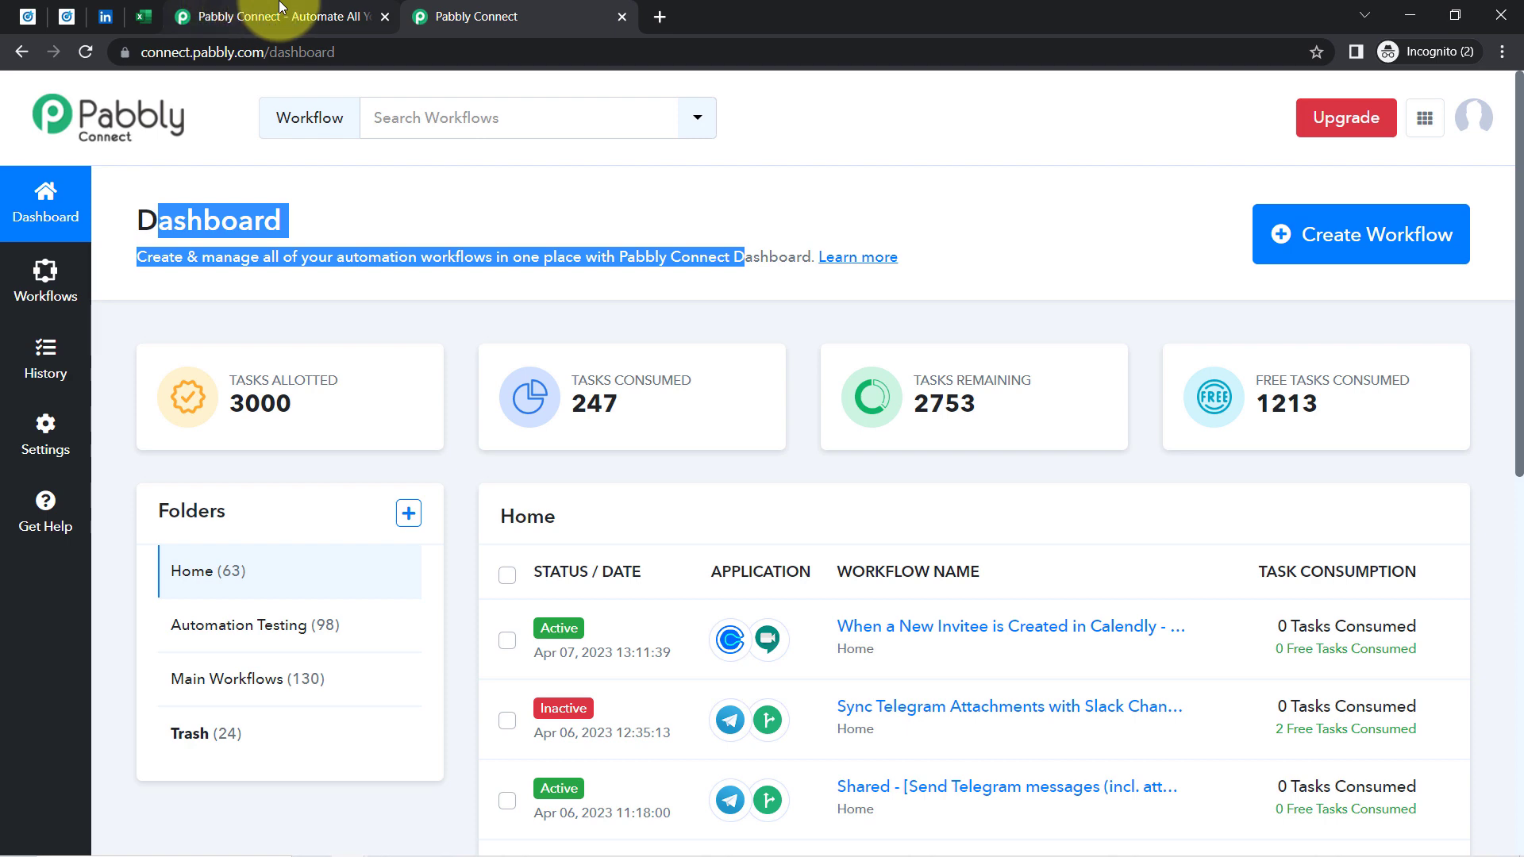
From the Pabbly dashboard, create a workflow named 'Sync your LinkdeIn Leads with MS Excel Automatically'
click(279, 9)
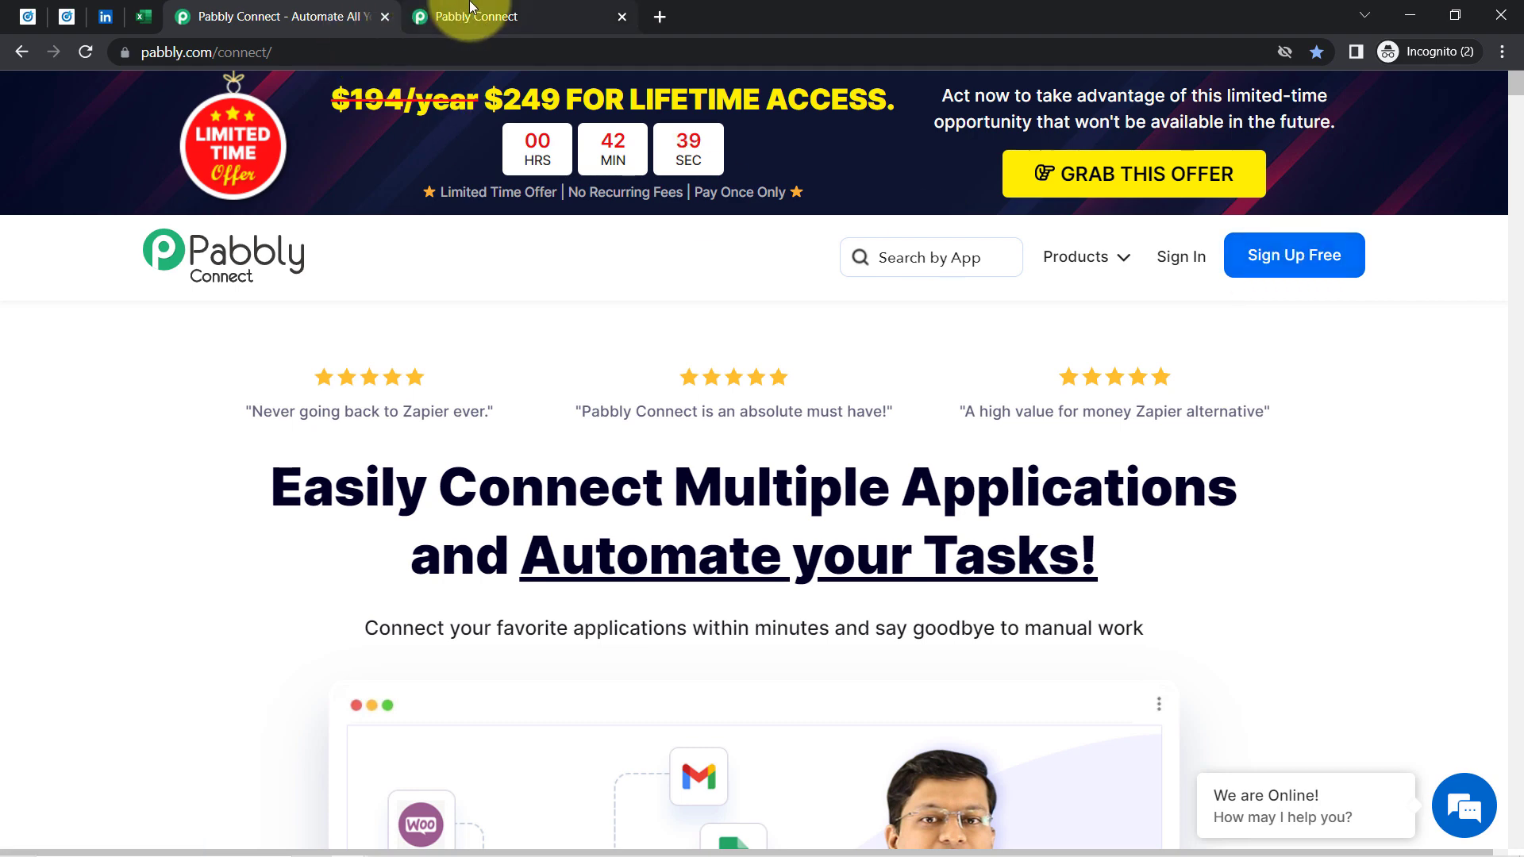
click(470, 10)
click(274, 216)
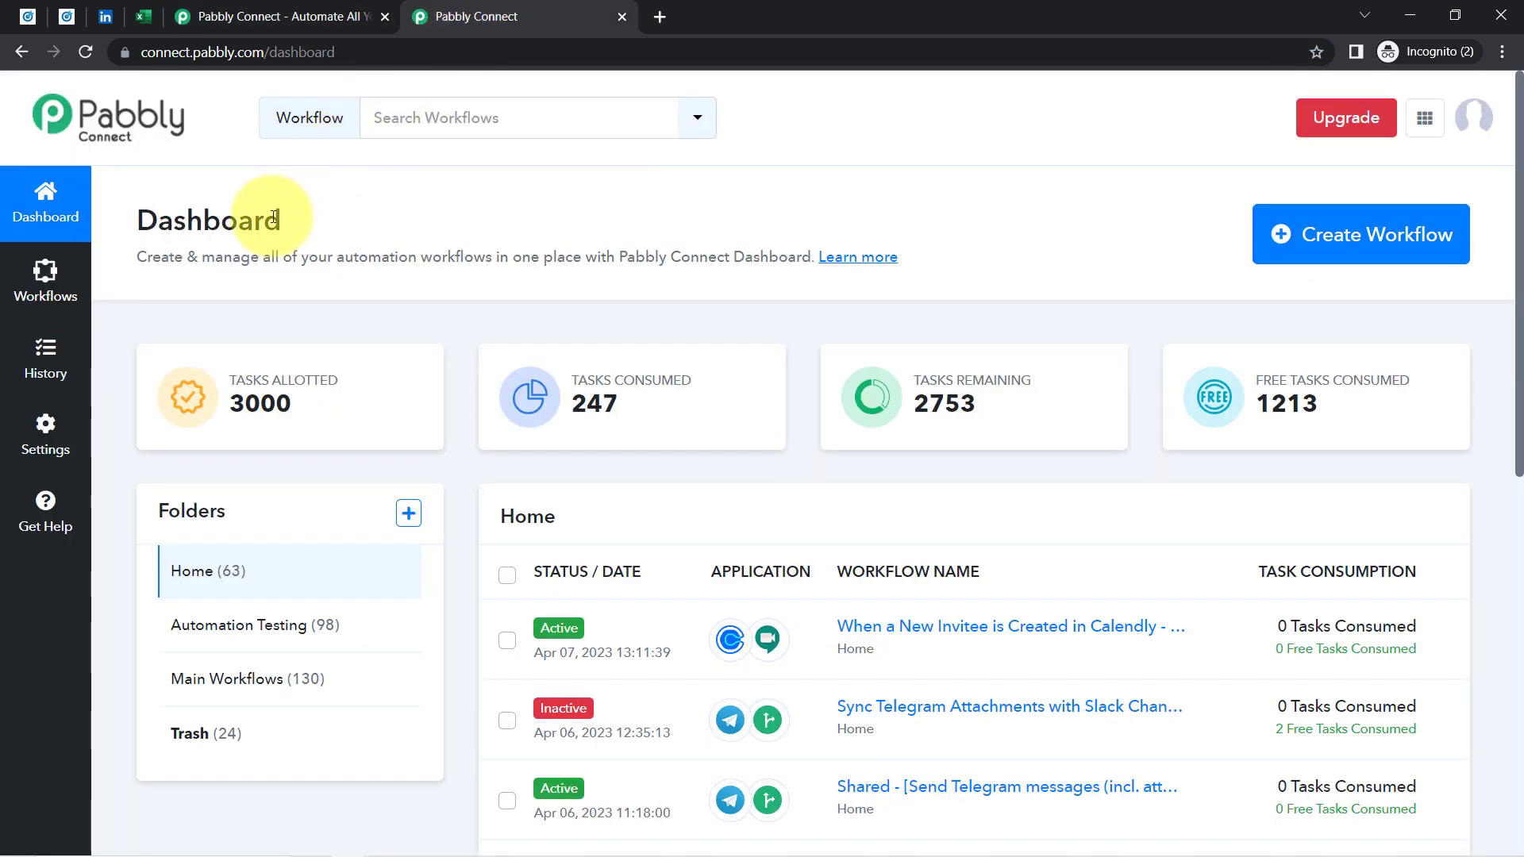
double_click(160, 219)
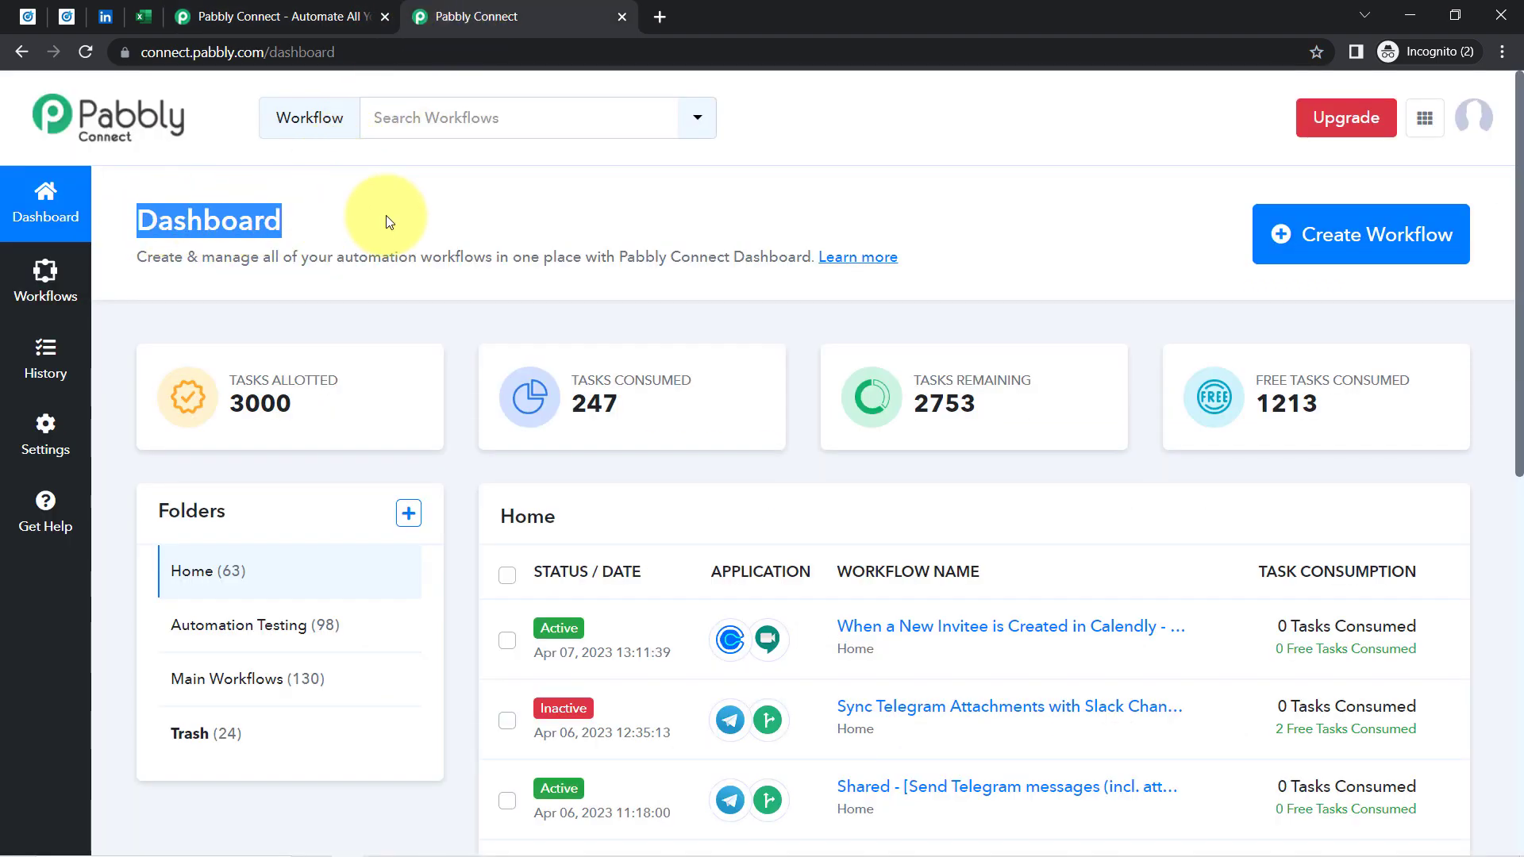
click(1398, 236)
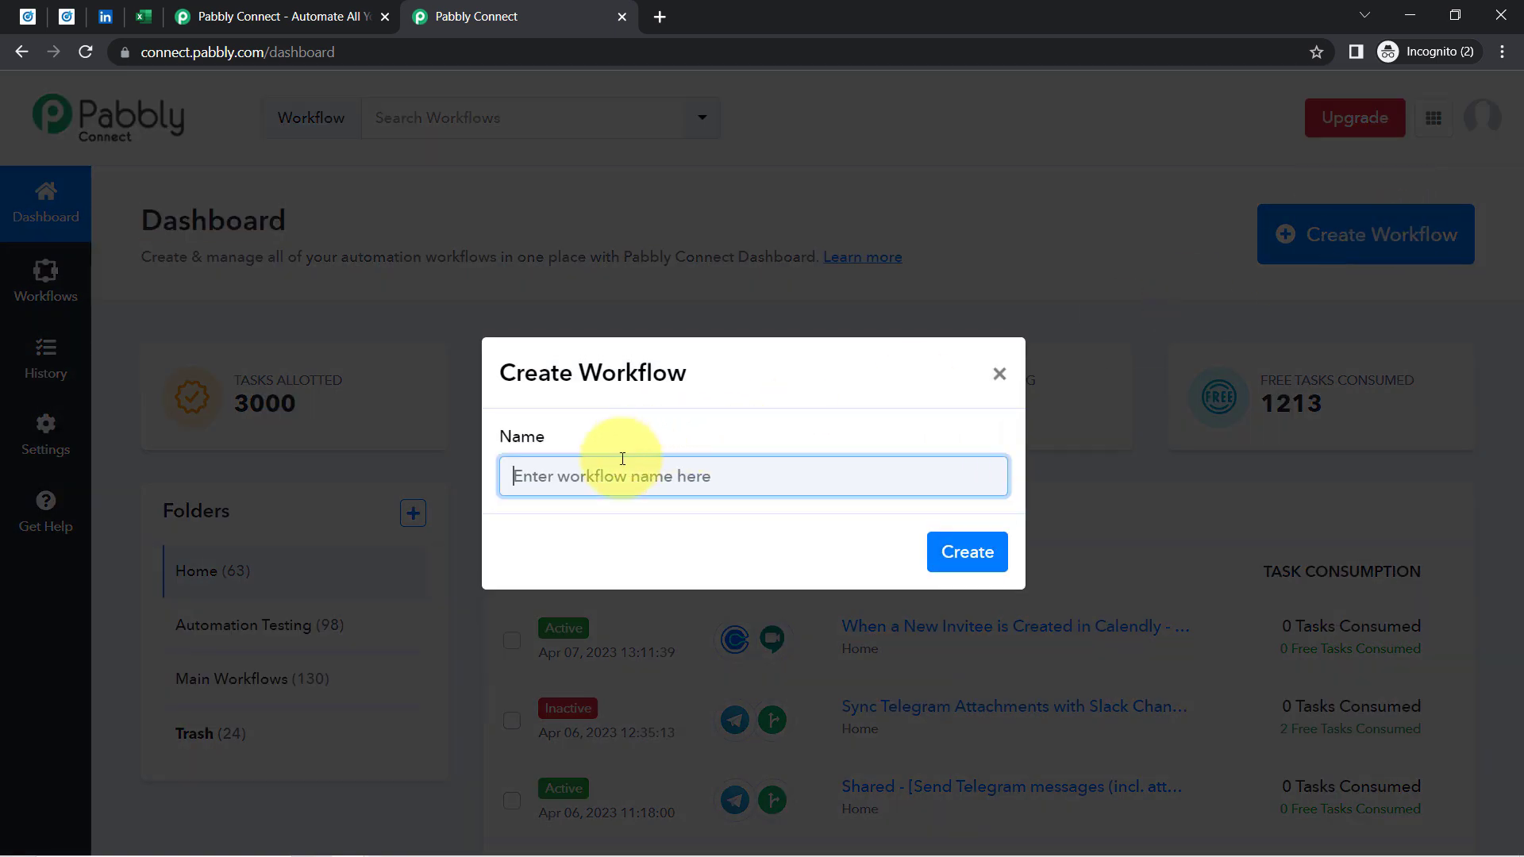
text(Sync your LInkdeIn Leads with MS Excel Automatically)
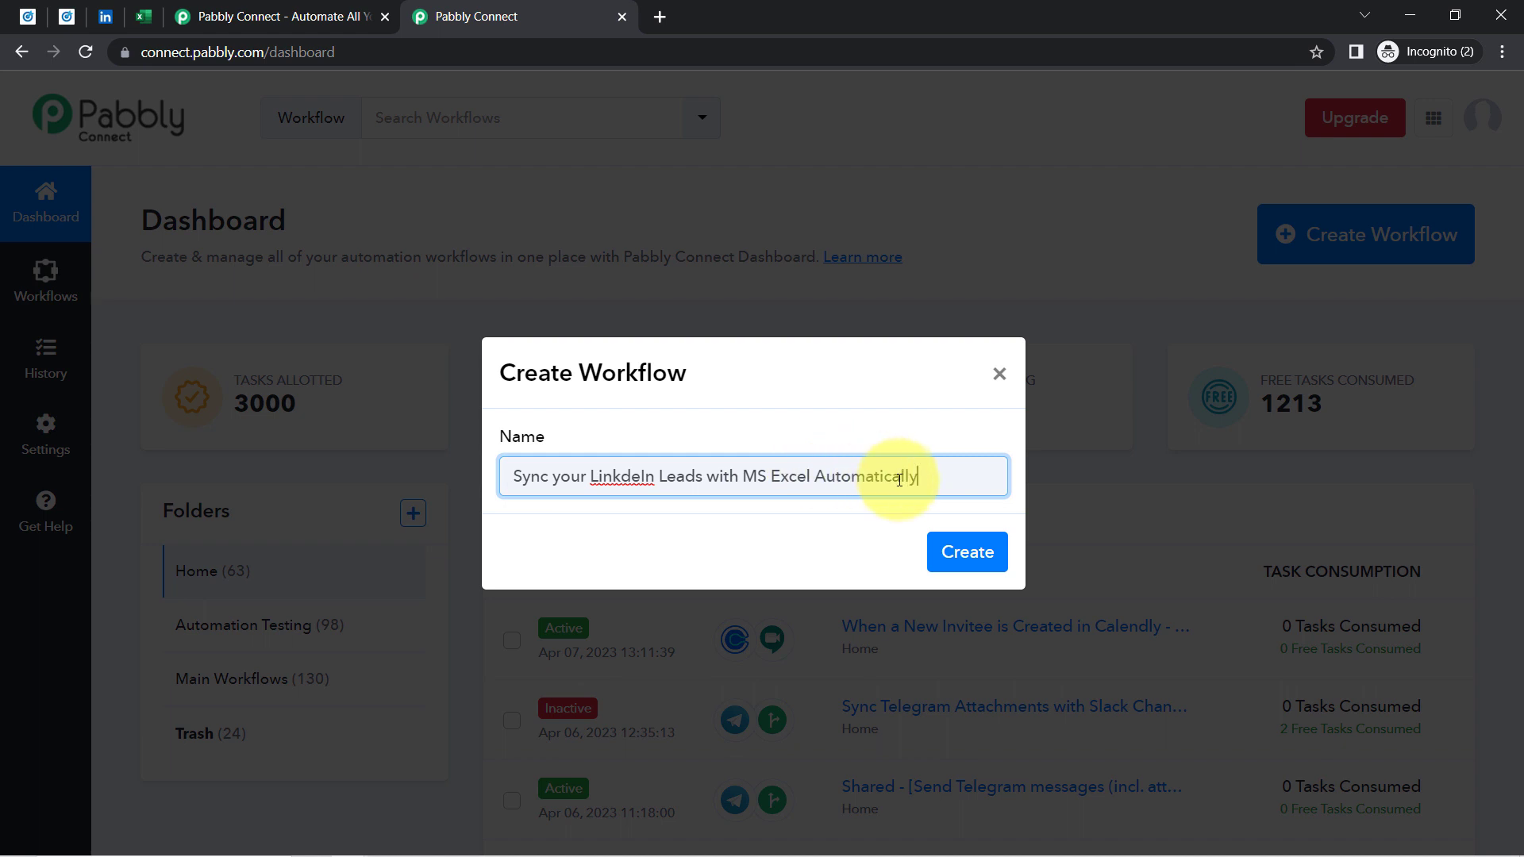
click(967, 553)
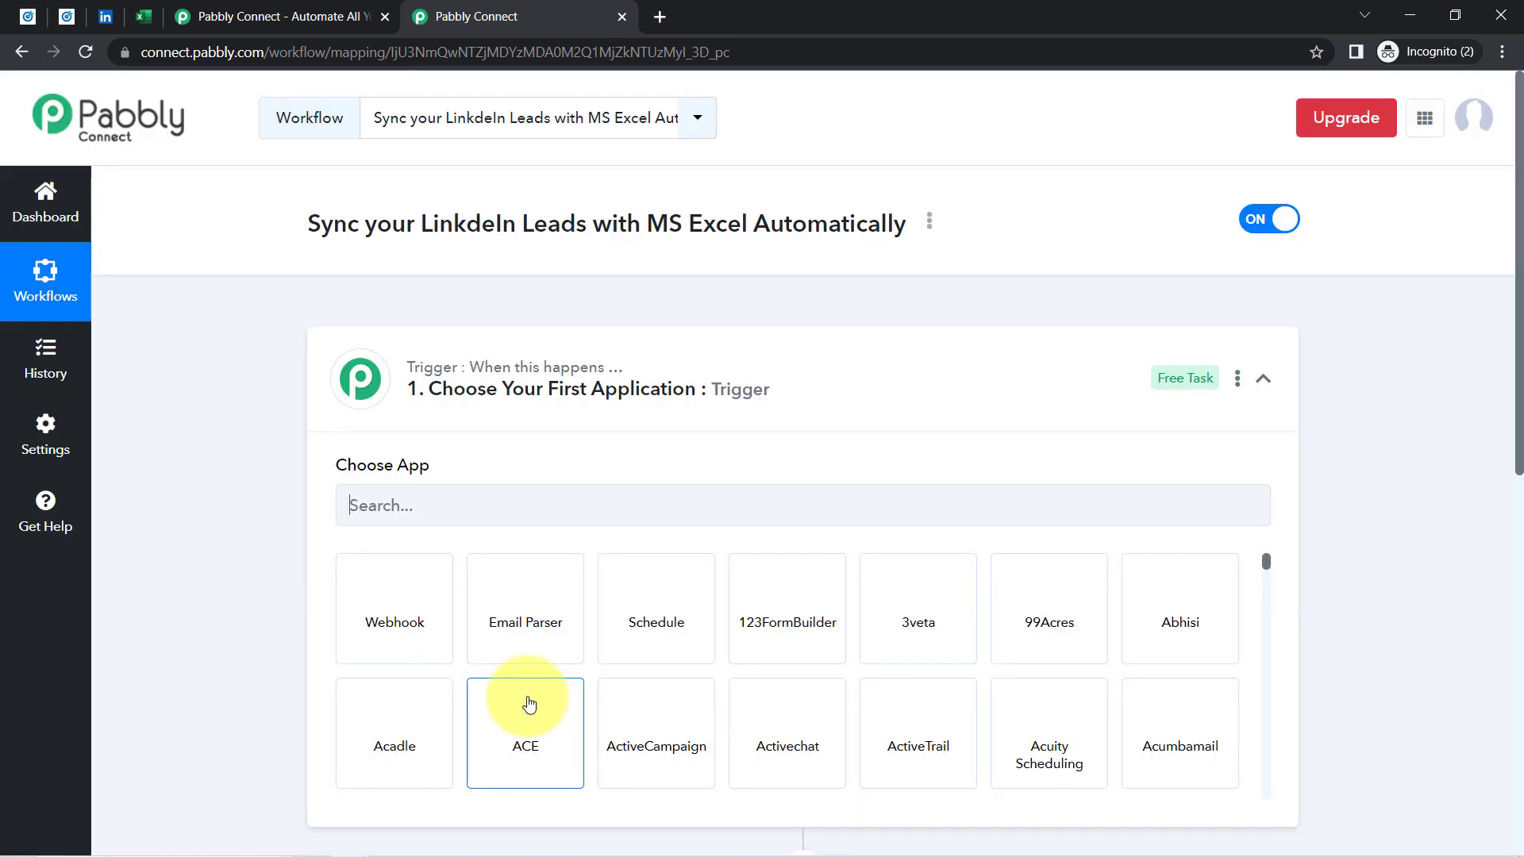
Search 'linked' and choose LinkedIn Lead Gen Forms as the trigger app
click(486, 389)
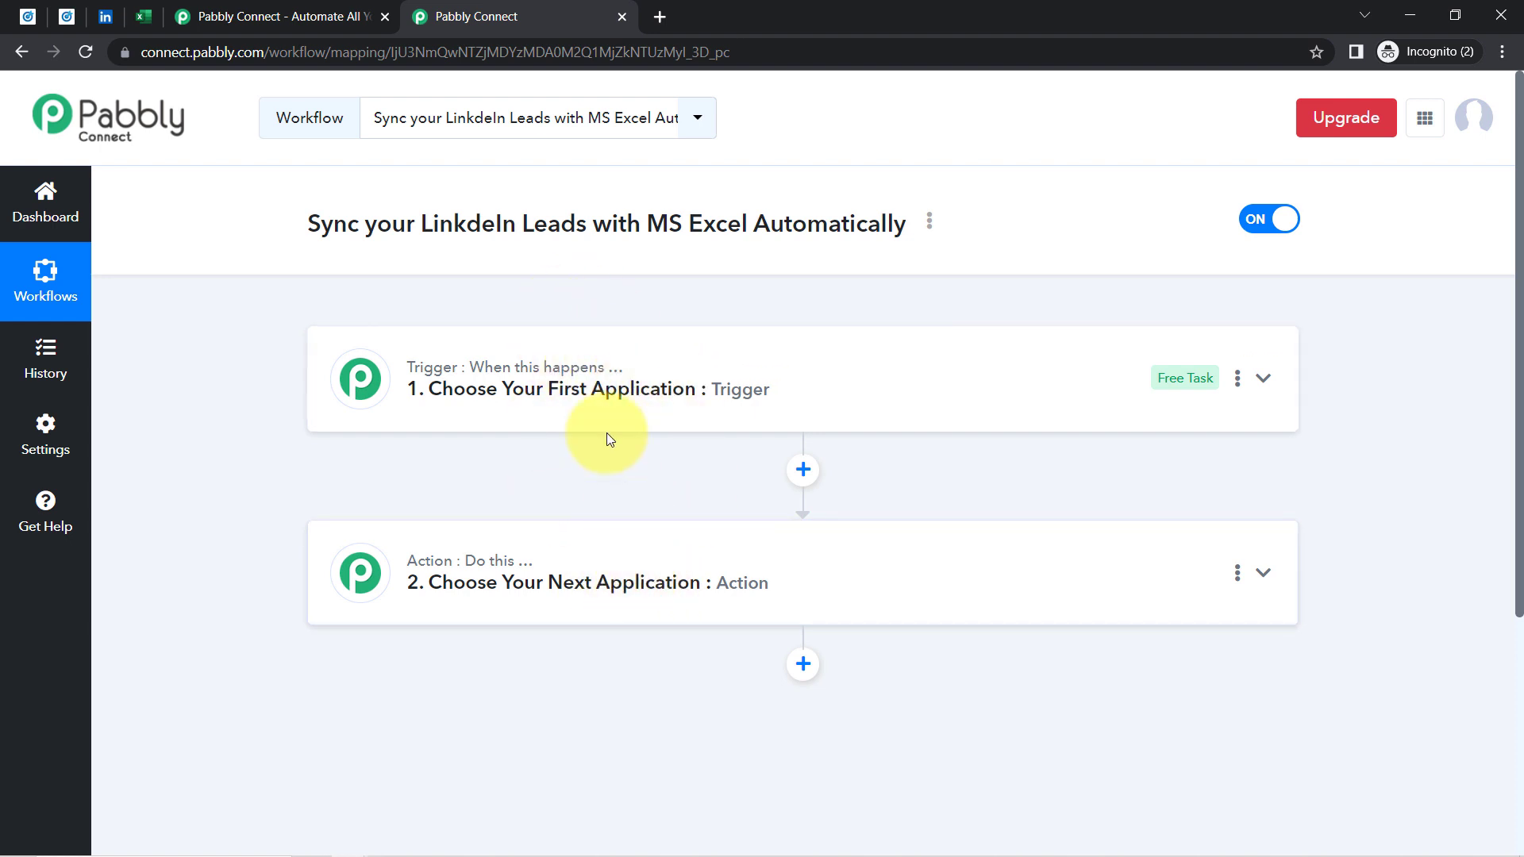
click(580, 409)
drag(320, 226, 1521, 246)
scroll(1357, 339, down, 2)
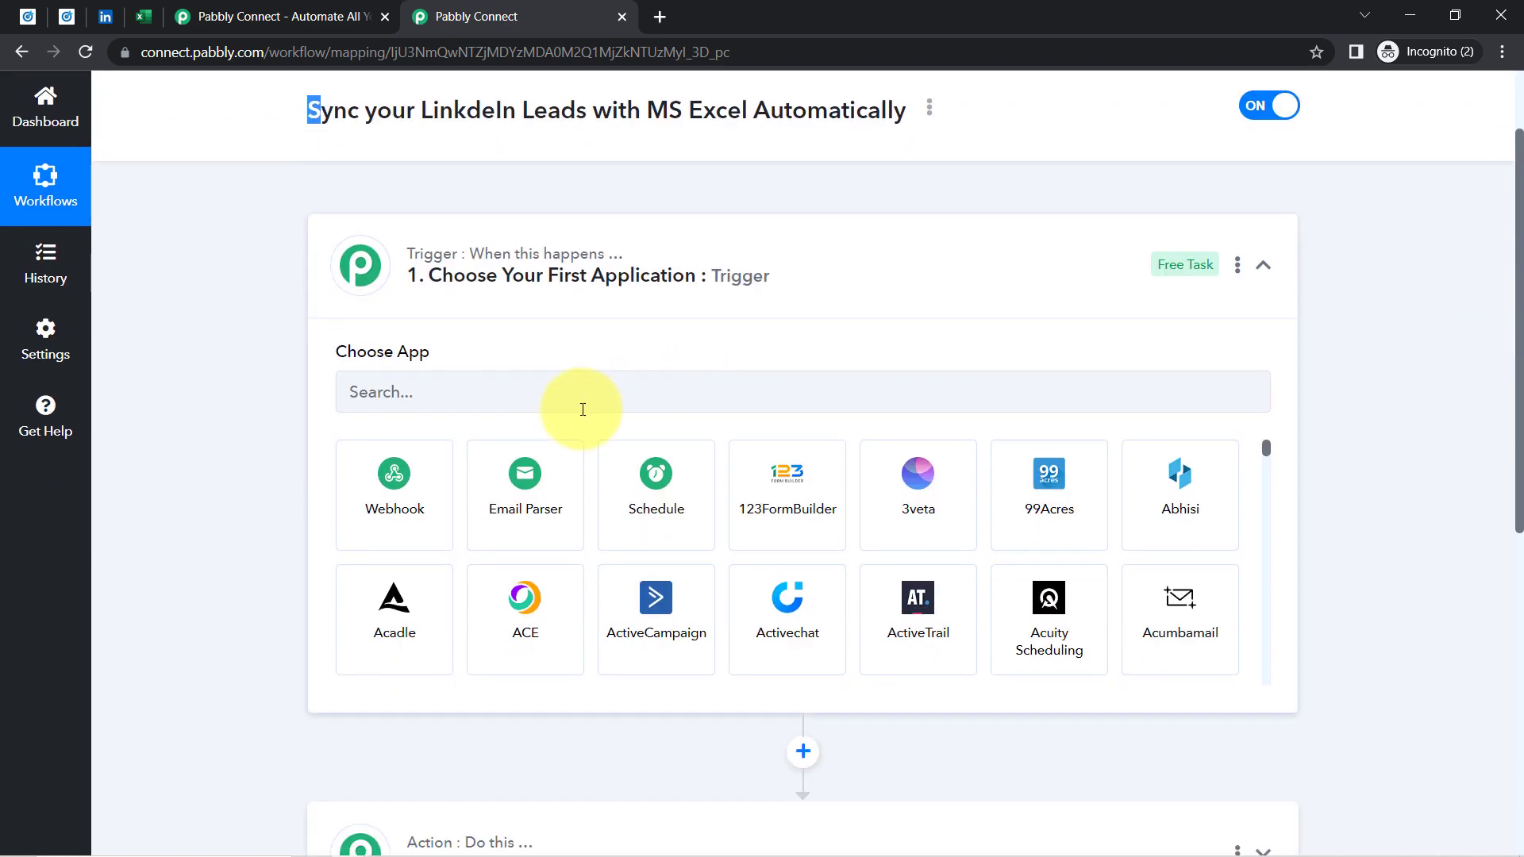
click(539, 403)
text(linked)
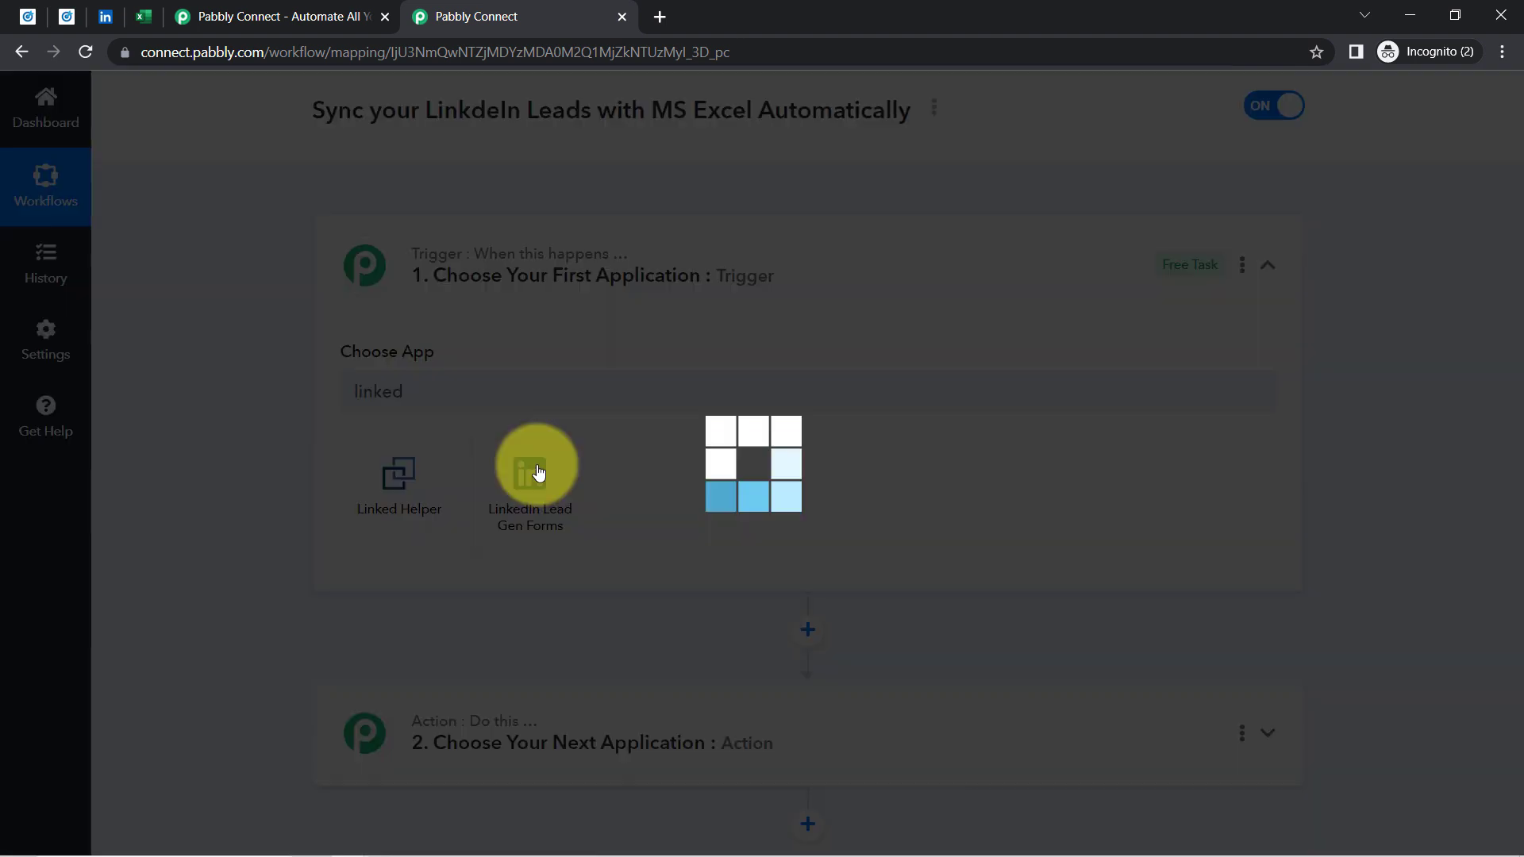
click(539, 471)
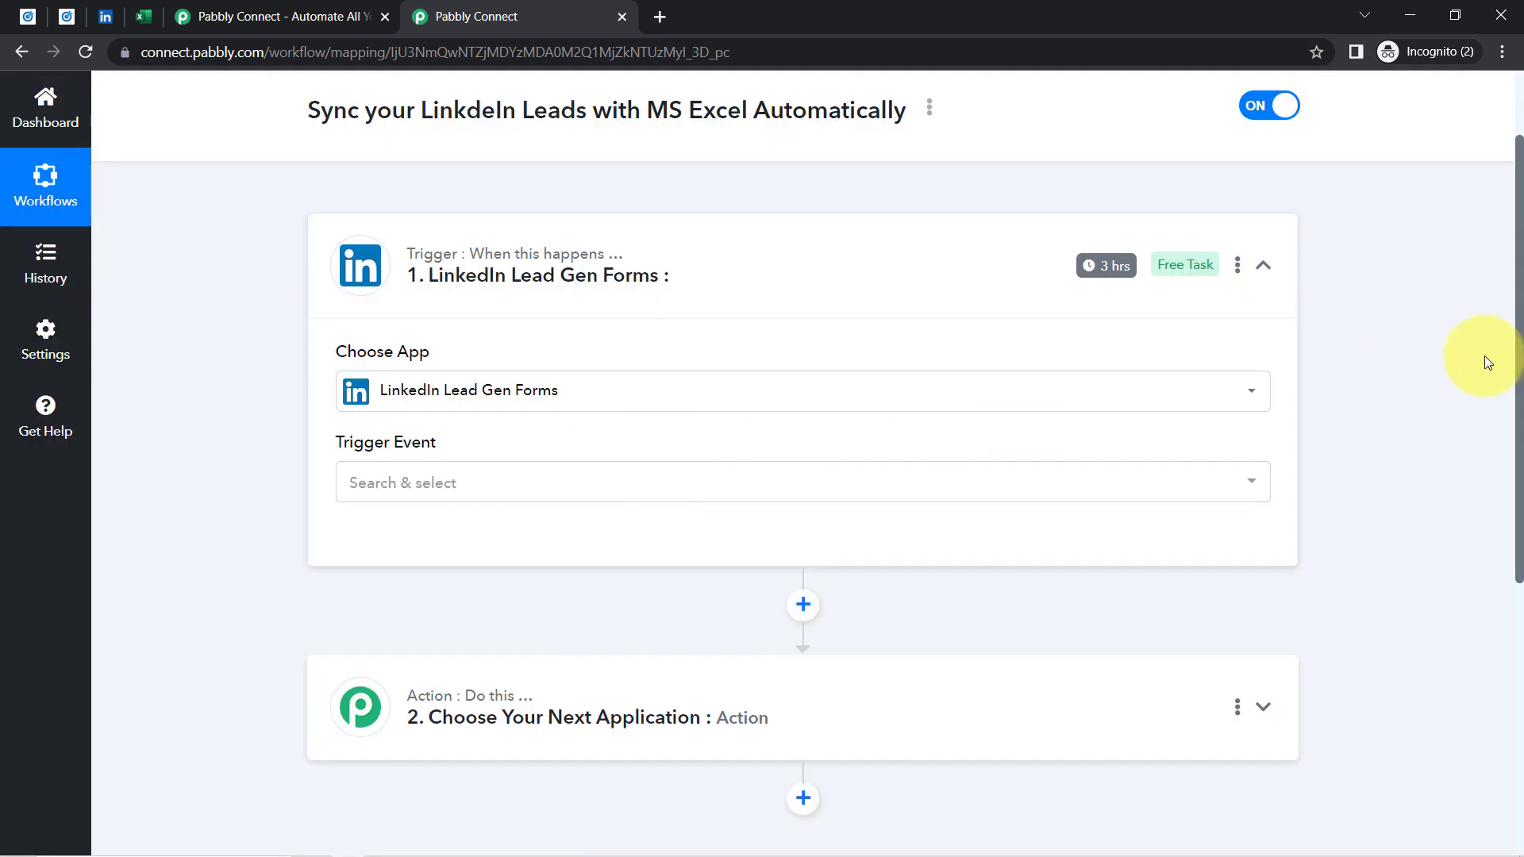
Search 'micros' and choose Microsoft Excel as the action app
scroll(1514, 397, down, 4)
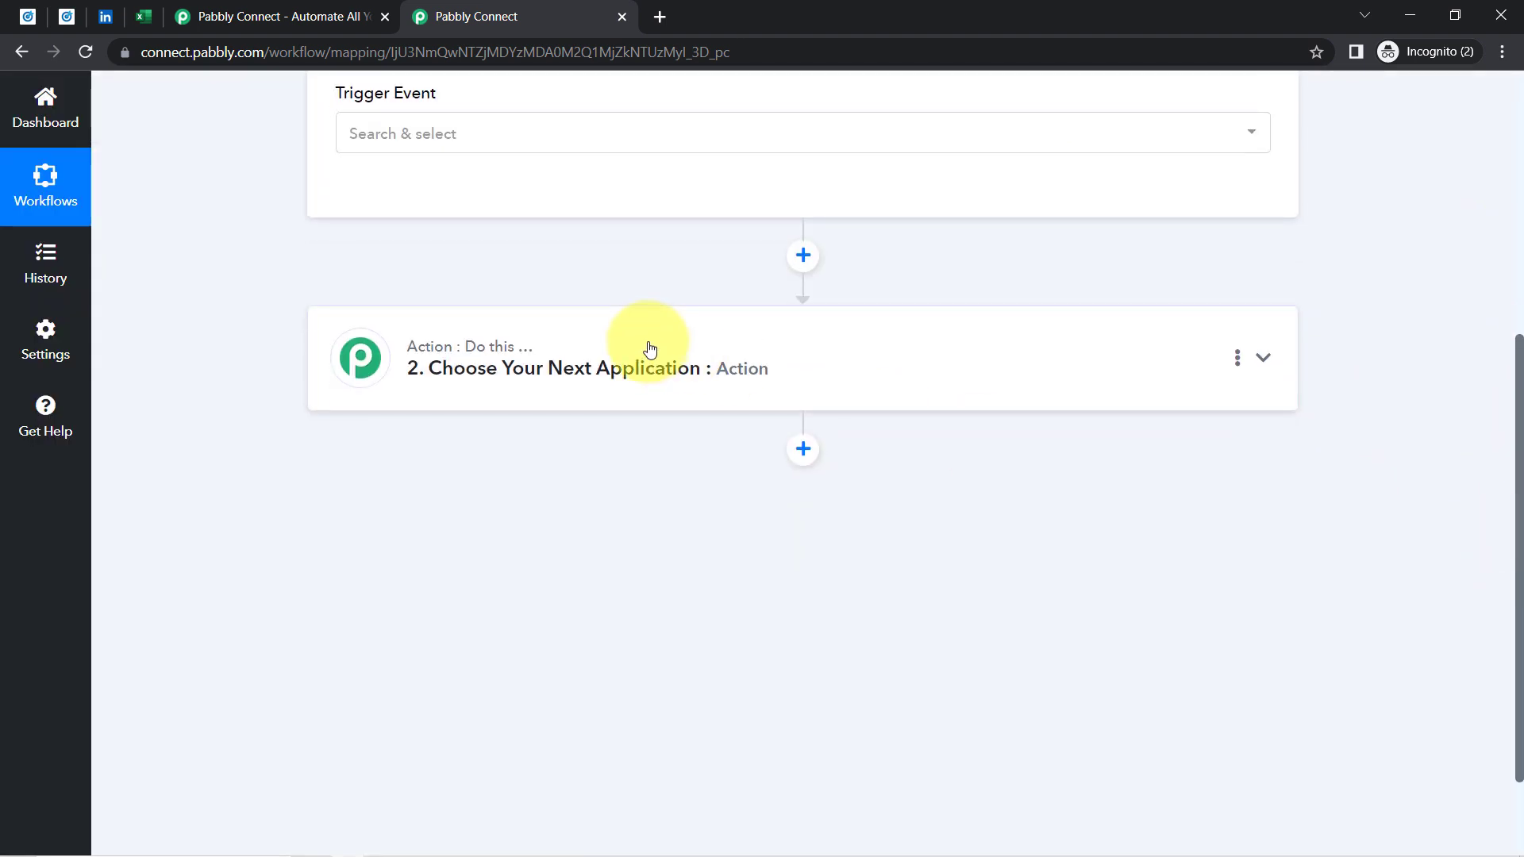
click(646, 343)
click(391, 488)
text(m)
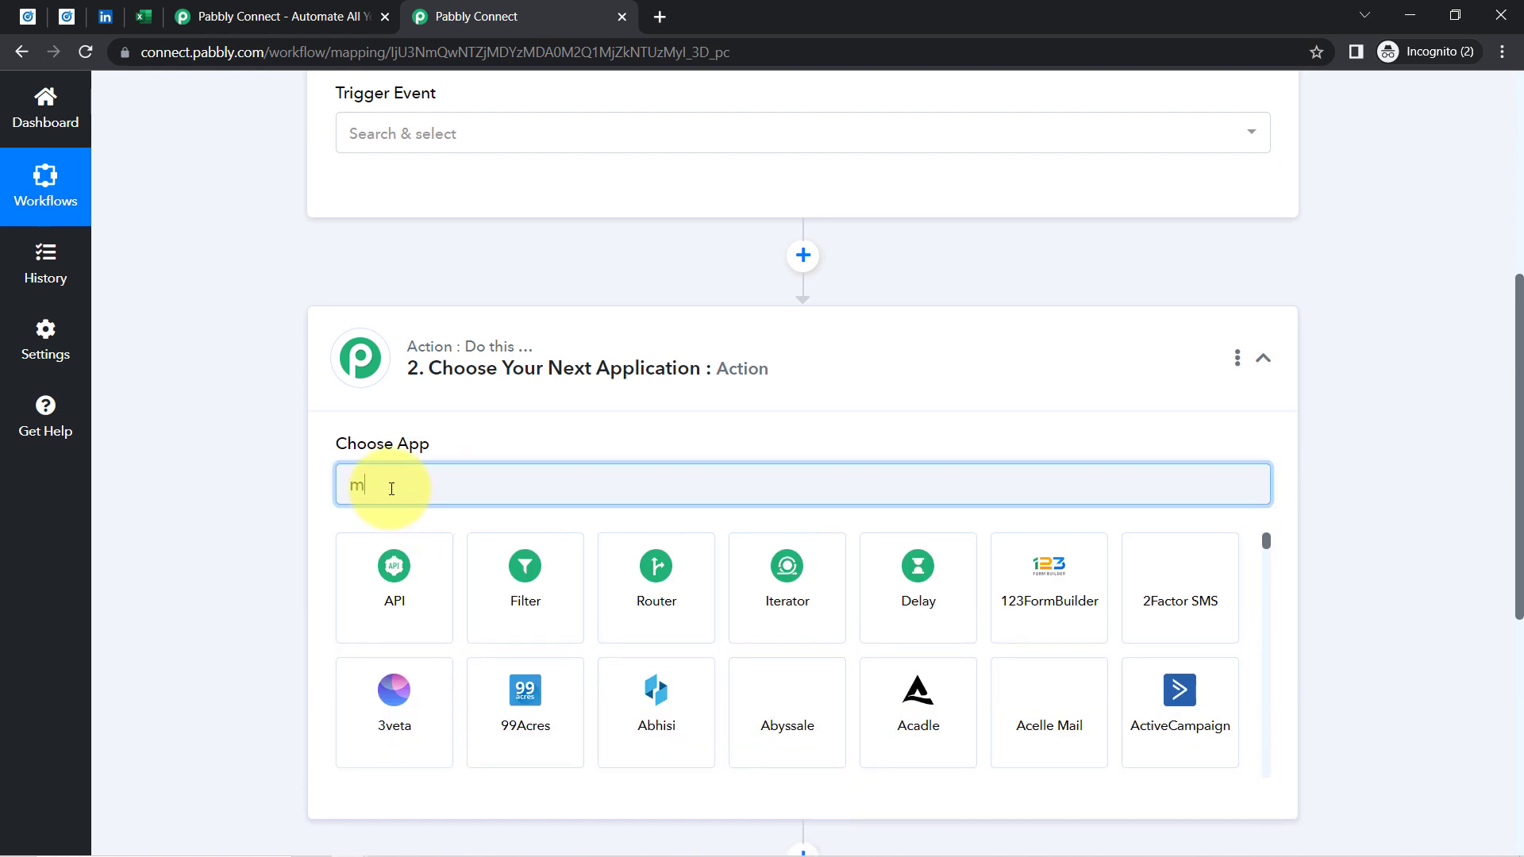
text(icros)
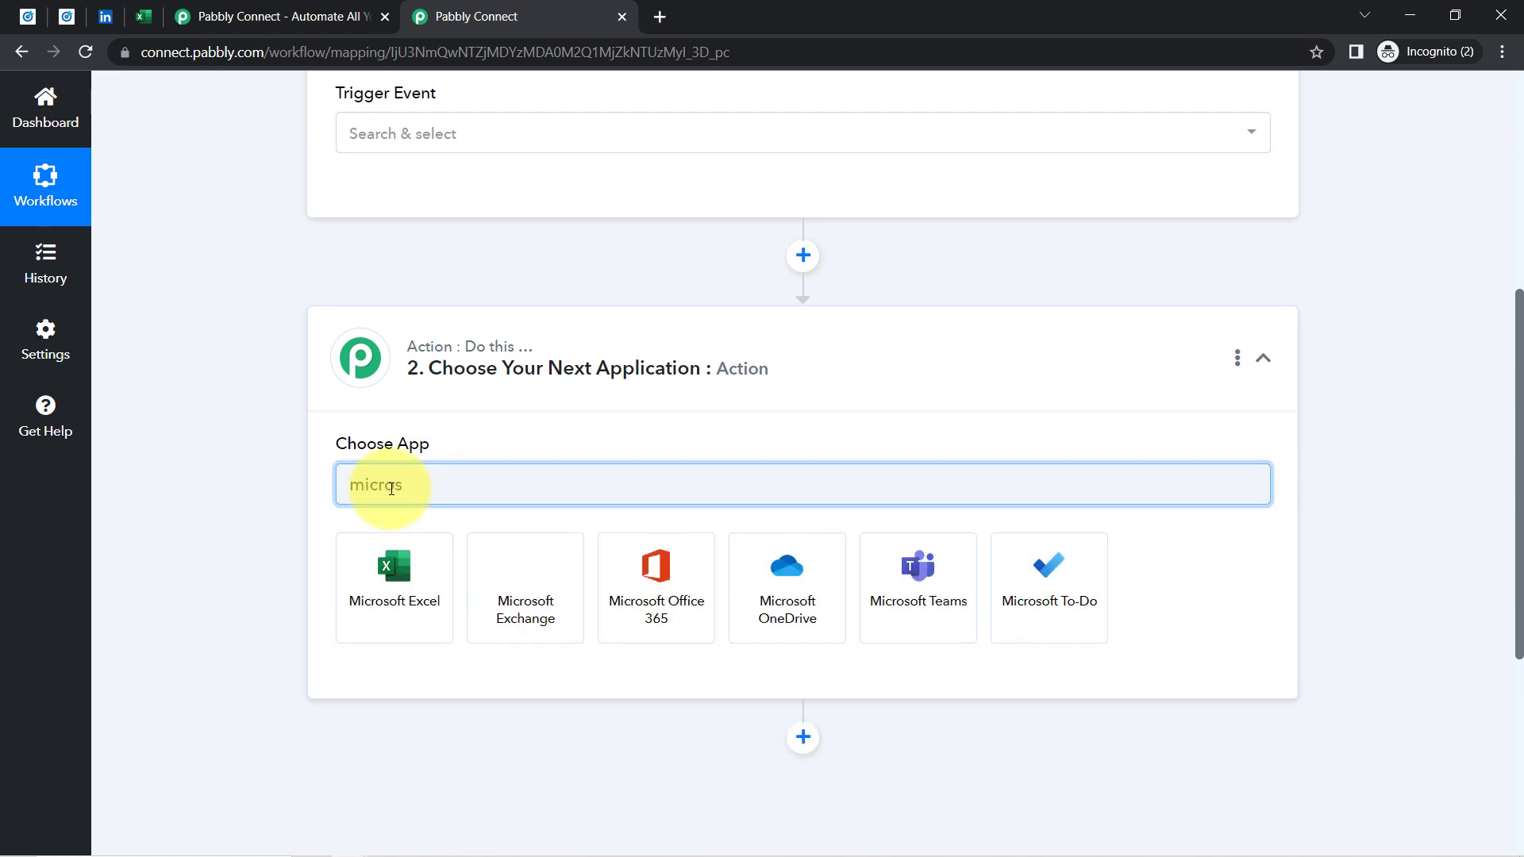
click(384, 619)
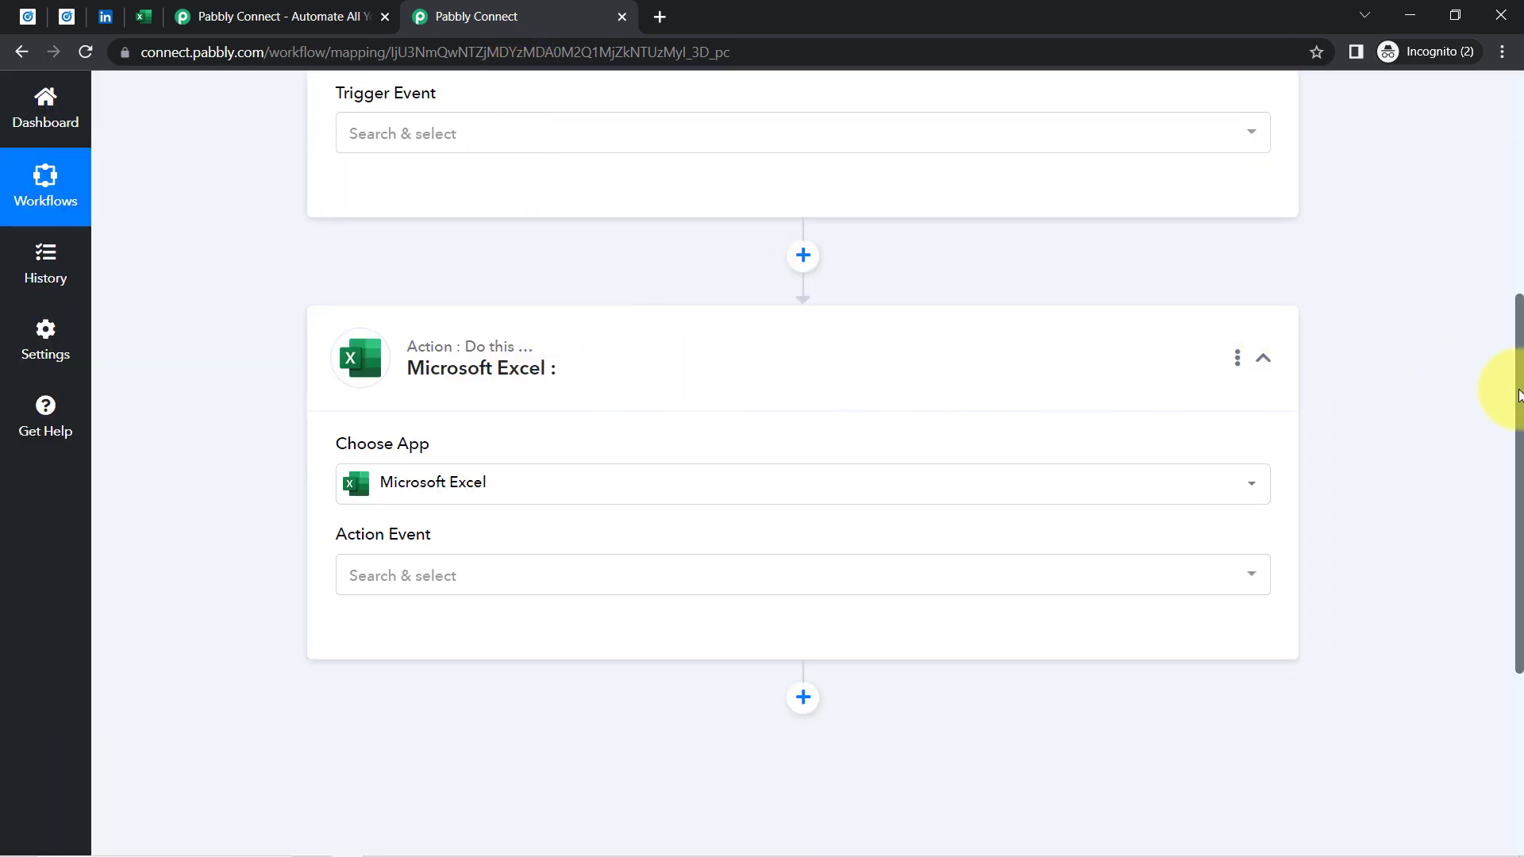
drag(1519, 395, 1472, 204)
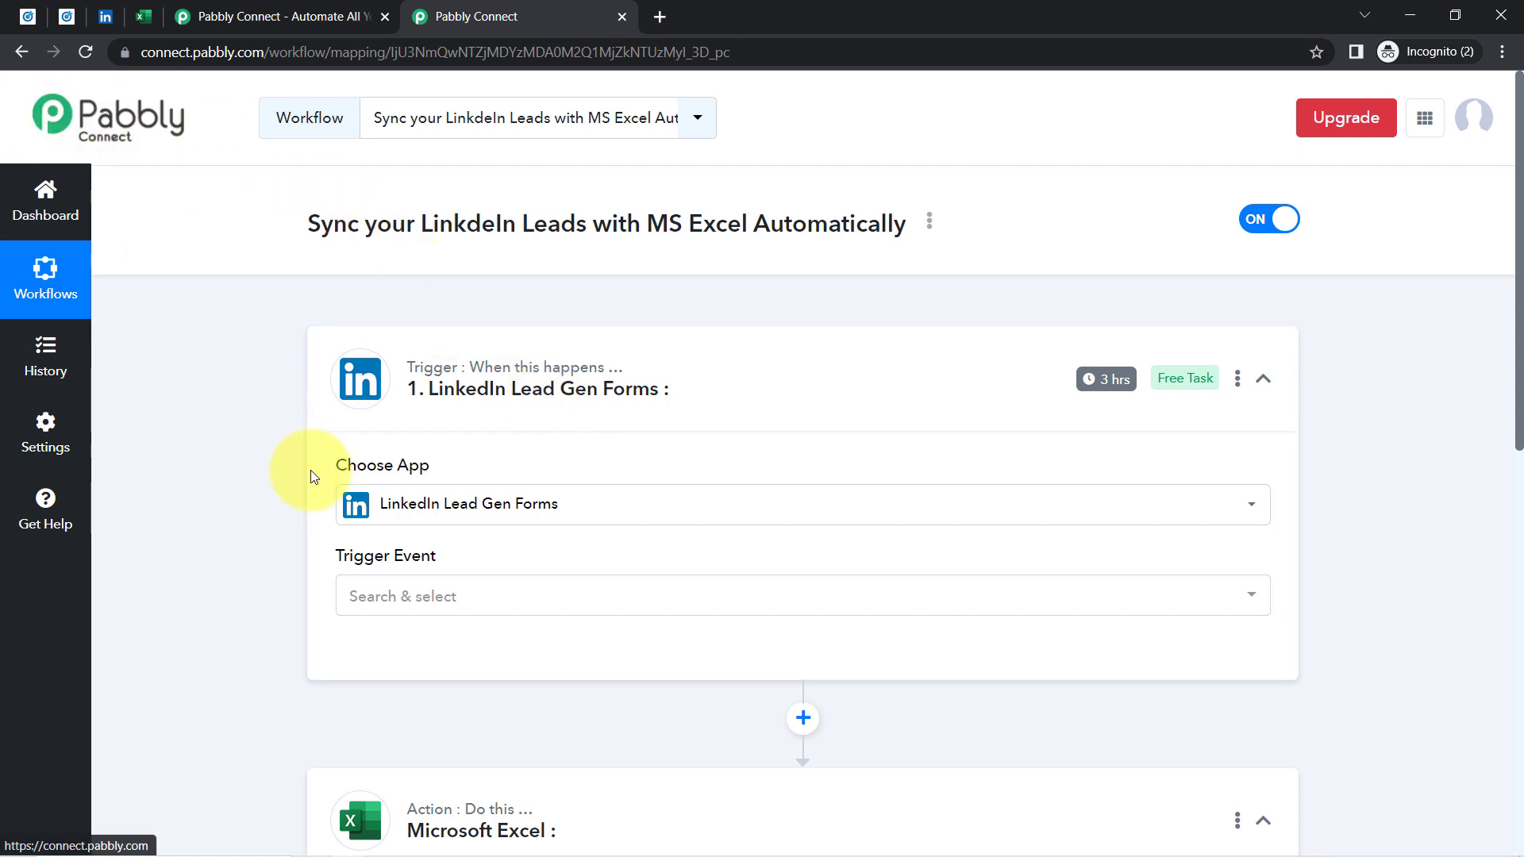
Set the trigger event to New Lead Gen Form Response and save the existing LinkedIn Lead Gen Forms #6 connection
click(354, 596)
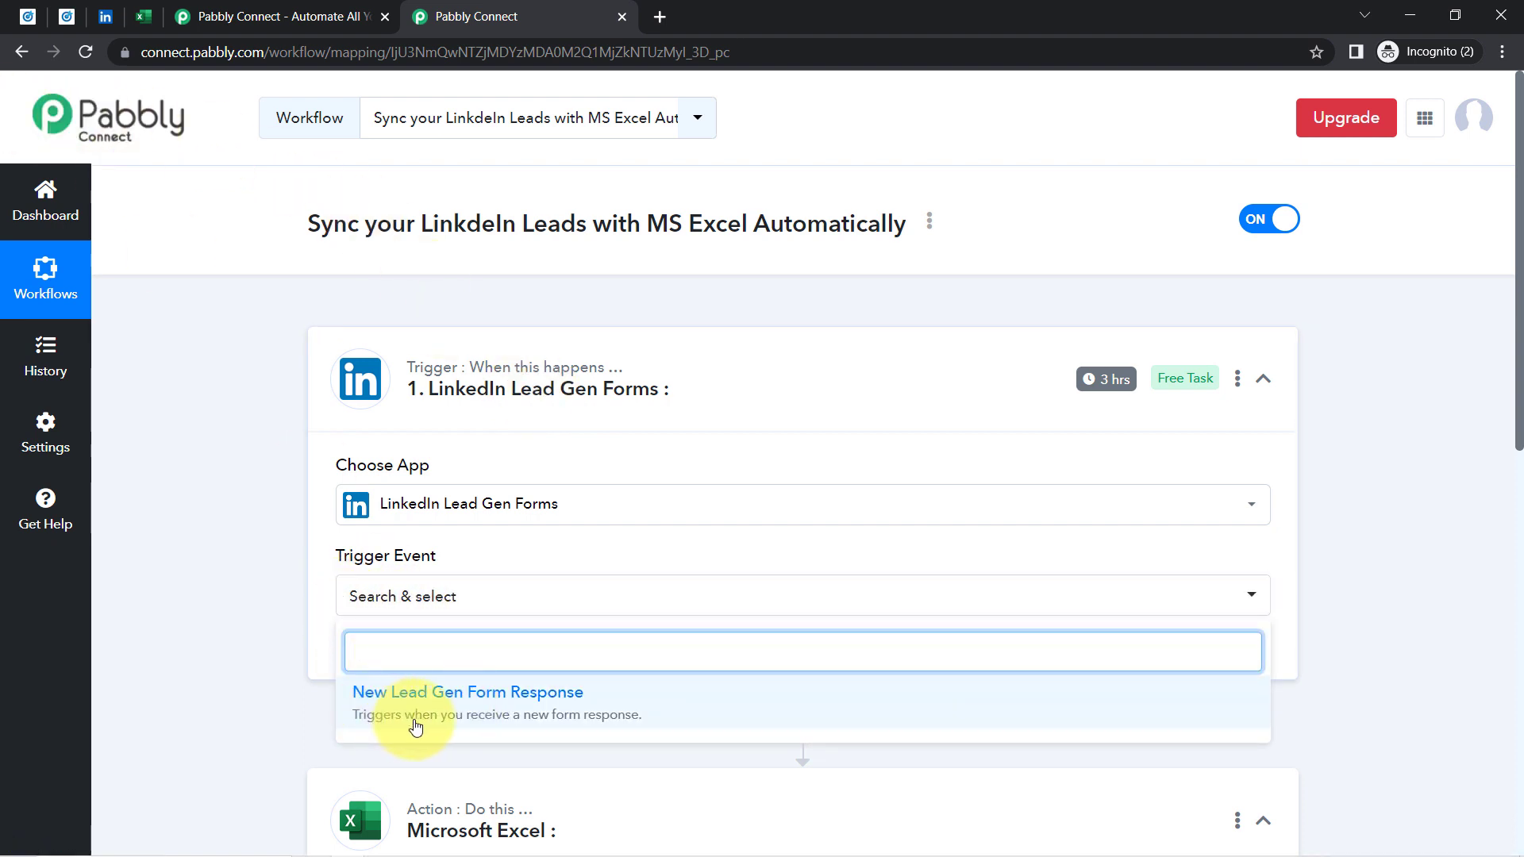
click(516, 721)
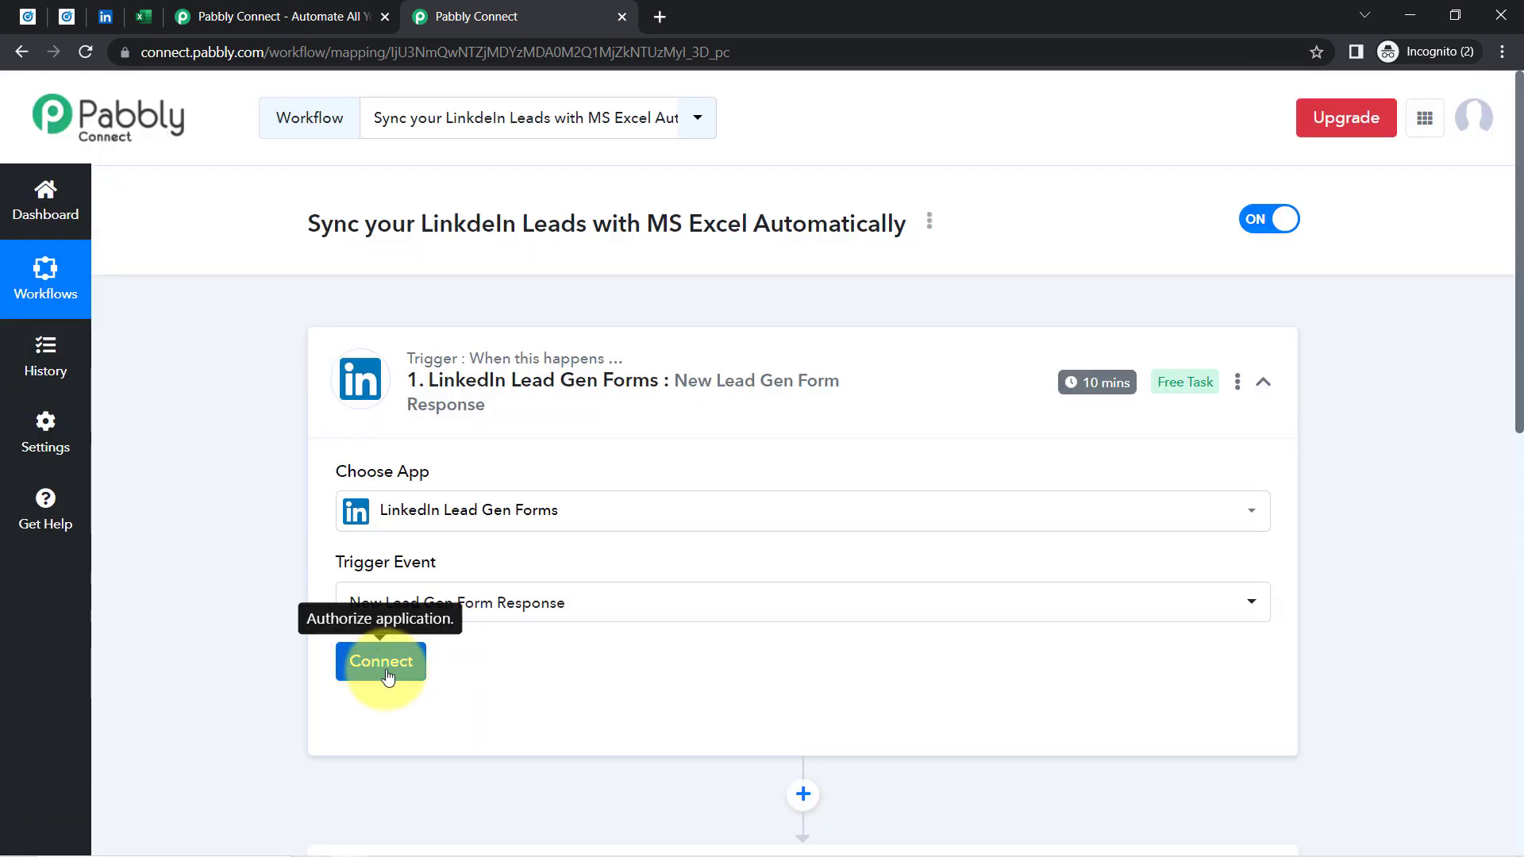
click(386, 666)
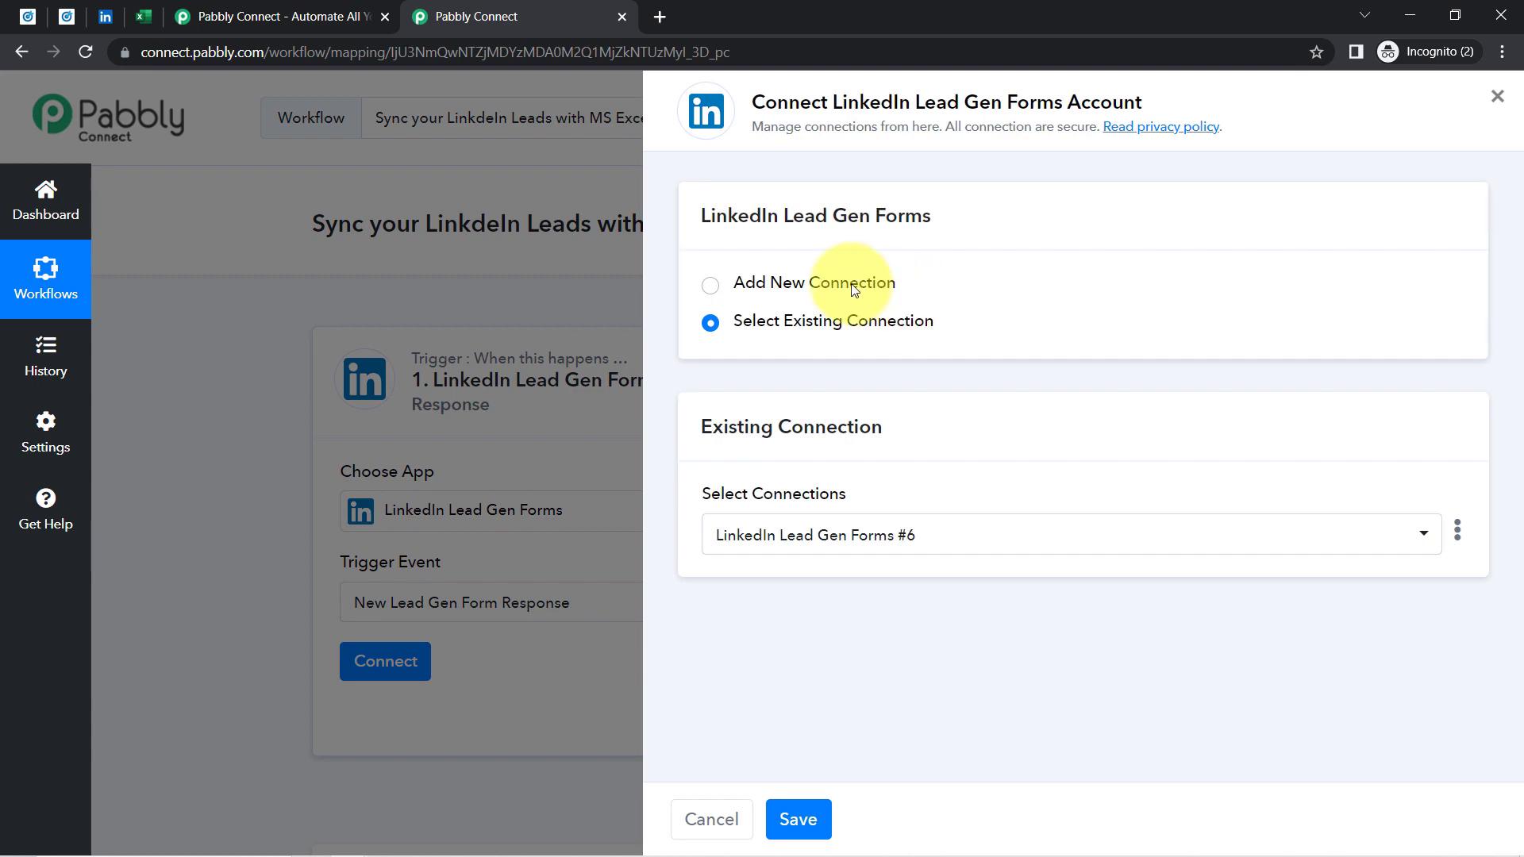
click(854, 291)
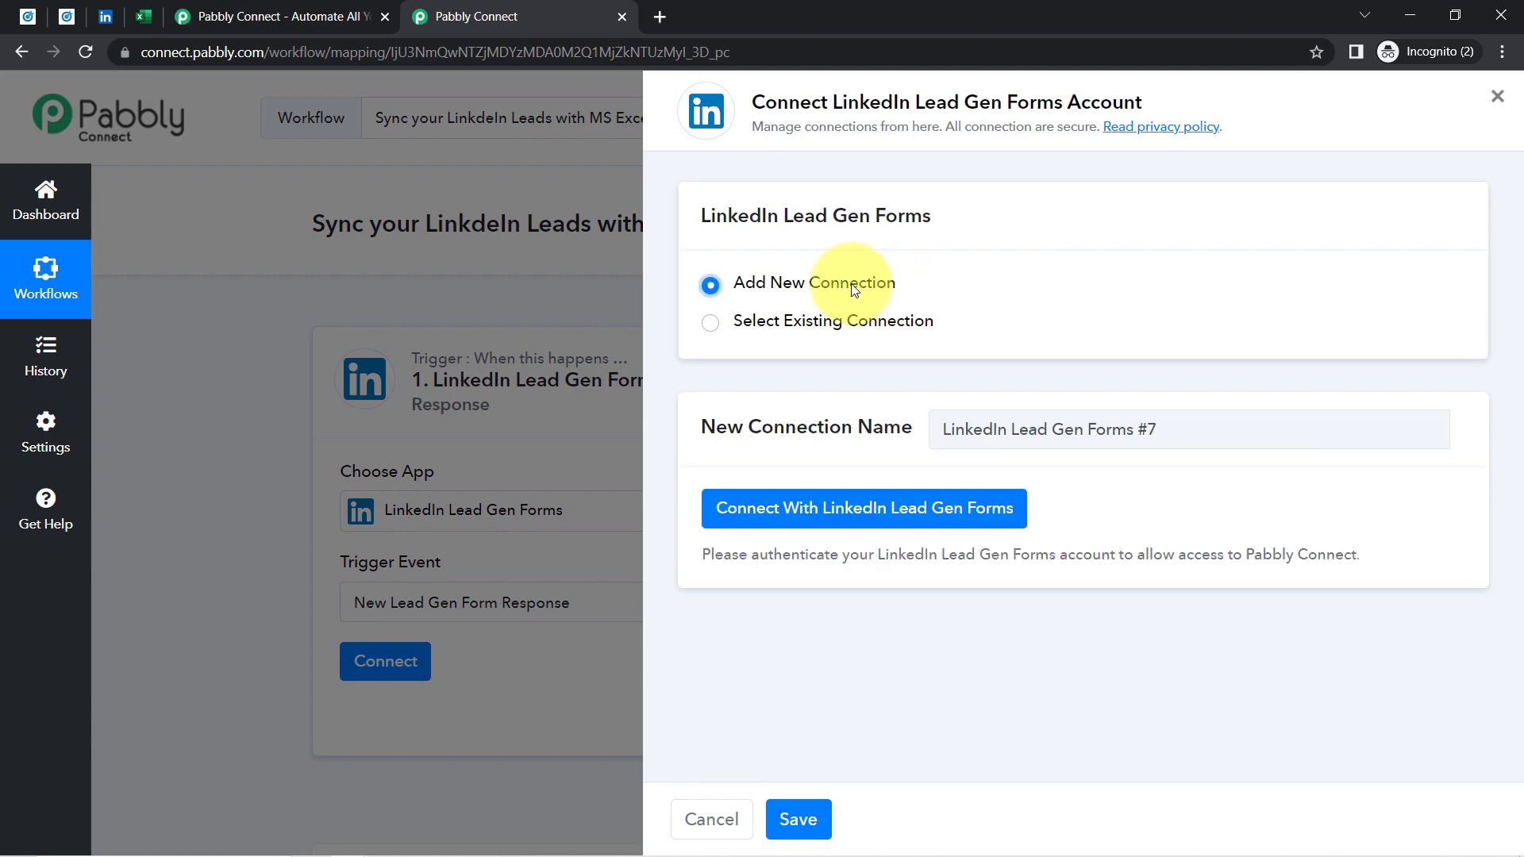
click(786, 530)
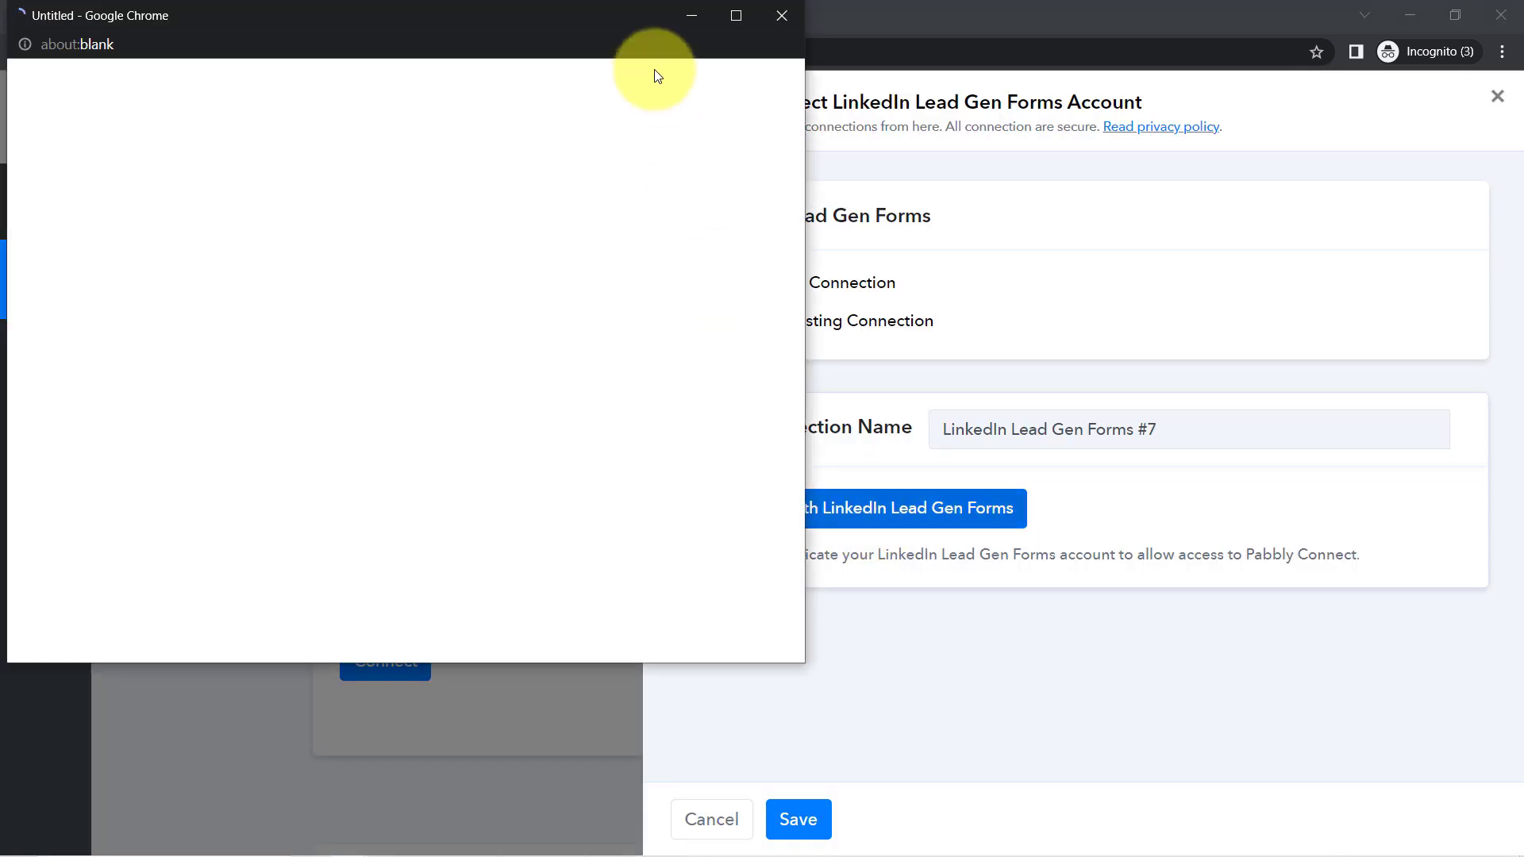
click(768, 15)
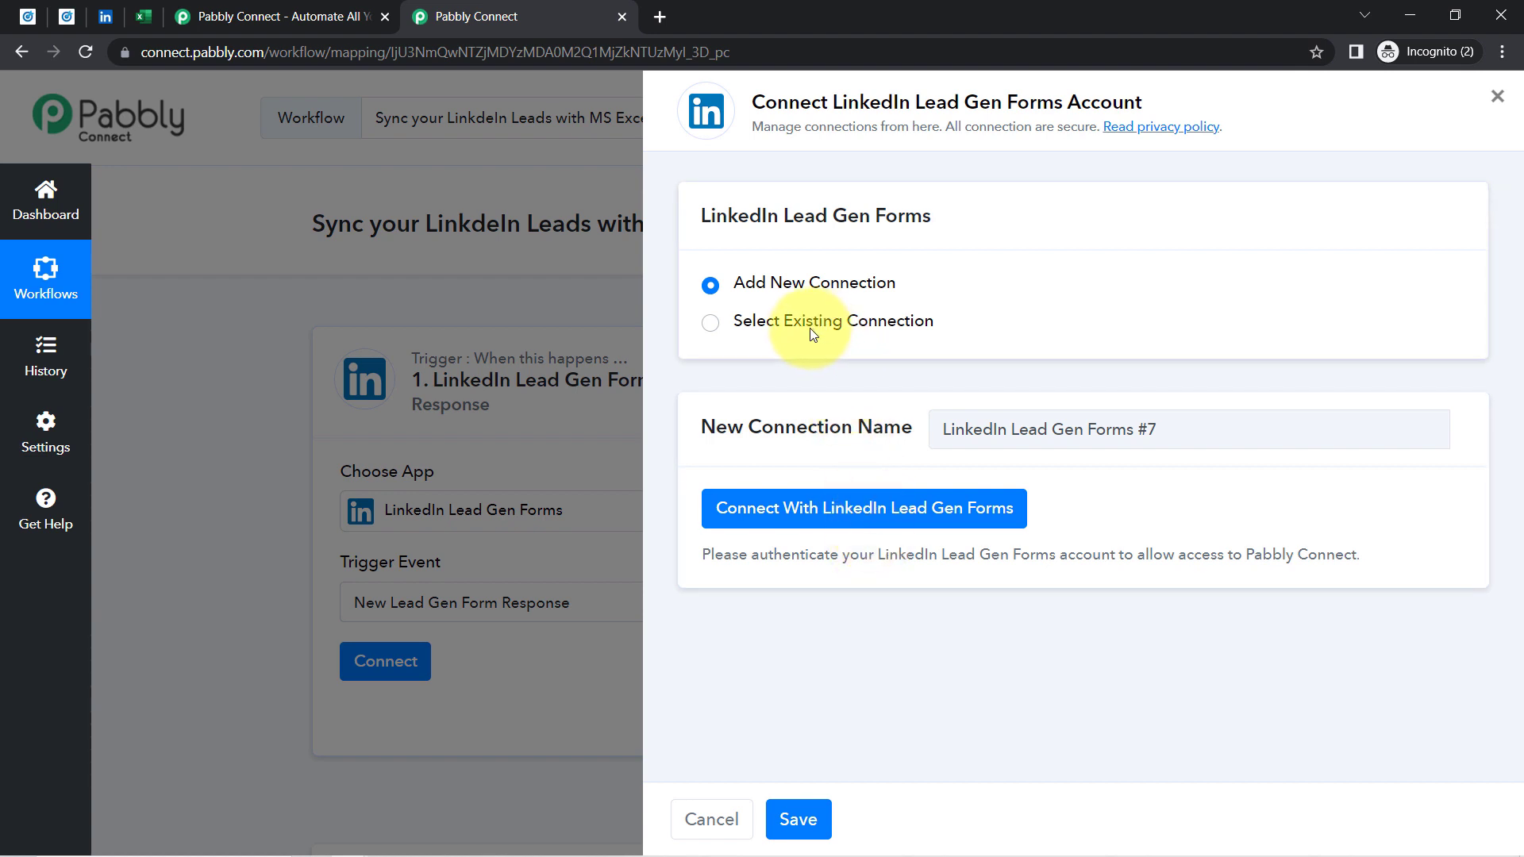
click(789, 326)
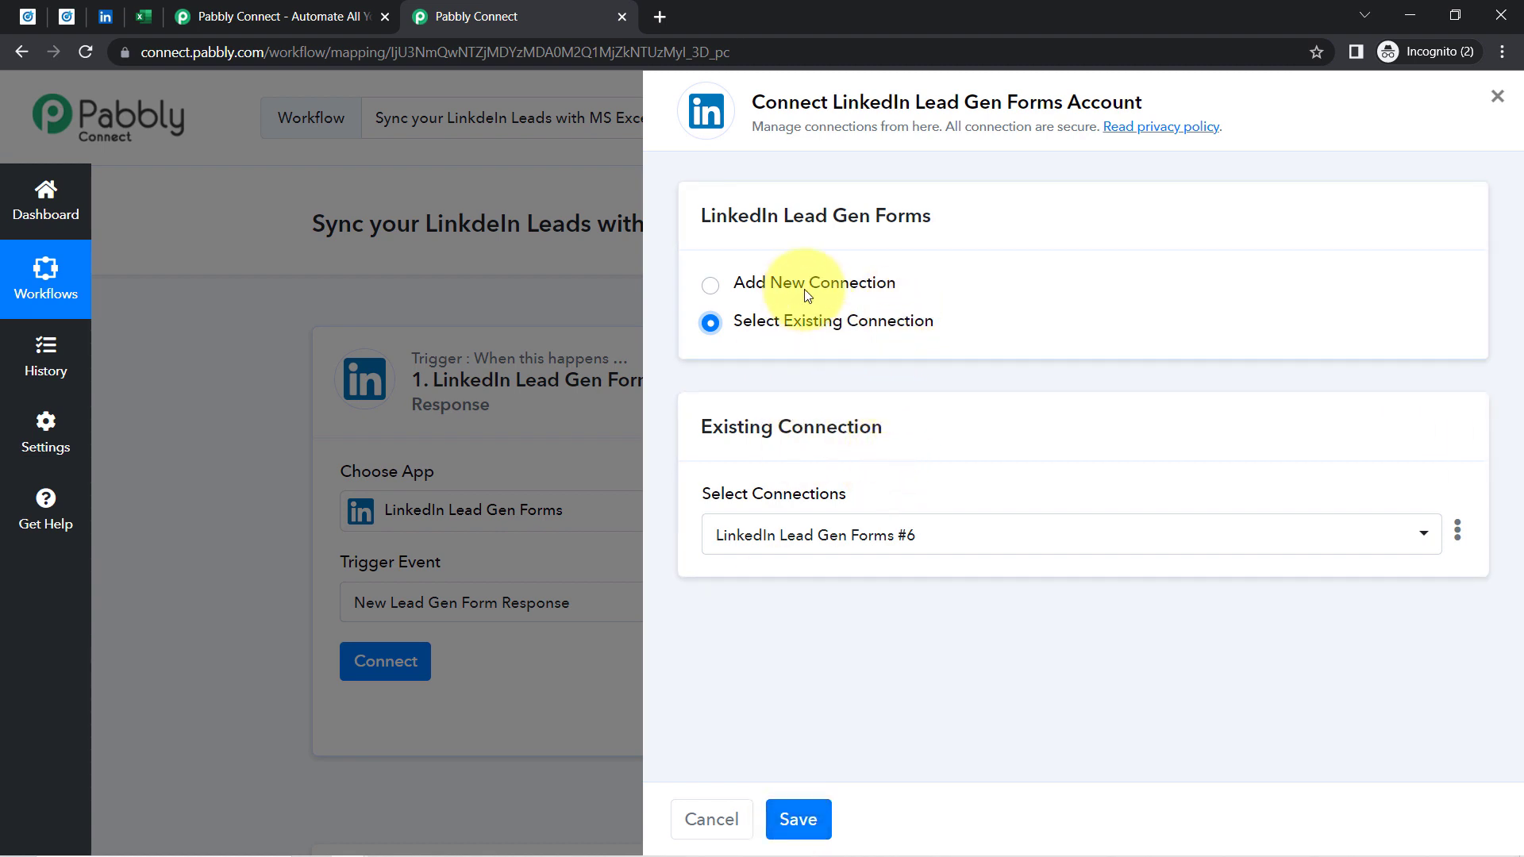
click(797, 820)
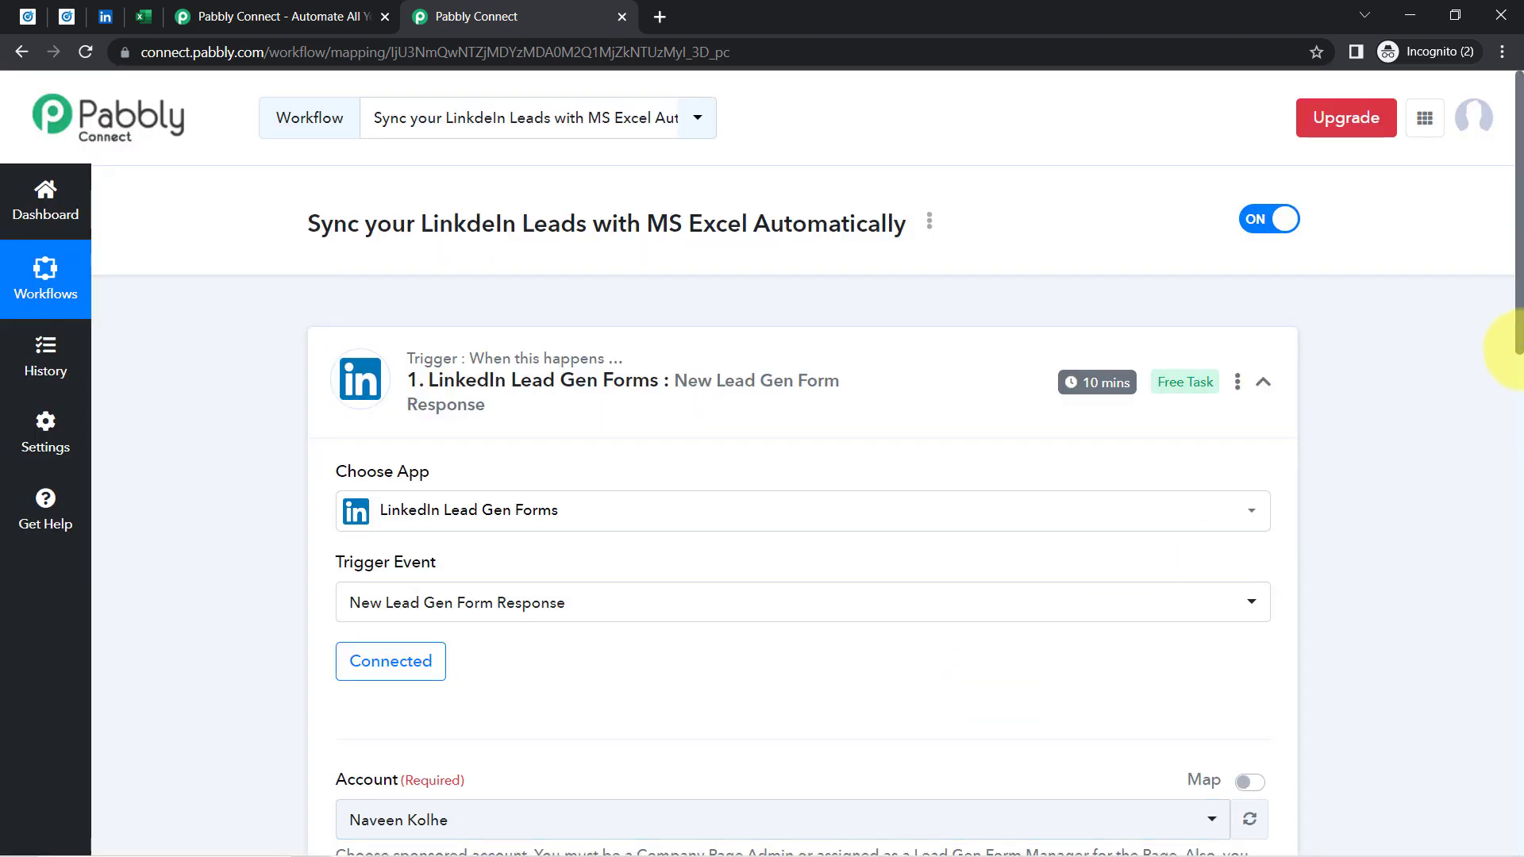
Keep the current ad account and Sample LeadGen Form in the trigger, then go to Campaign Manager
drag(1519, 310, 1502, 410)
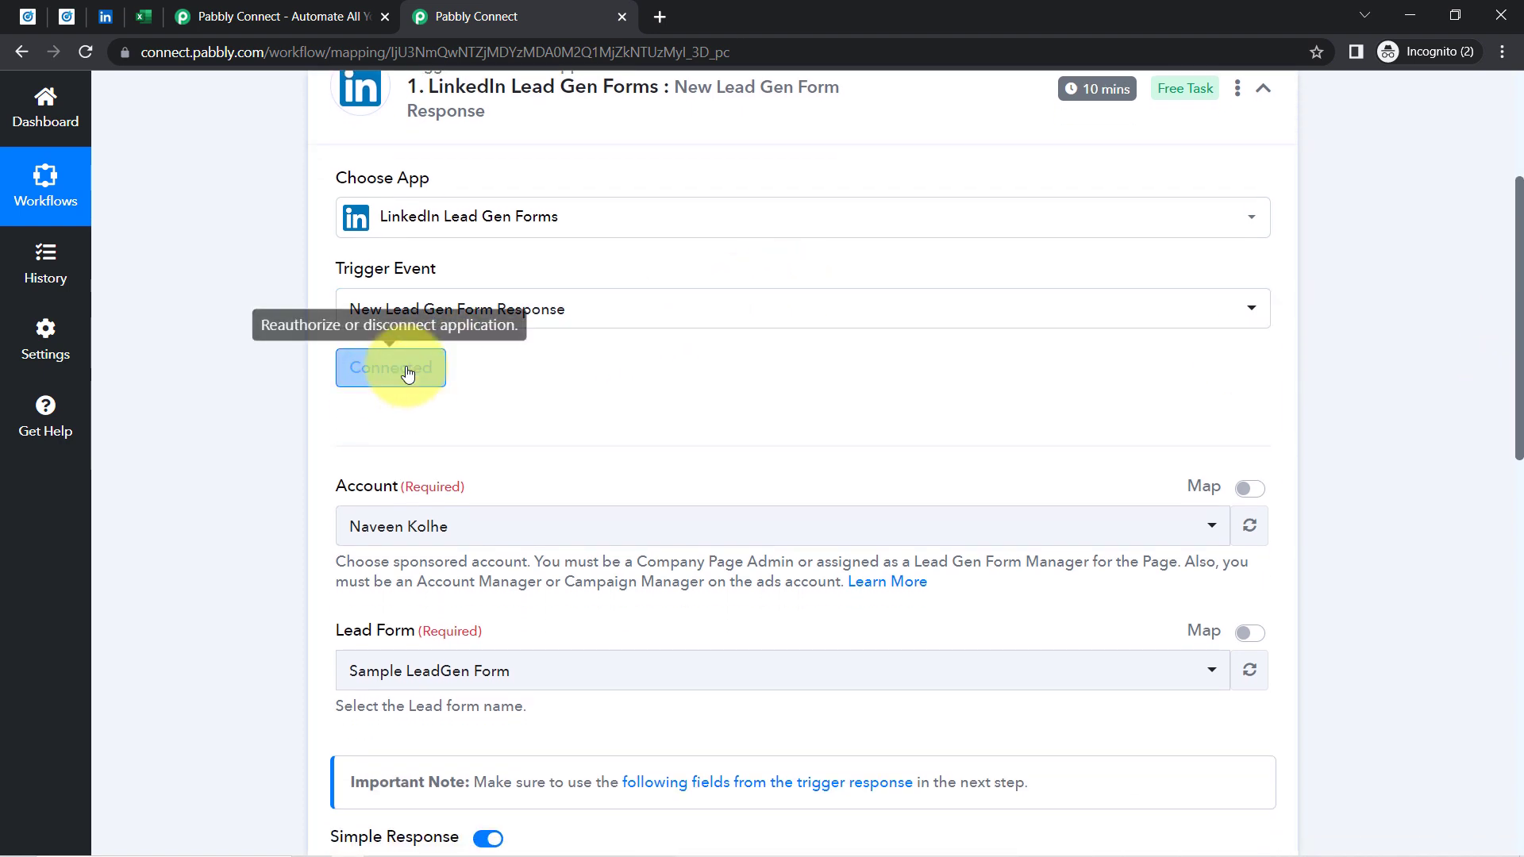
drag(1516, 353, 1509, 438)
click(418, 308)
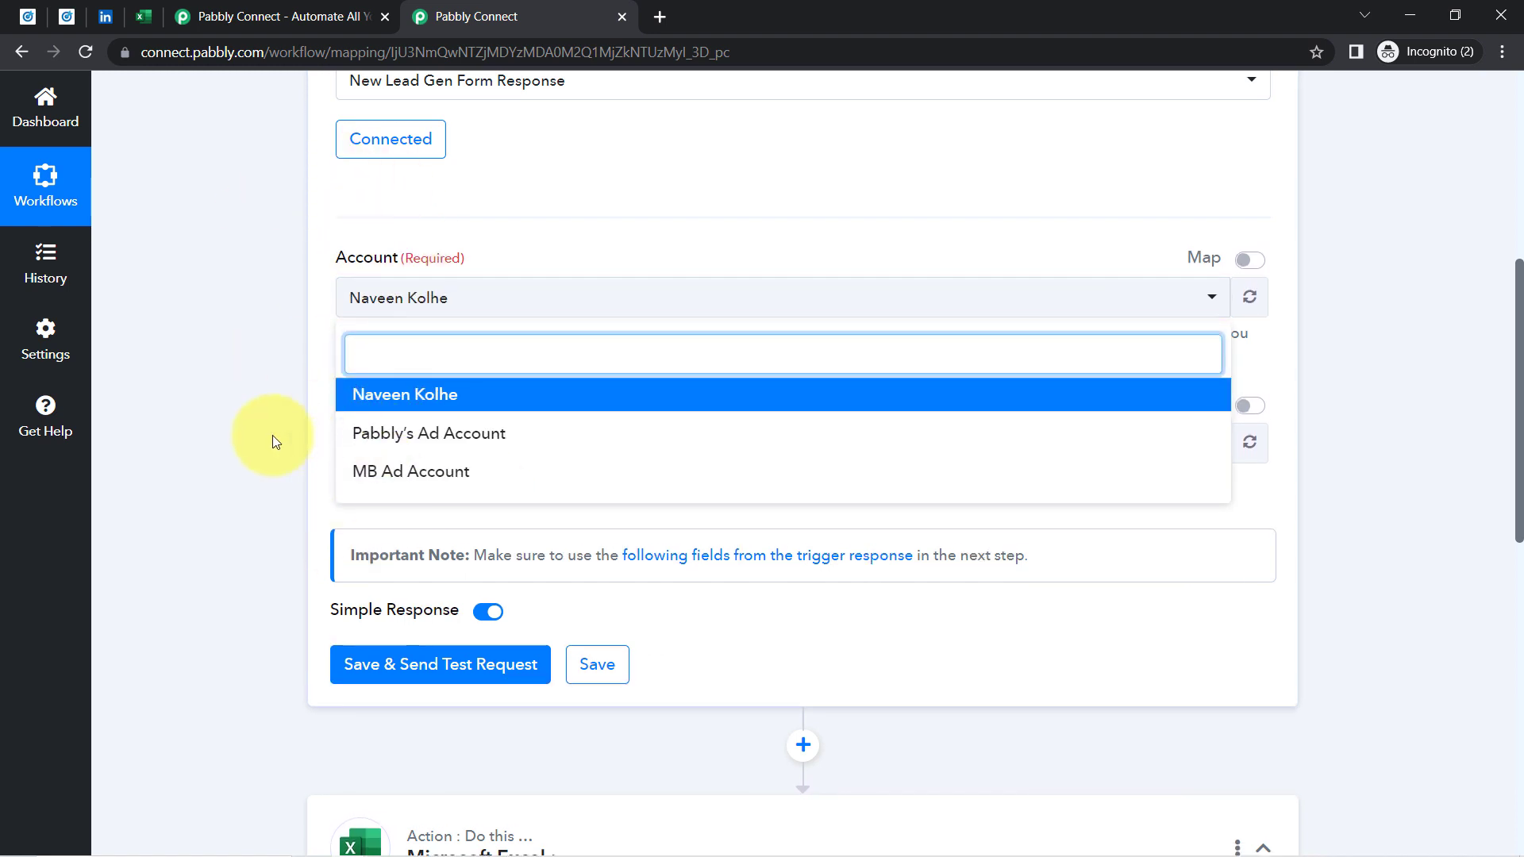
click(248, 435)
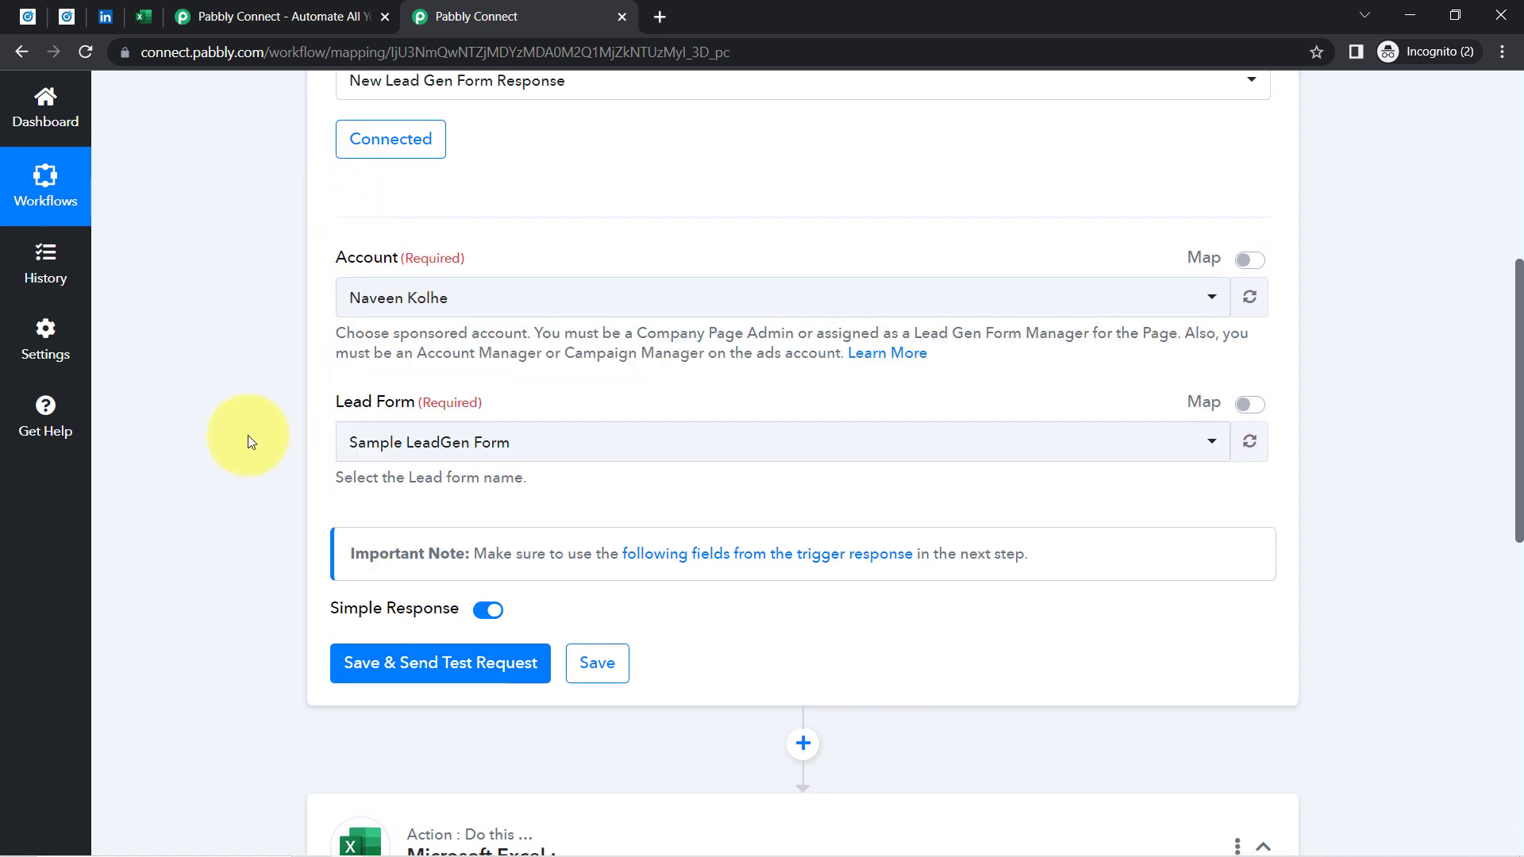
click(386, 449)
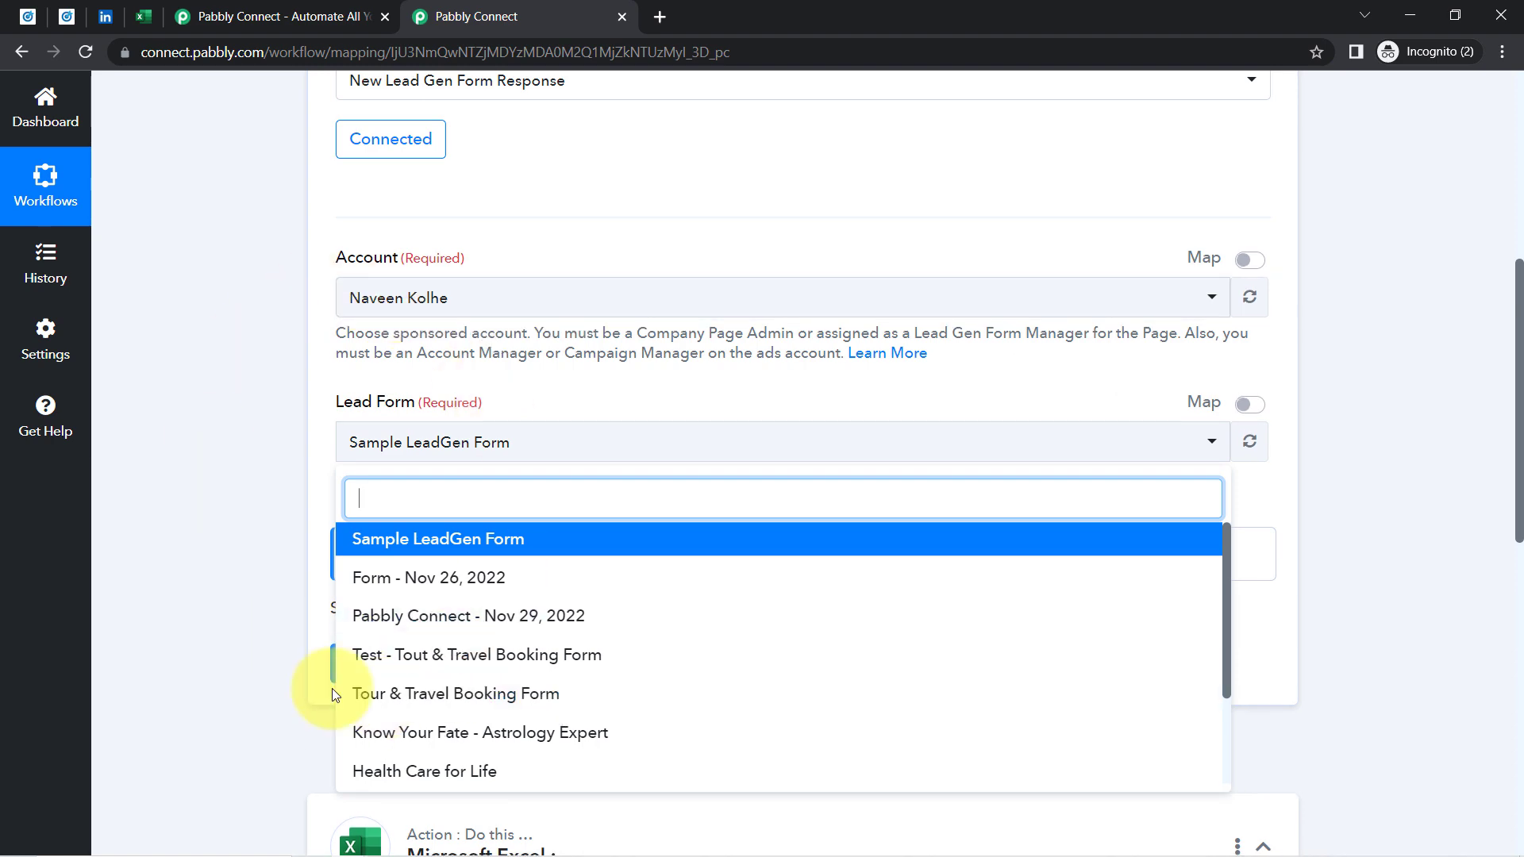
click(278, 420)
click(16, 26)
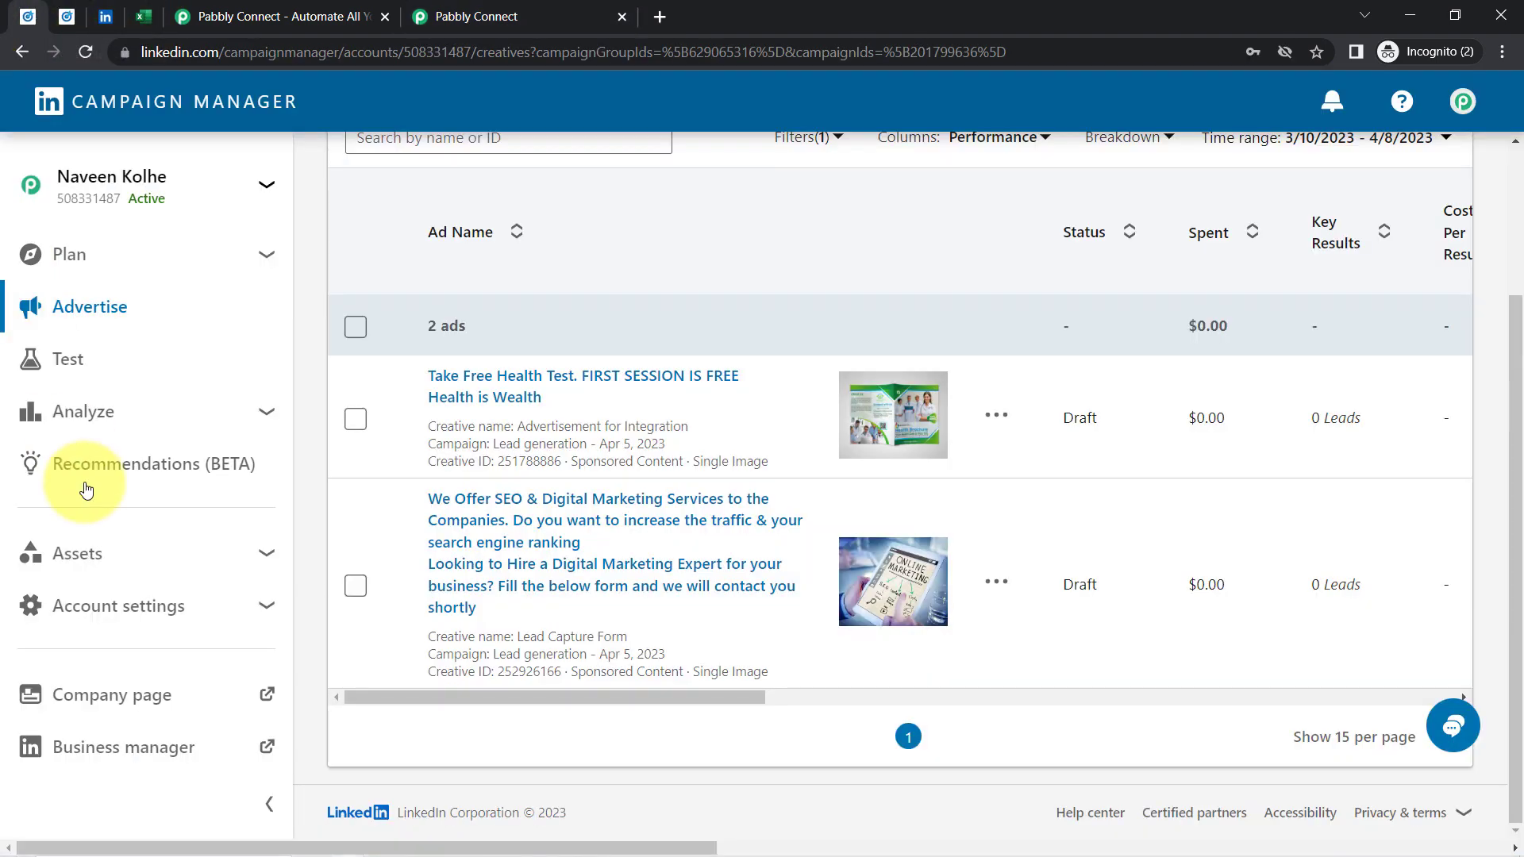
Browse Campaign Manager's Lead Gen Forms page under Assets, then go back to the Pabbly workflow
click(250, 564)
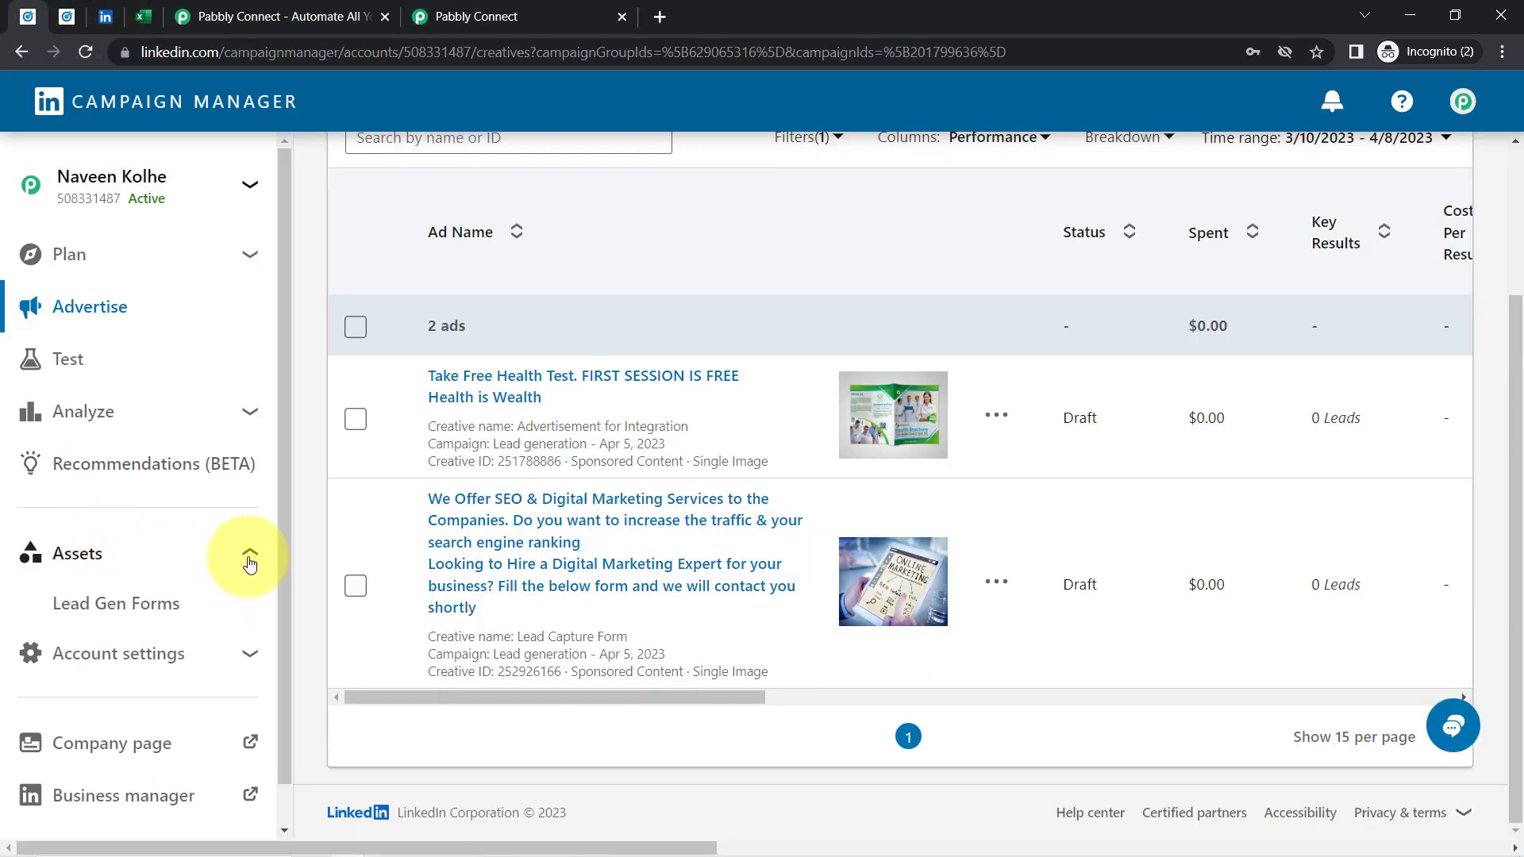
click(87, 609)
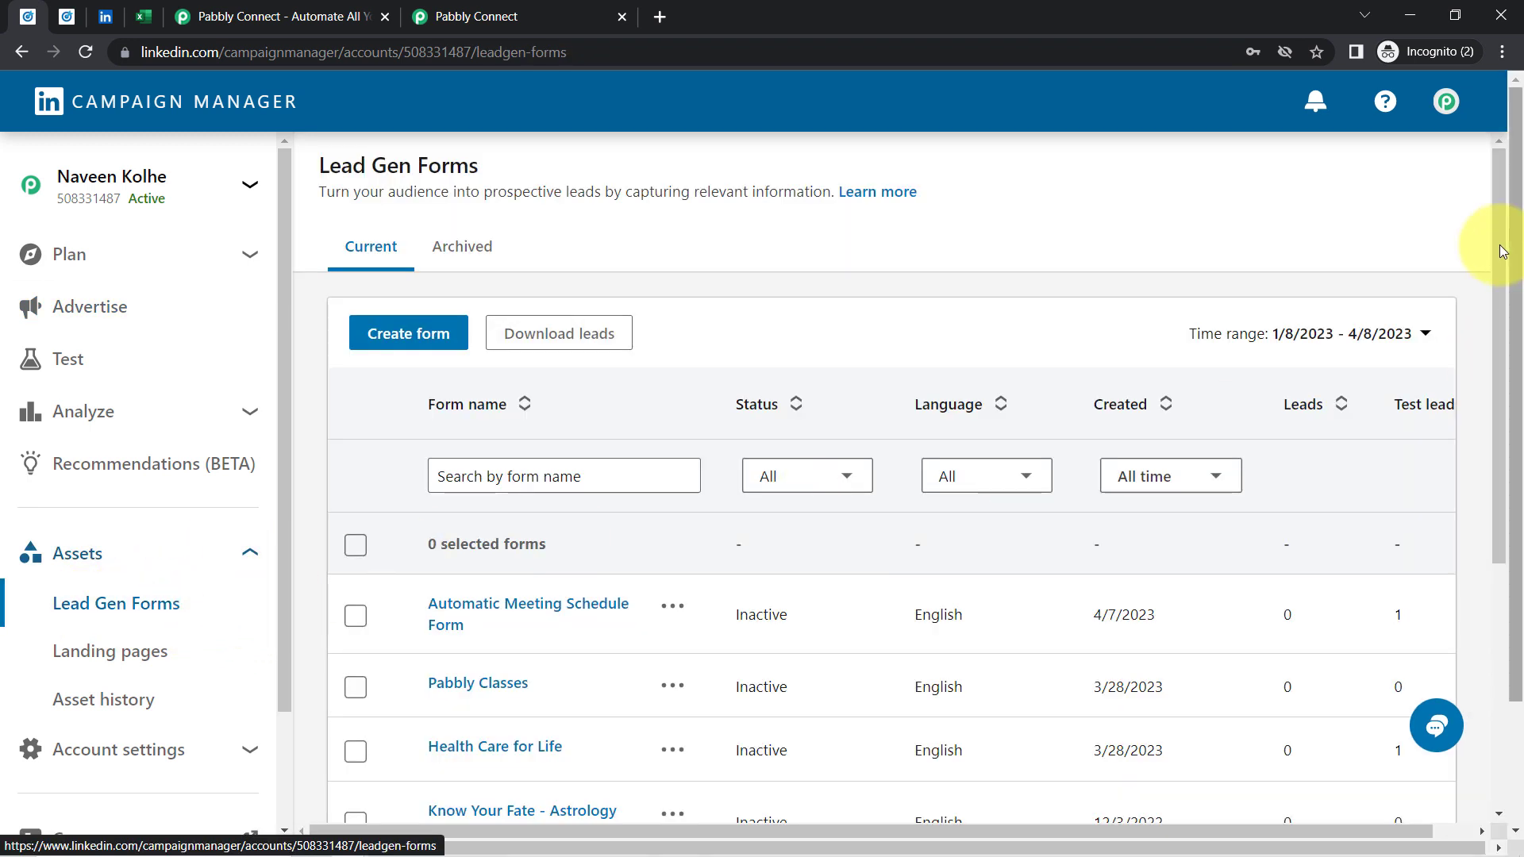
drag(1498, 245, 1464, 500)
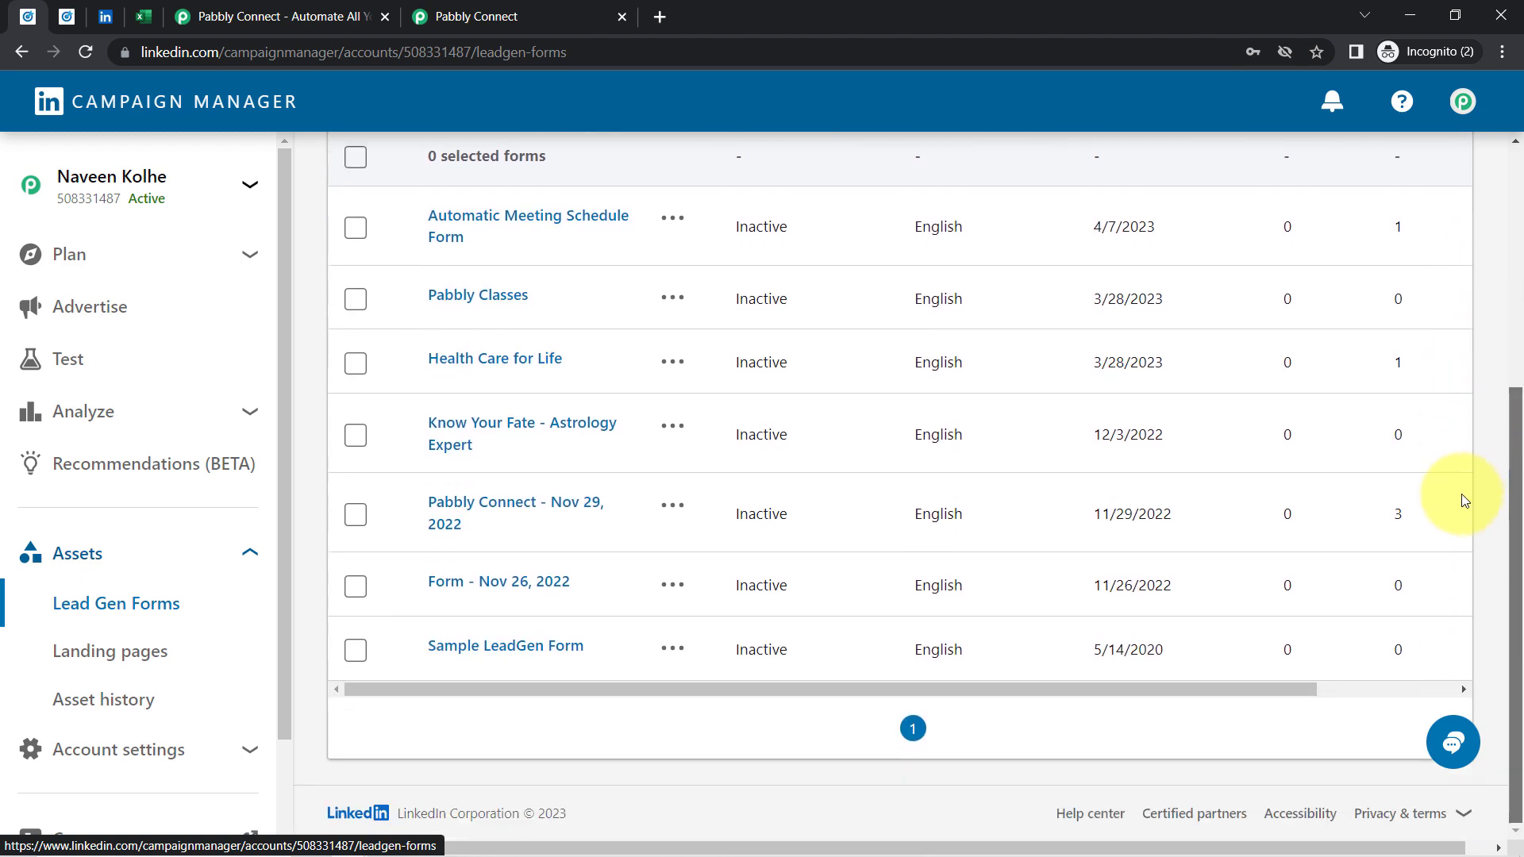
click(470, 16)
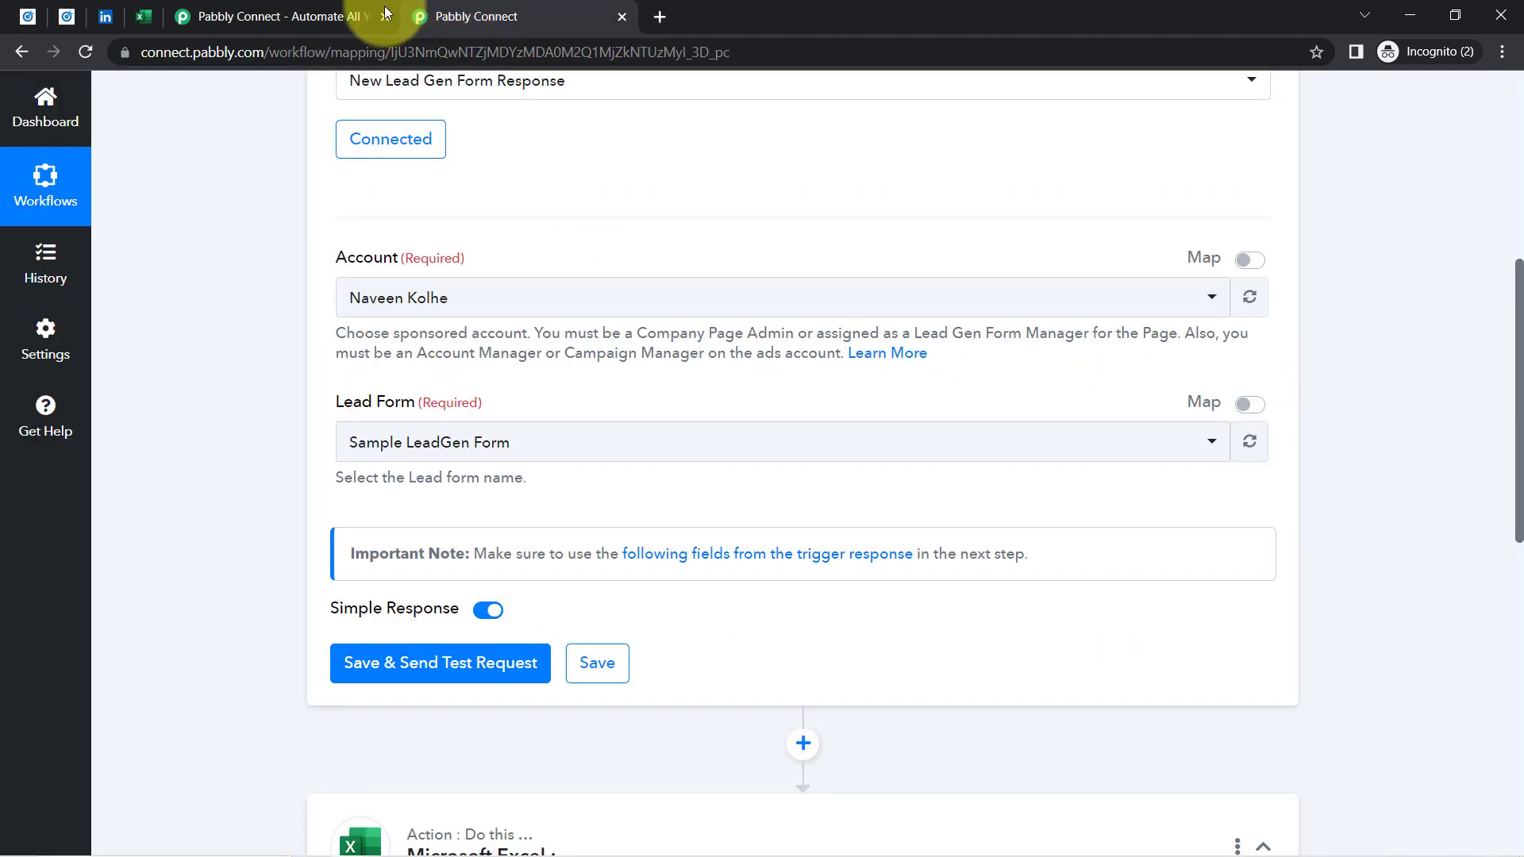
Close the duplicate Pabbly tab and confirm Sample LeadGen Form as the trigger's lead form
click(384, 17)
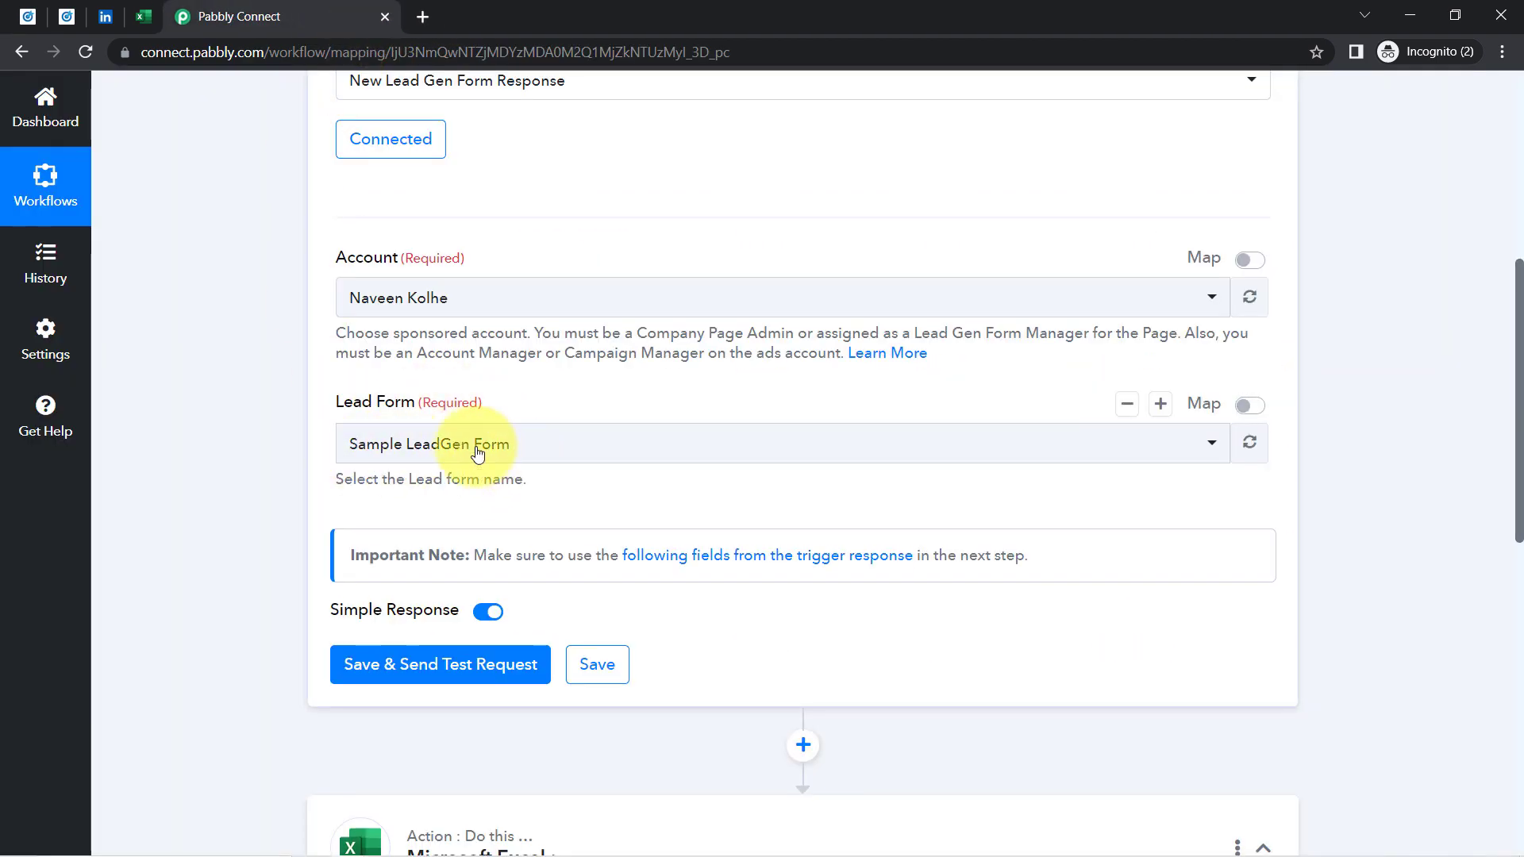
click(442, 452)
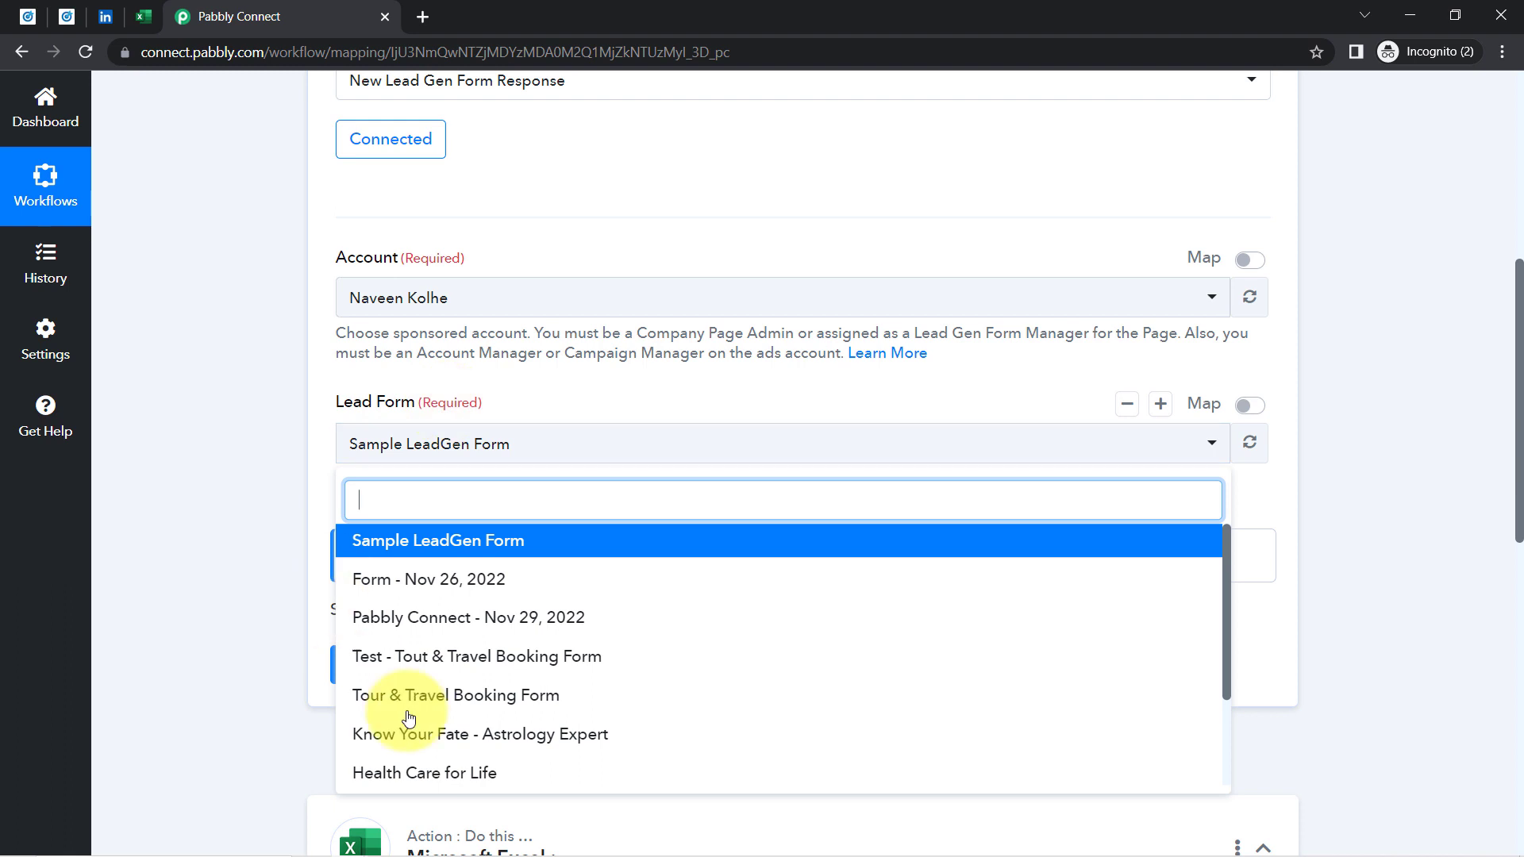
click(262, 472)
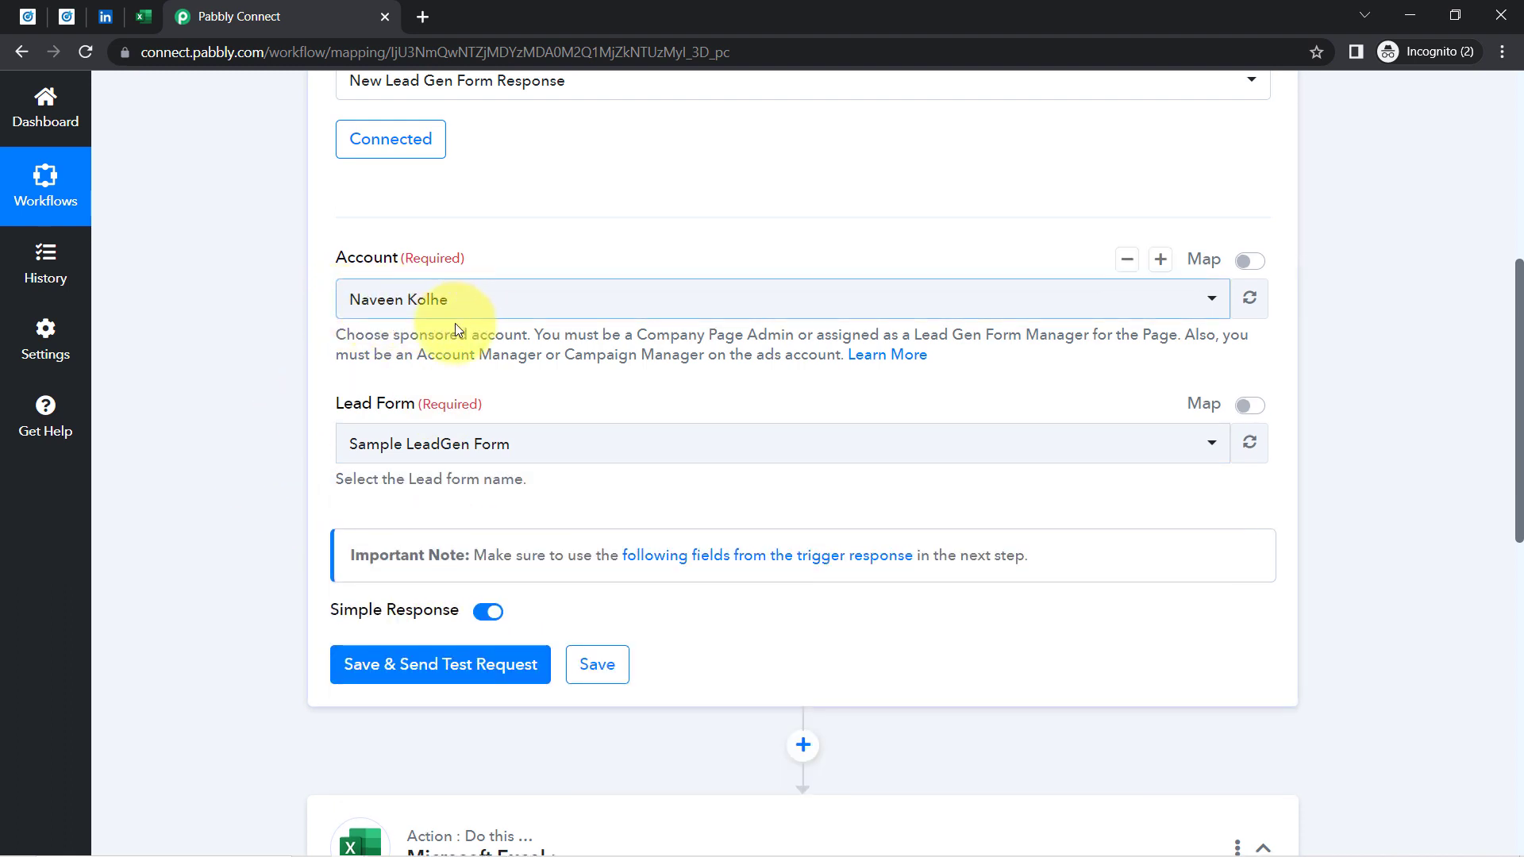
click(422, 452)
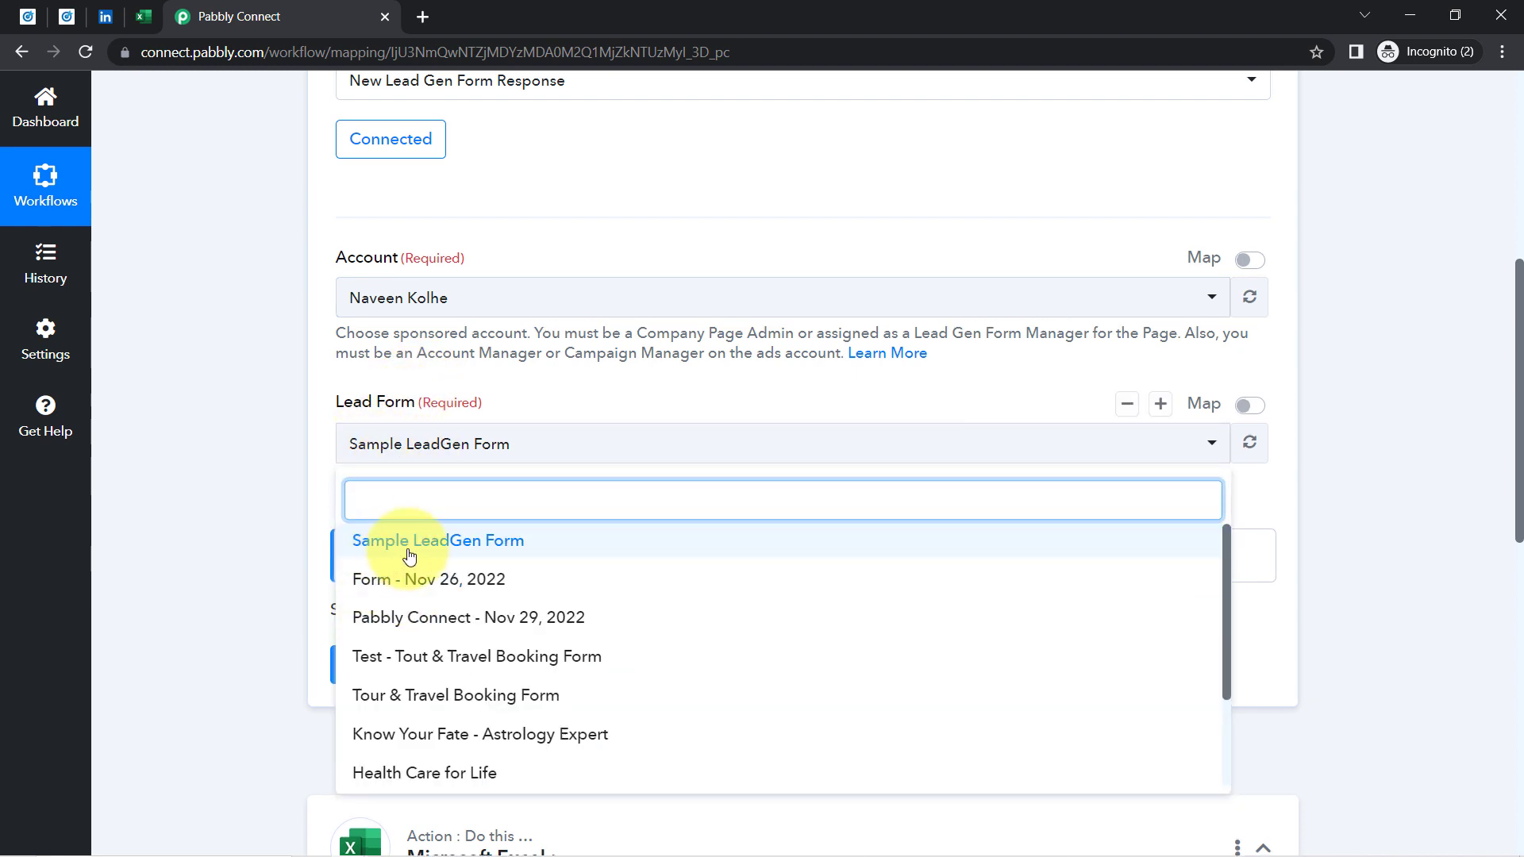
click(371, 538)
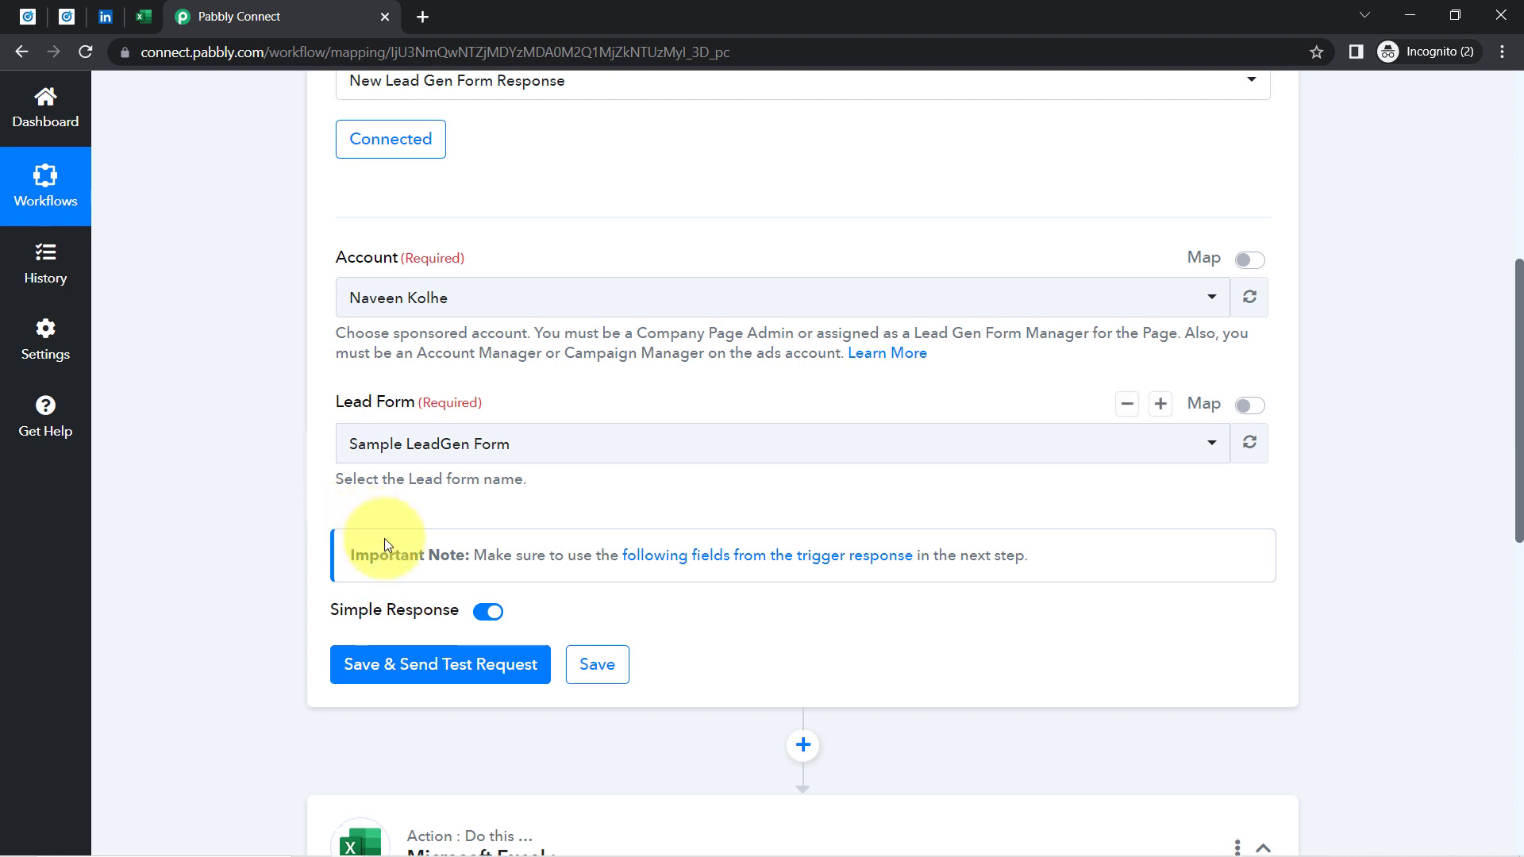
Save the trigger and send a test request, which returns an empty response
click(399, 681)
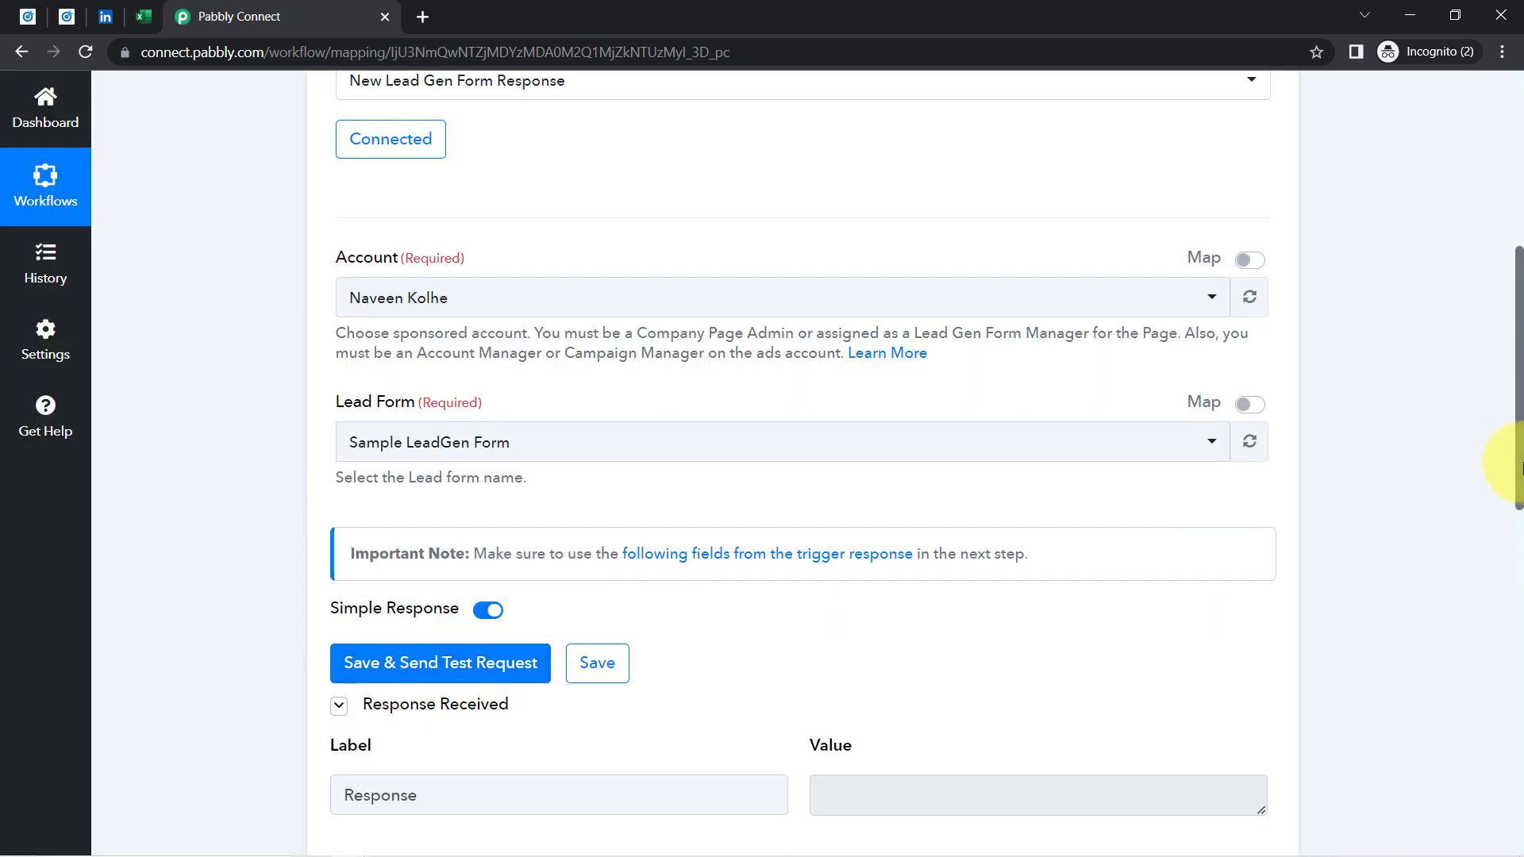
drag(1517, 449, 1513, 561)
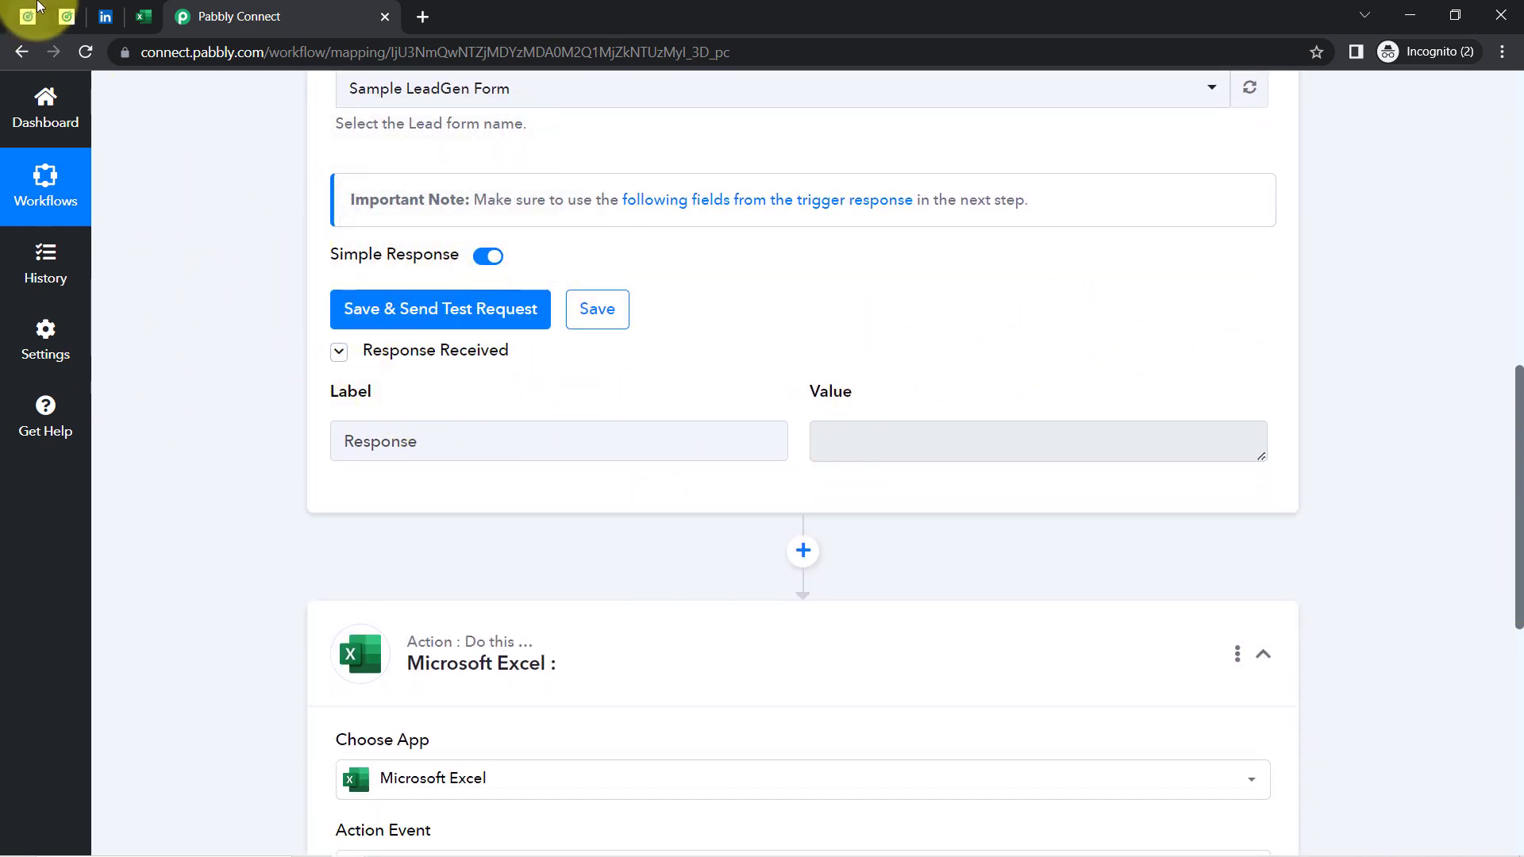
click(65, 16)
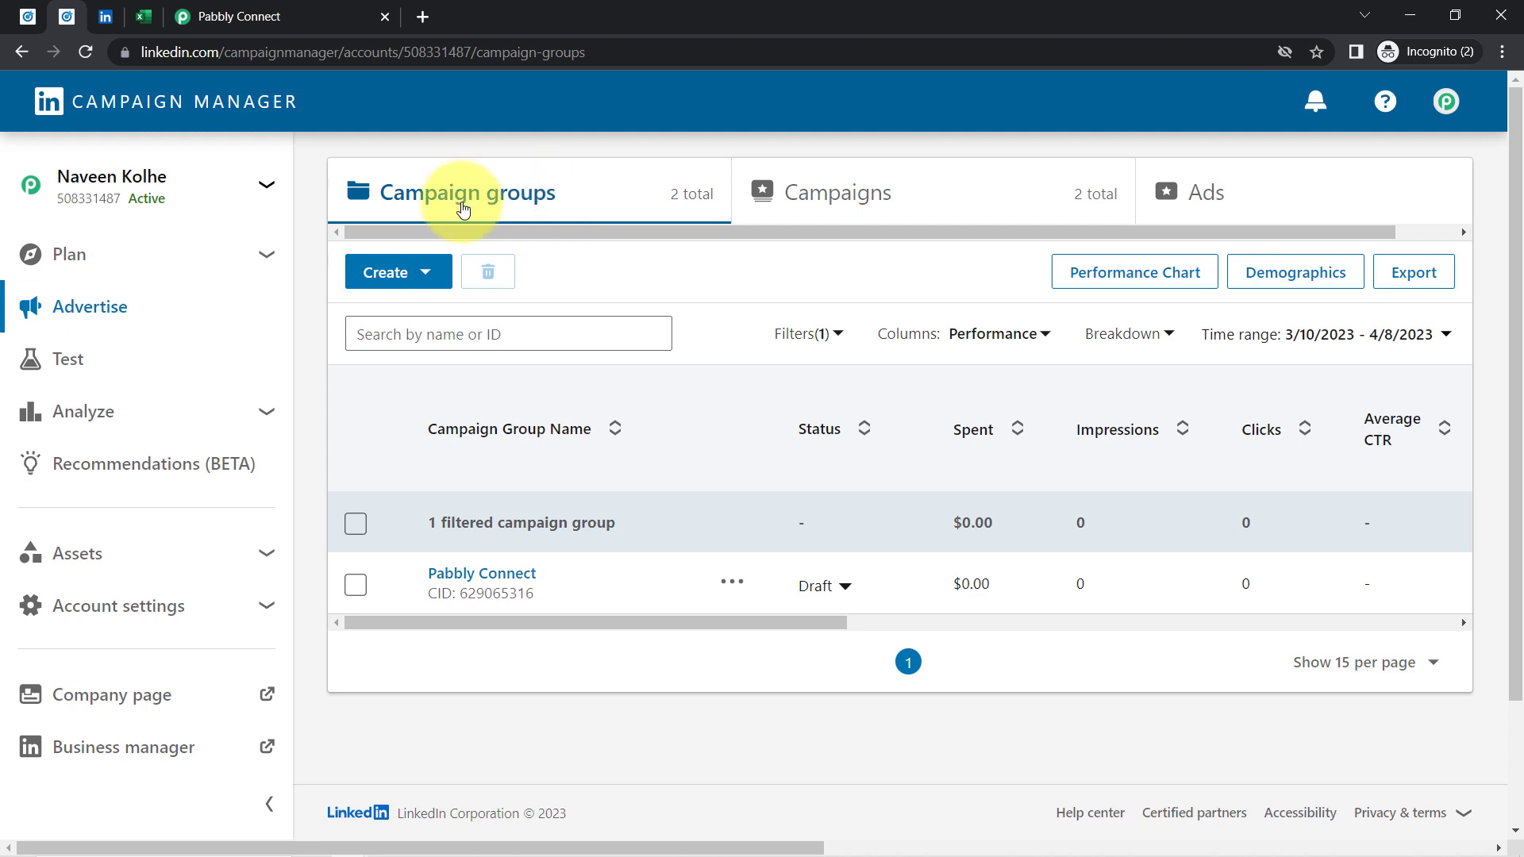
Open the Pabbly Connect group's Lead generation - Apr 5, 2023 campaign and preview its second ad
click(477, 575)
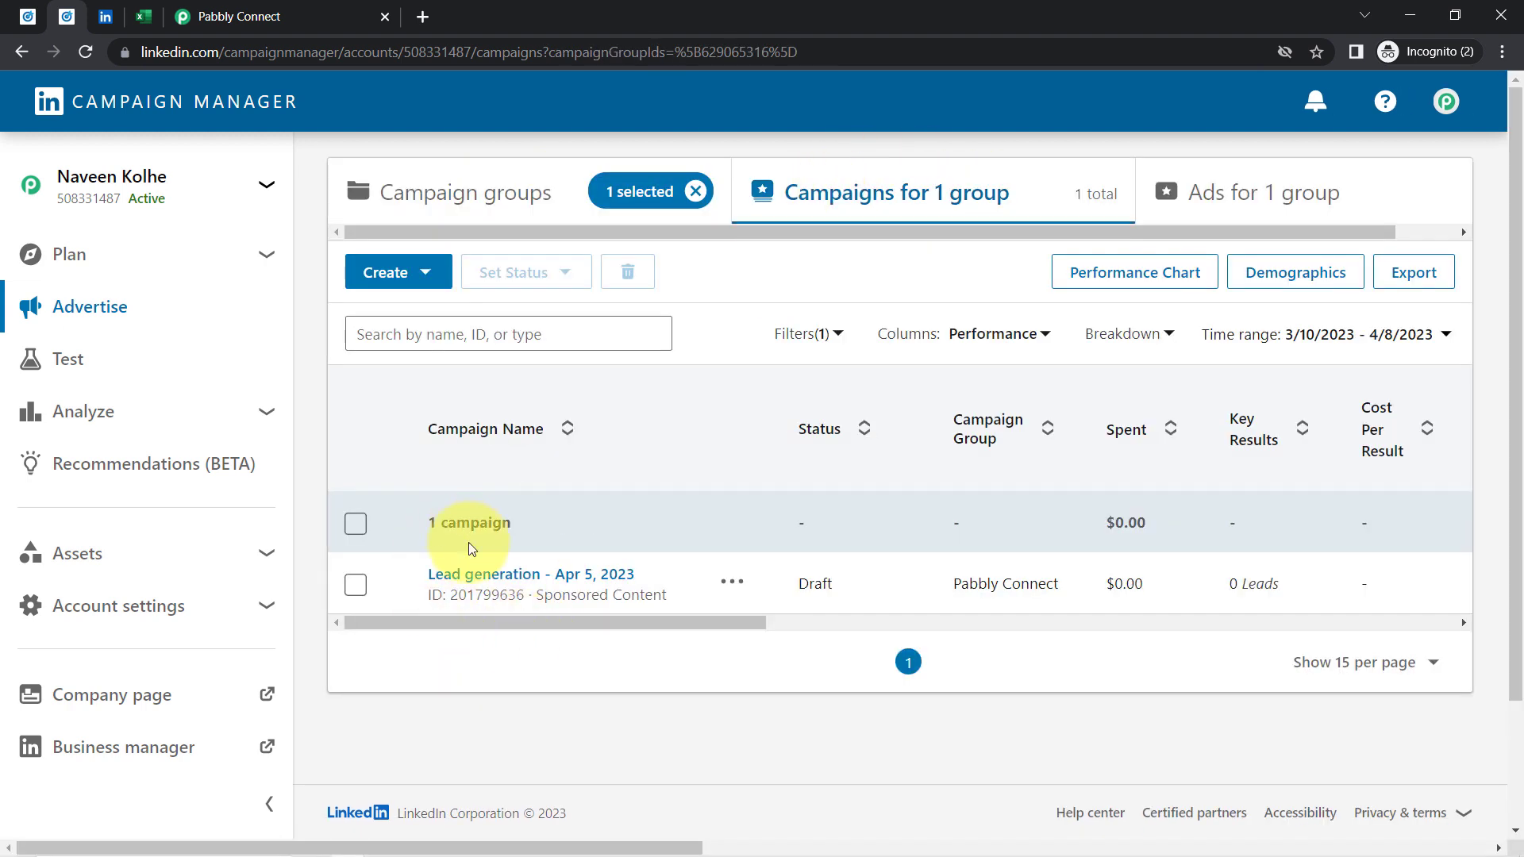
click(478, 576)
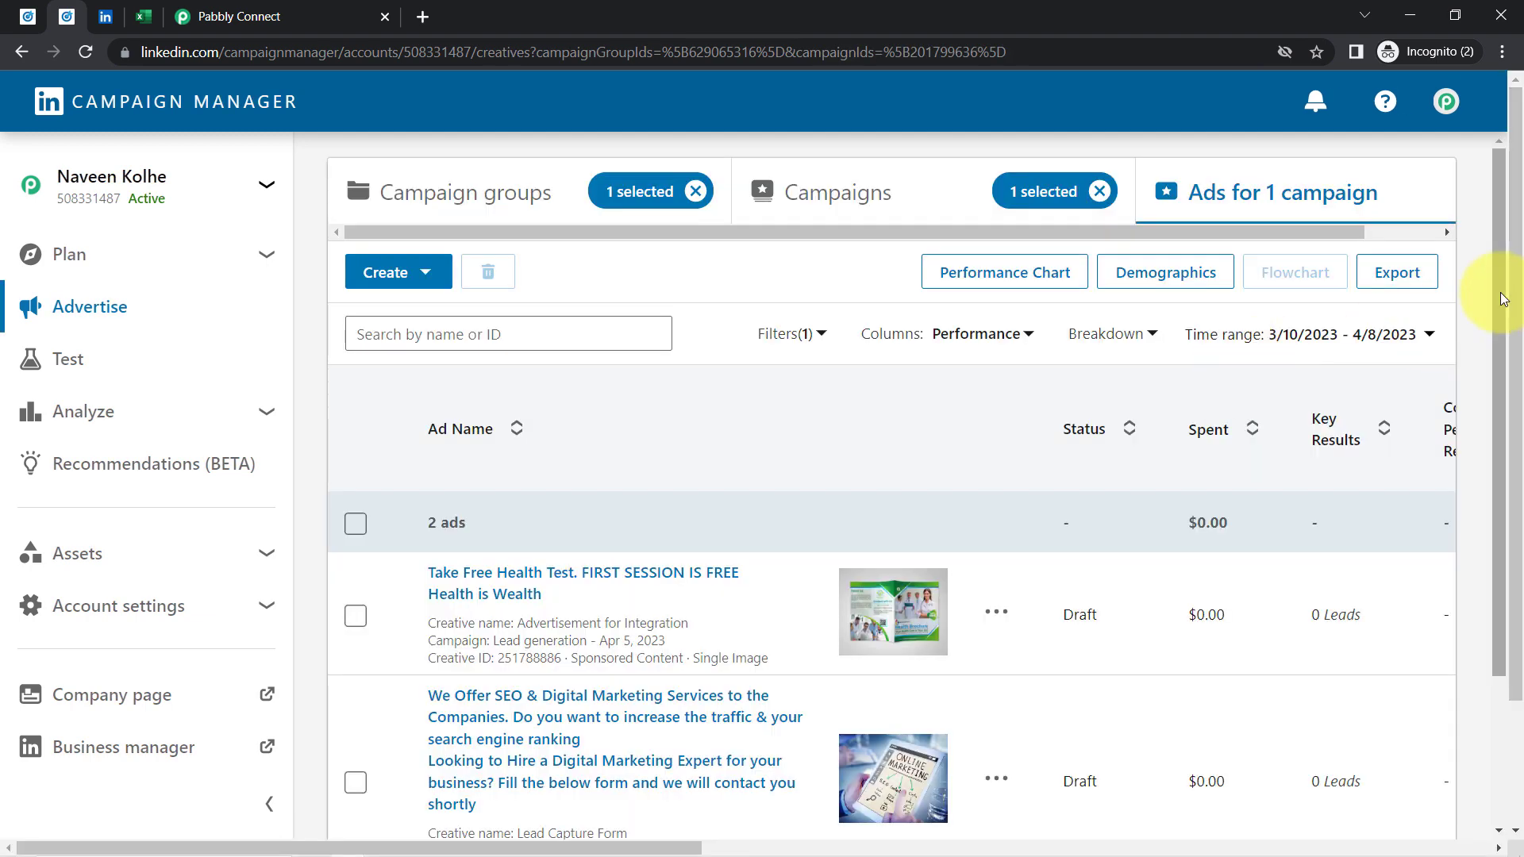
scroll(1475, 464, down, 2)
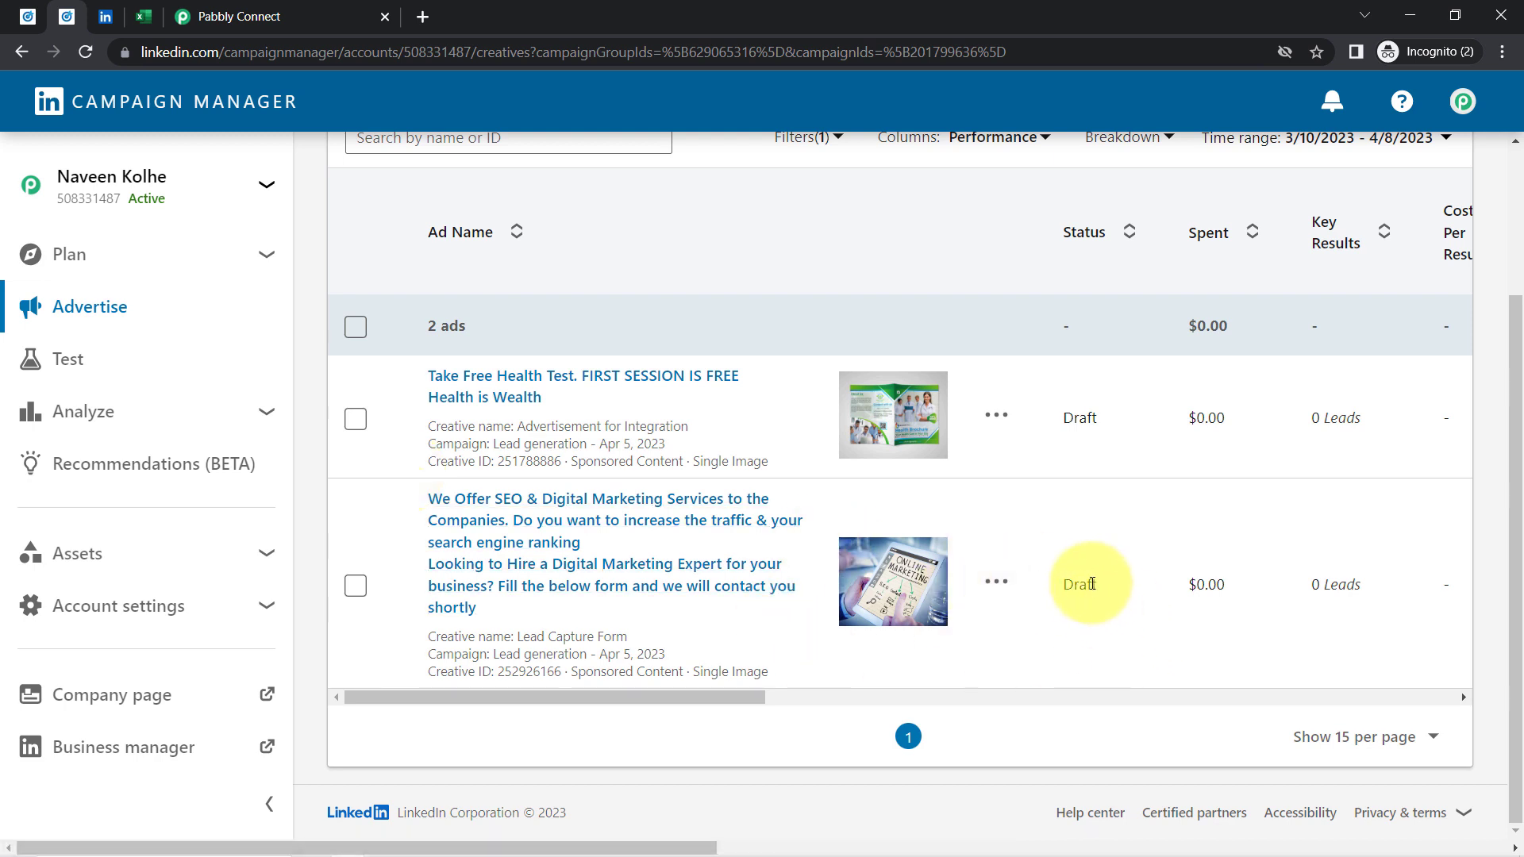
click(516, 541)
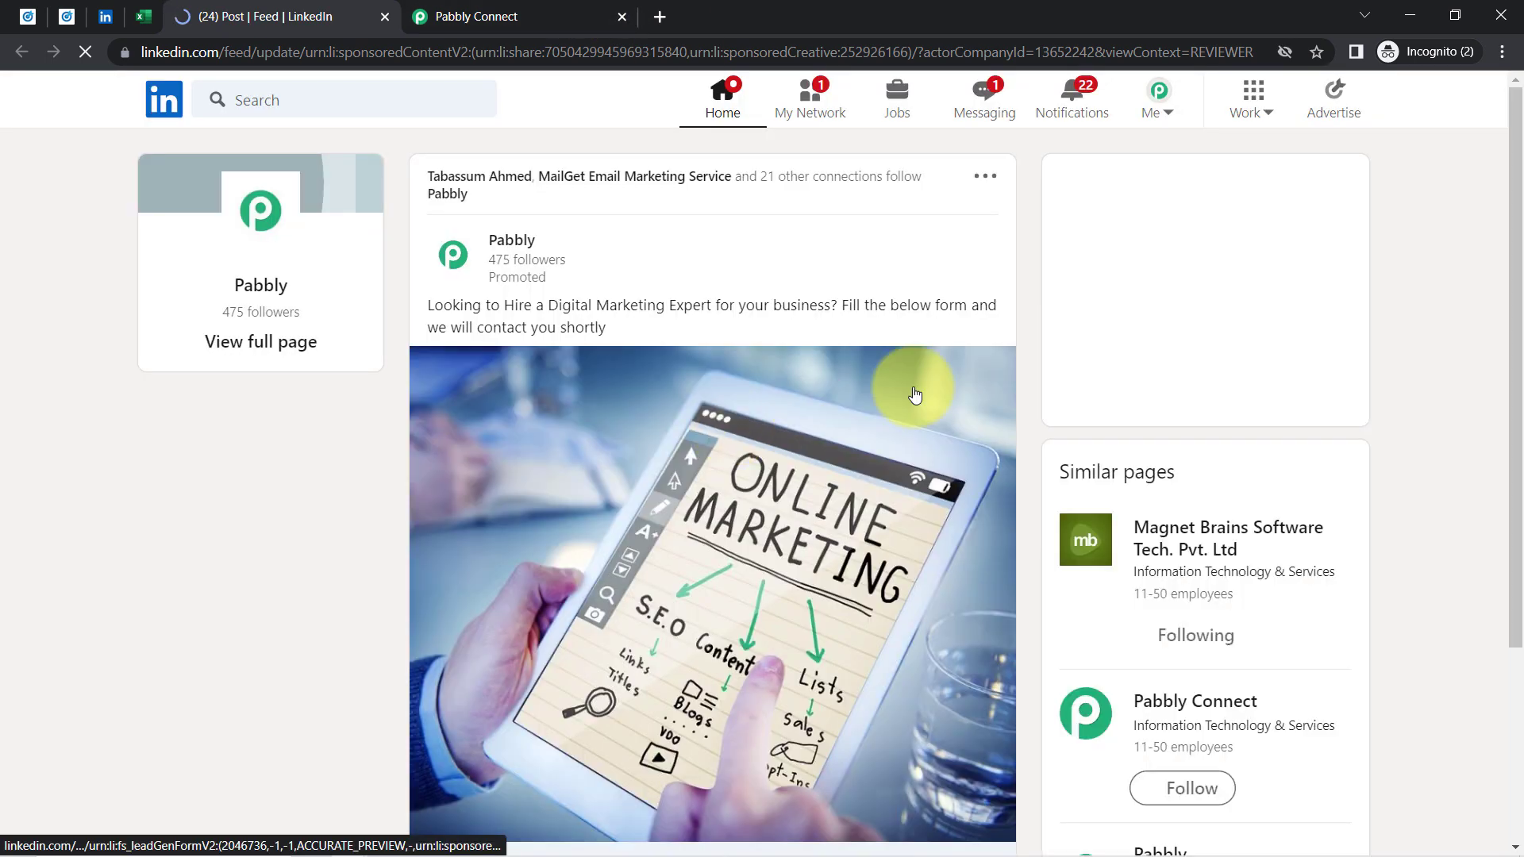
Scroll the digital-marketing ad preview and open its Get Quote lead form
drag(537, 308, 802, 294)
click(776, 310)
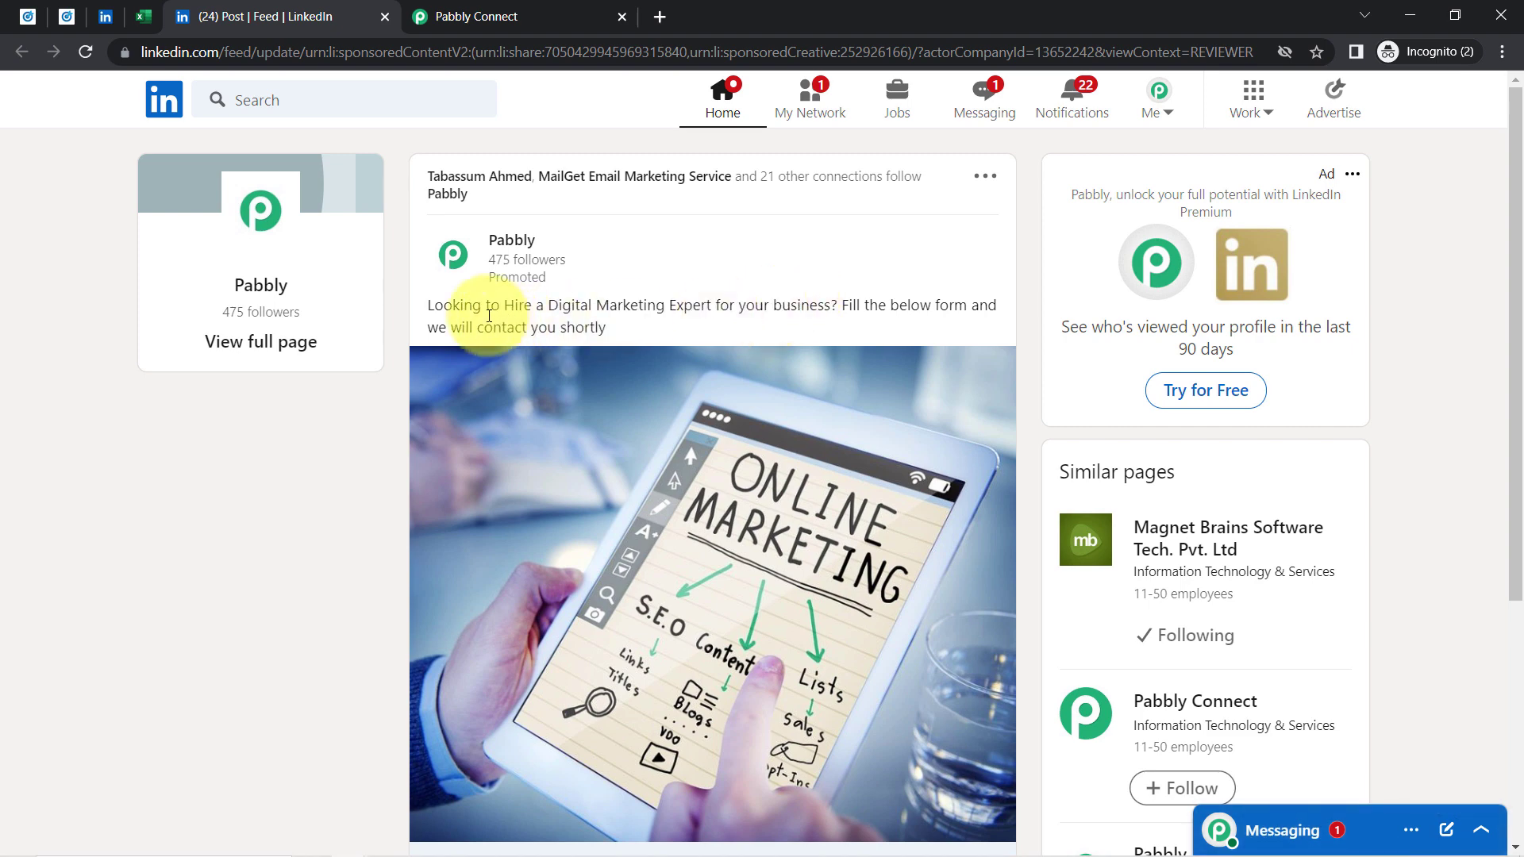
drag(453, 307, 731, 302)
click(810, 302)
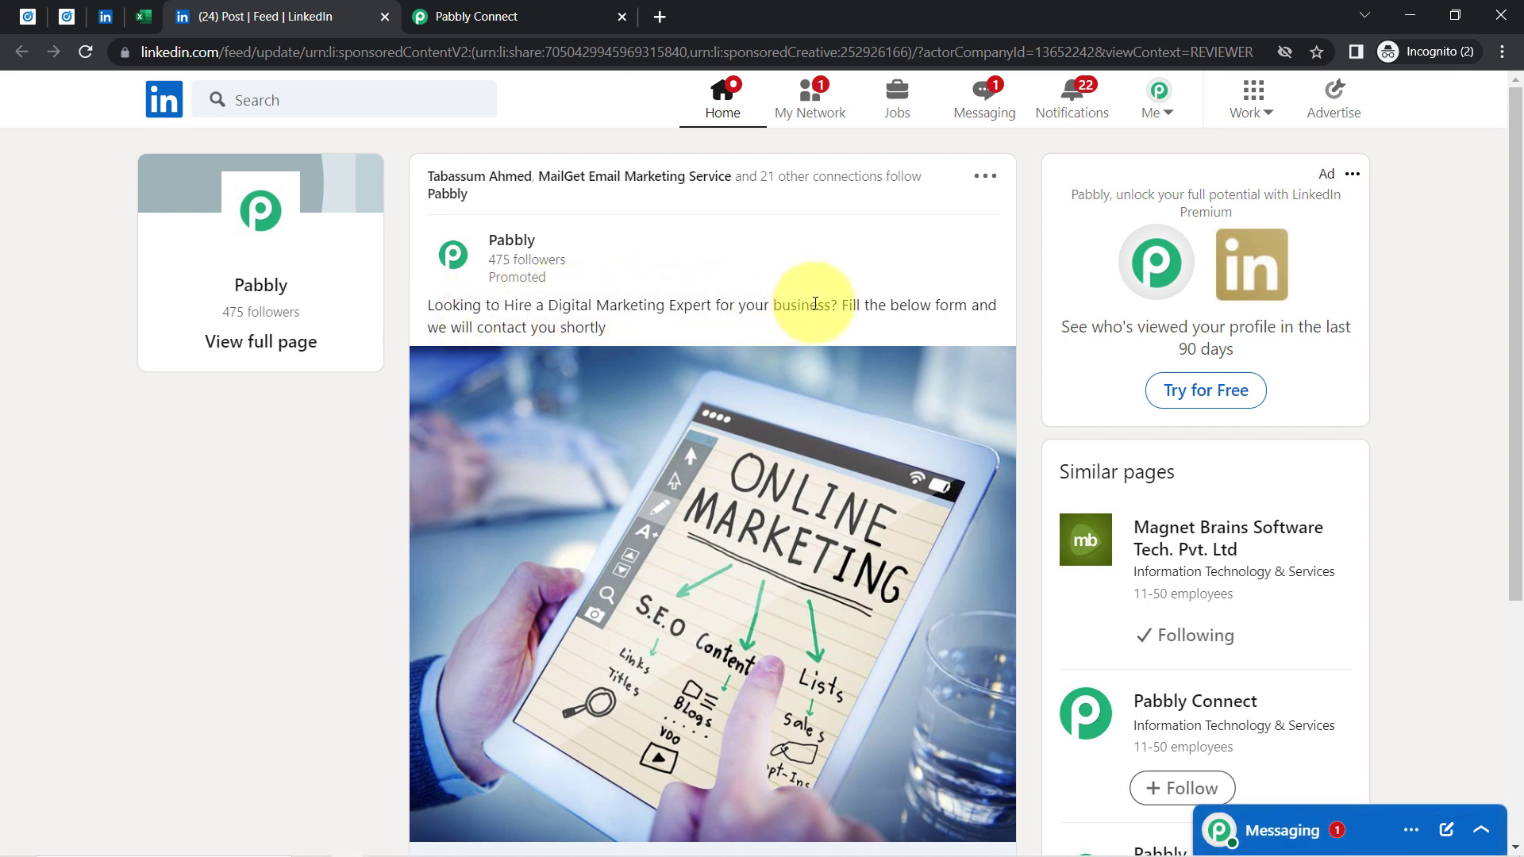
drag(1520, 252, 1516, 486)
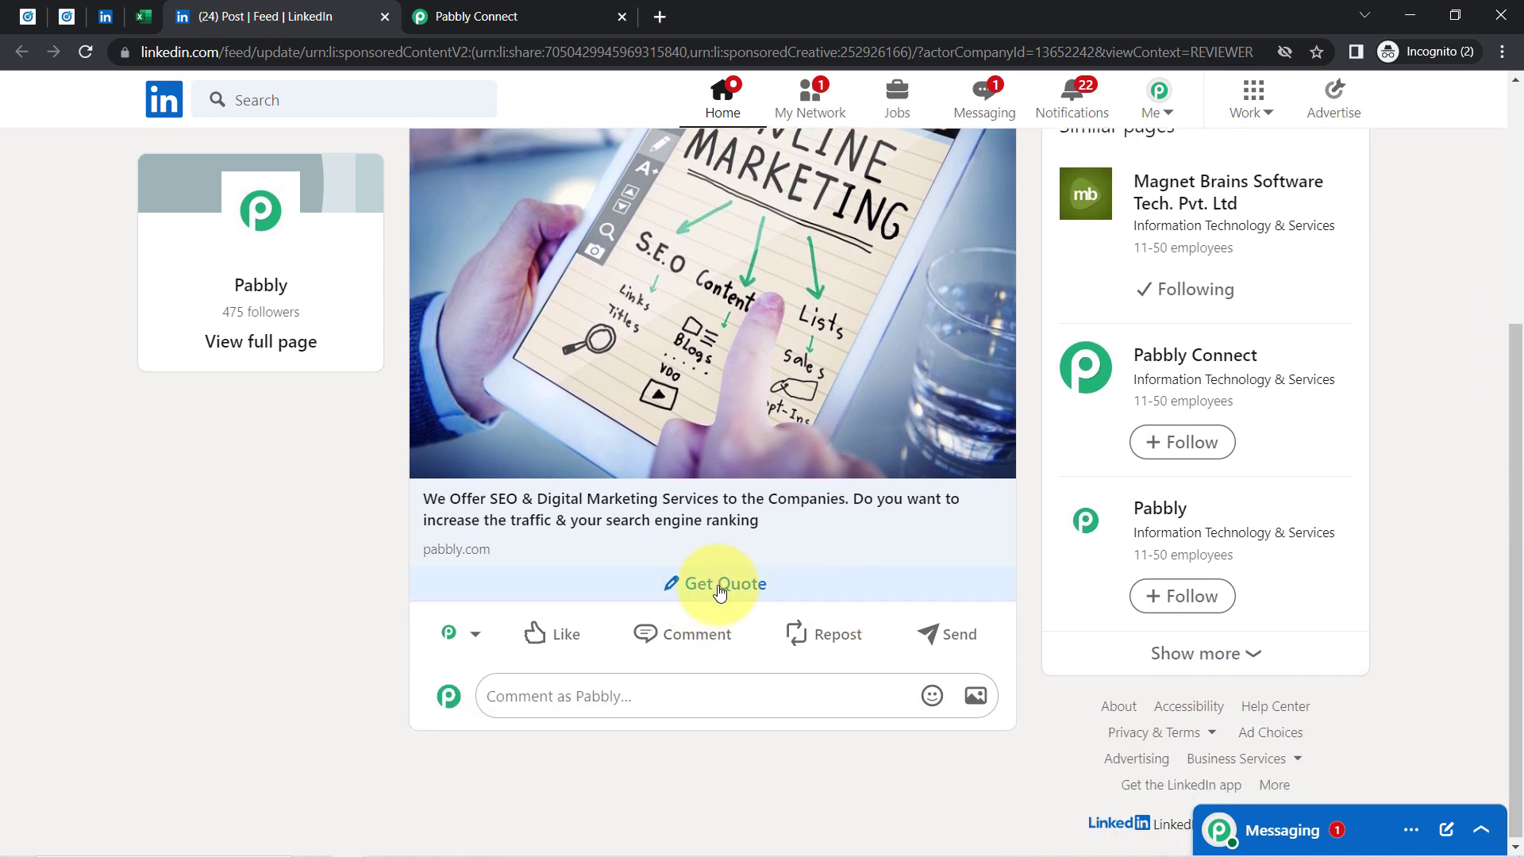
click(688, 597)
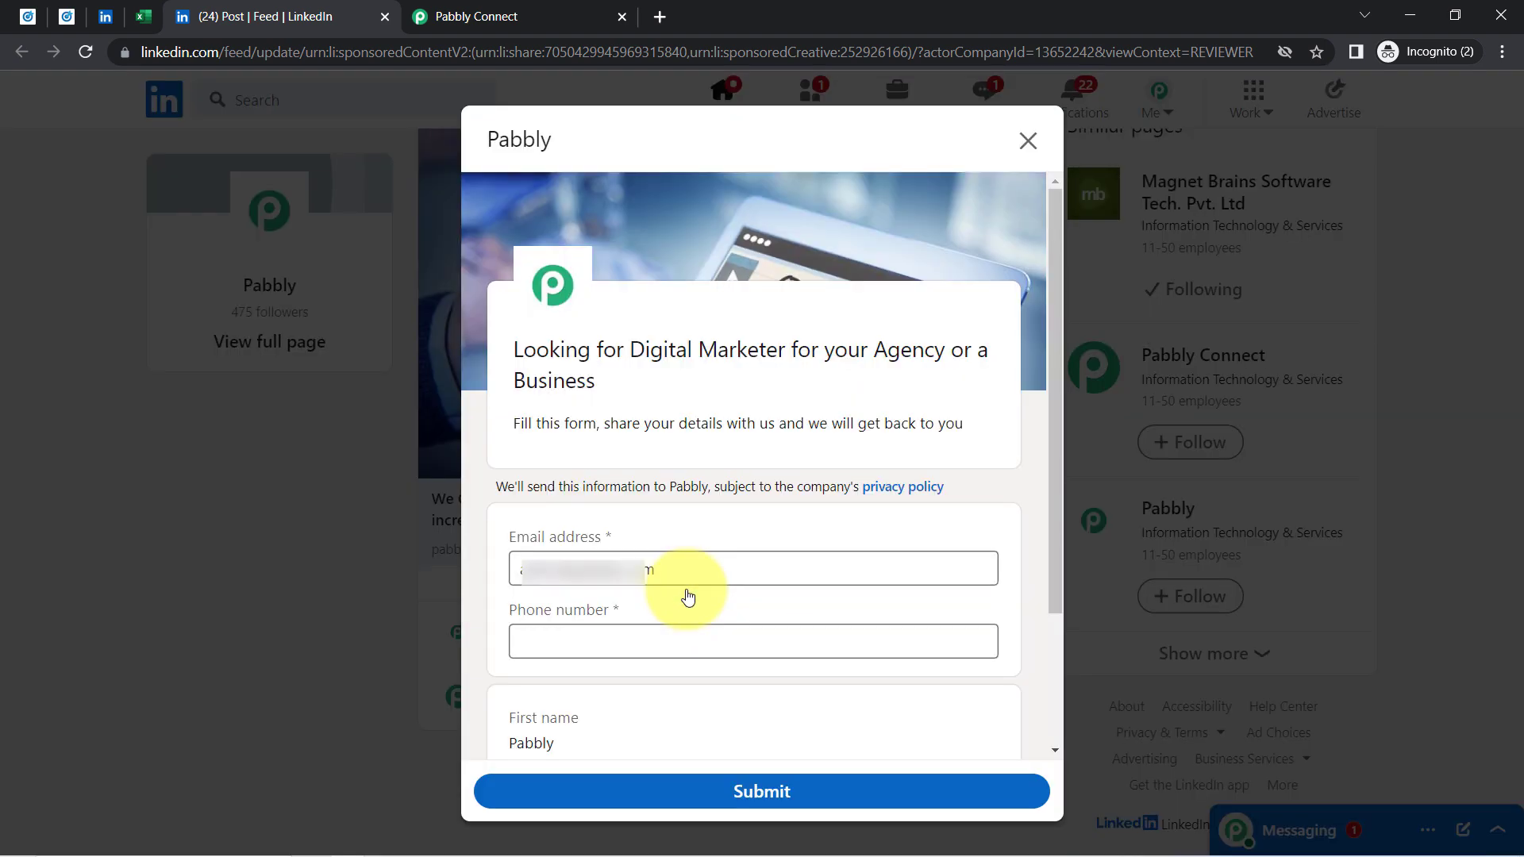
Clear the lead form's prefilled email address and review its heading and description
triple_click(692, 580)
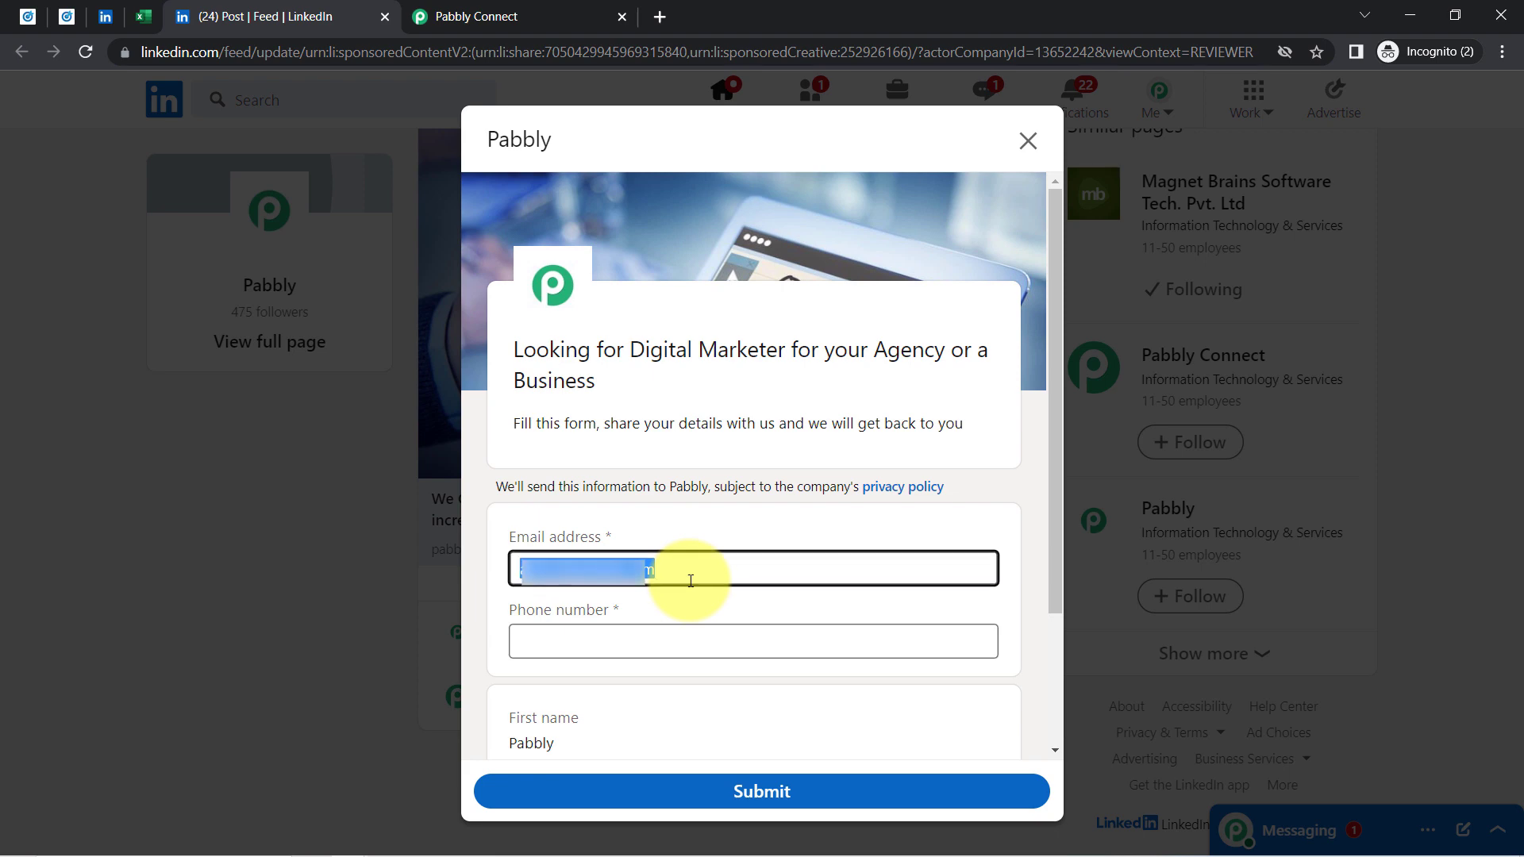
key(BackSpace)
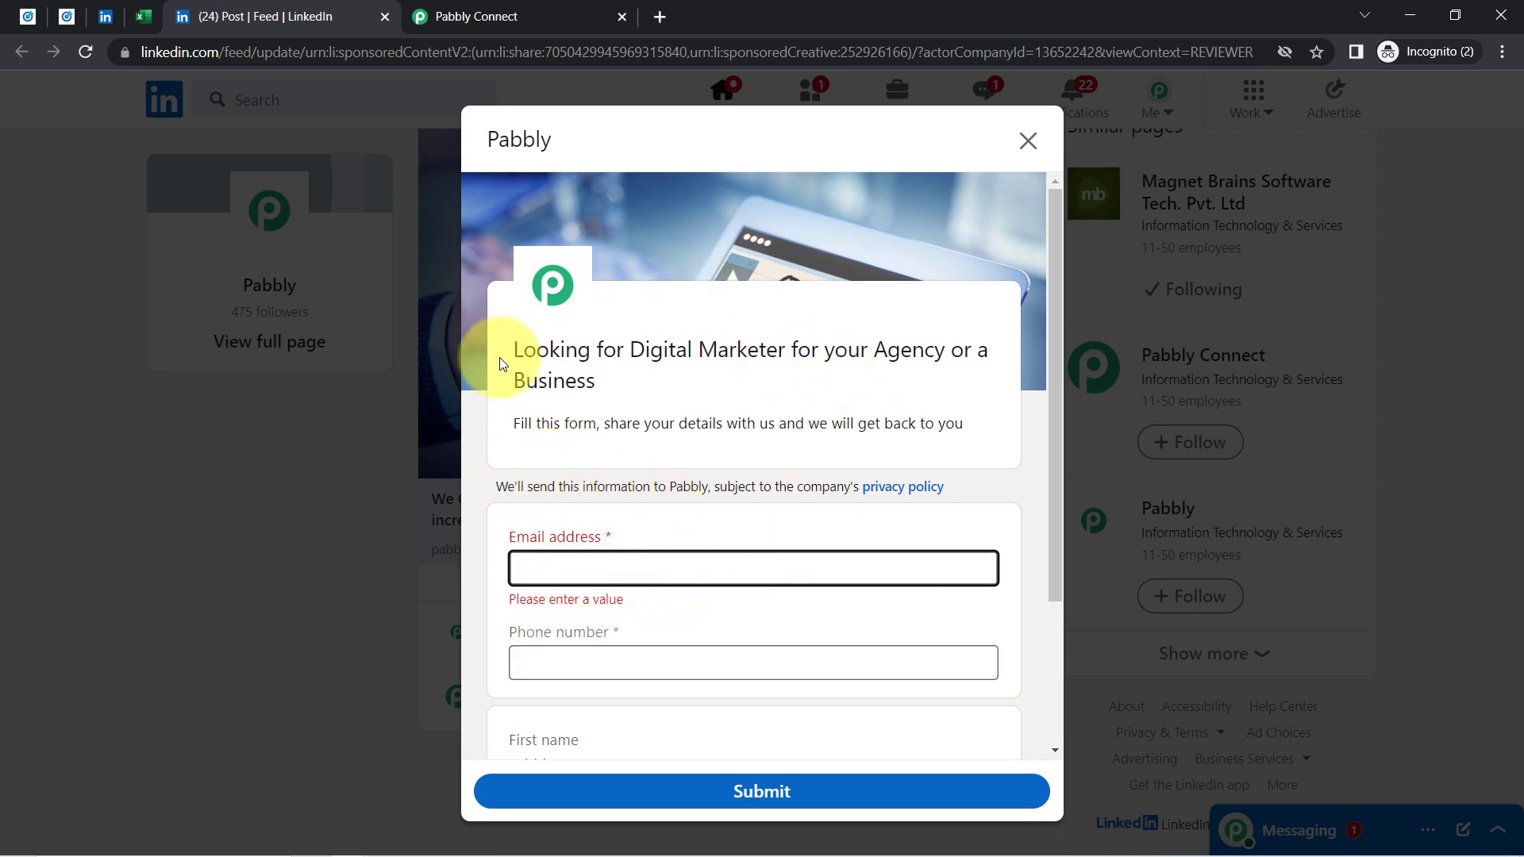
drag(517, 354, 622, 397)
click(594, 395)
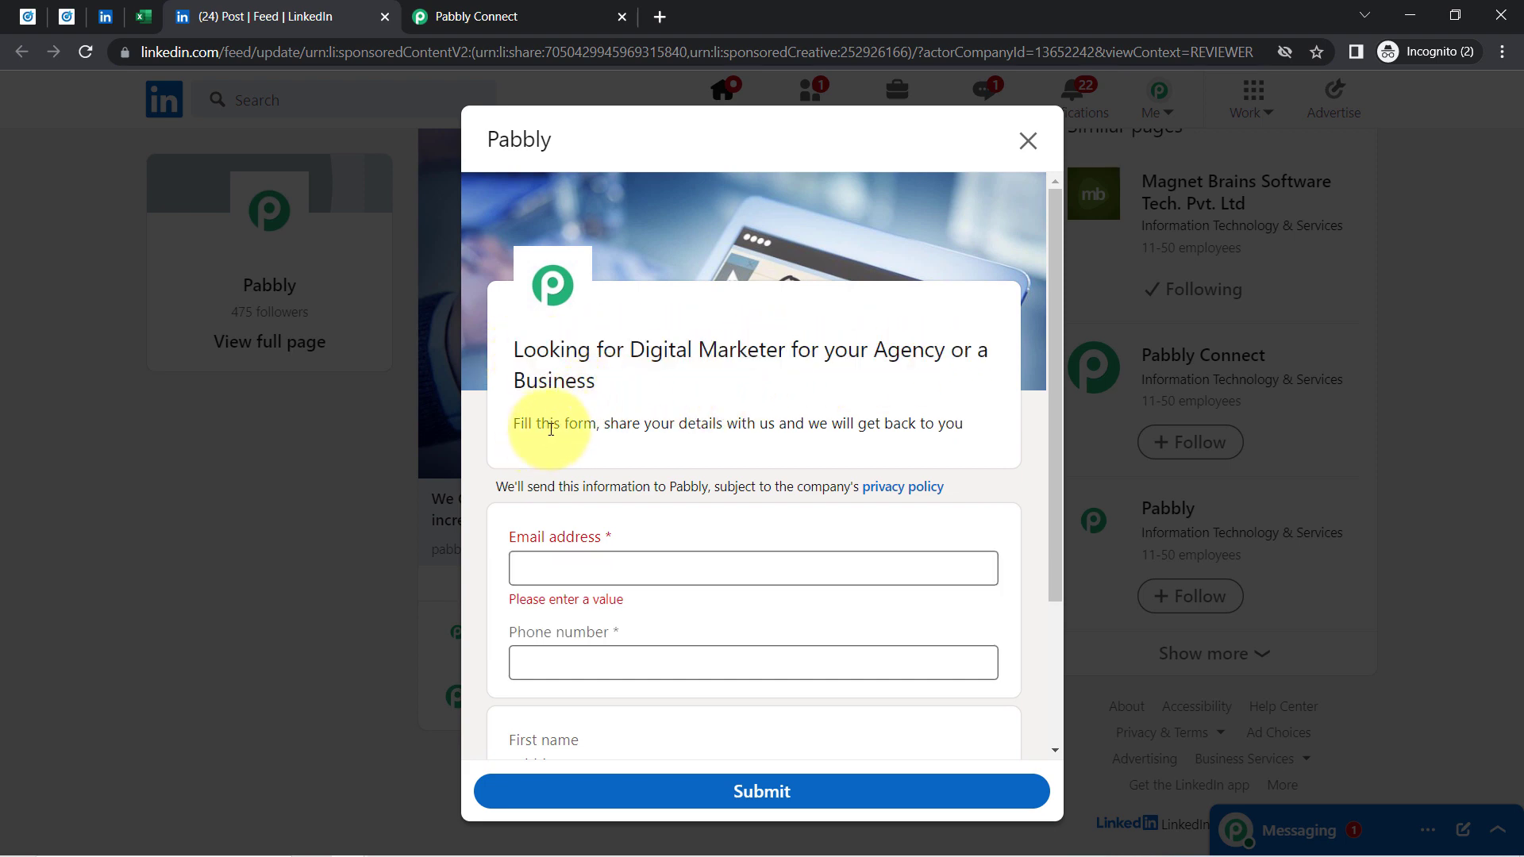
drag(537, 424, 578, 424)
drag(702, 429, 805, 423)
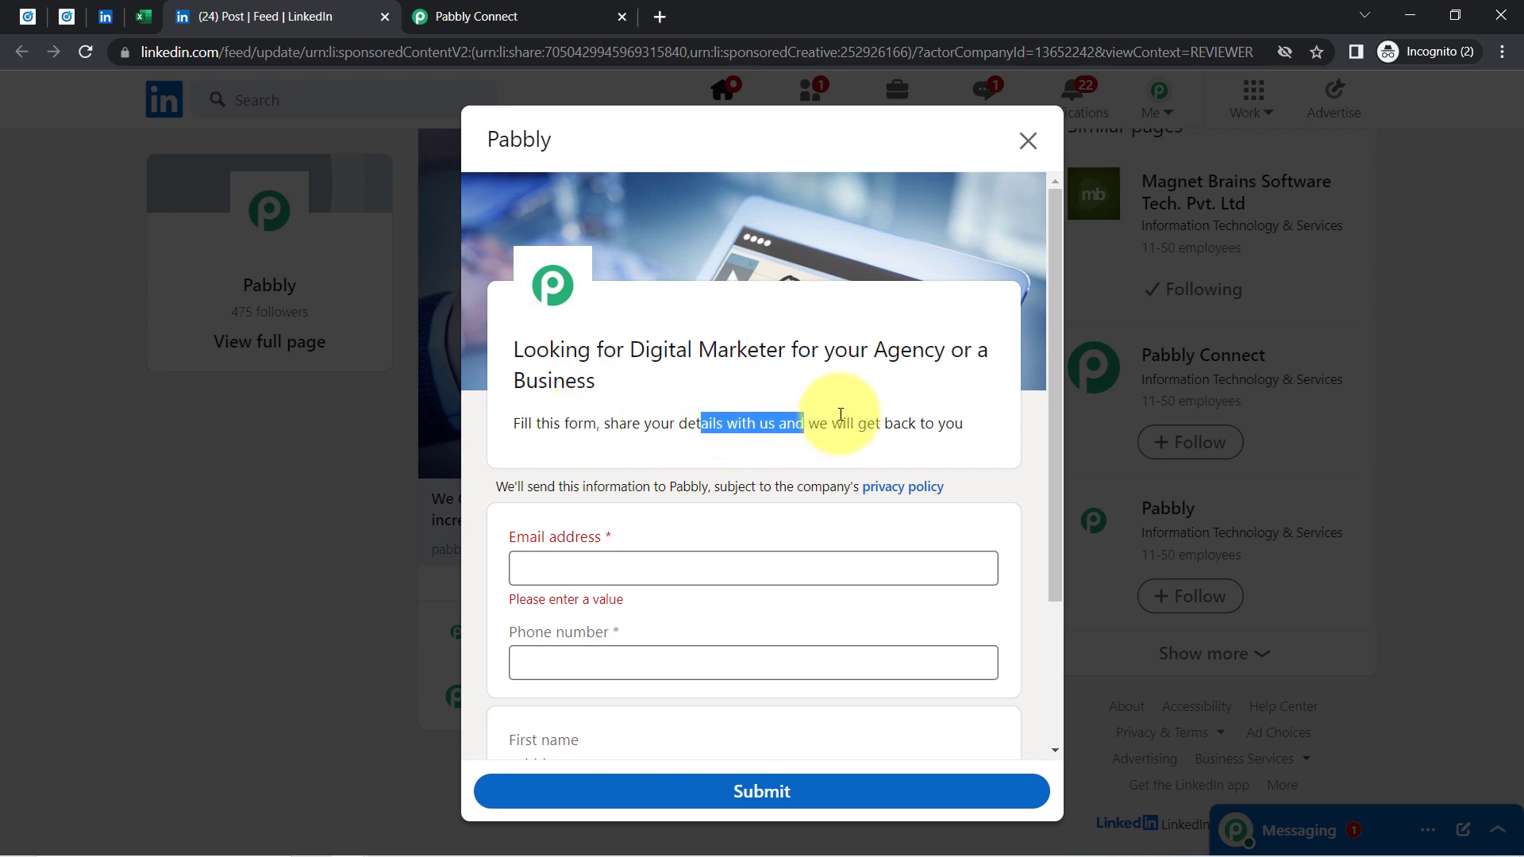
drag(1056, 431, 883, 559)
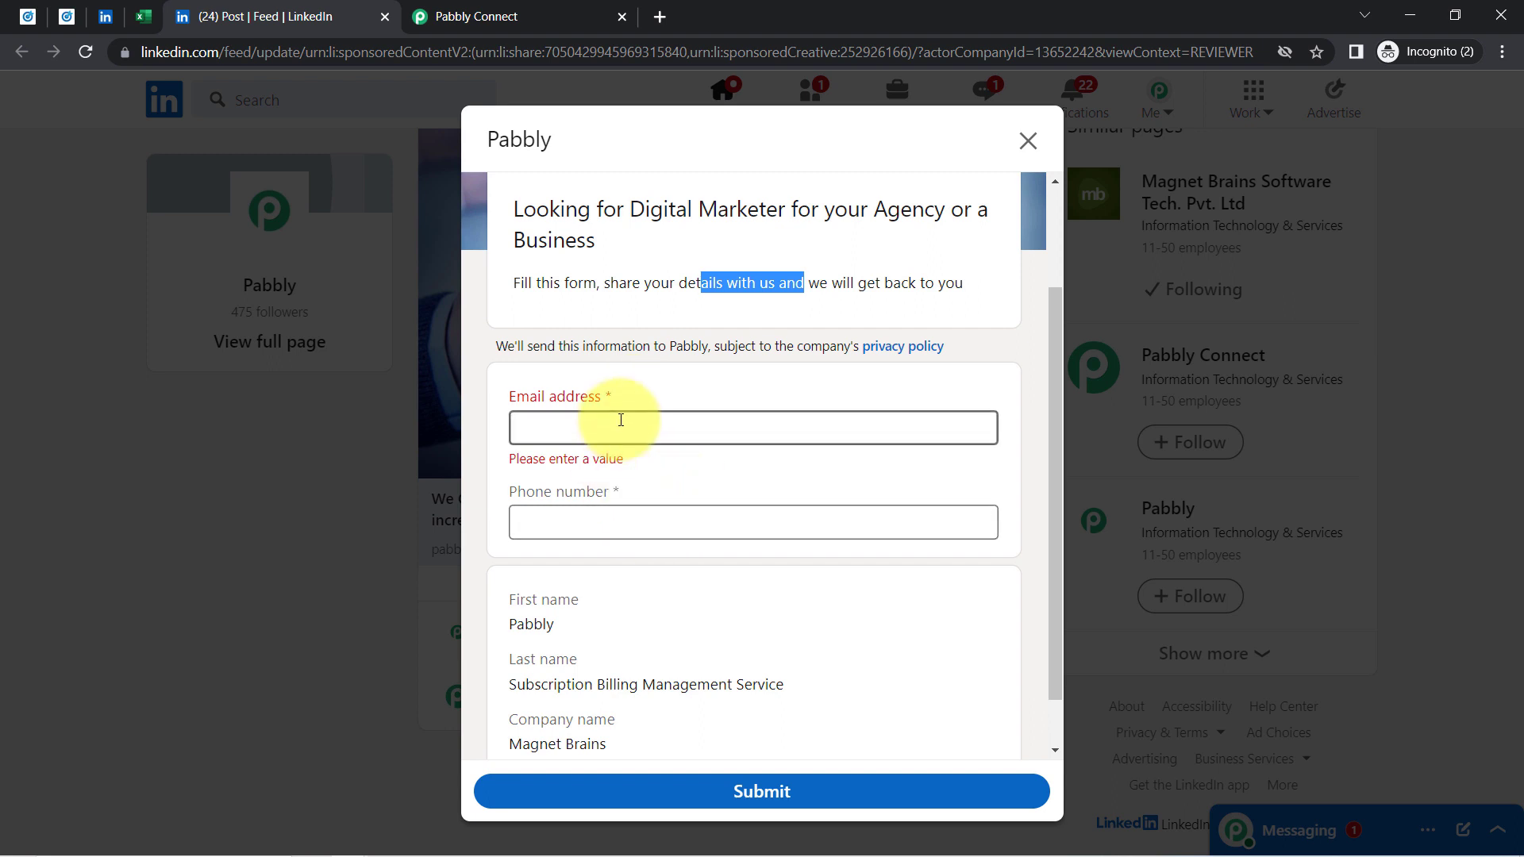
click(537, 435)
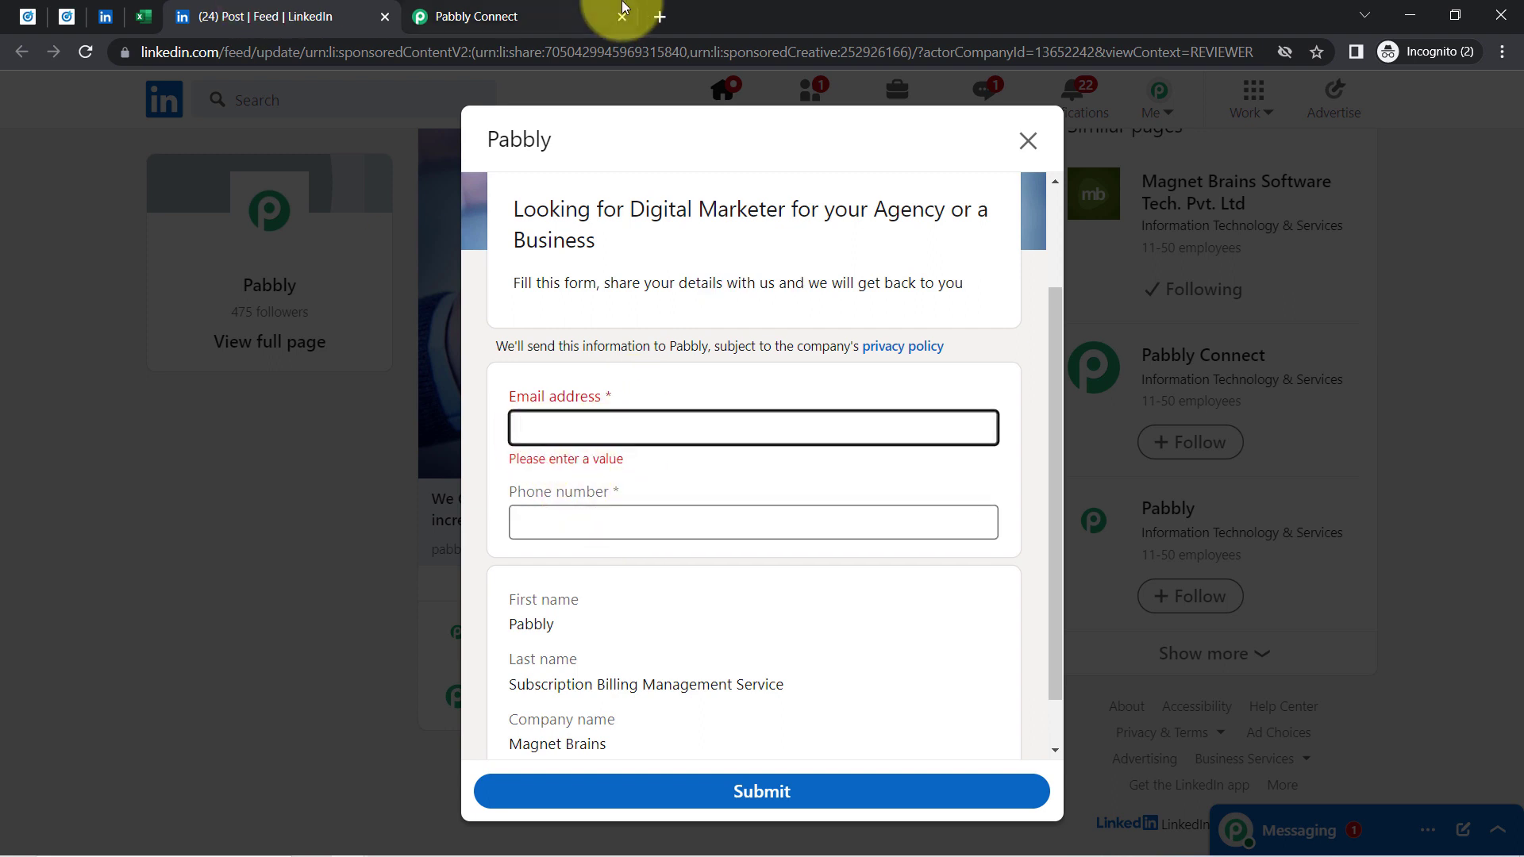
click(524, 16)
click(238, 16)
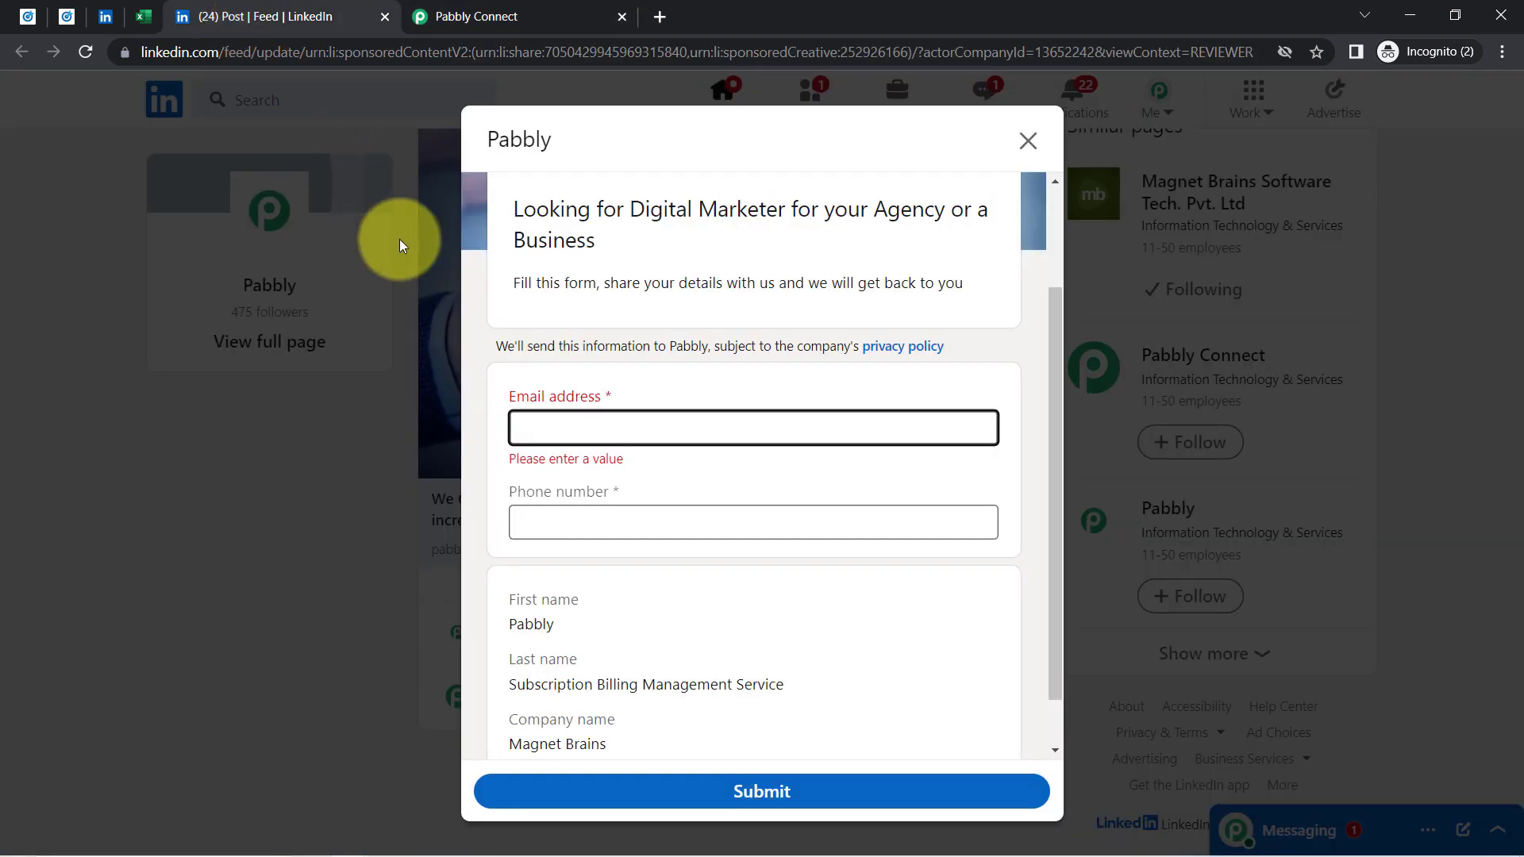
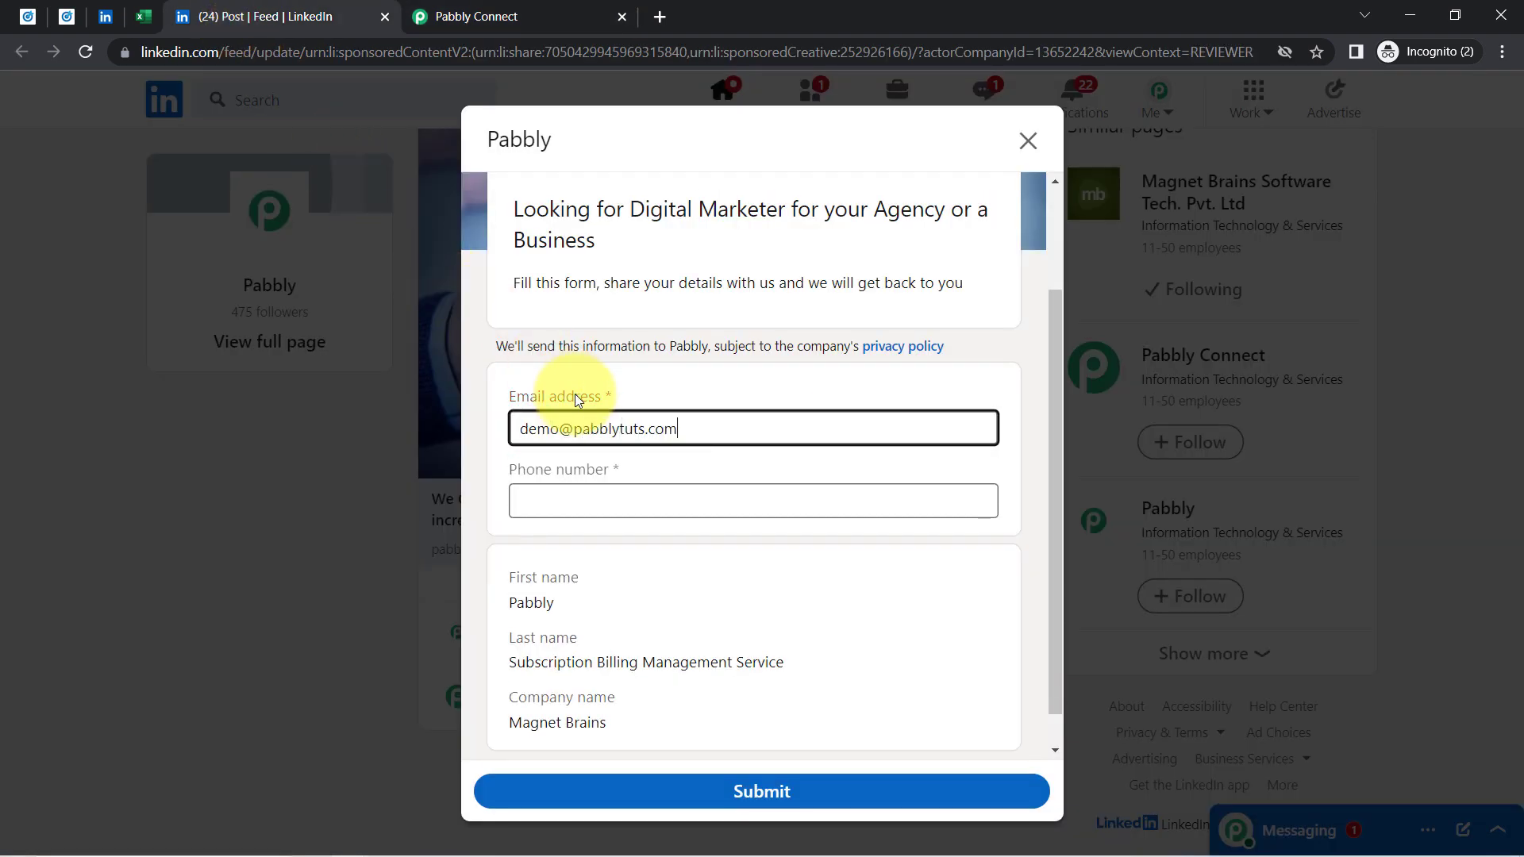
Fill in a test email address and phone number on the lead form
key(Tab)
text(922)
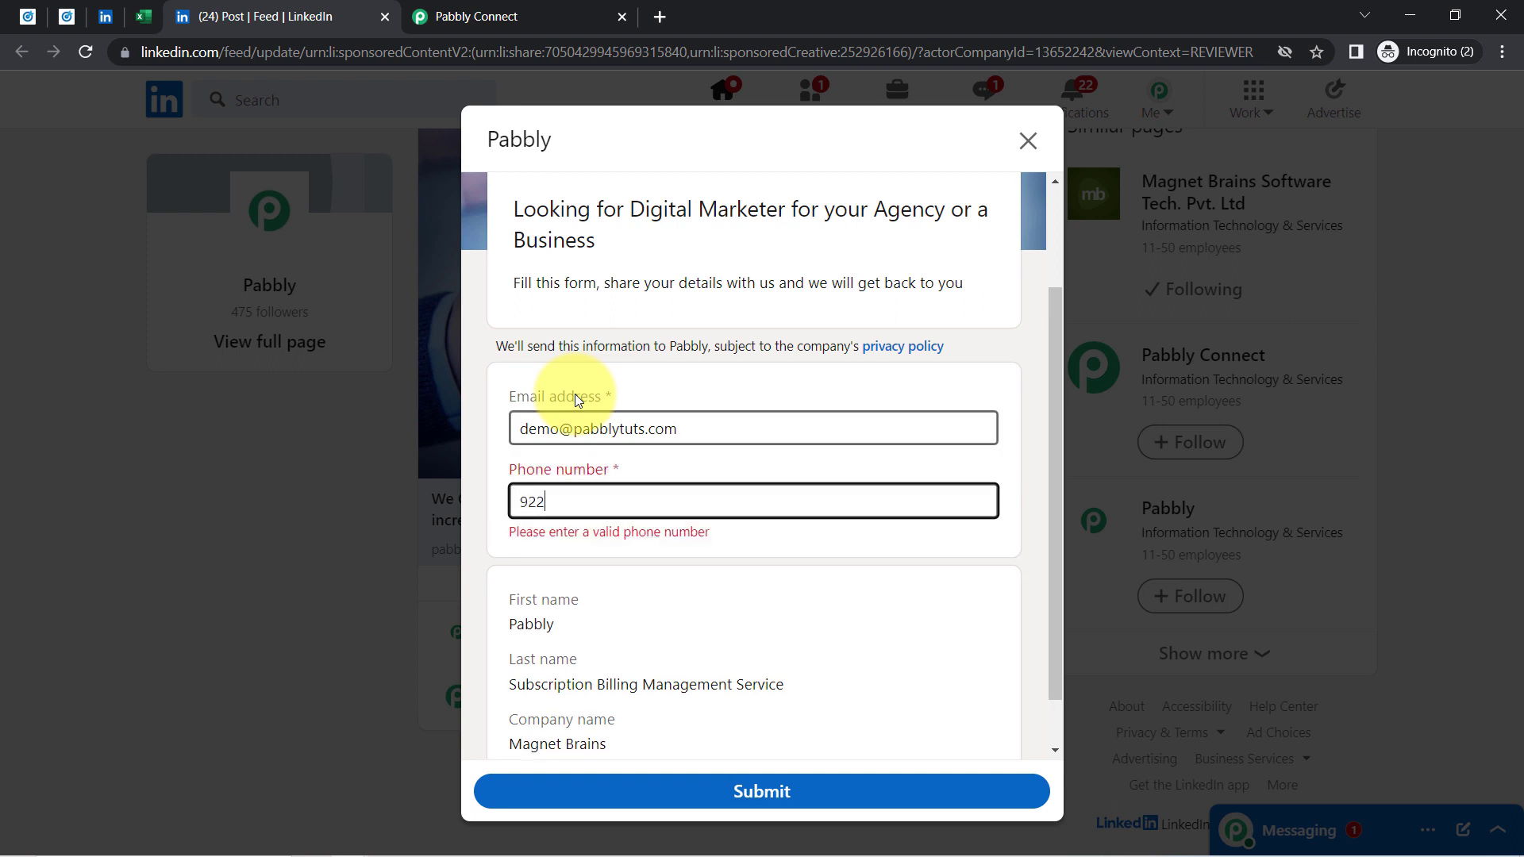
text(2222222)
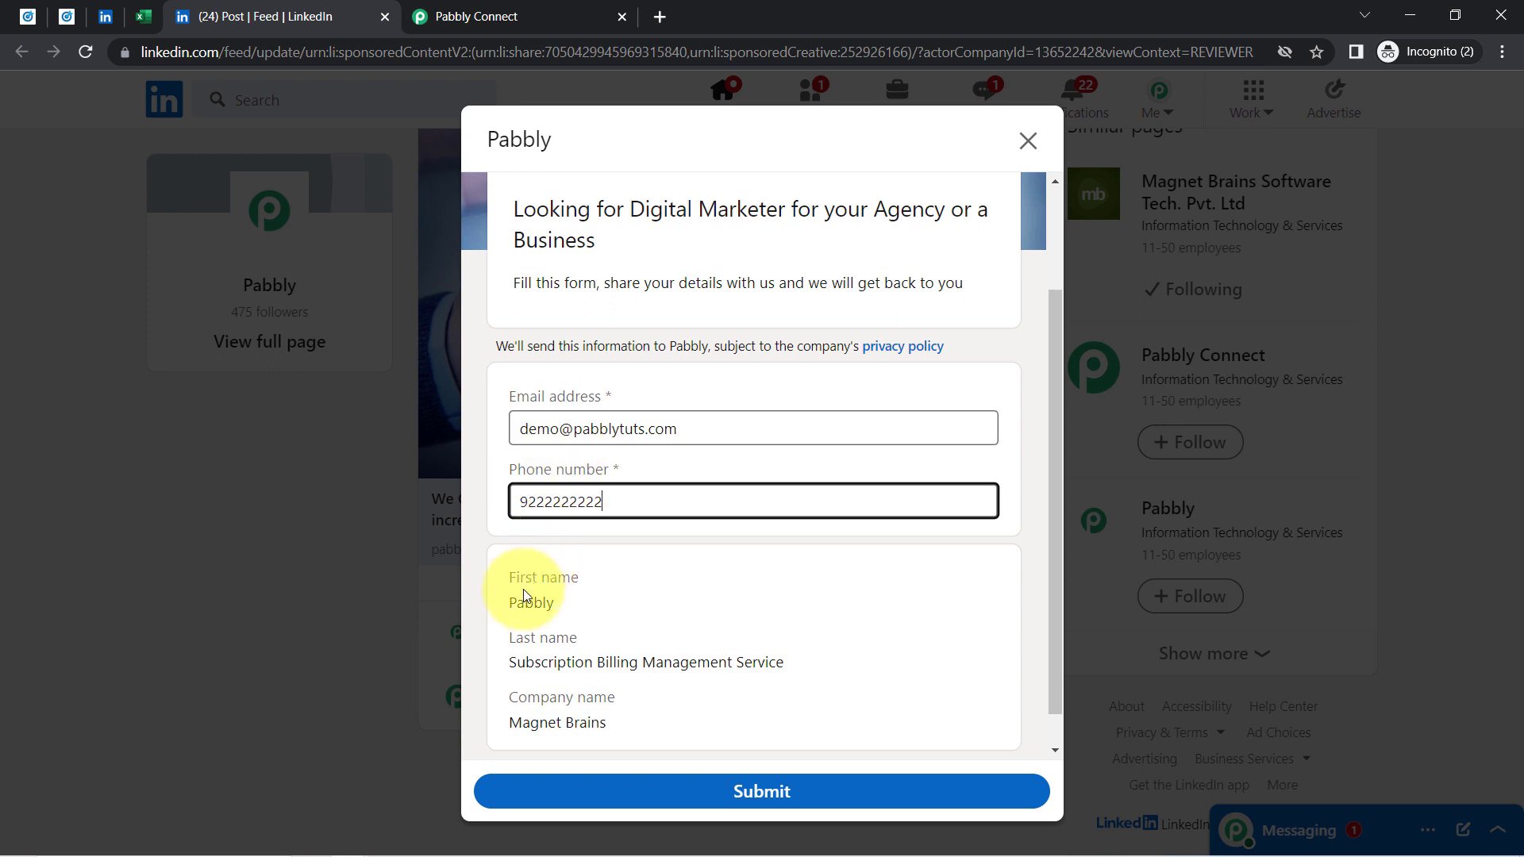
drag(544, 603, 524, 603)
drag(517, 662, 565, 662)
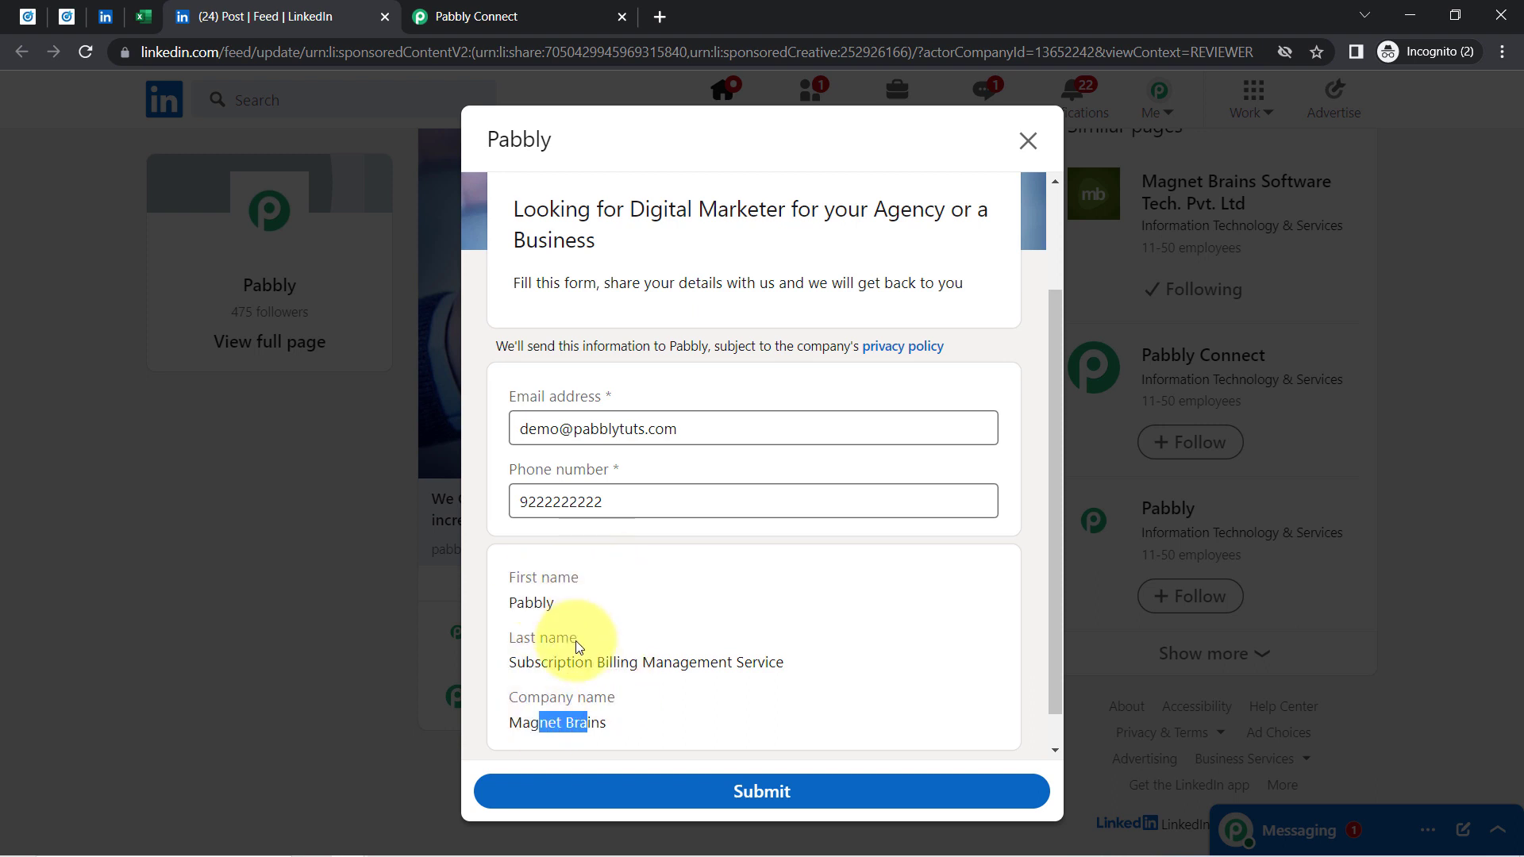
click(22, 26)
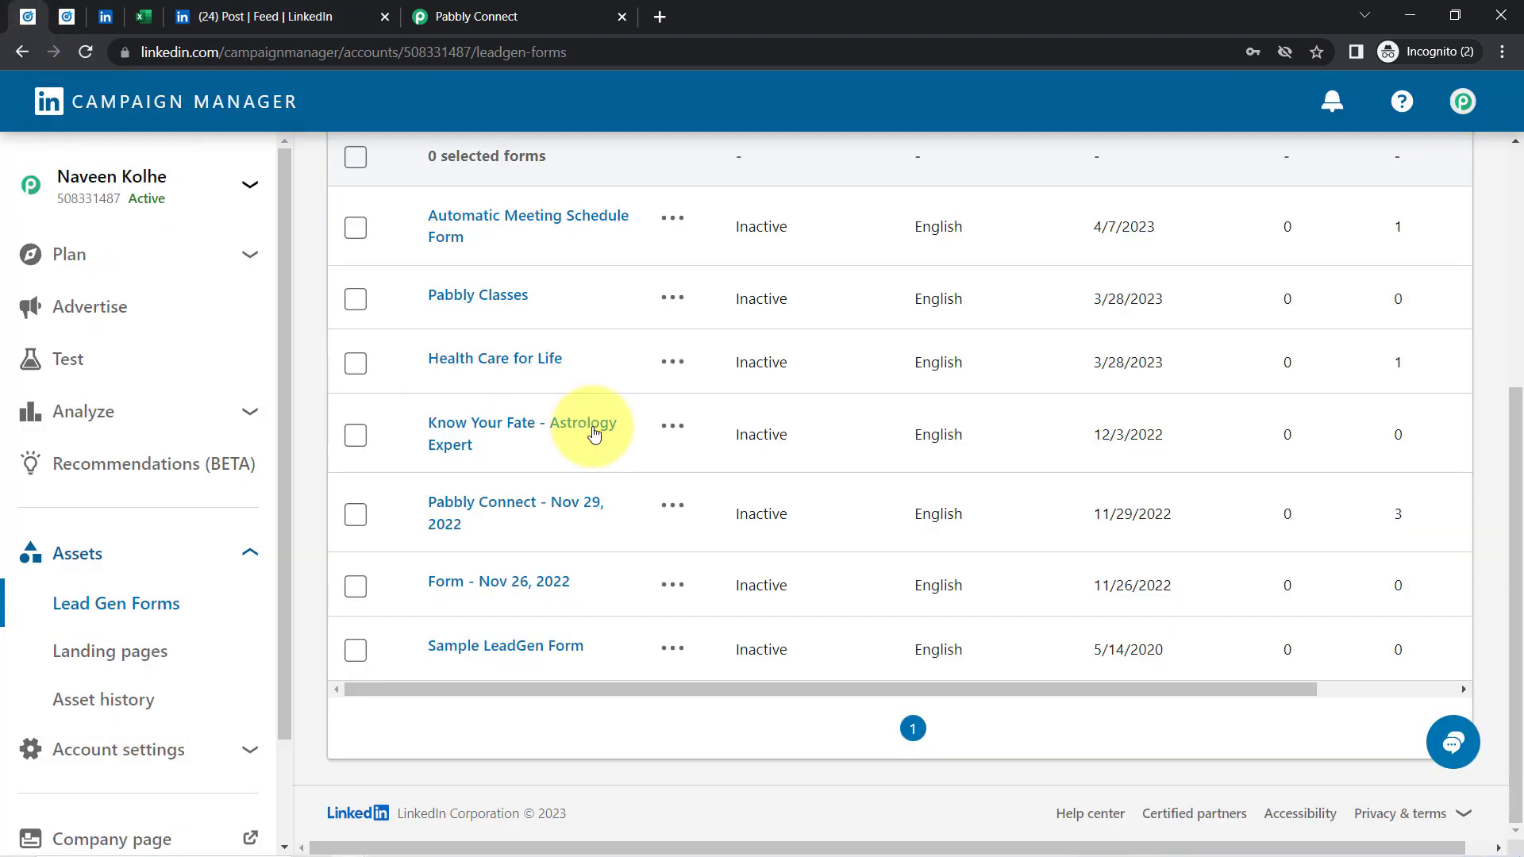
Reopen the sponsored Pabbly post from Campaign Manager and go to your profile via Me > View Profile
click(66, 16)
click(475, 530)
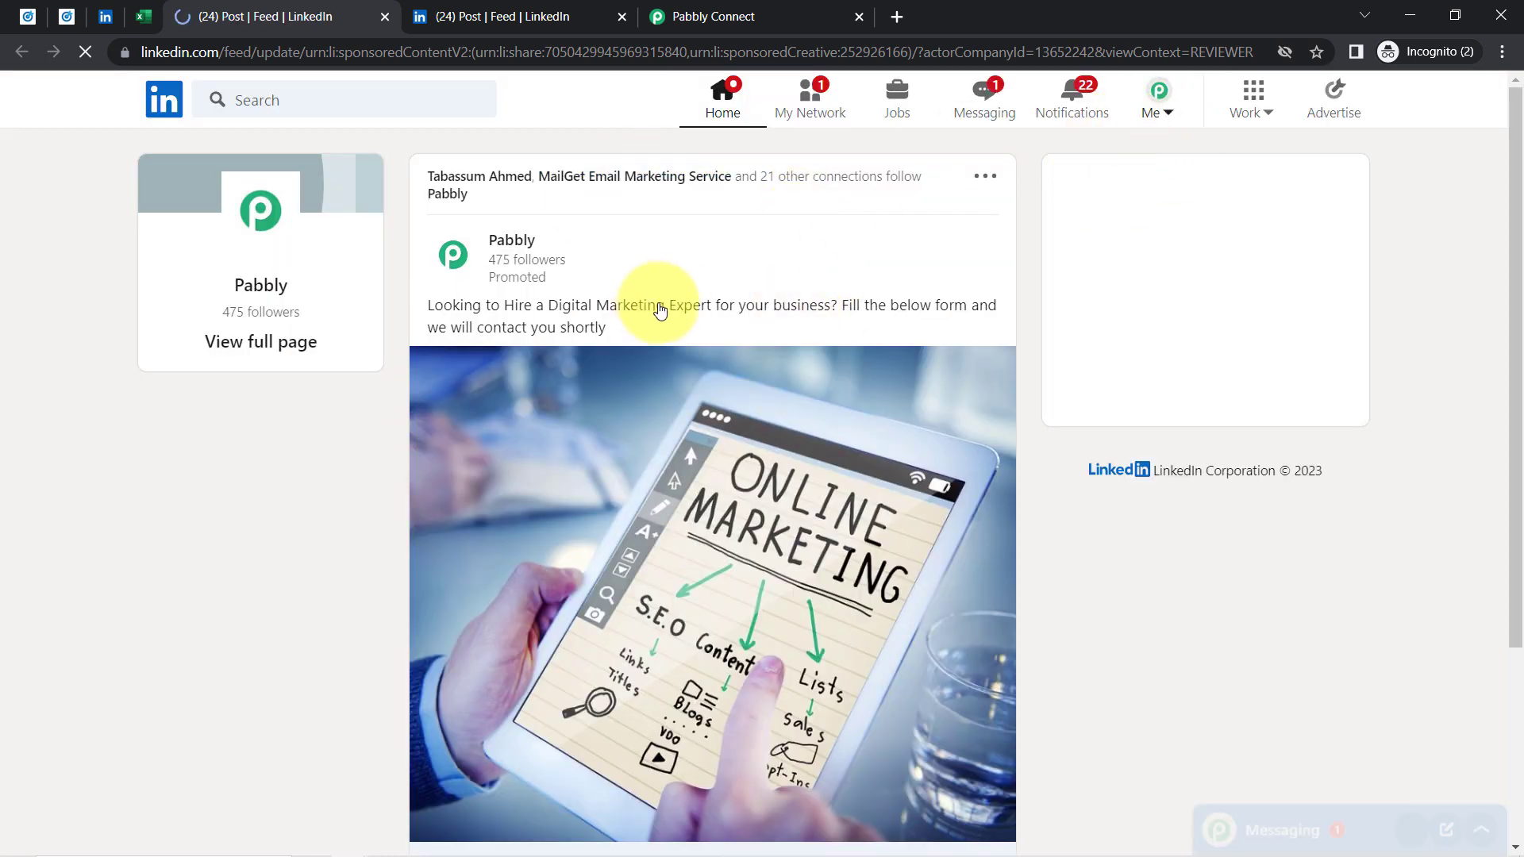
click(1152, 117)
click(1046, 296)
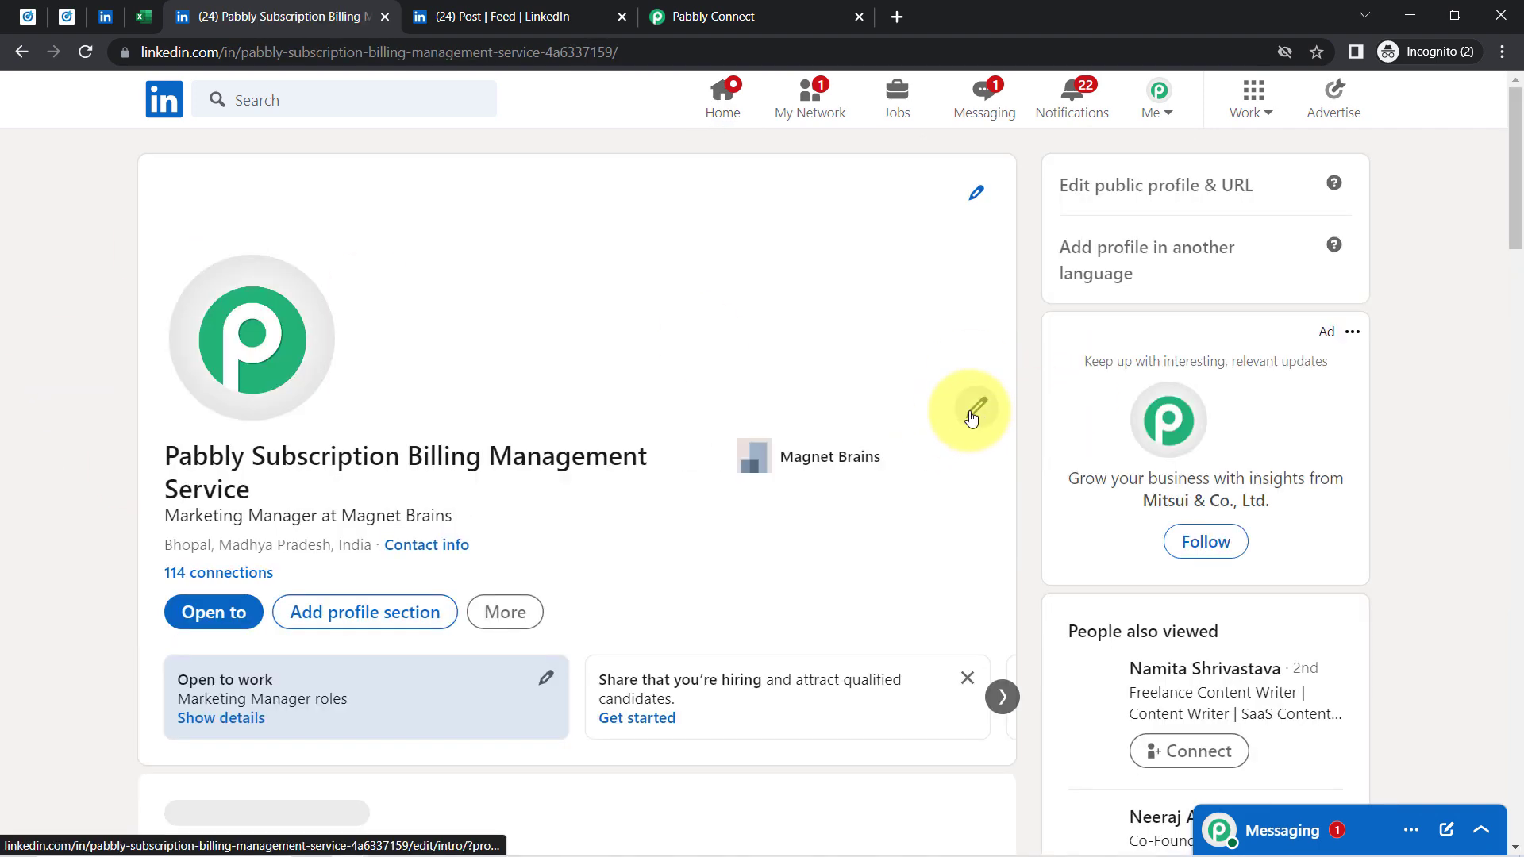
Compare the first and last name in the profile's Edit intro with the lead form's prefilled names
click(885, 427)
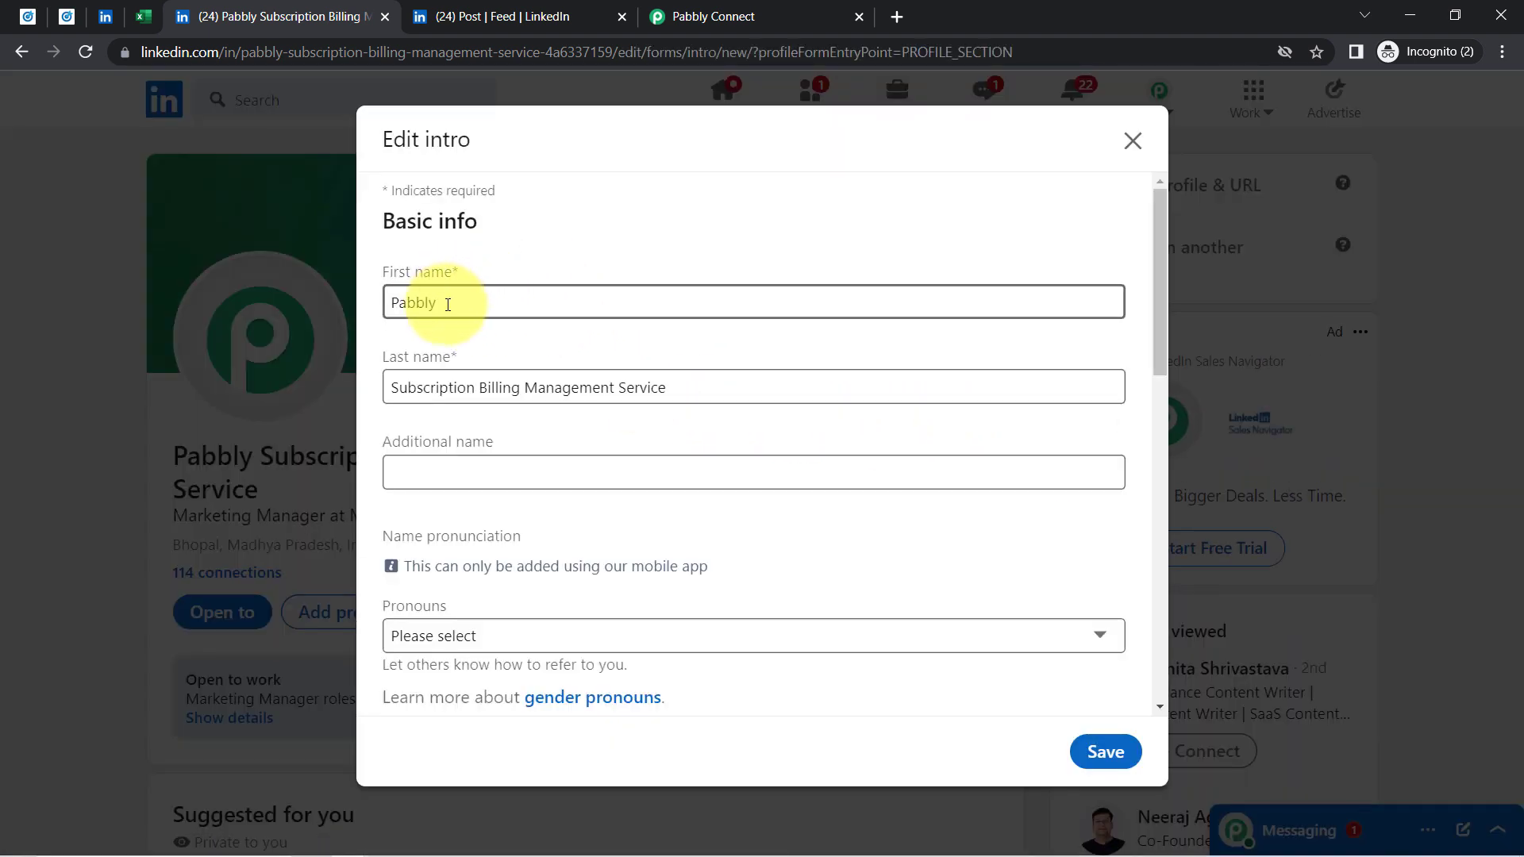
drag(448, 305, 354, 308)
drag(470, 368, 391, 374)
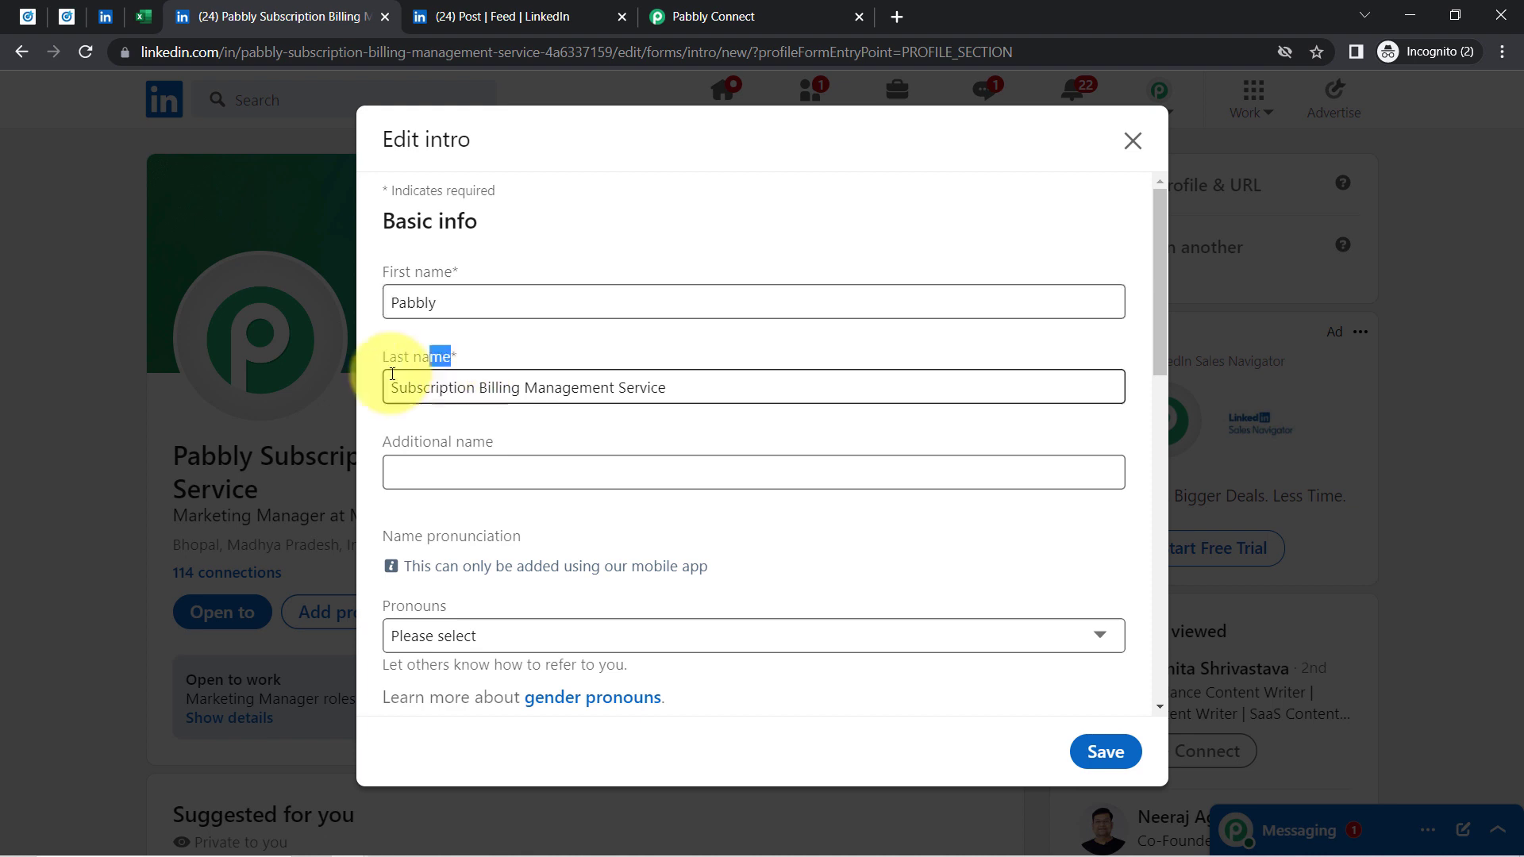
click(521, 298)
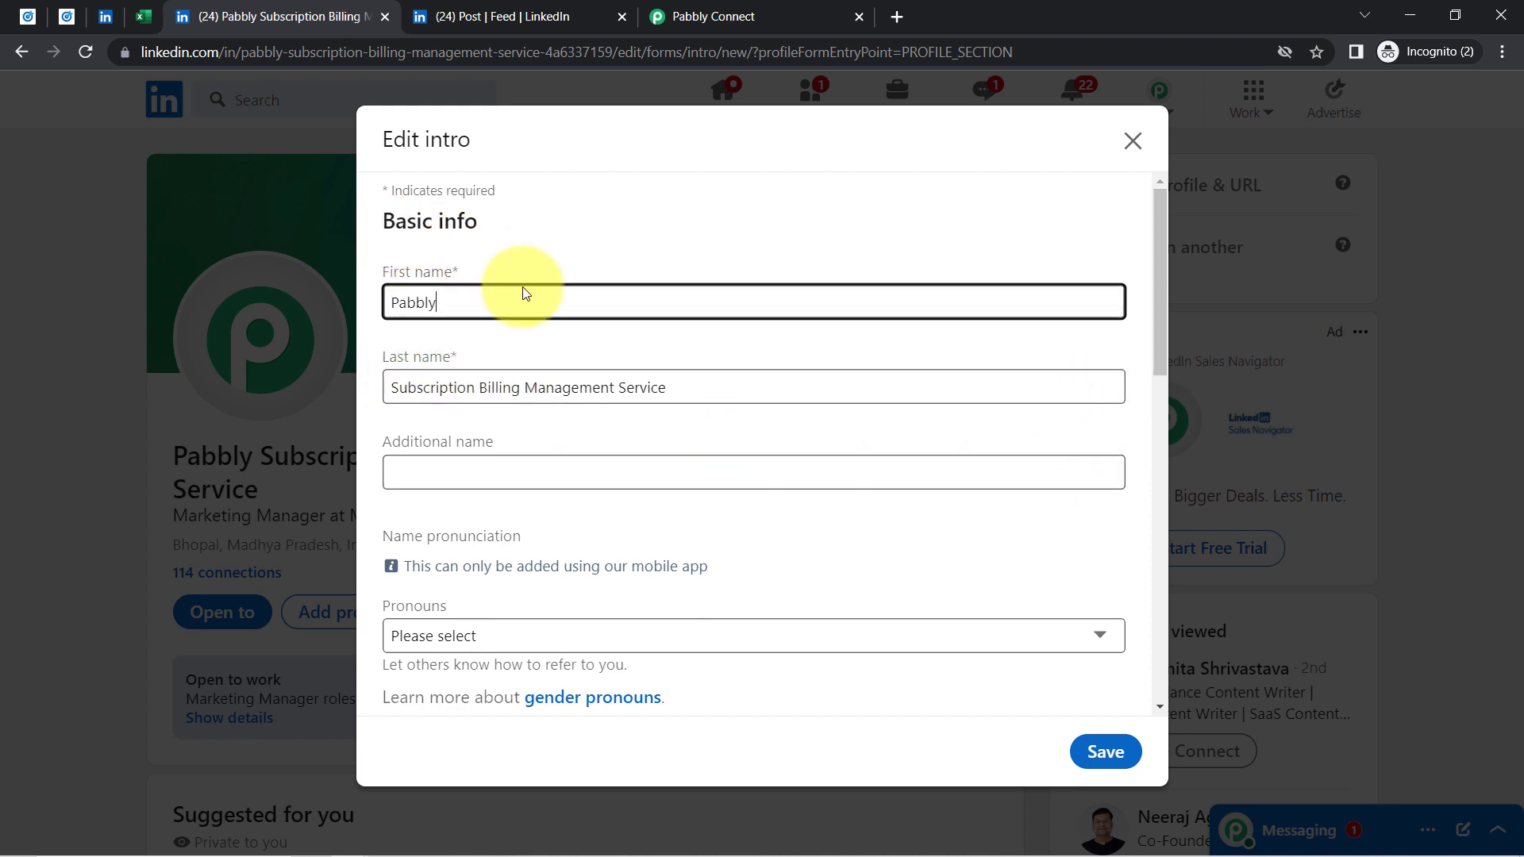
click(500, 17)
drag(509, 602, 572, 612)
drag(541, 662, 760, 670)
Recheck the intro's first and last name, then close the editor without saving
click(246, 16)
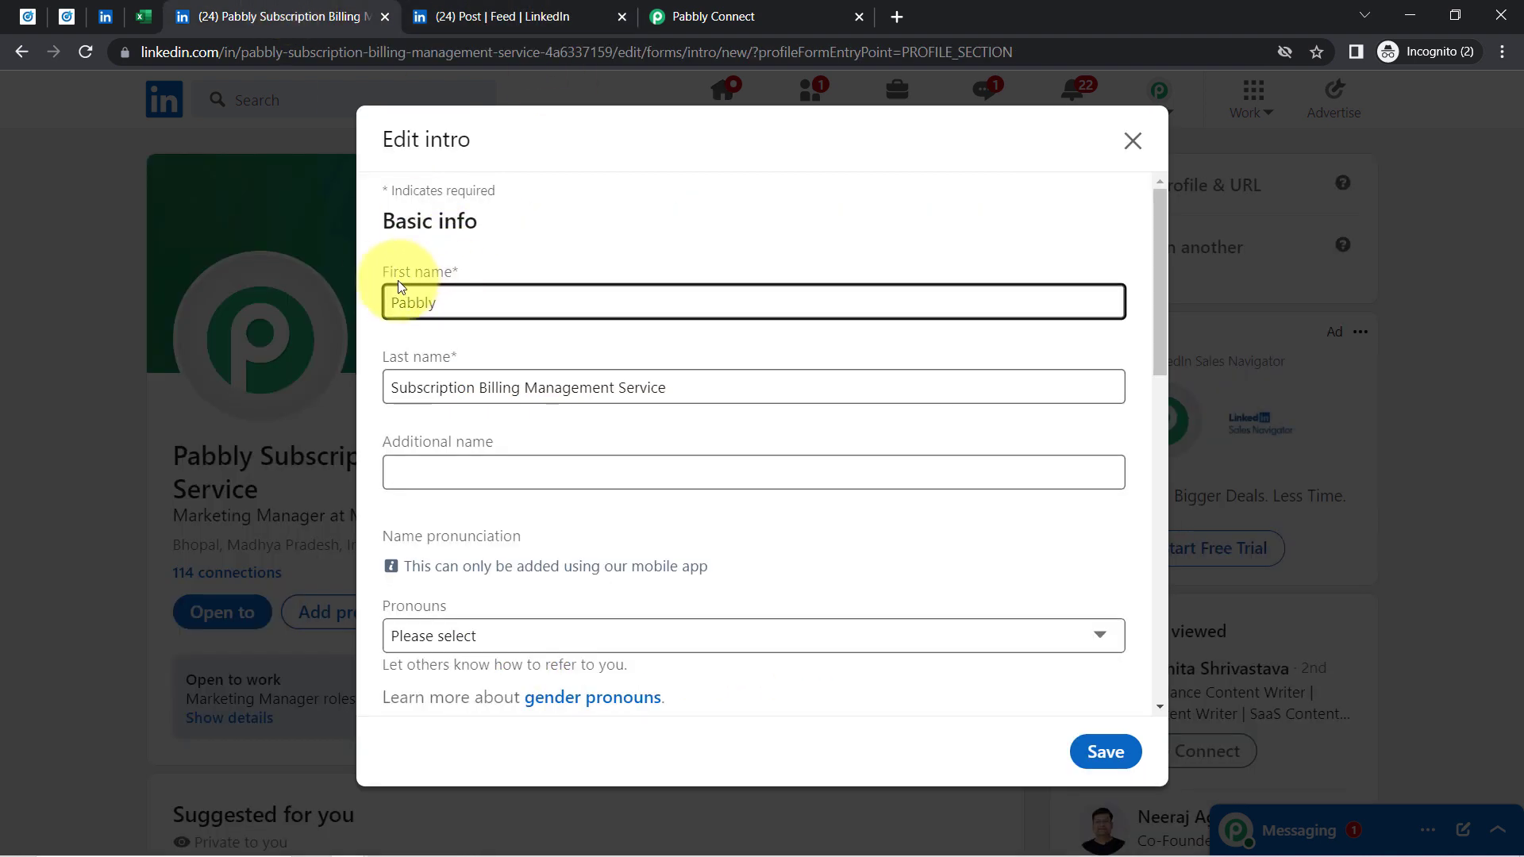
drag(383, 278, 372, 311)
drag(408, 397, 663, 373)
click(682, 375)
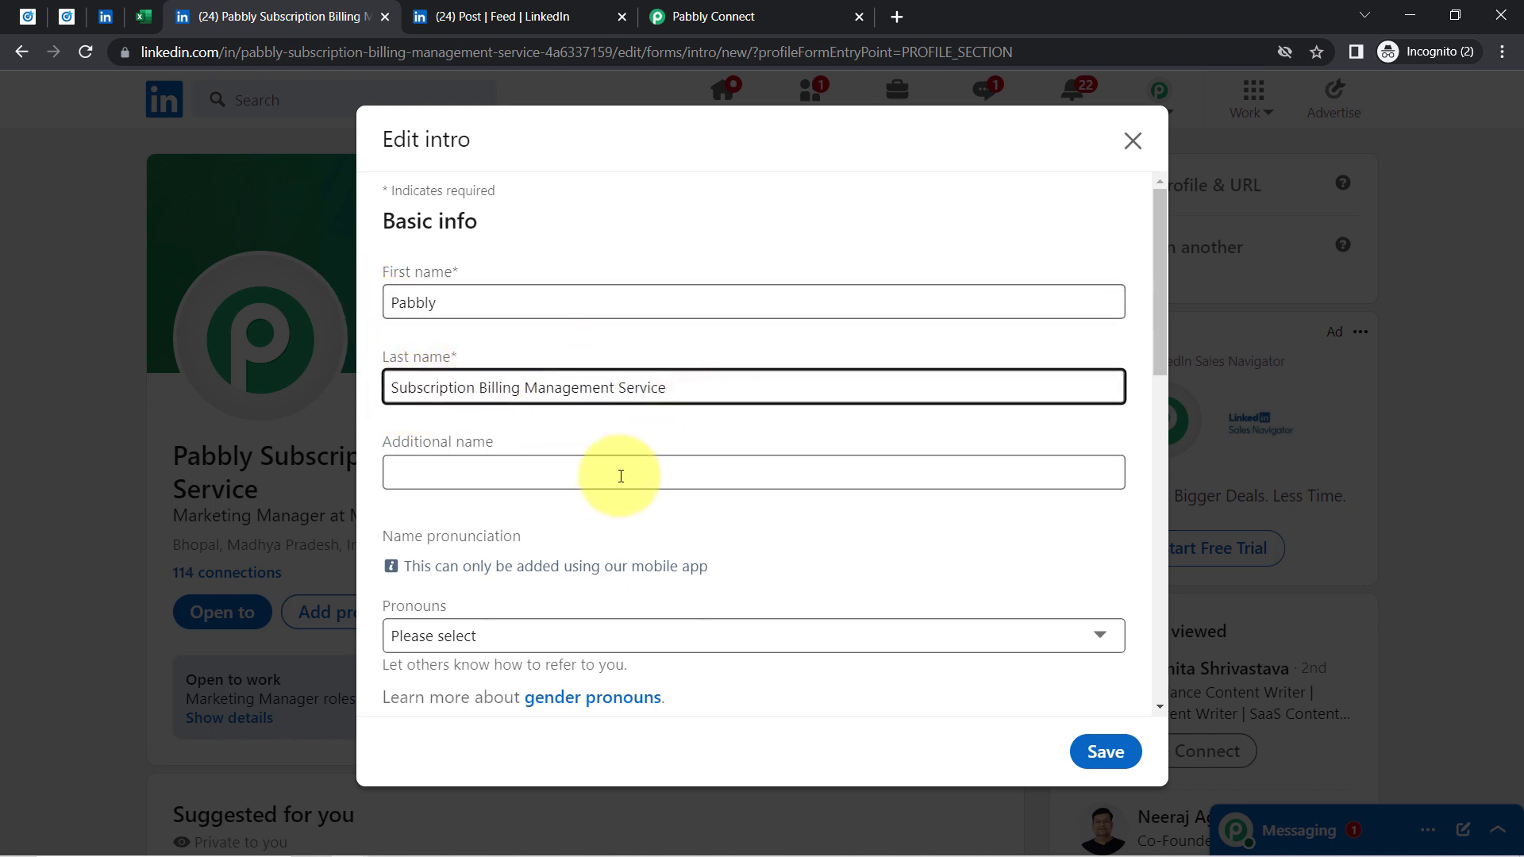
click(454, 302)
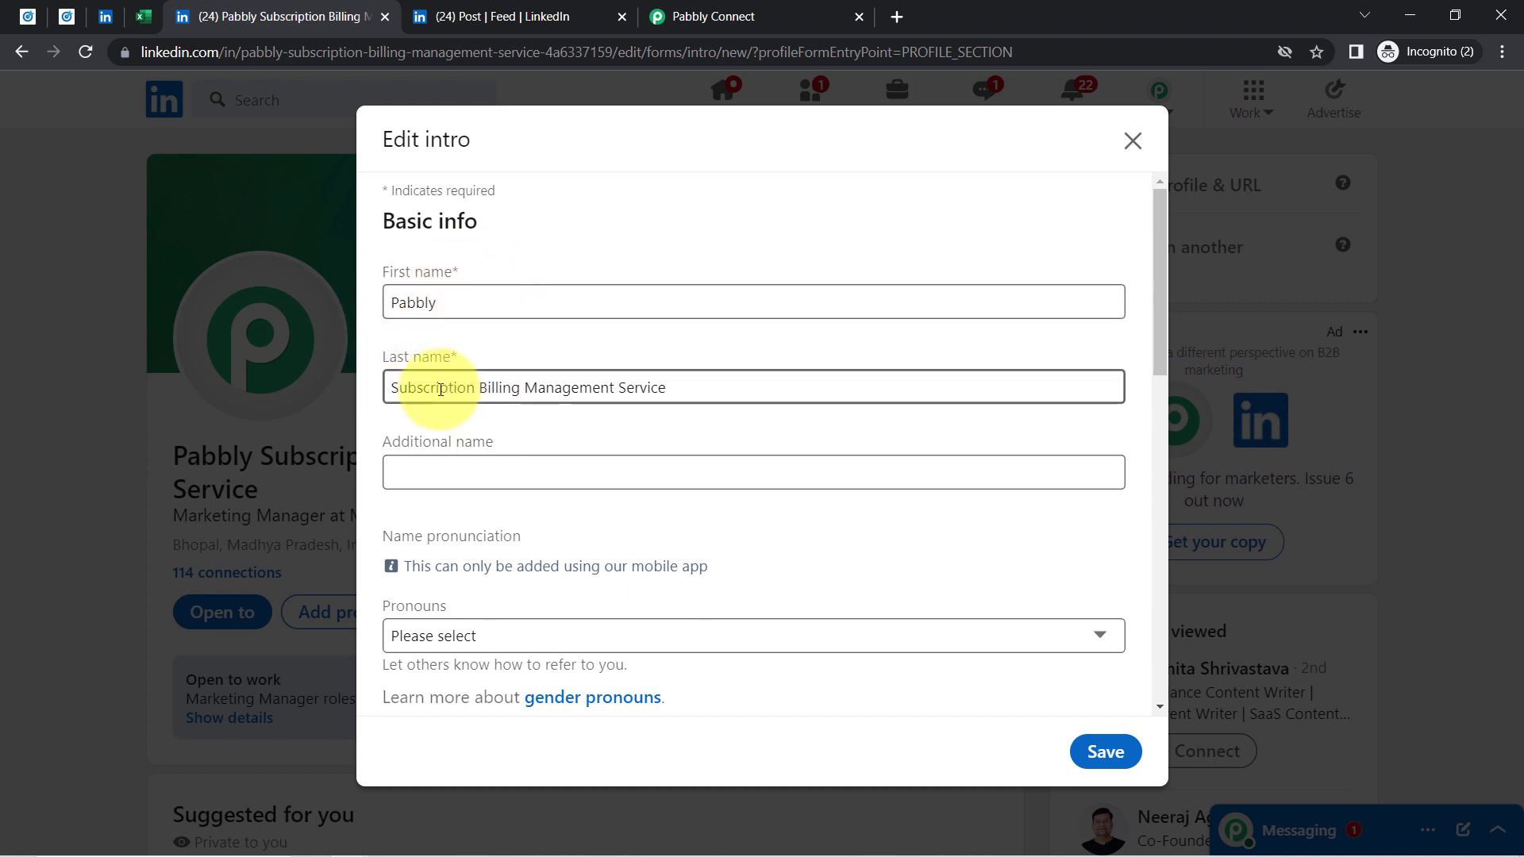
click(1133, 140)
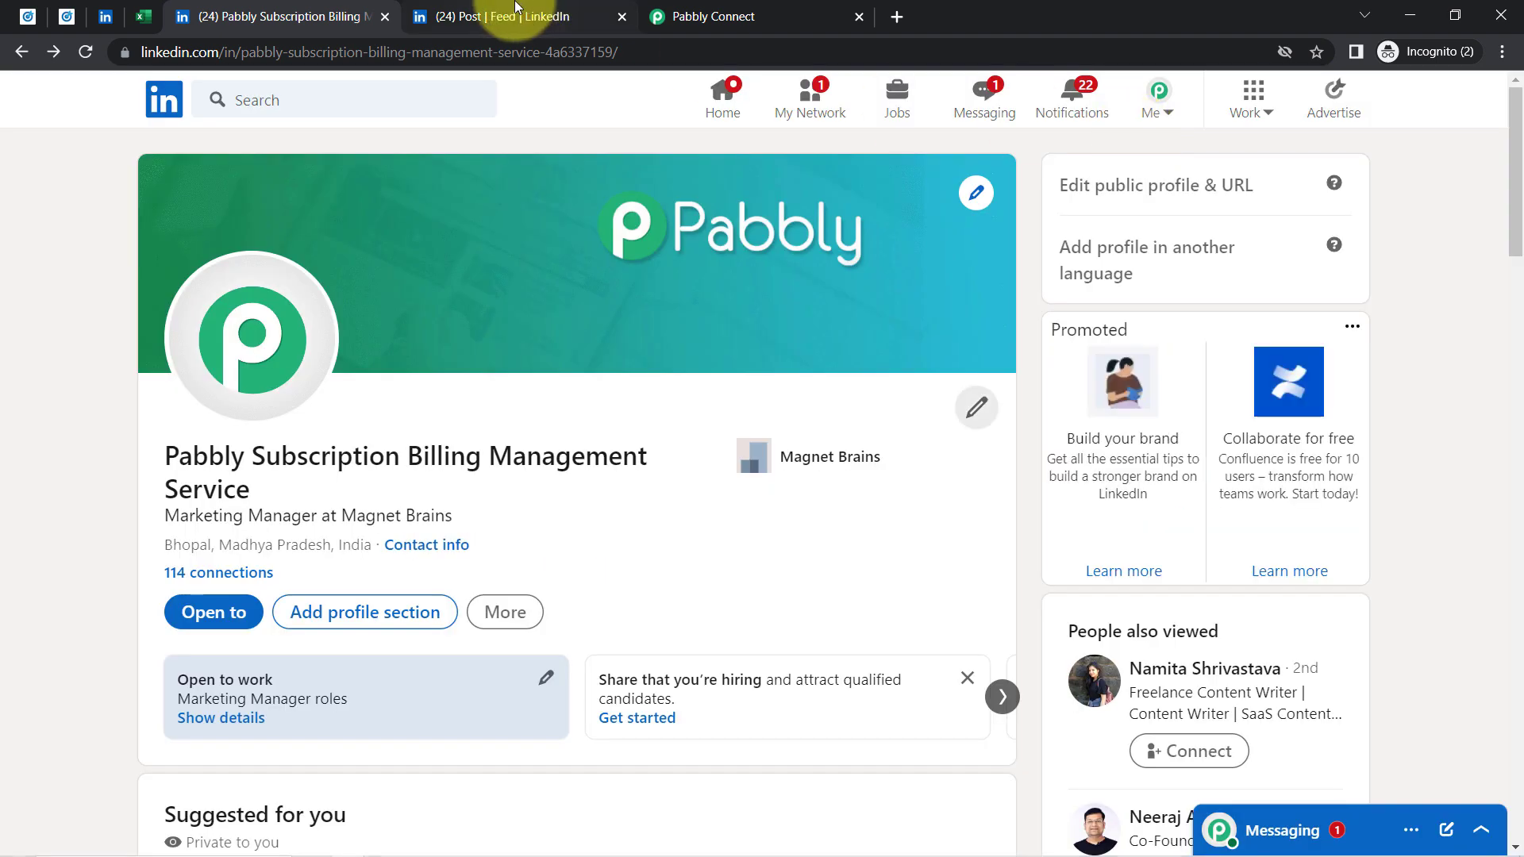
click(514, 9)
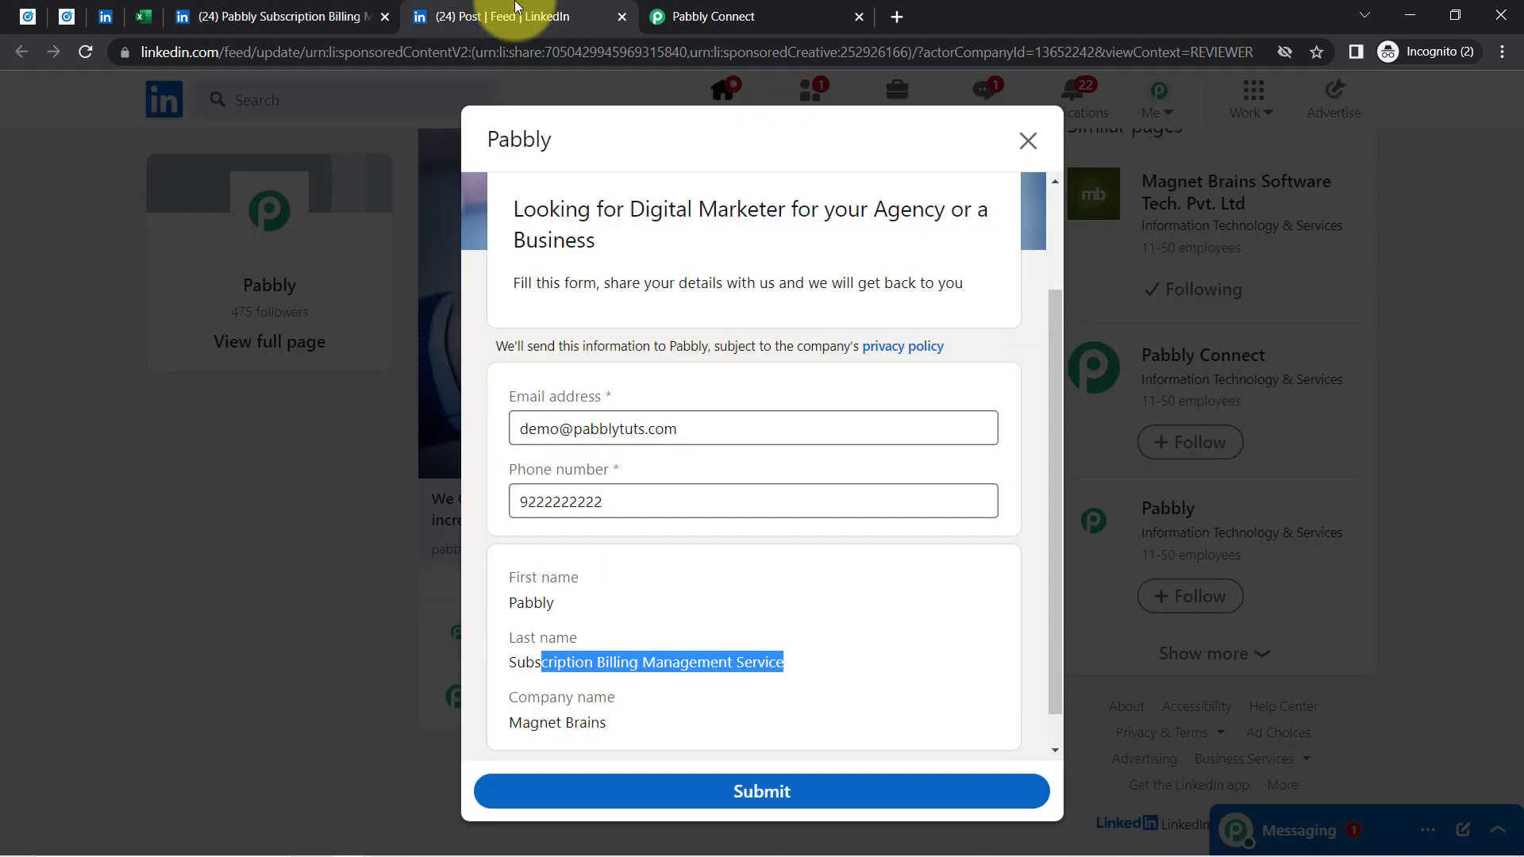
Submit the prefilled lead form and save the trigger to fetch it as test data
click(738, 791)
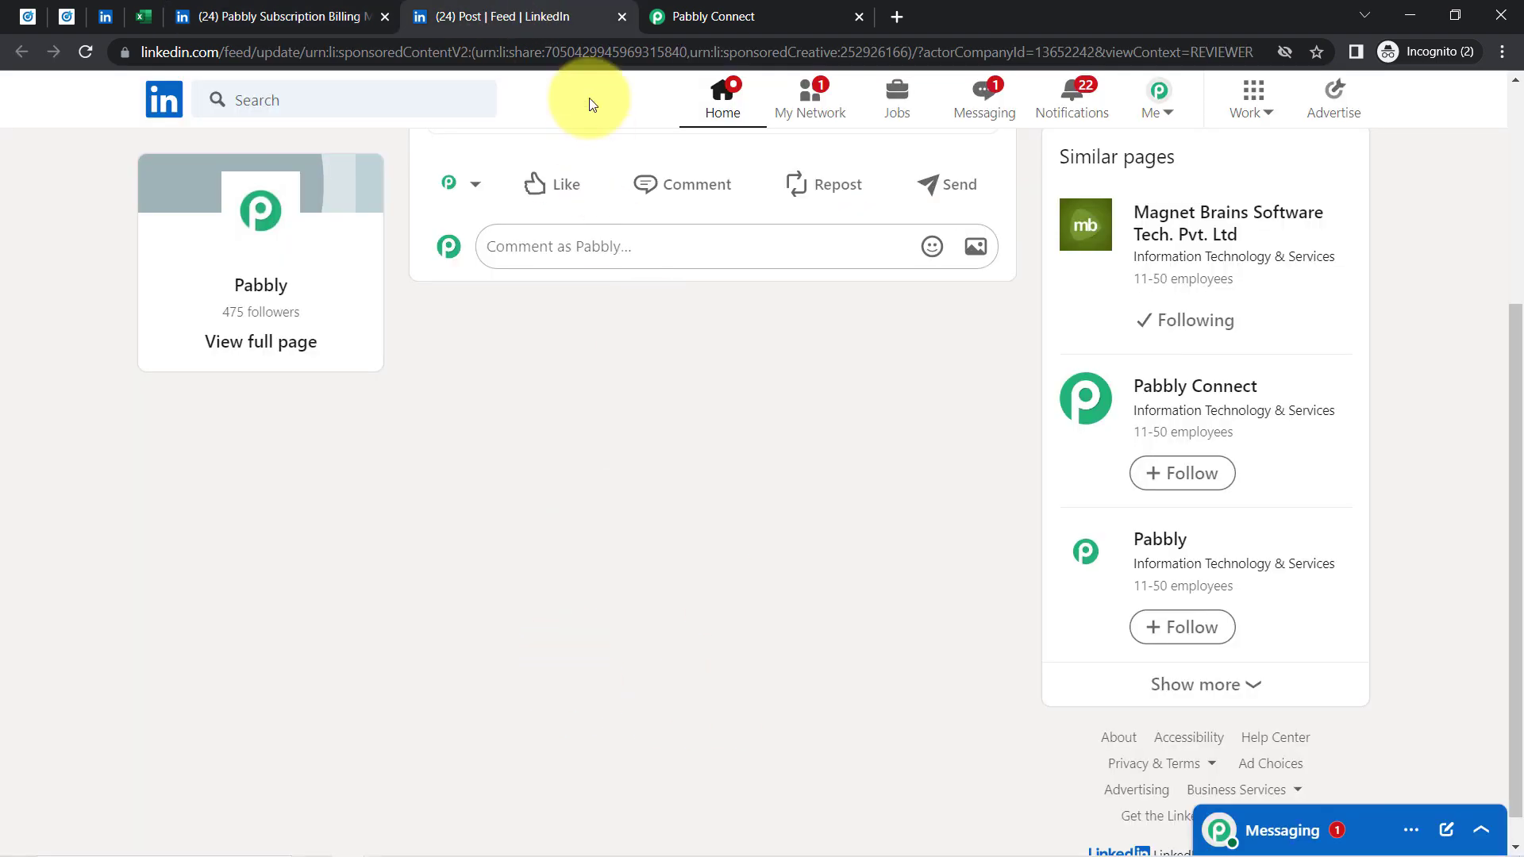
click(690, 8)
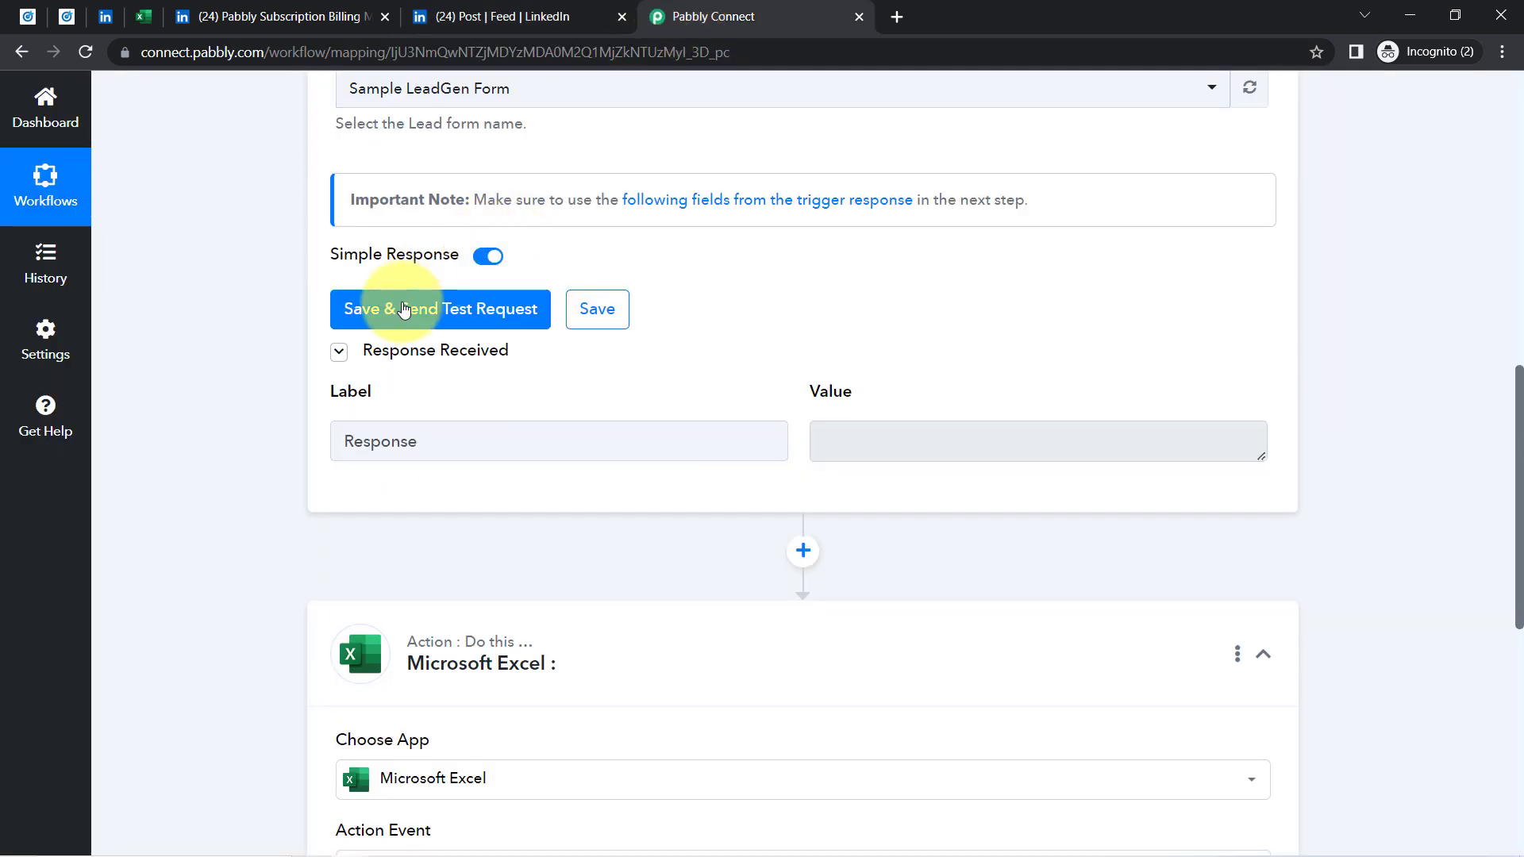
click(394, 311)
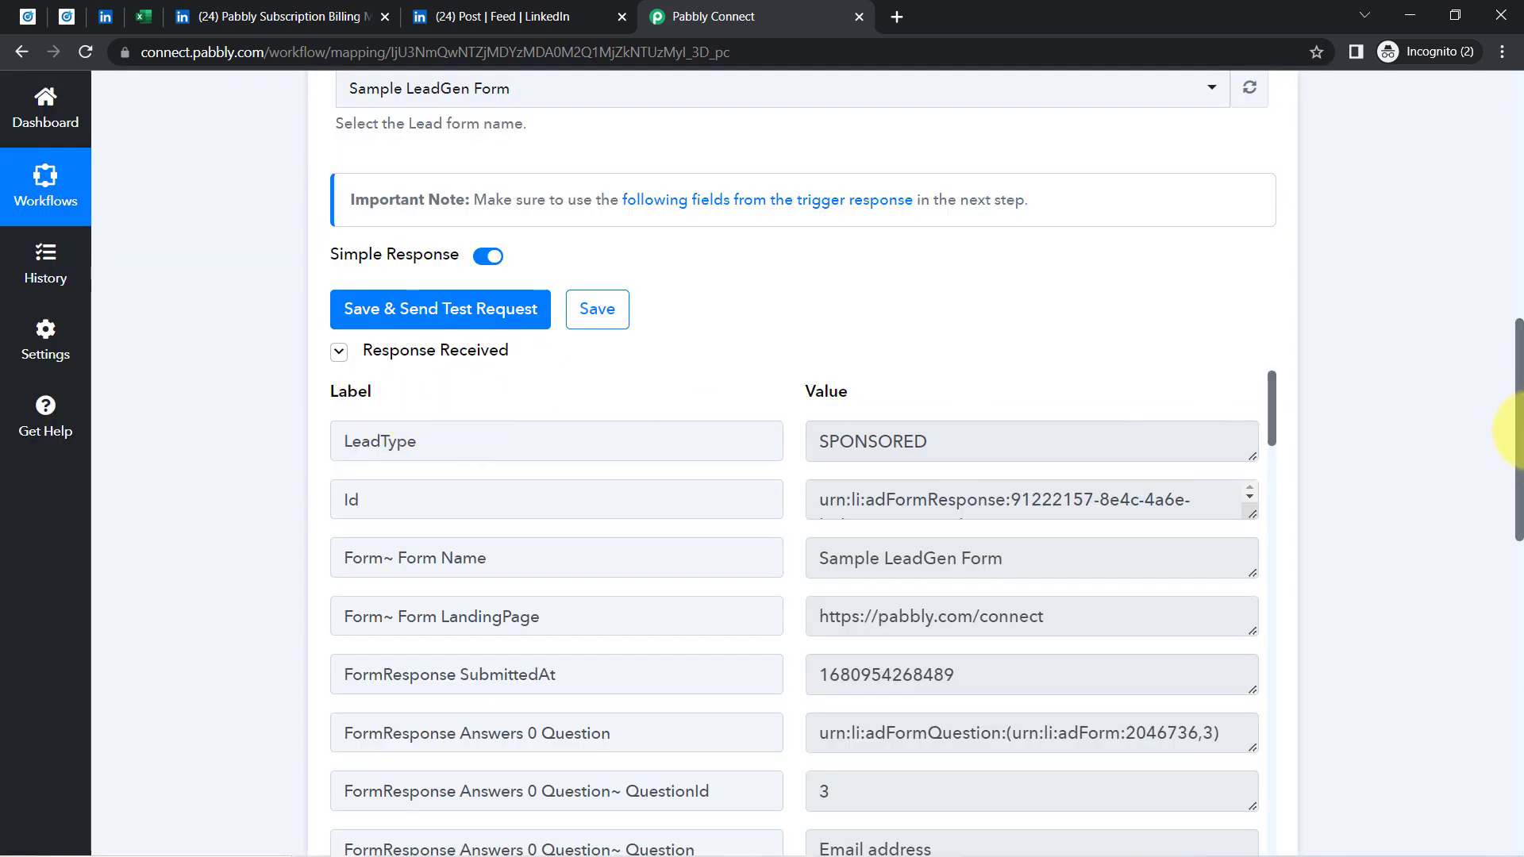
Review the test response's Form Name field, showing Sample LeadGen Form
drag(1498, 373, 1517, 442)
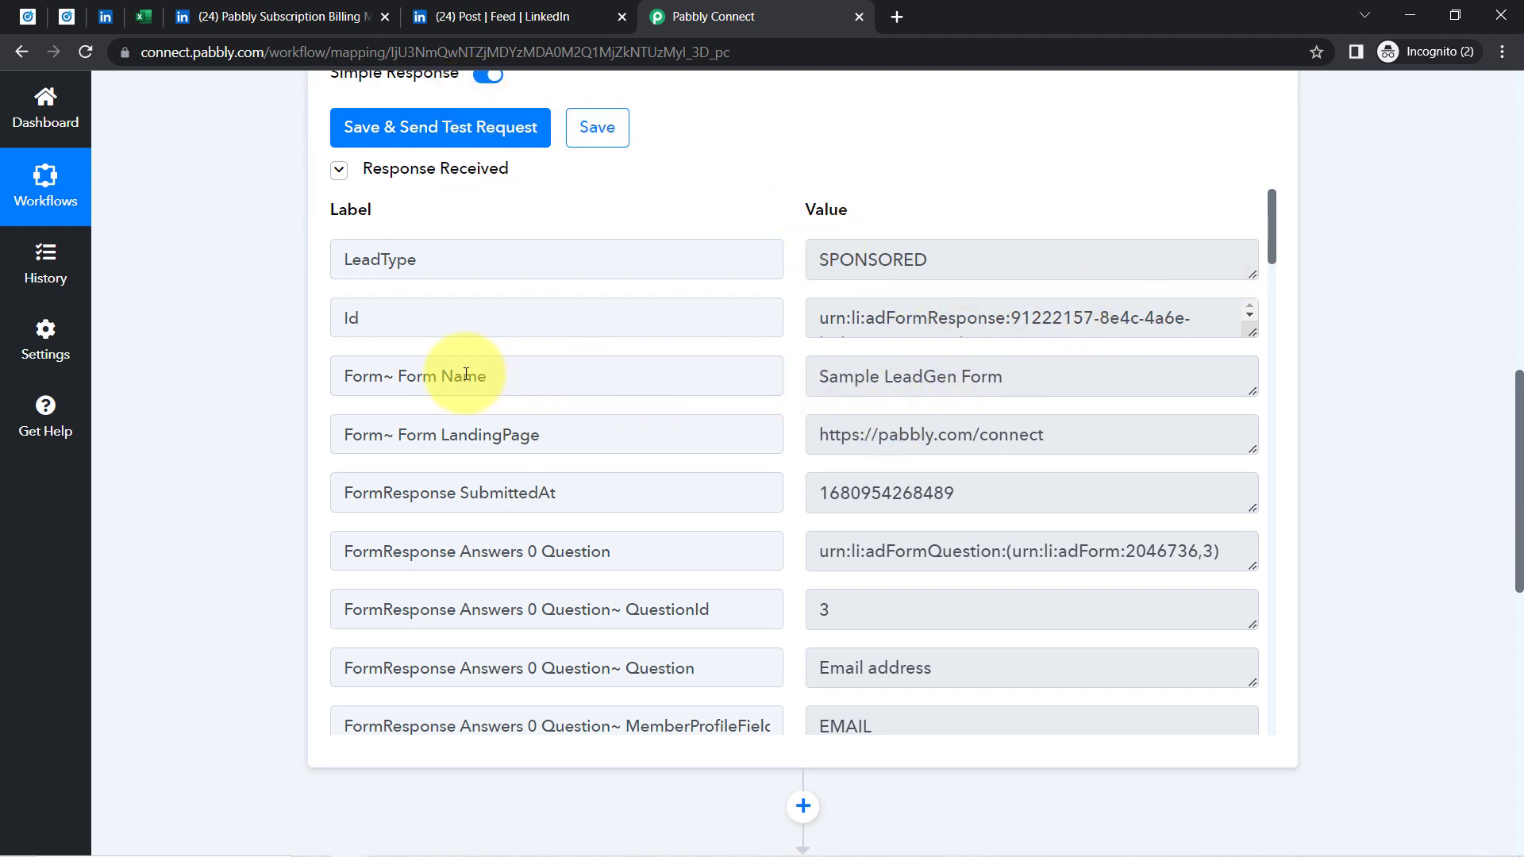
drag(412, 378, 565, 371)
drag(976, 376, 982, 354)
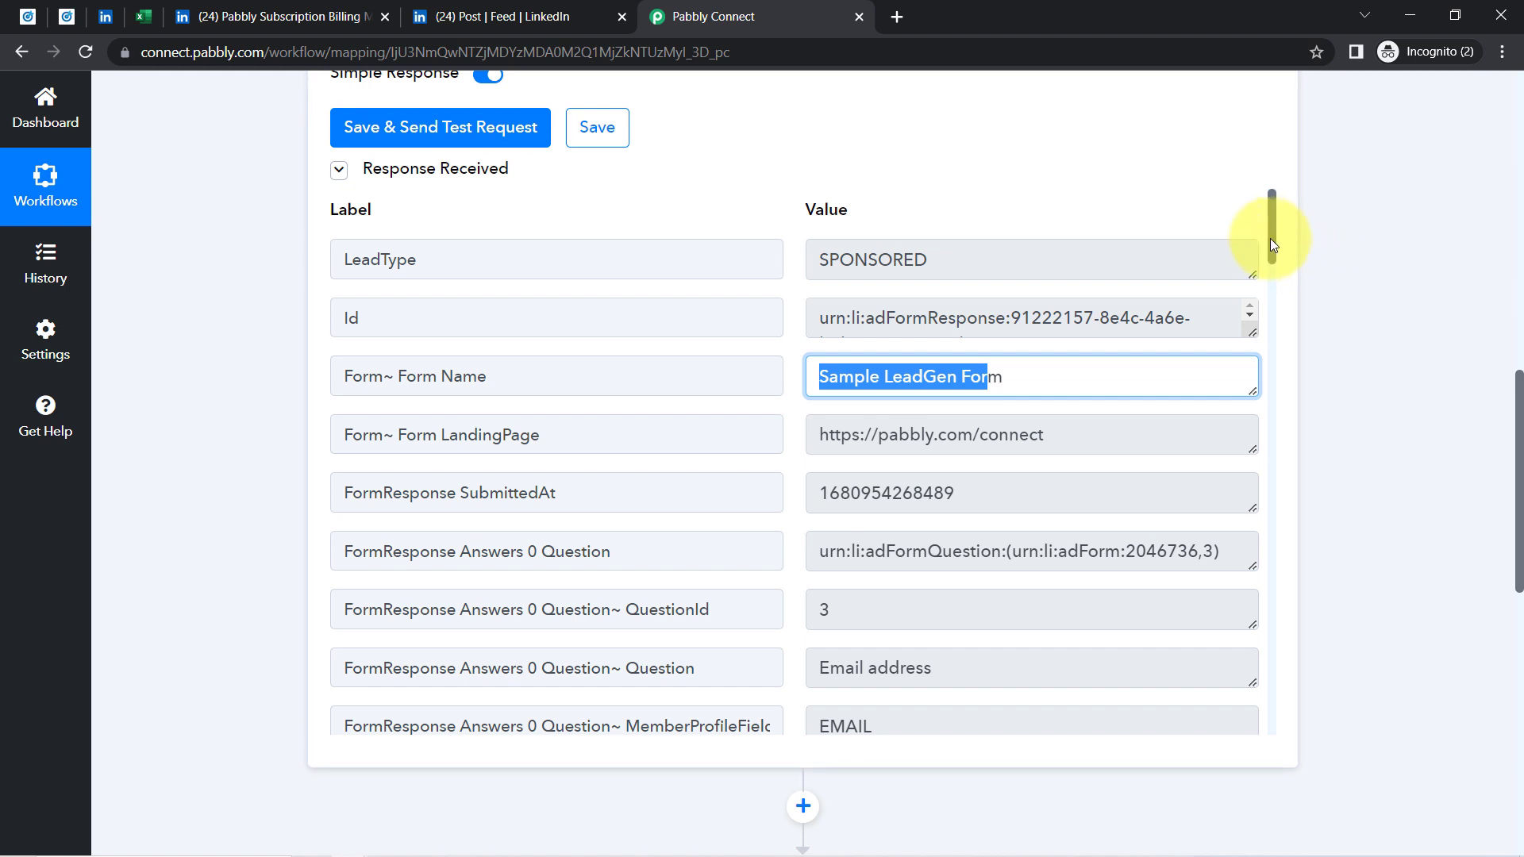
drag(1273, 241, 1253, 329)
drag(972, 305, 777, 343)
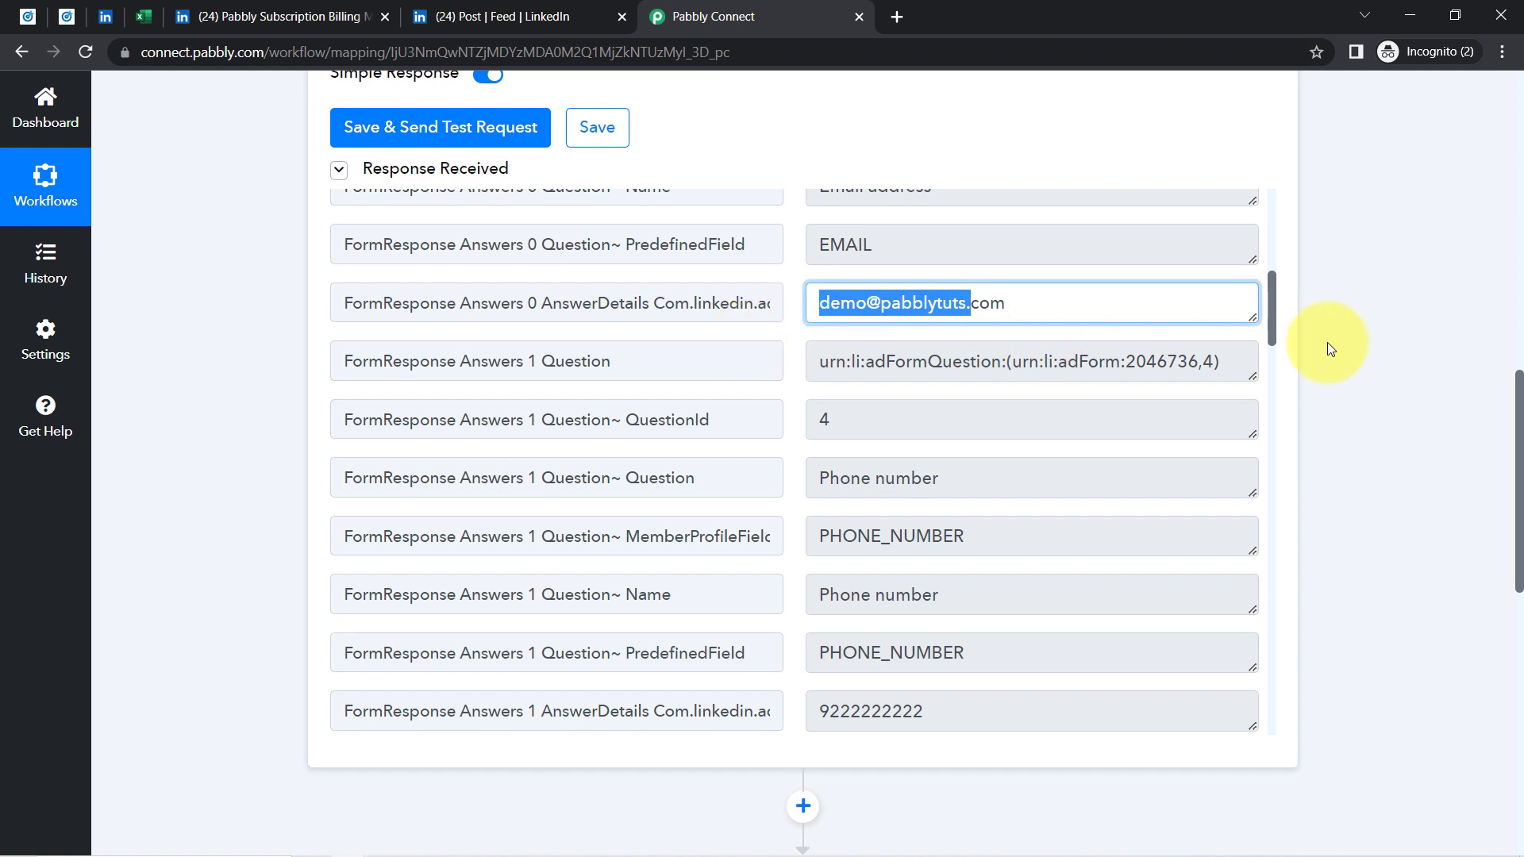
drag(1271, 315, 1269, 359)
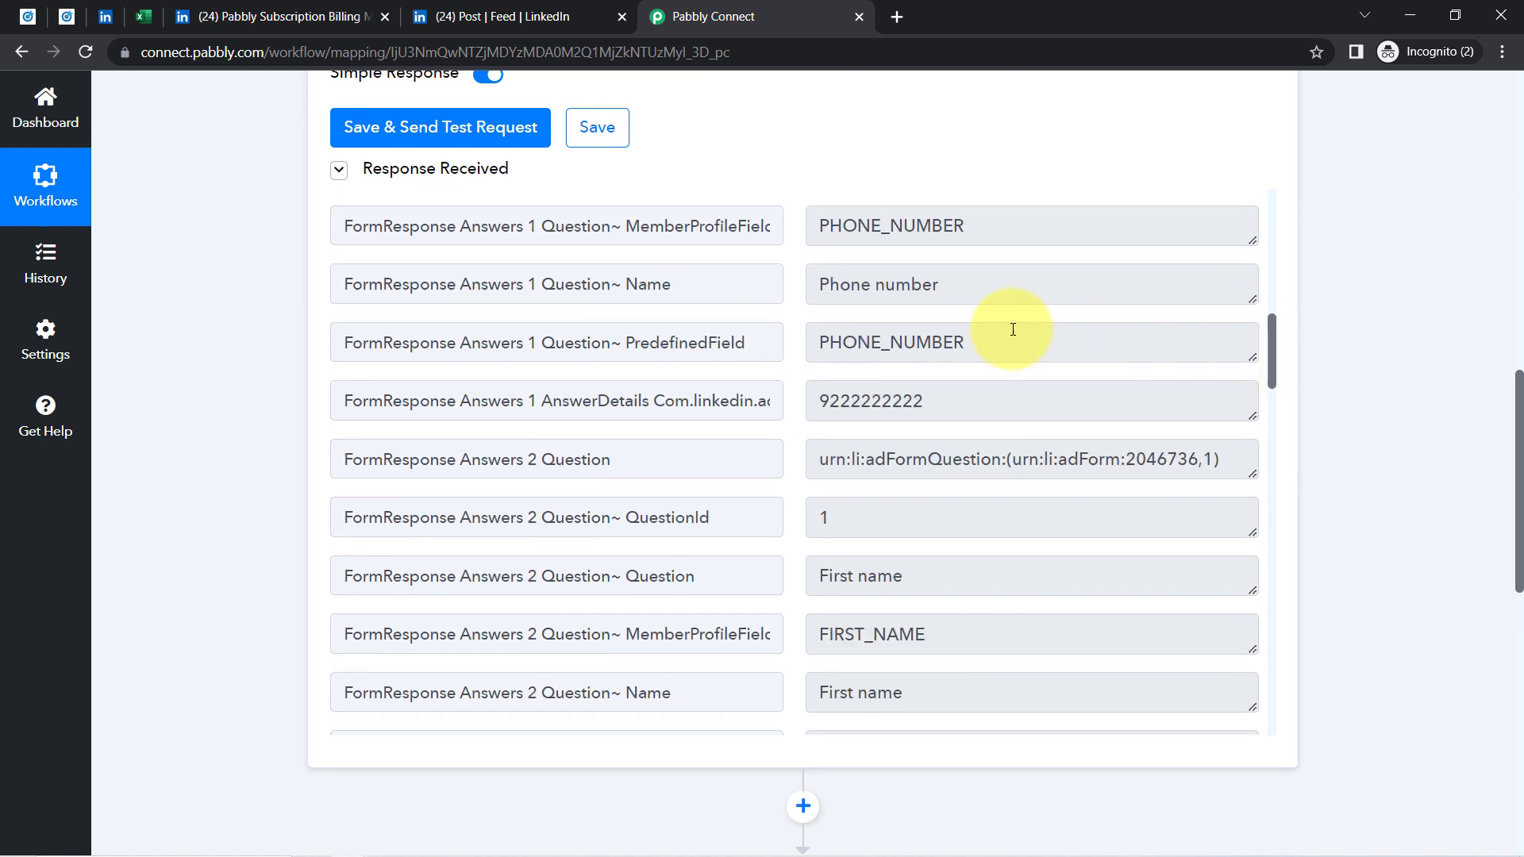
drag(913, 390, 820, 400)
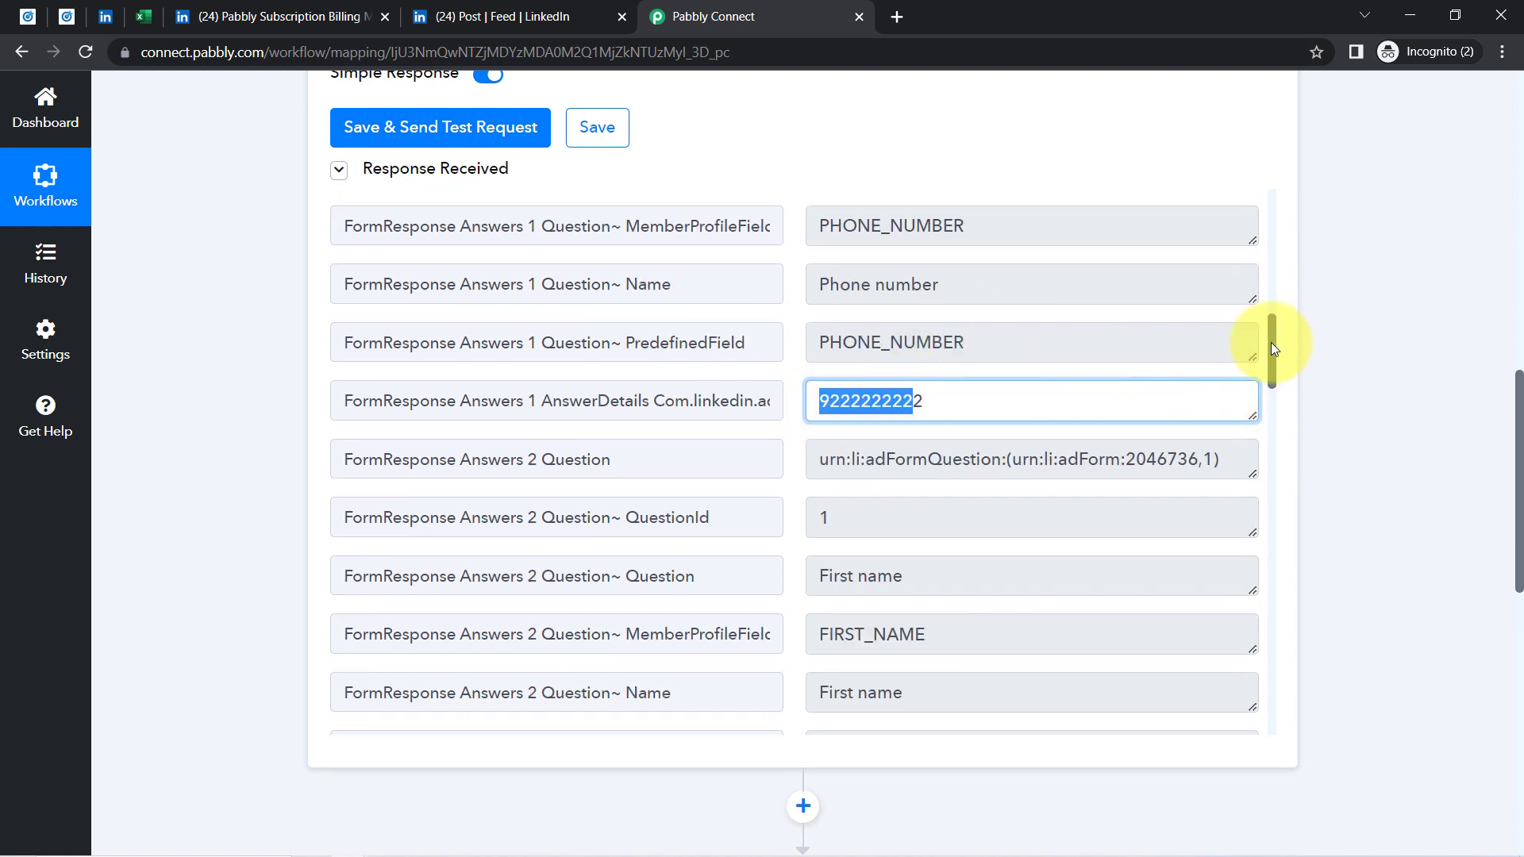
drag(1270, 349, 1253, 426)
Check the received first name Pabbly, last name and company Magnet Brains, then close the post tab
drag(885, 280, 834, 284)
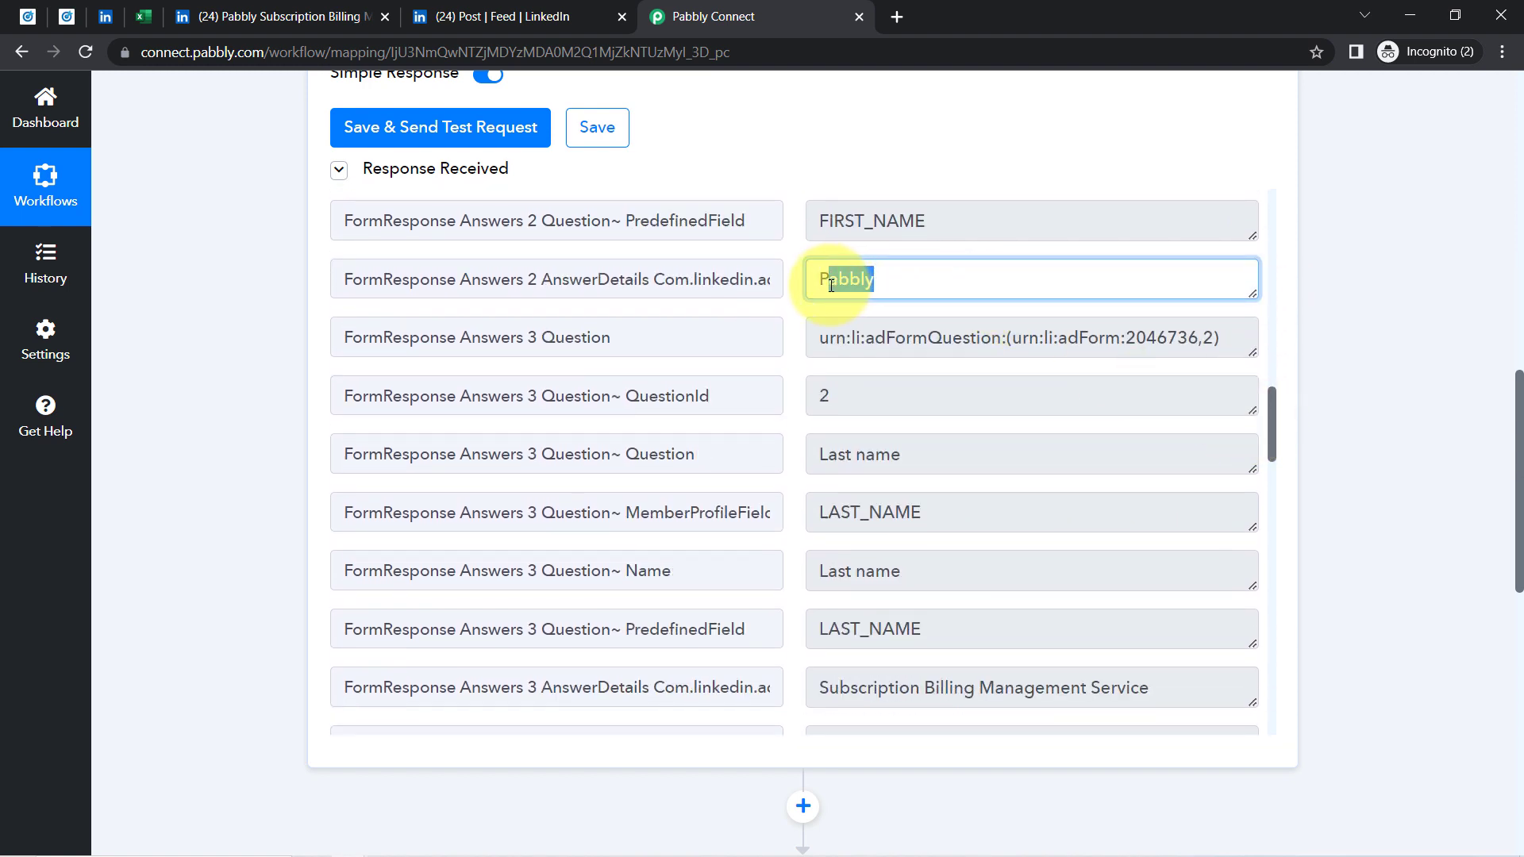
drag(936, 687, 820, 688)
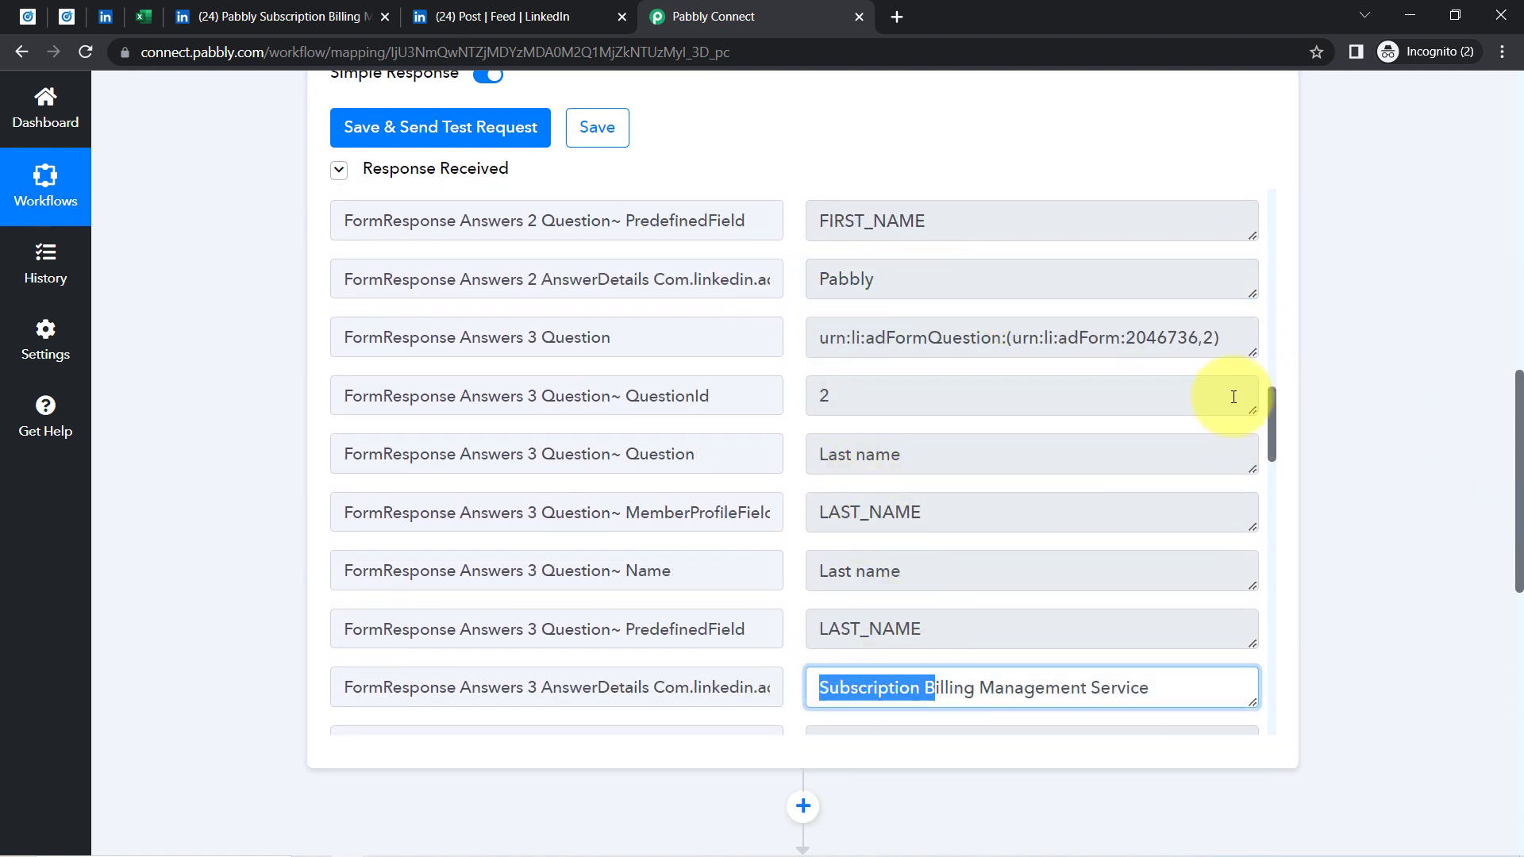
click(1275, 432)
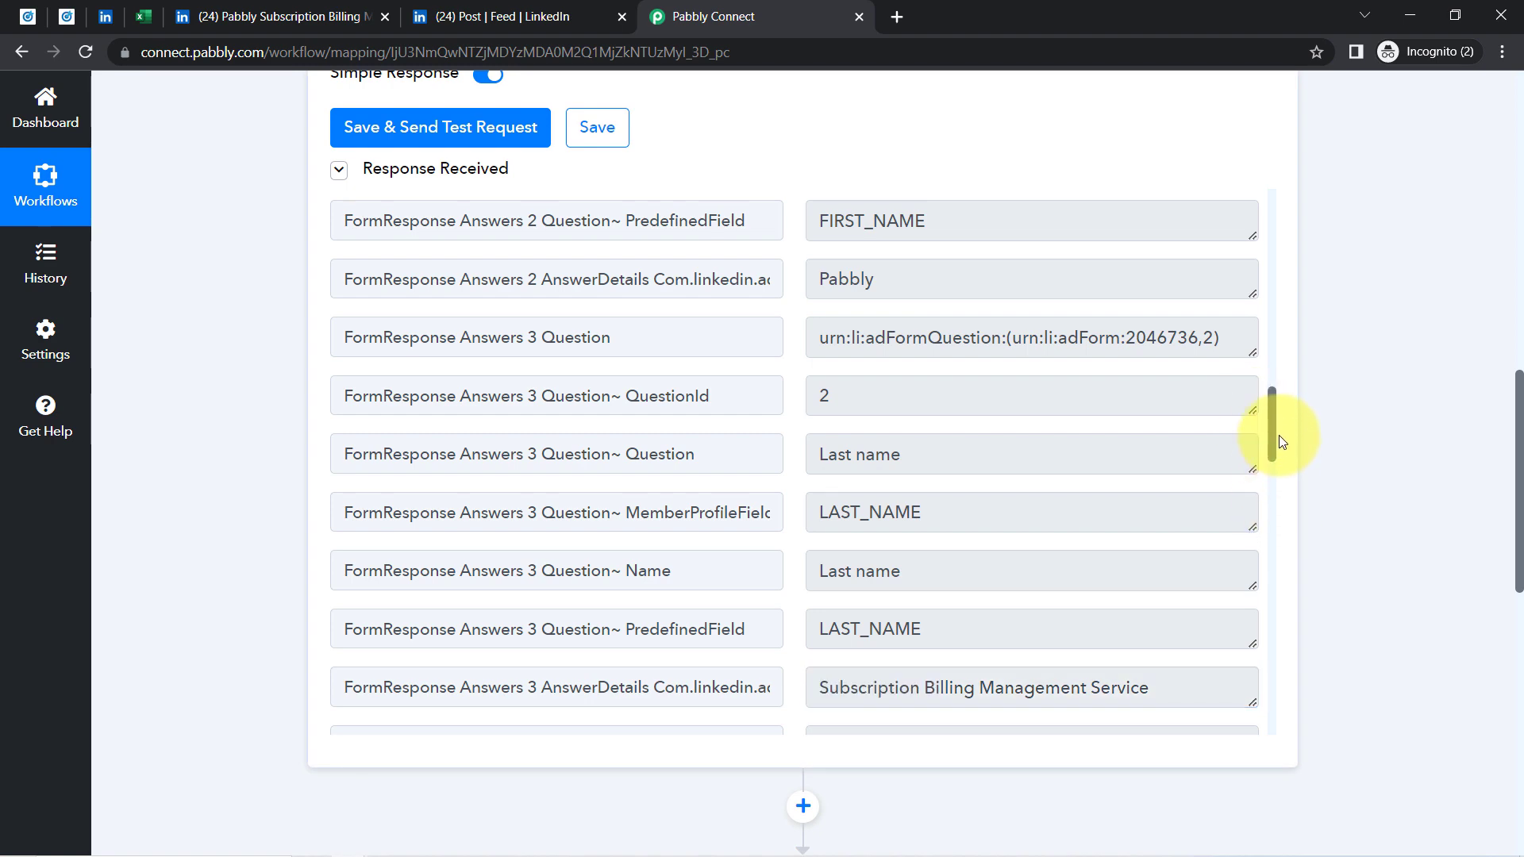
drag(1269, 427, 1285, 511)
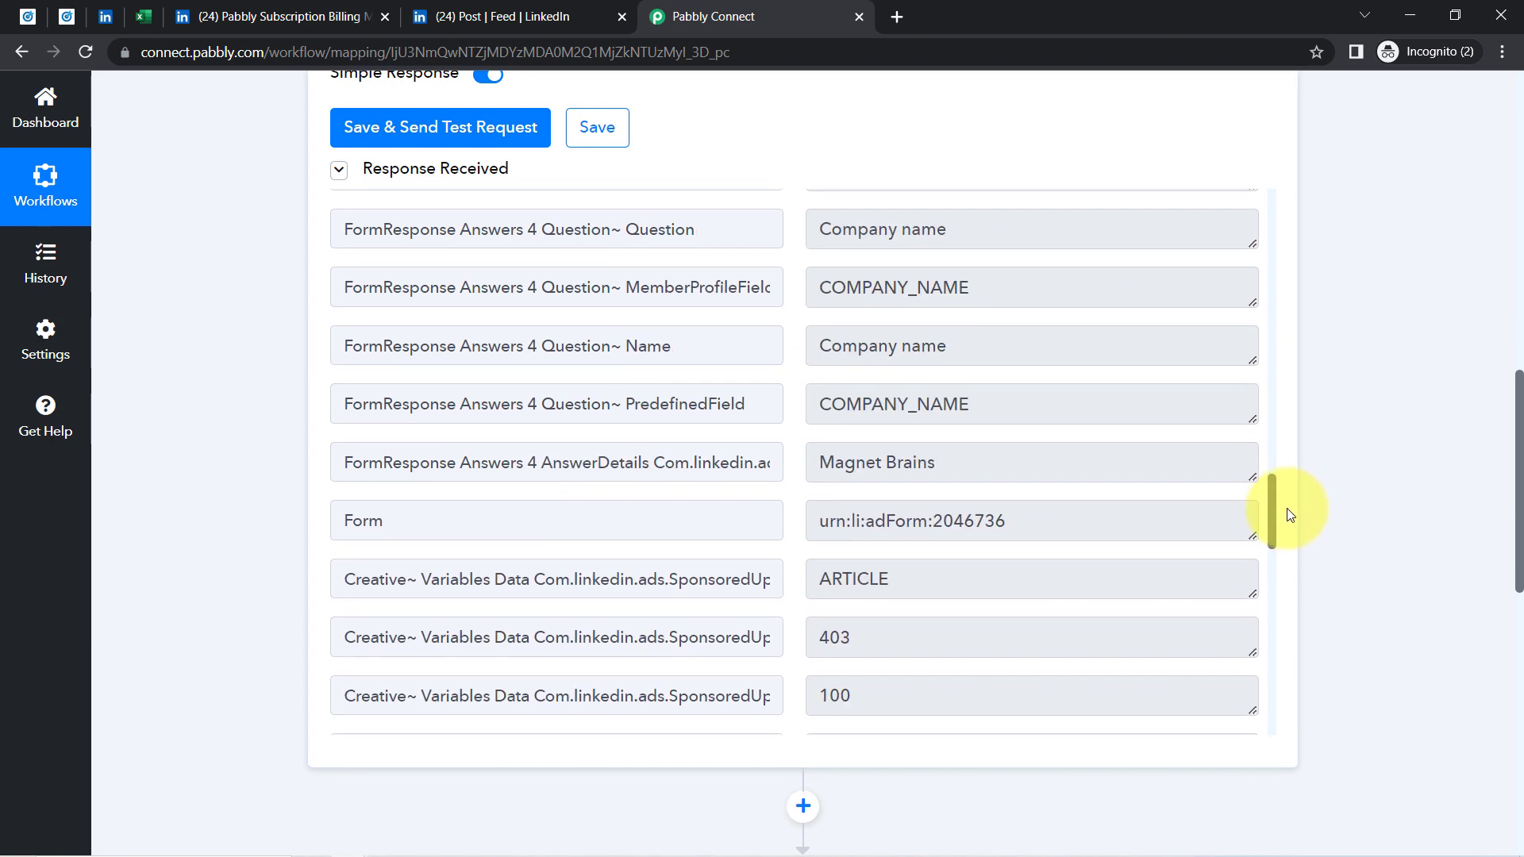
triple_click(933, 452)
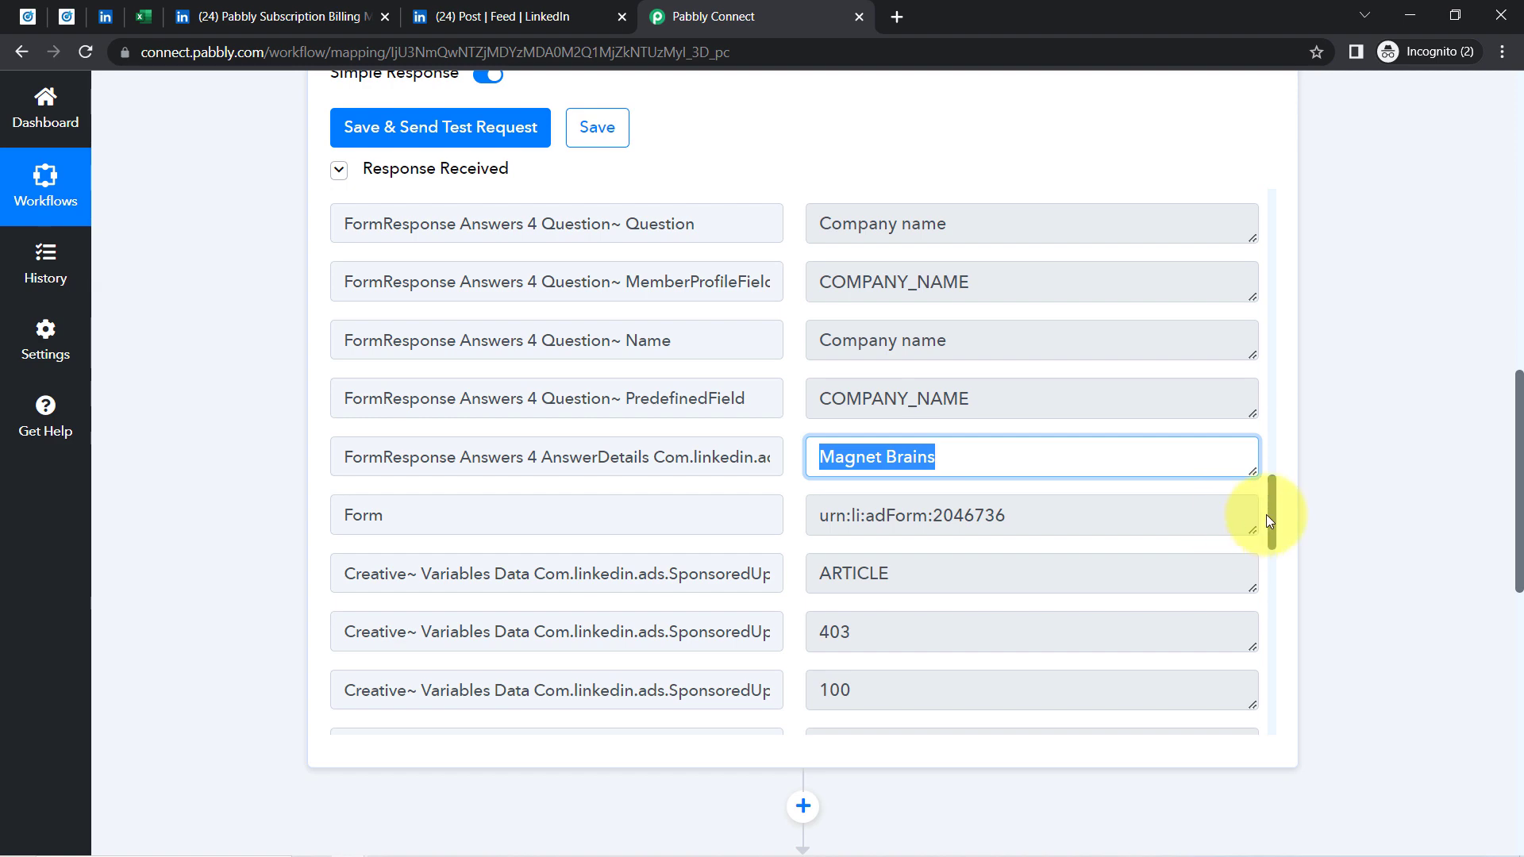
drag(1270, 519, 1275, 484)
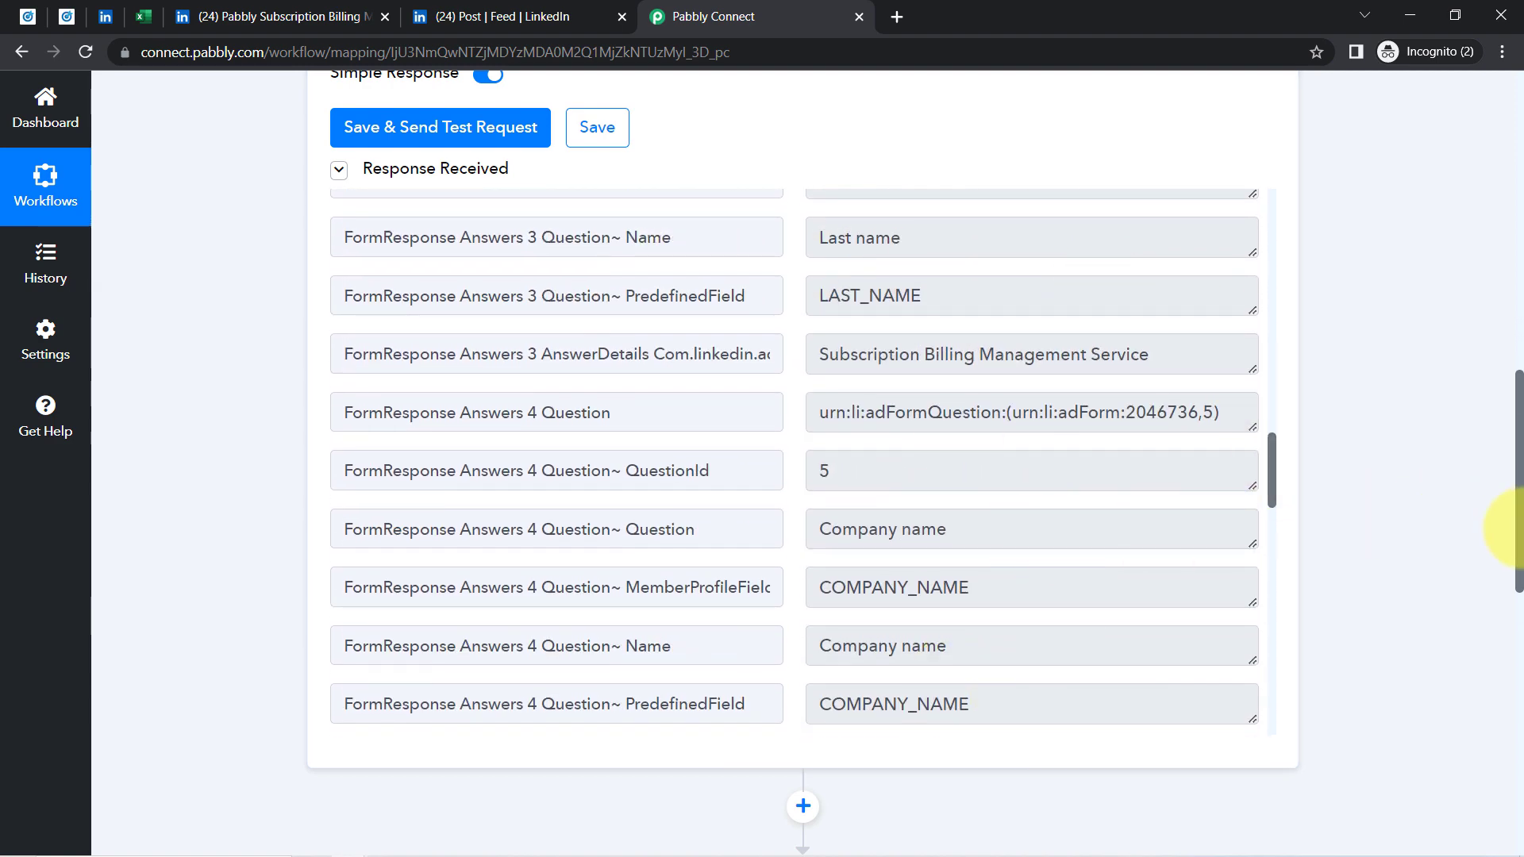
drag(1518, 490, 1504, 190)
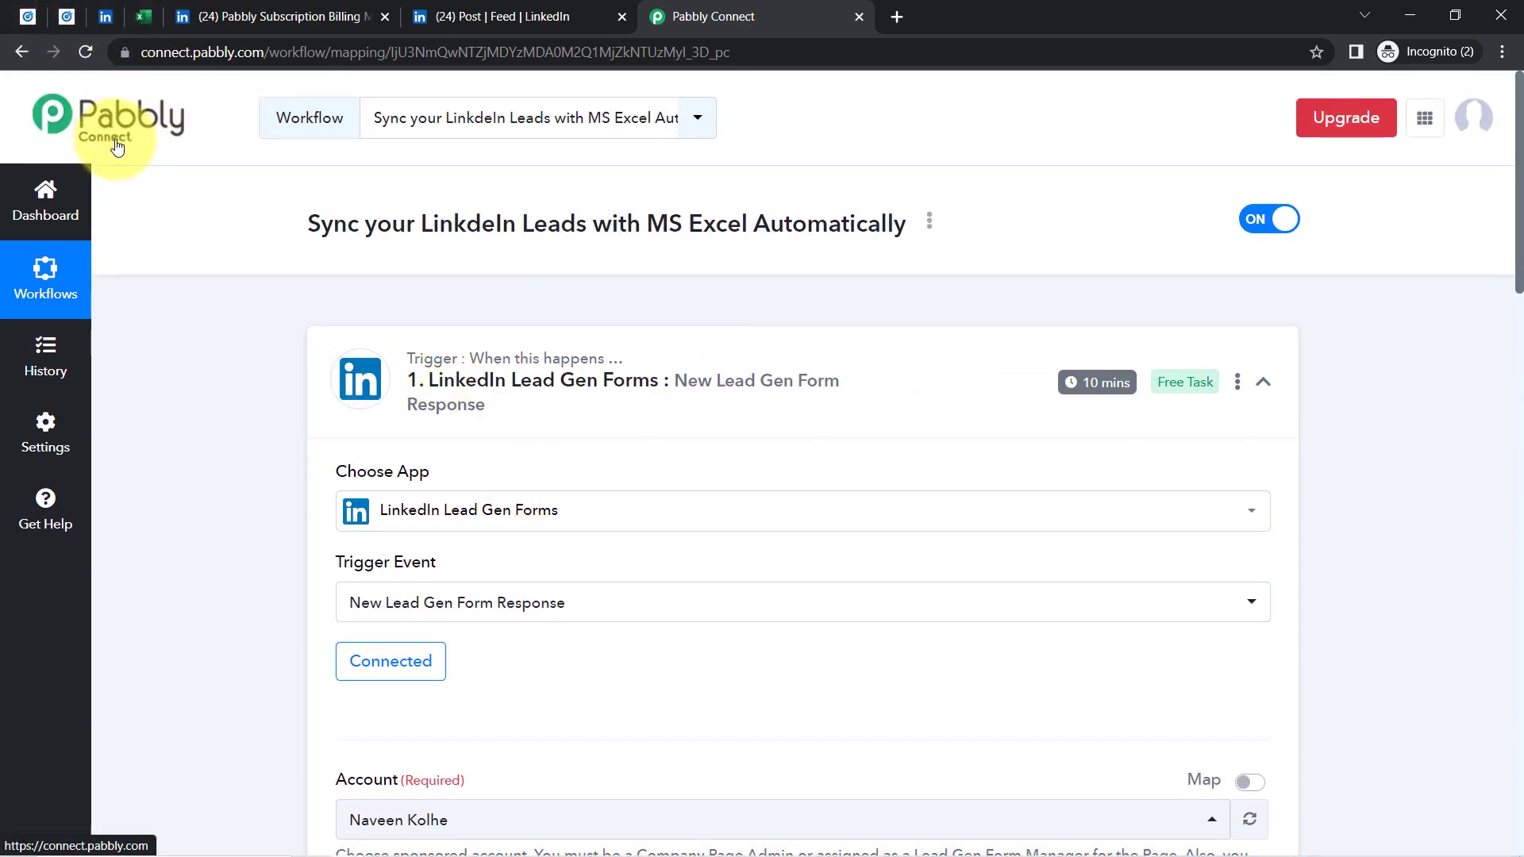
click(489, 8)
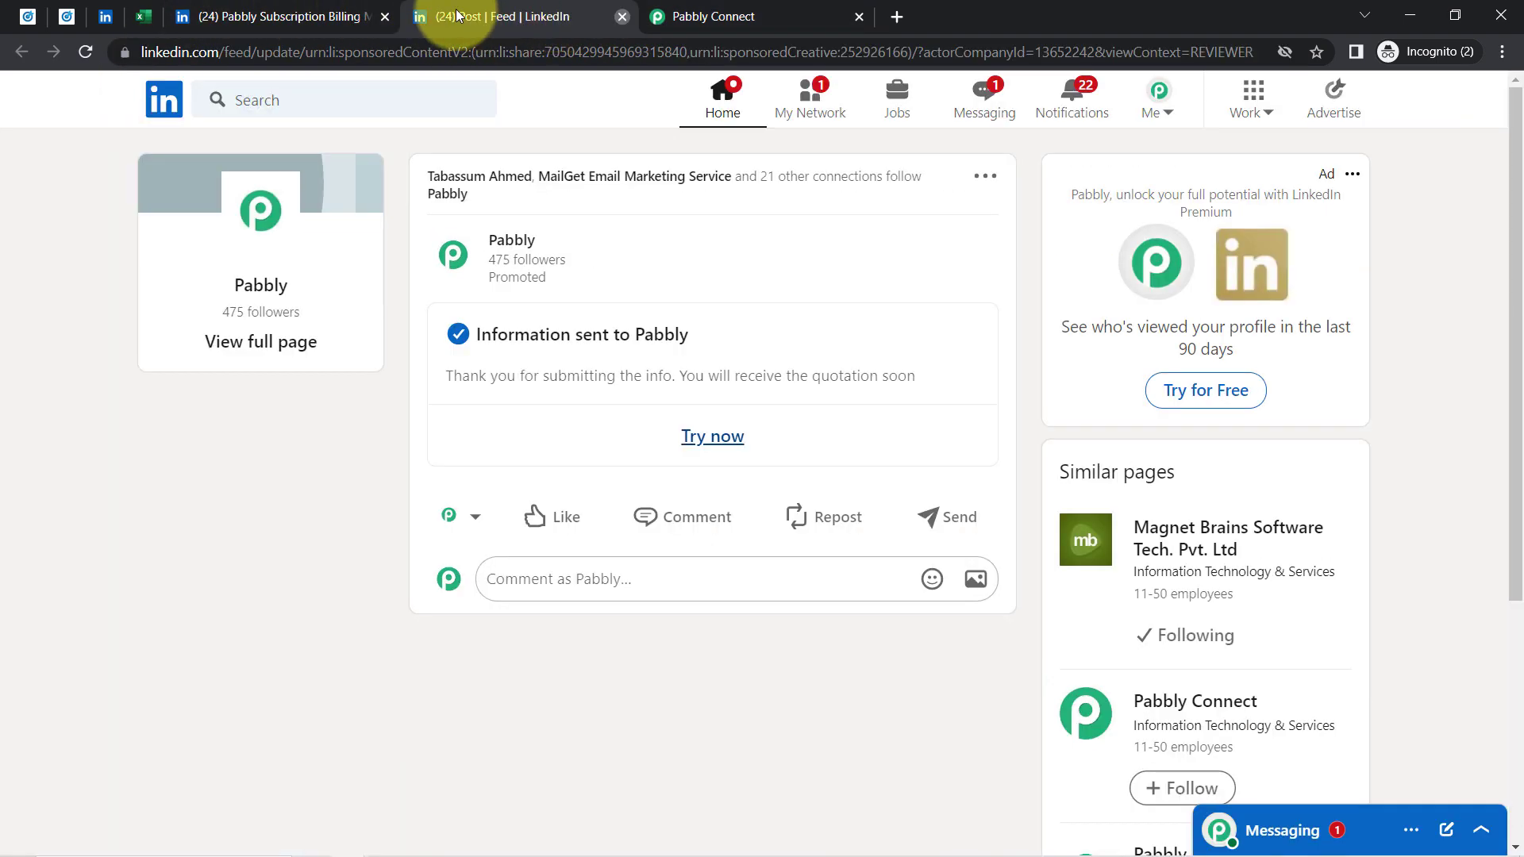
click(622, 18)
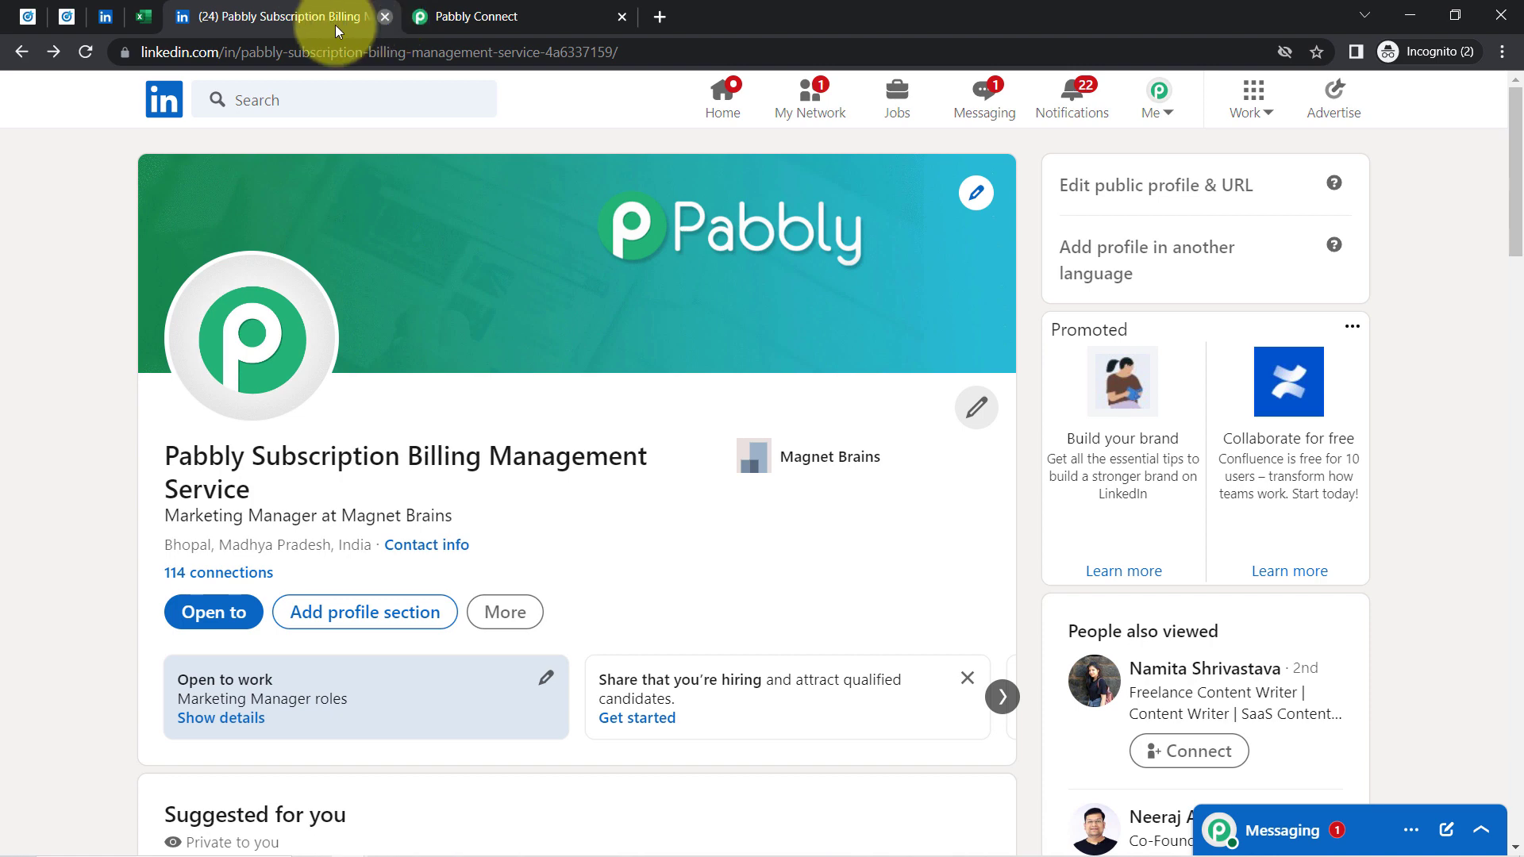
click(385, 17)
mouse_move(1063, 397)
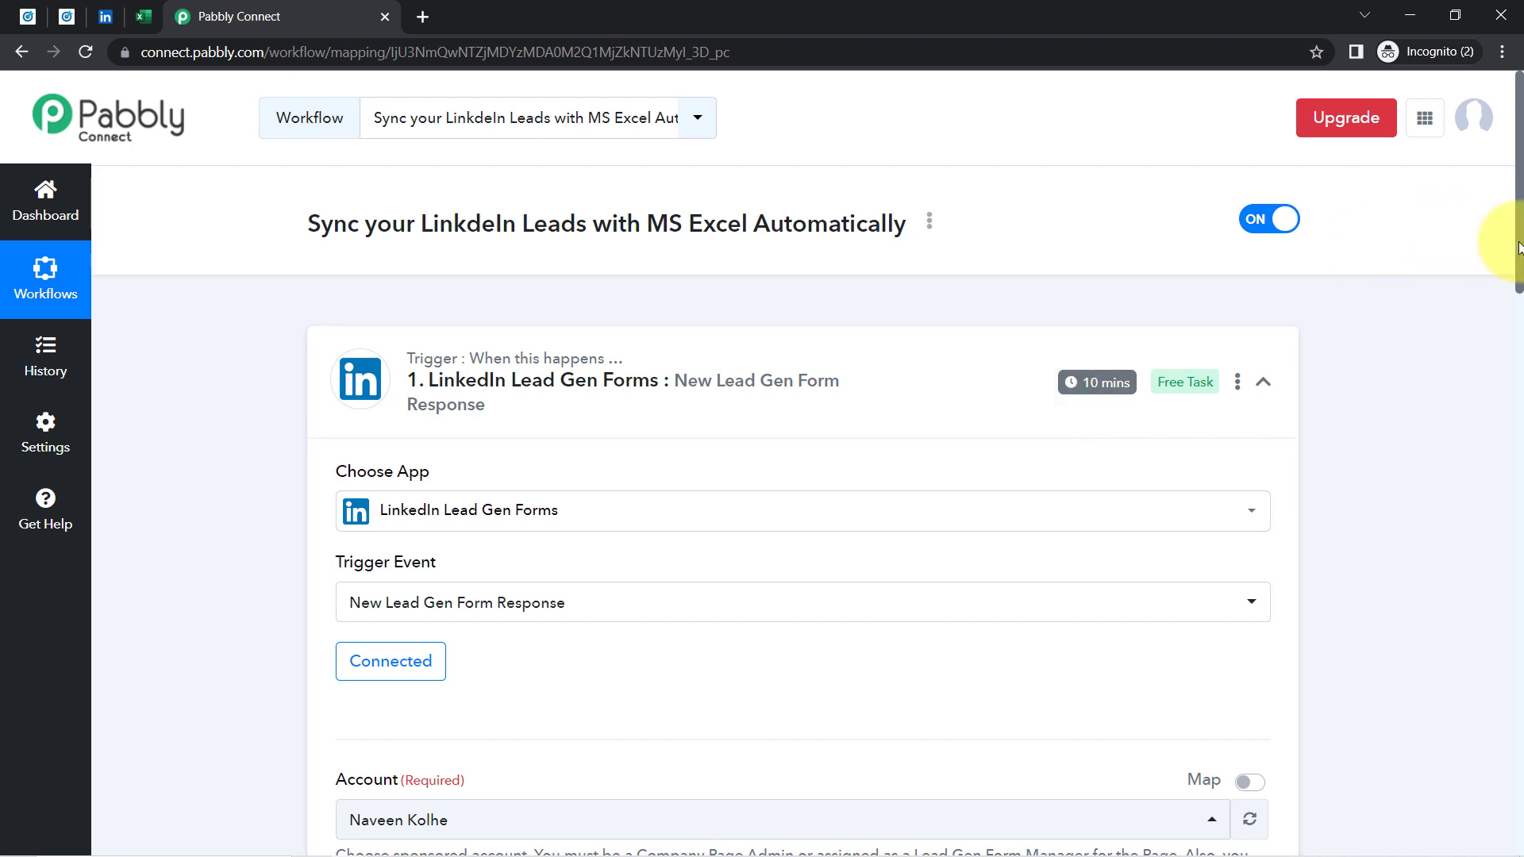
drag(1518, 248, 1517, 401)
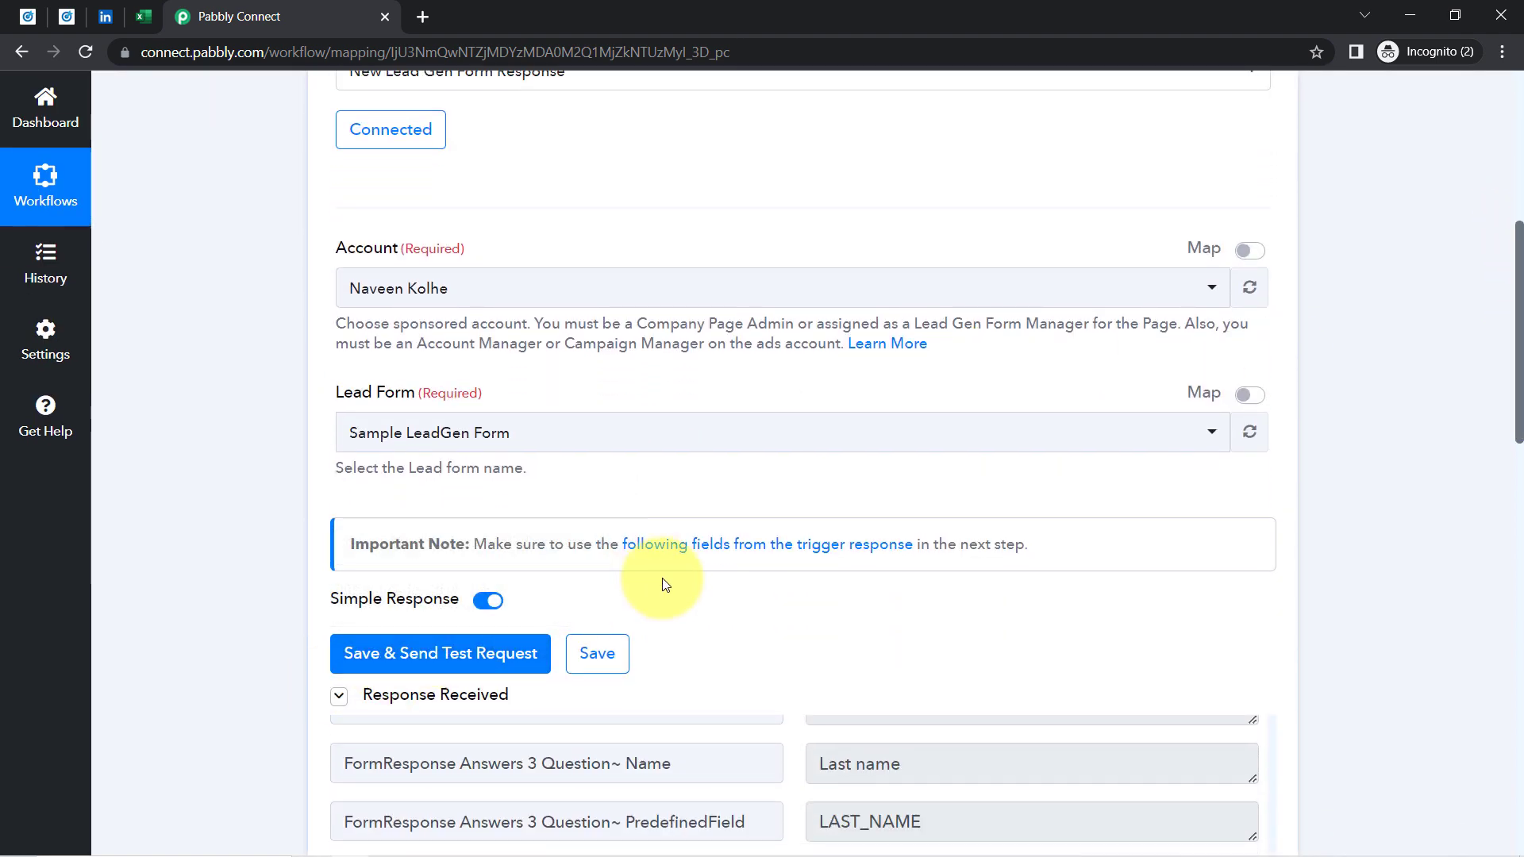
drag(1518, 411, 1512, 182)
mouse_move(1115, 383)
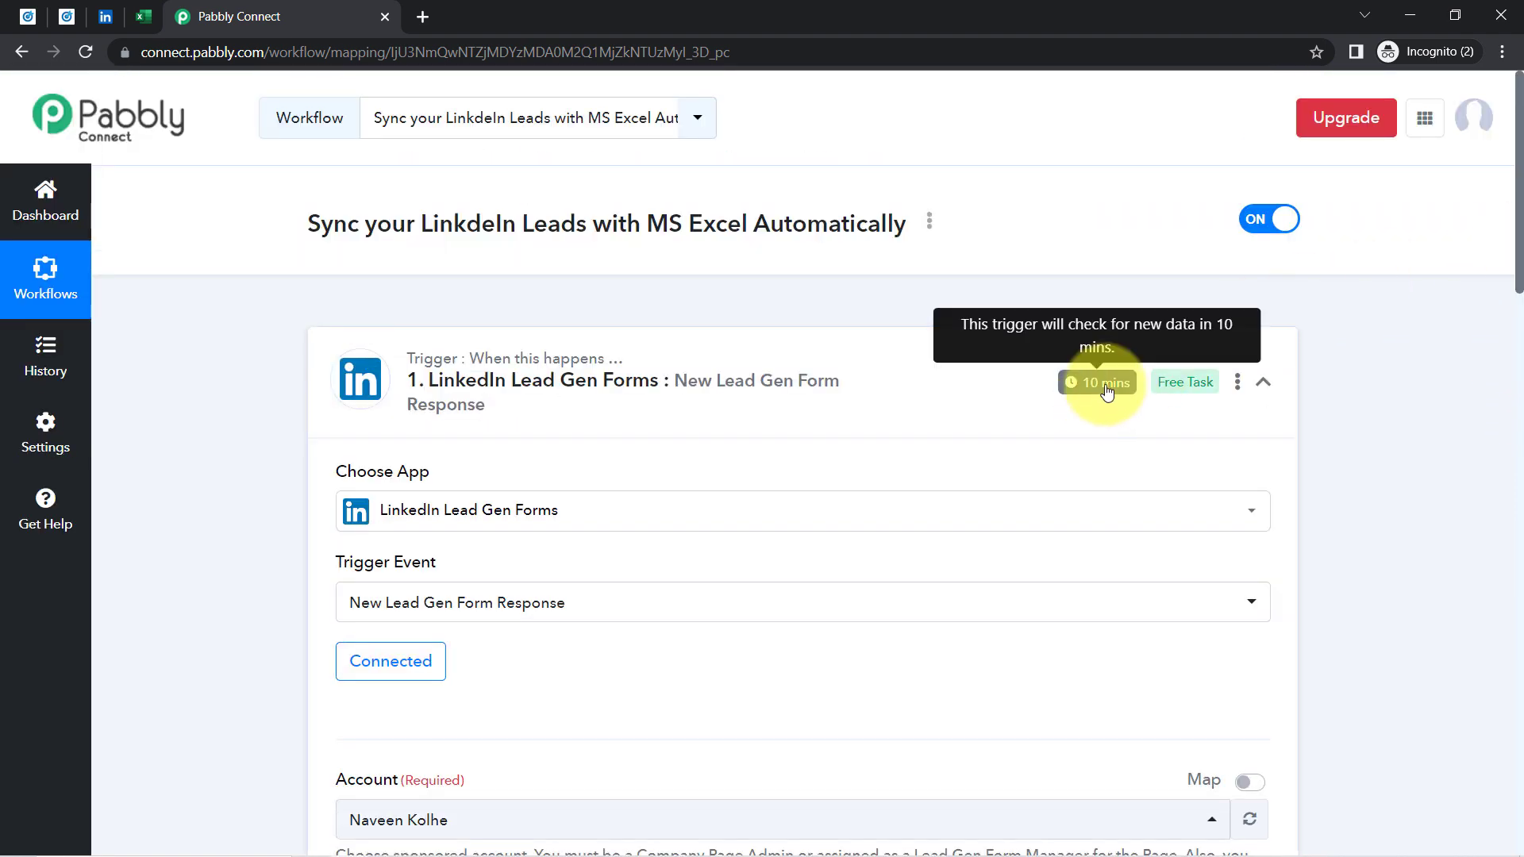
drag(1511, 190, 1429, 690)
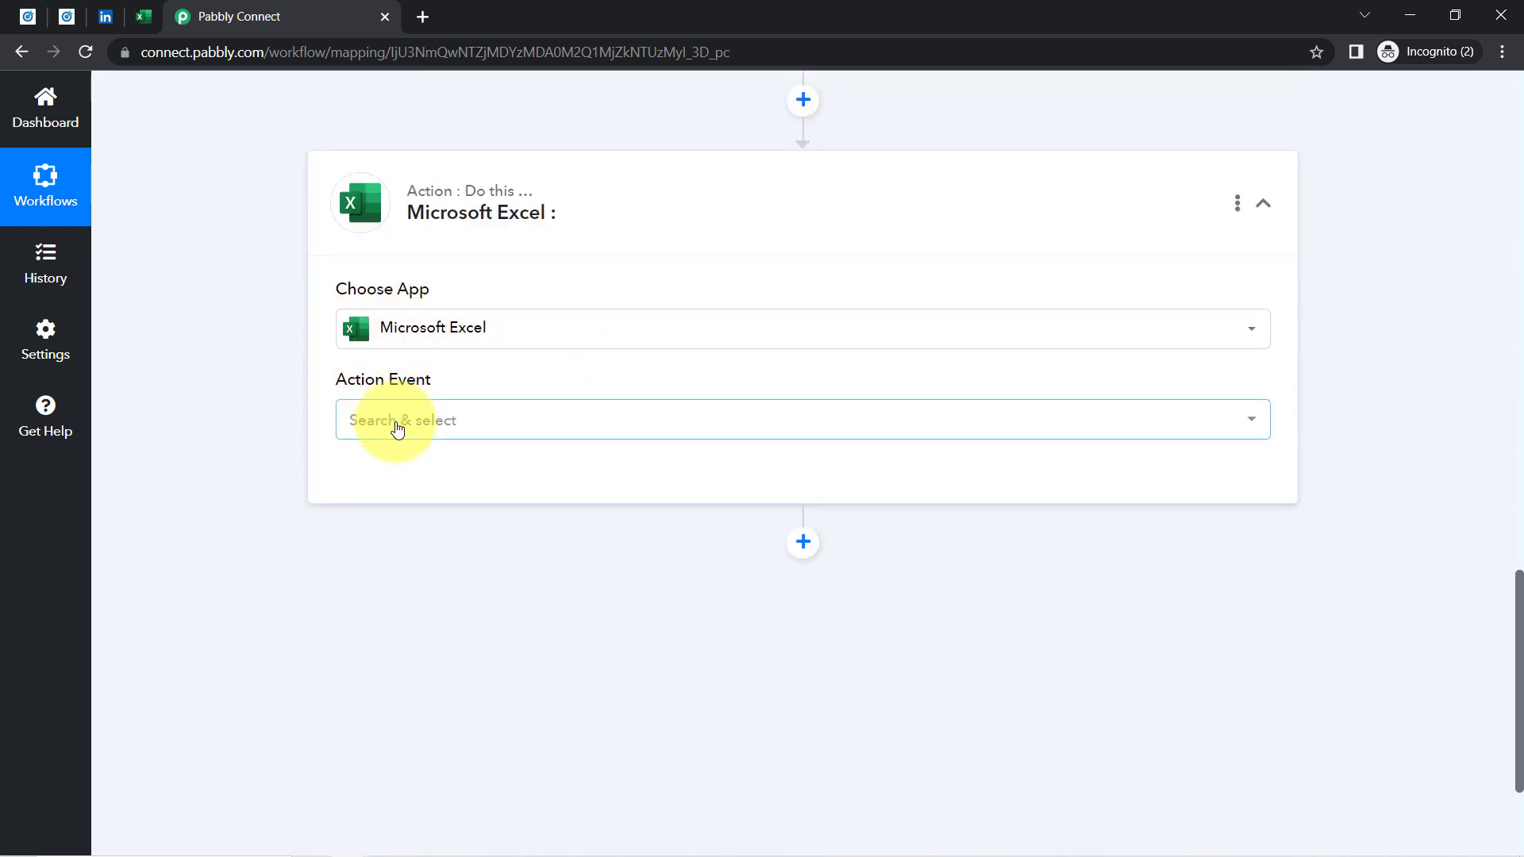
Set the Excel action event to Add Row To Worksheet using the existing Microsoft Excel #6 connection
click(396, 428)
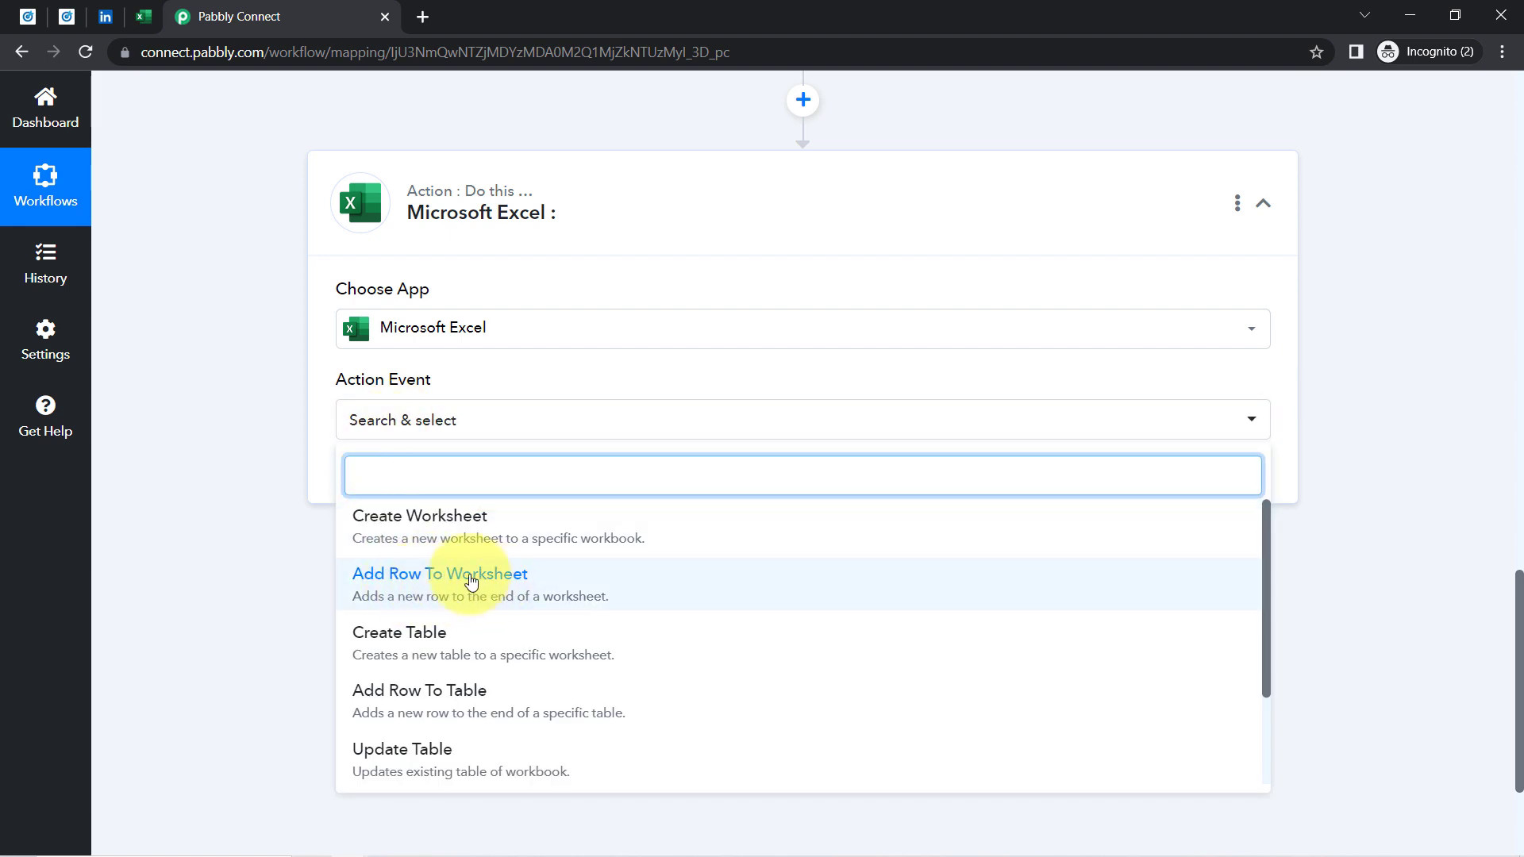
click(471, 581)
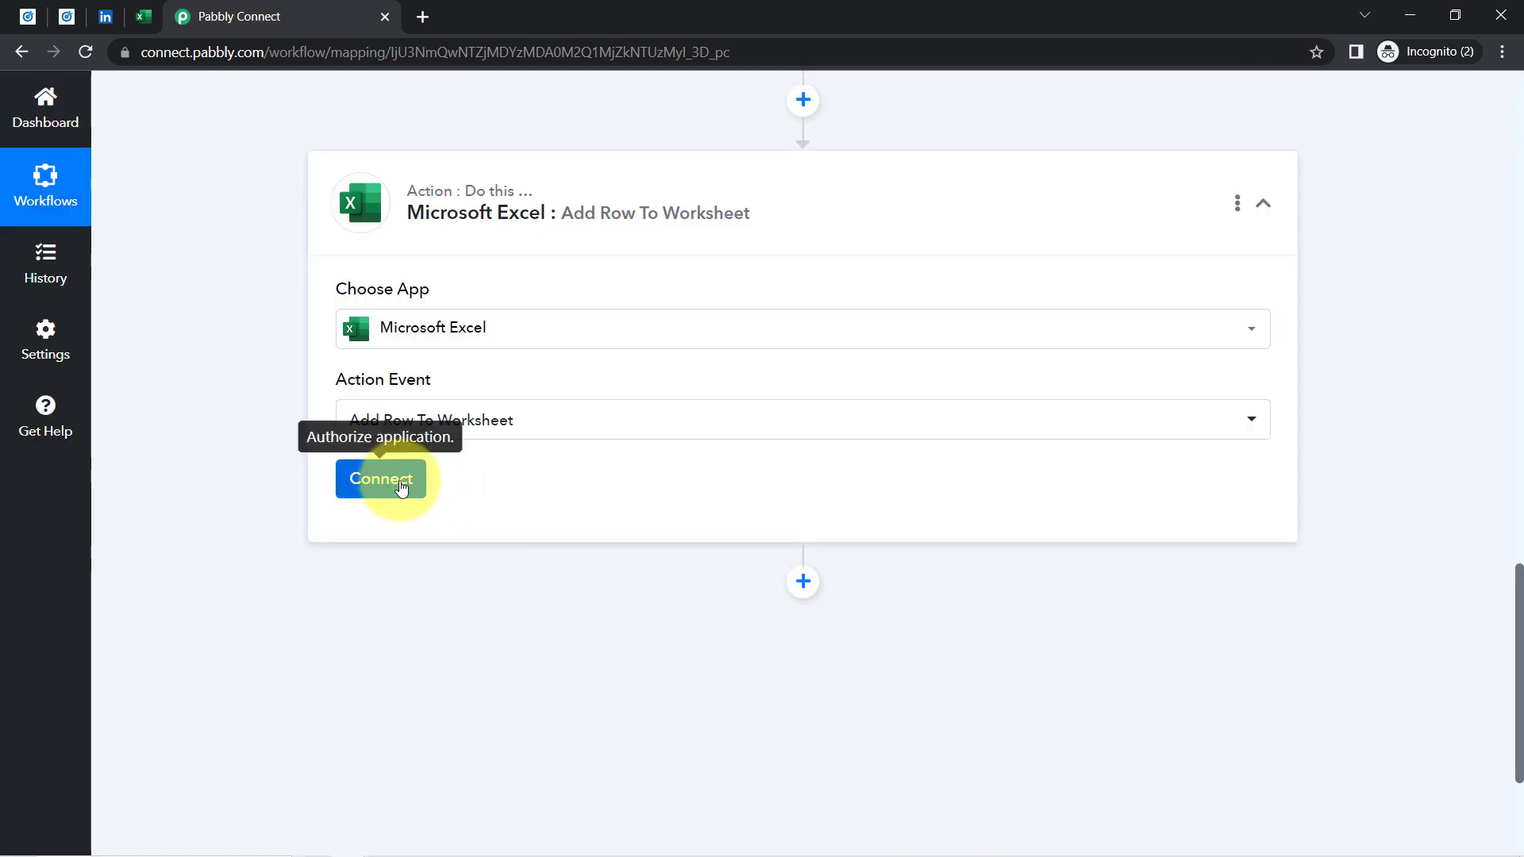
click(400, 486)
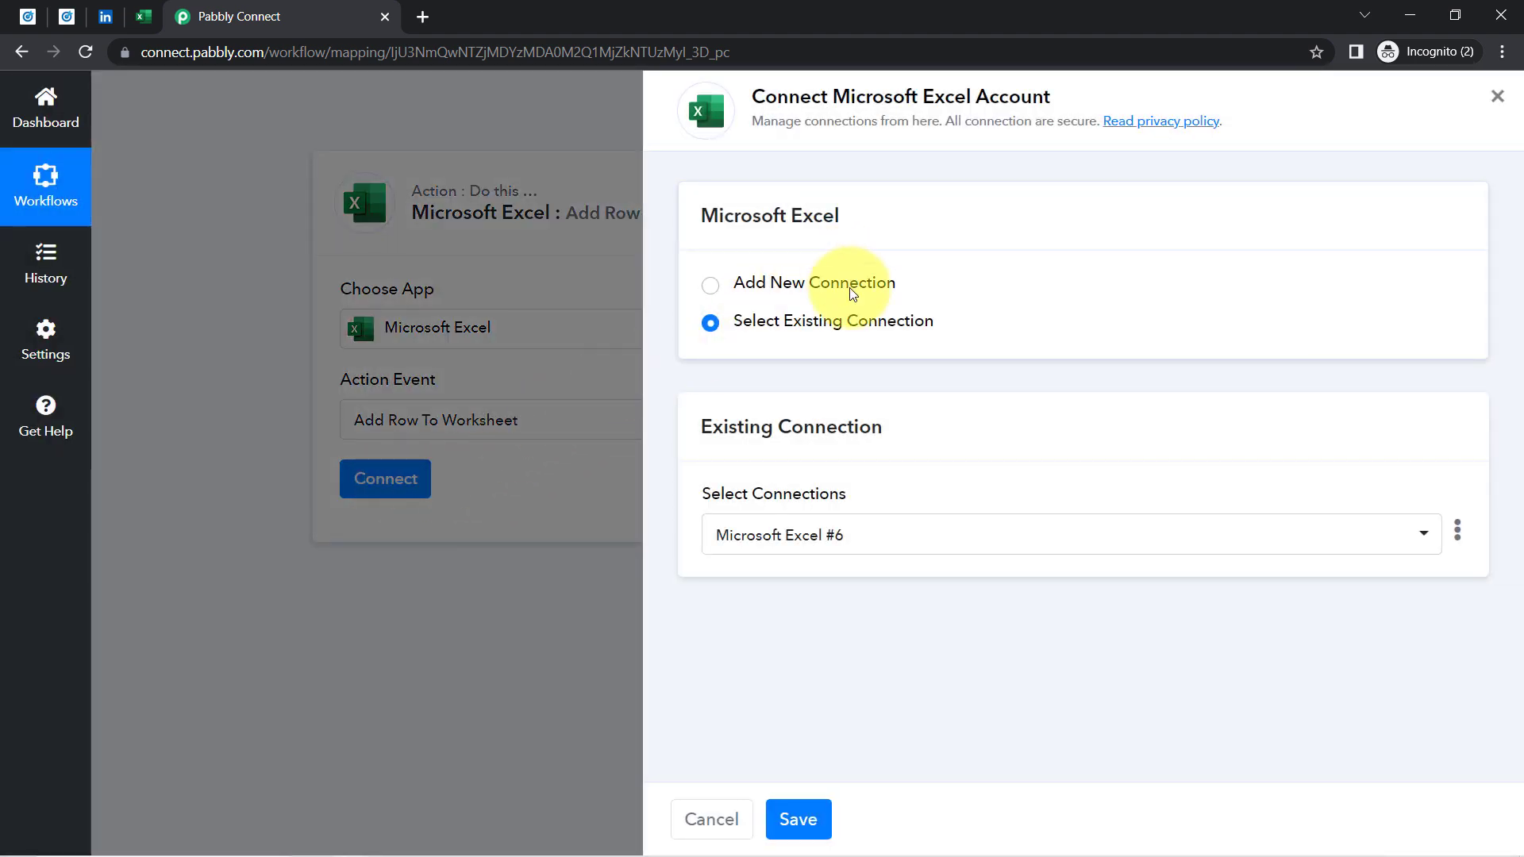
click(843, 284)
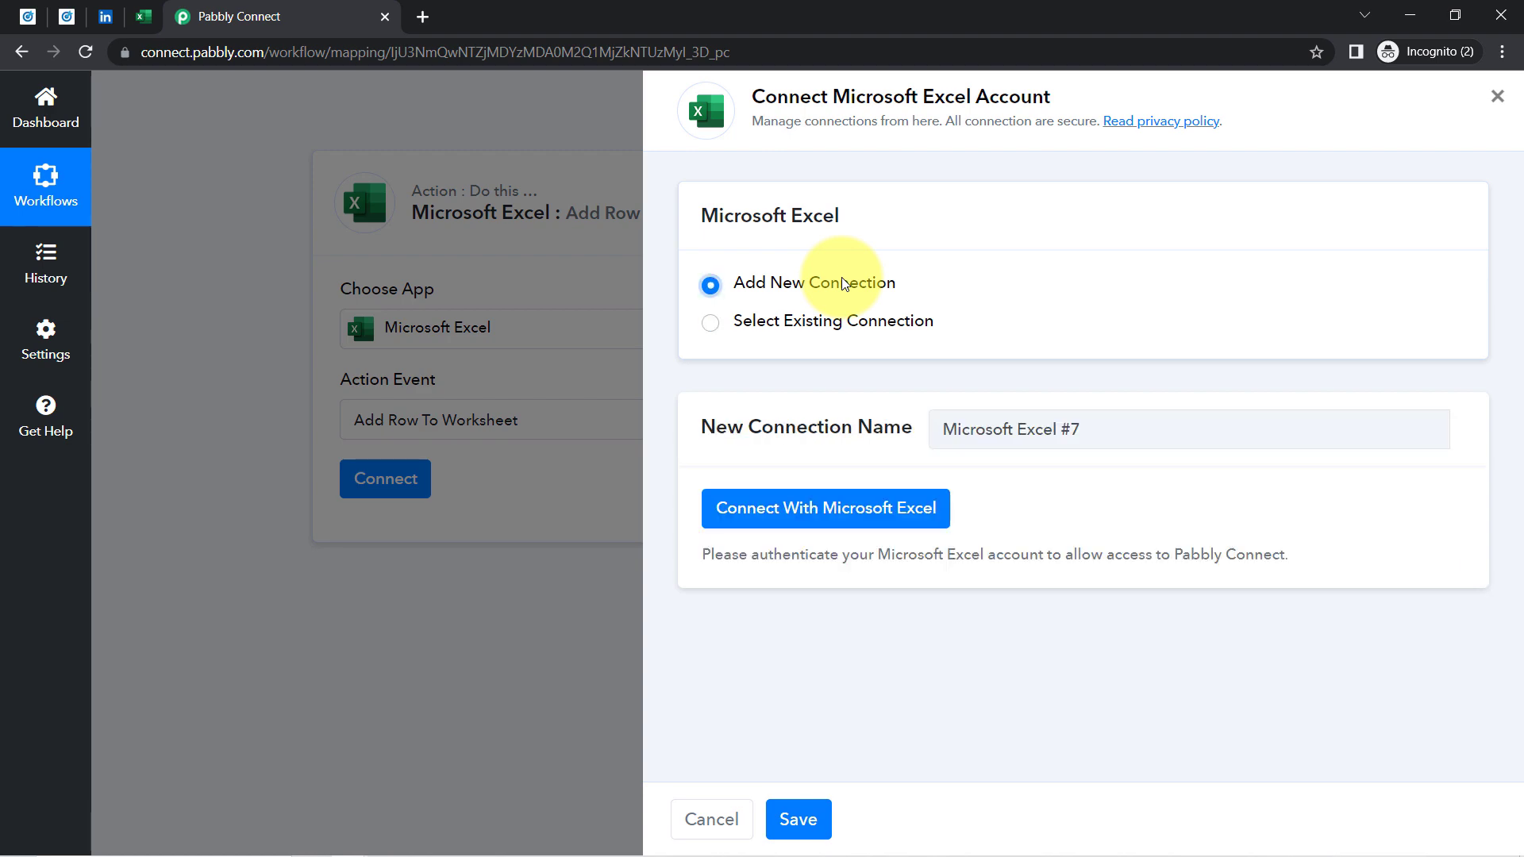
click(795, 513)
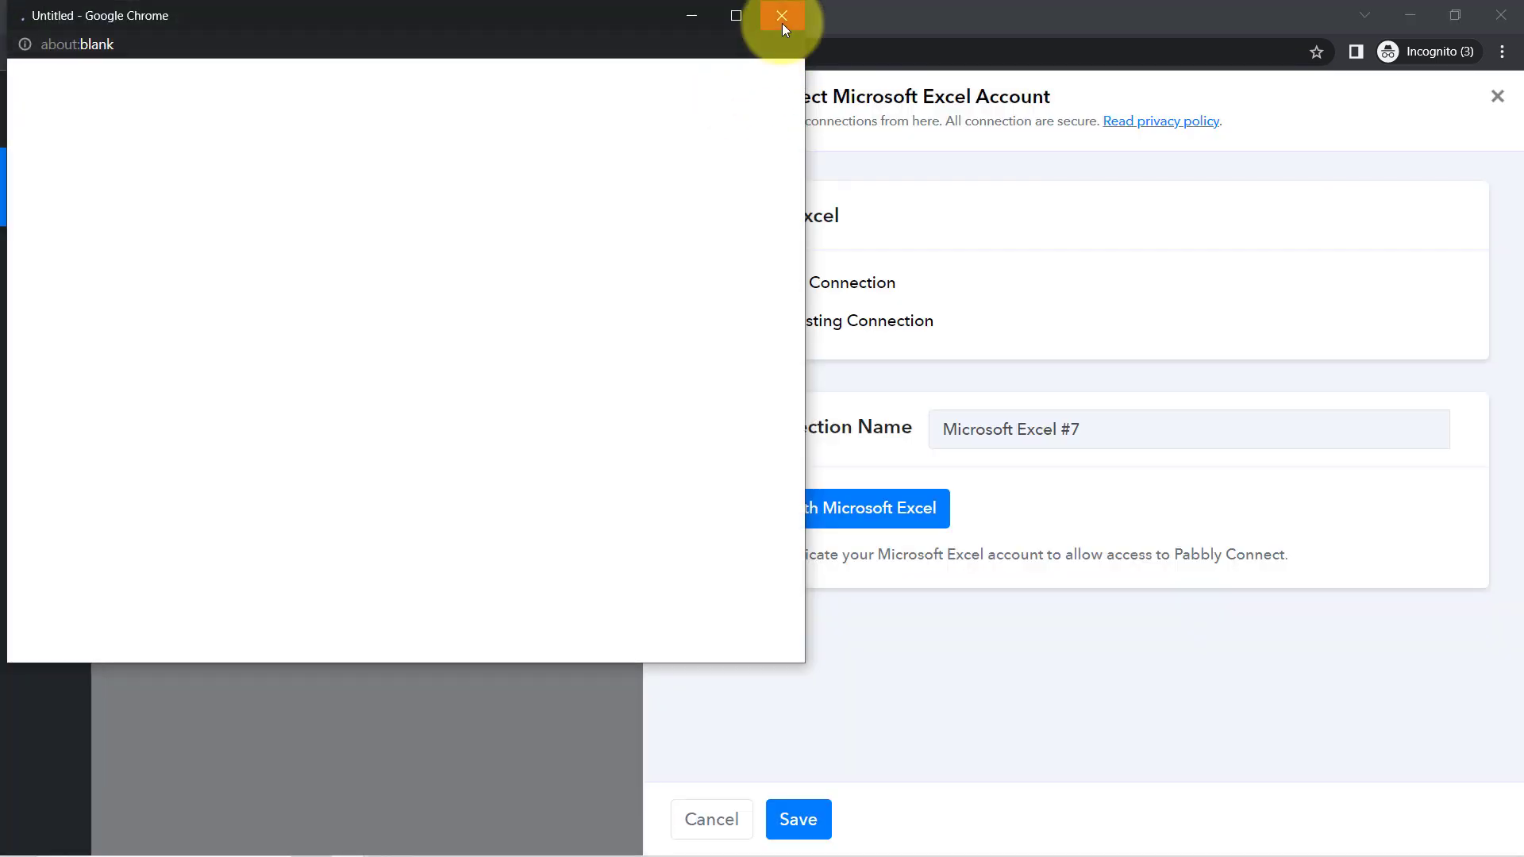
click(781, 16)
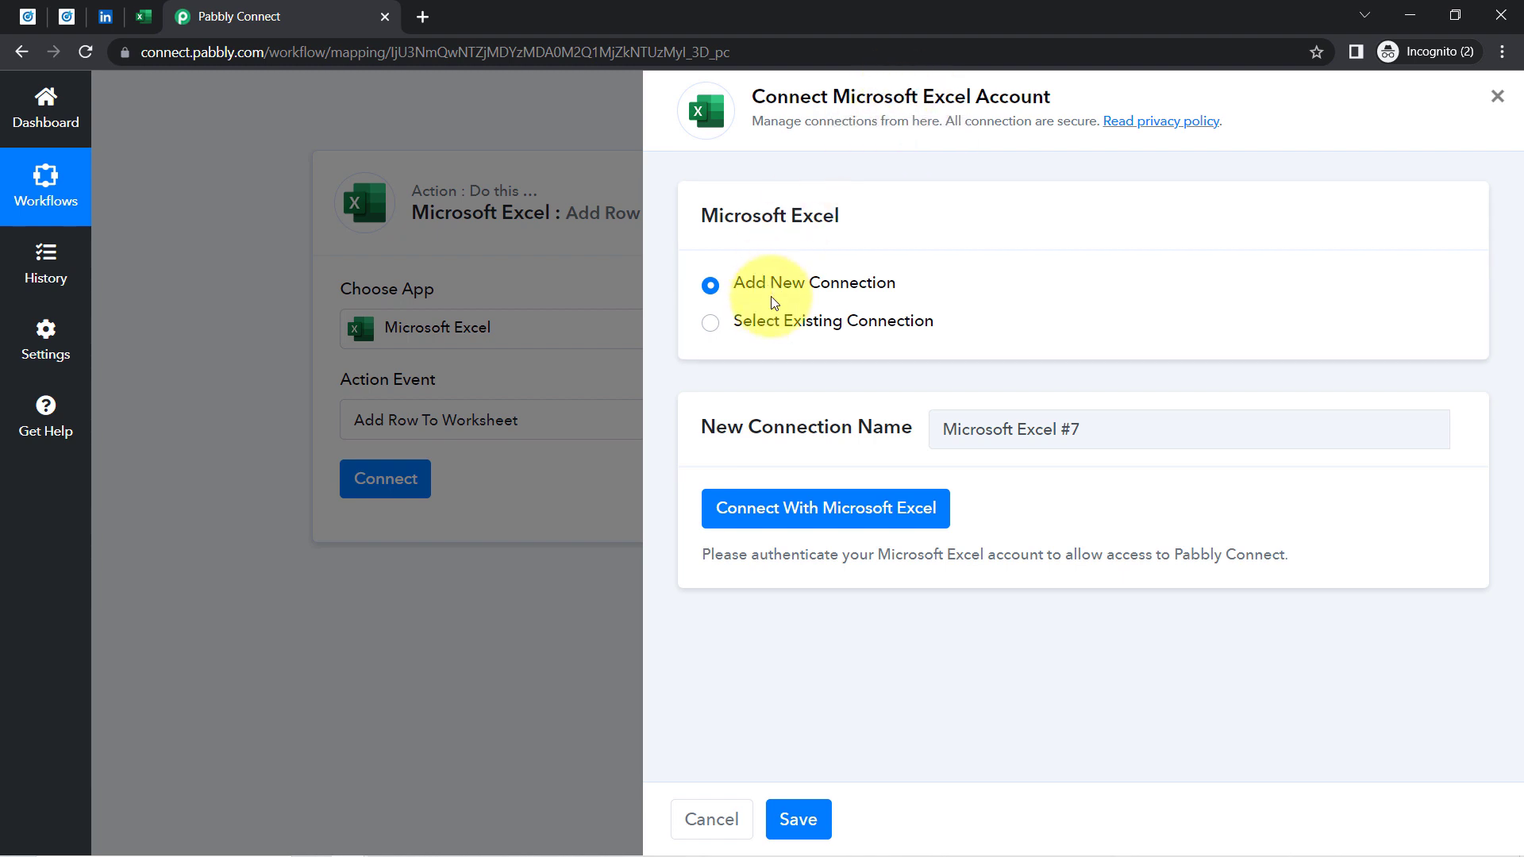
click(817, 322)
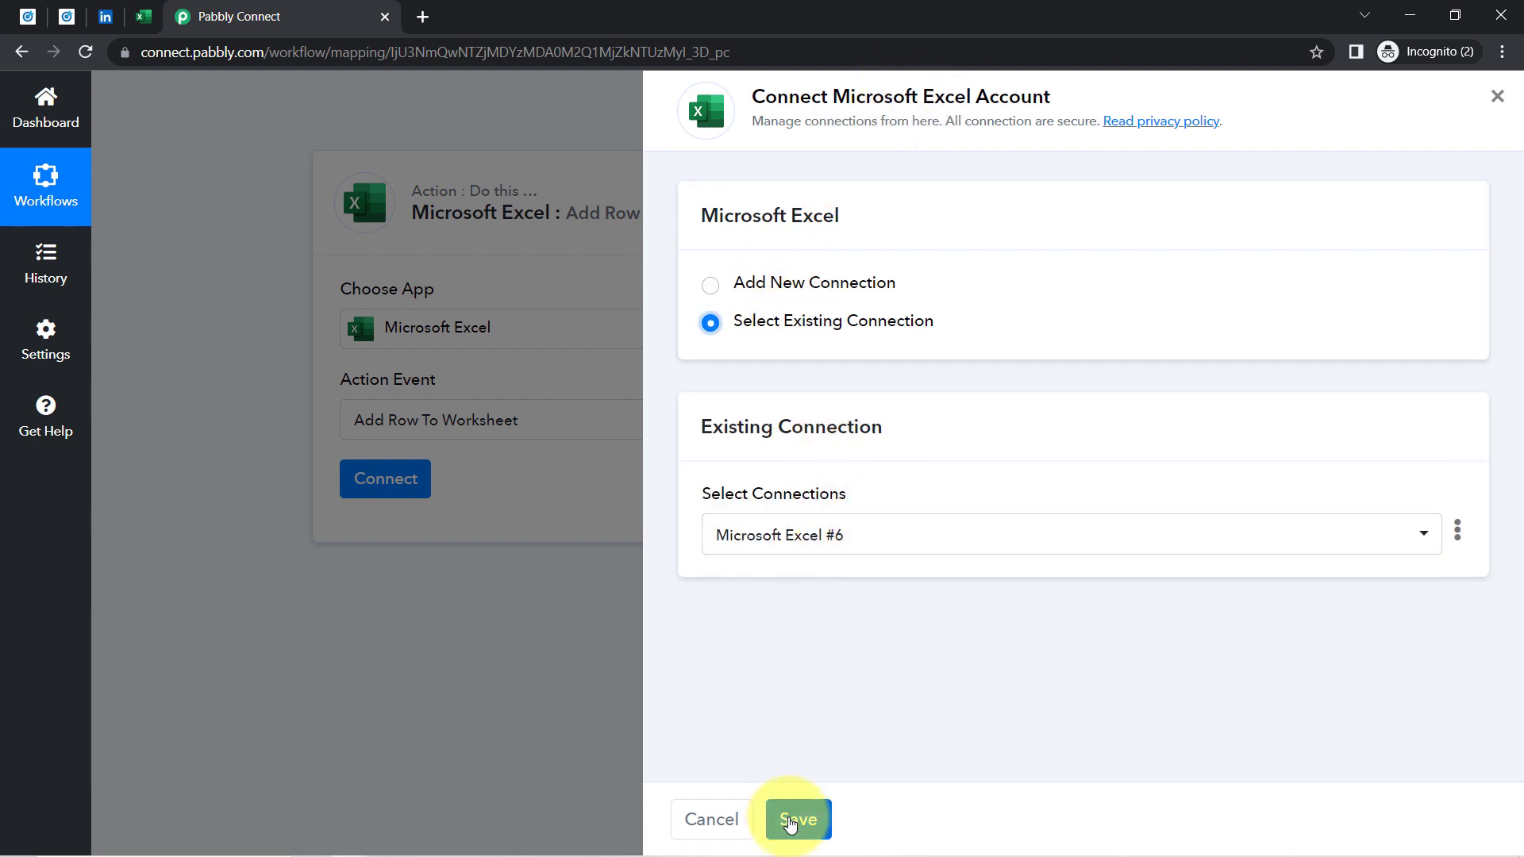
click(790, 821)
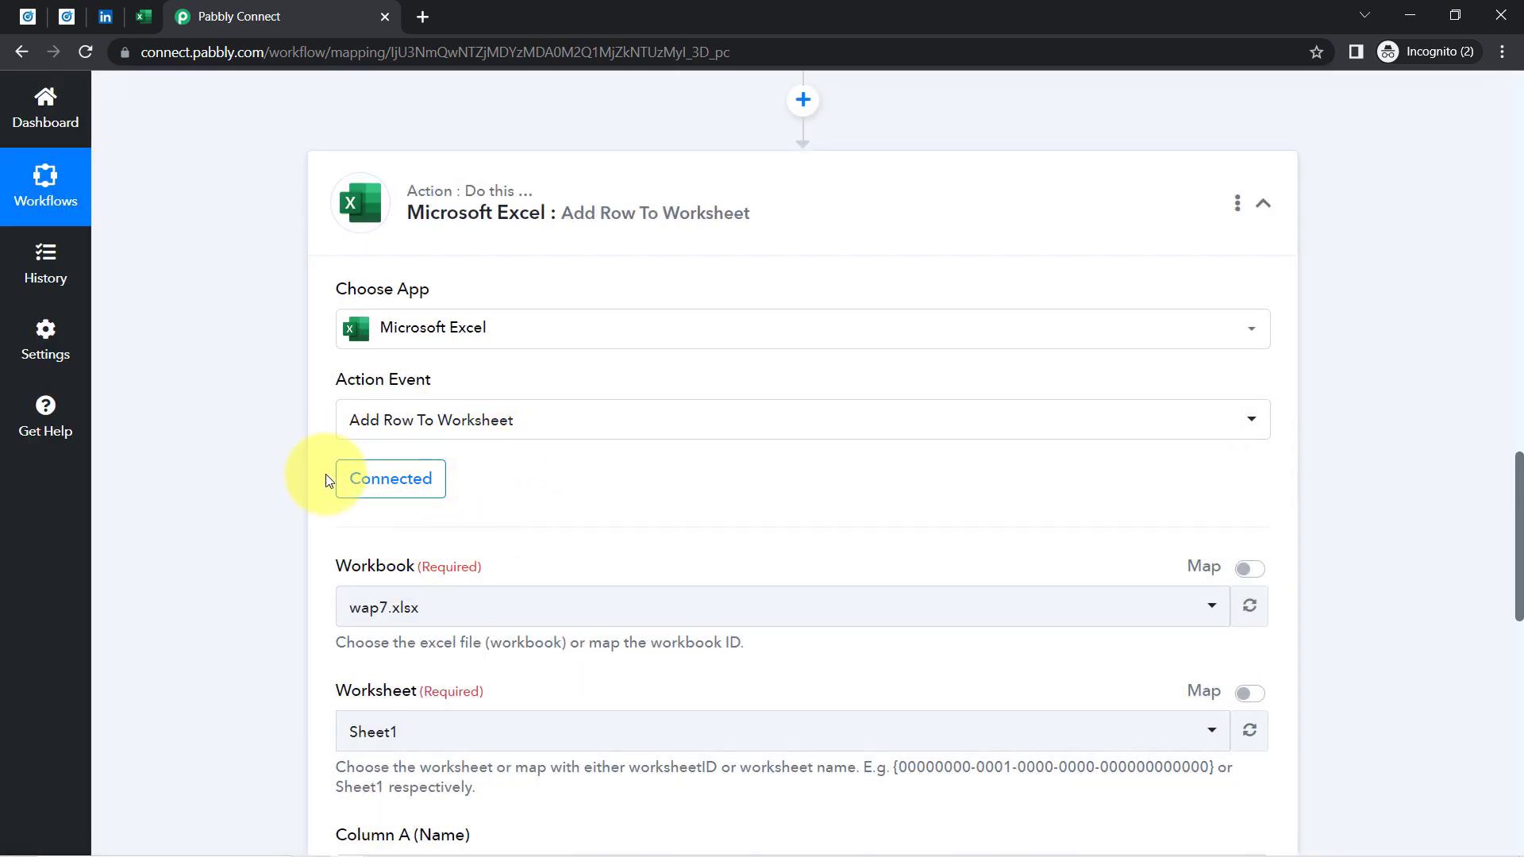
Choose Subcribers Email Lists (Source - LinkedIn Lead Ads)).xlsx as the action's workbook
drag(1518, 474, 1518, 545)
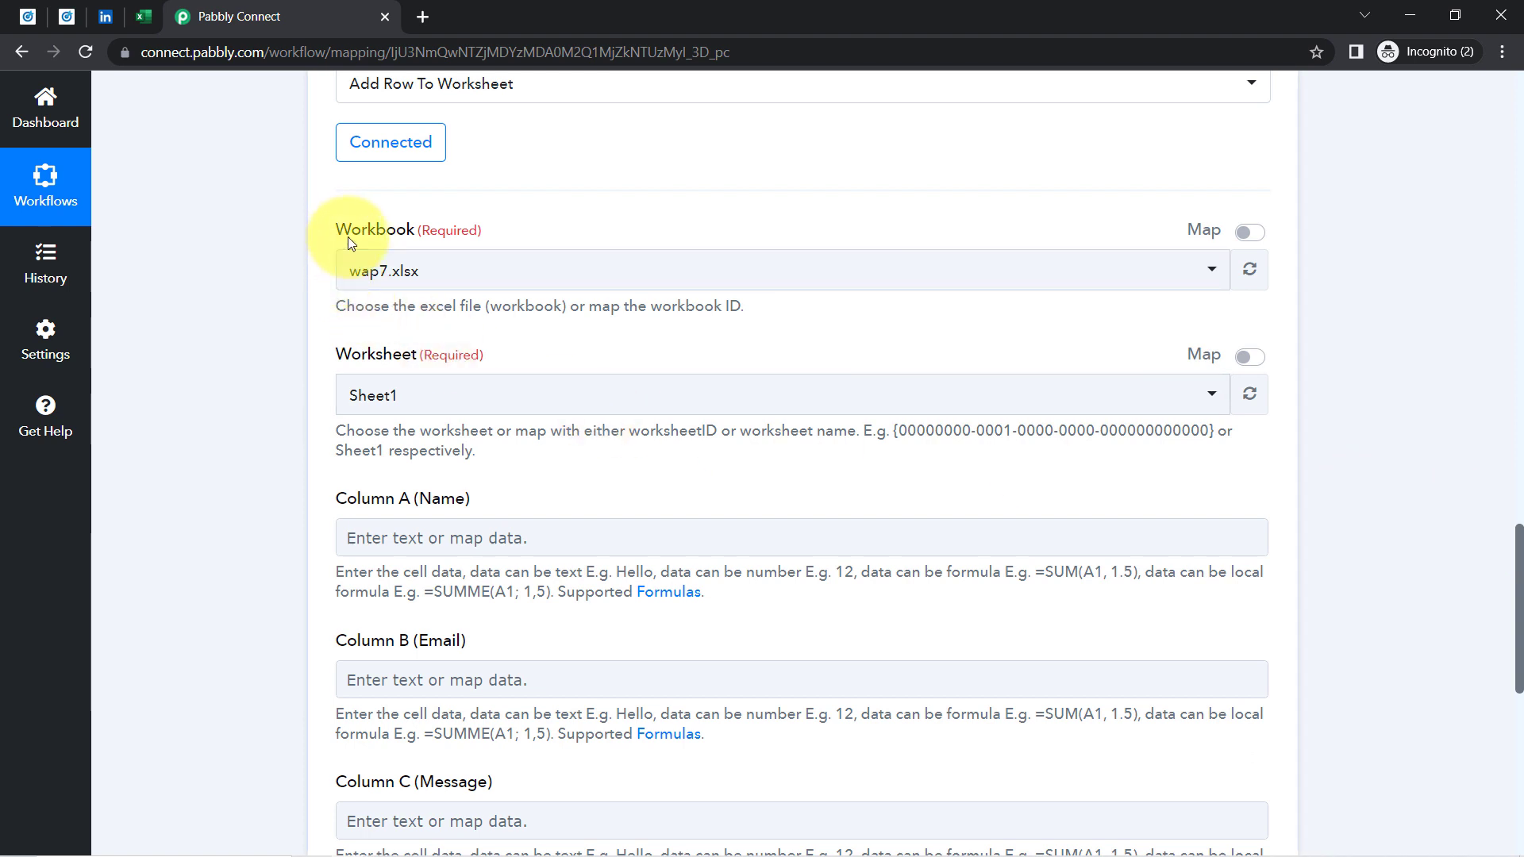
drag(348, 237, 425, 231)
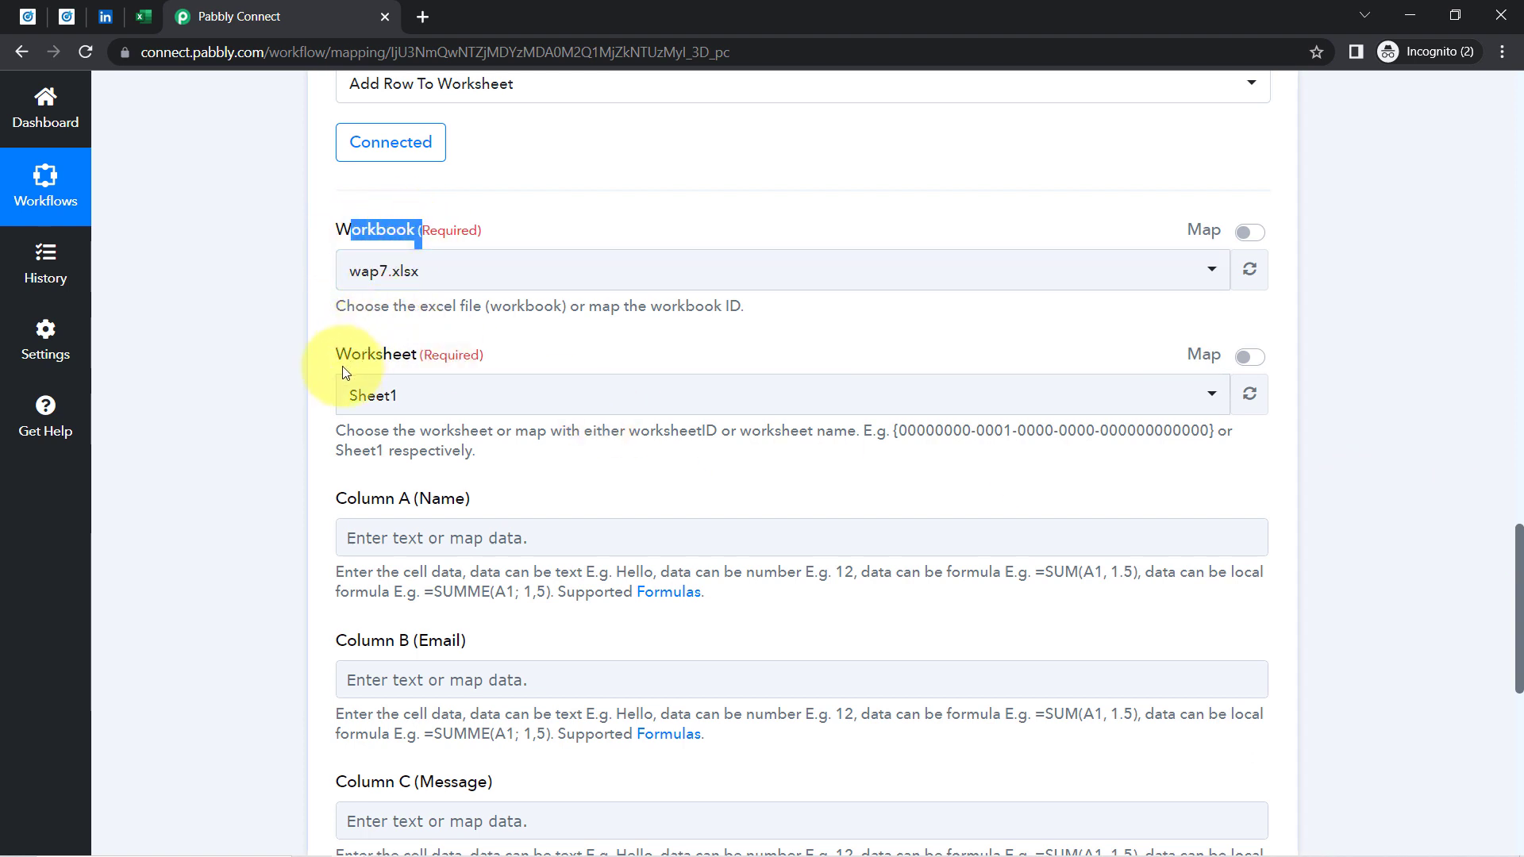
click(413, 273)
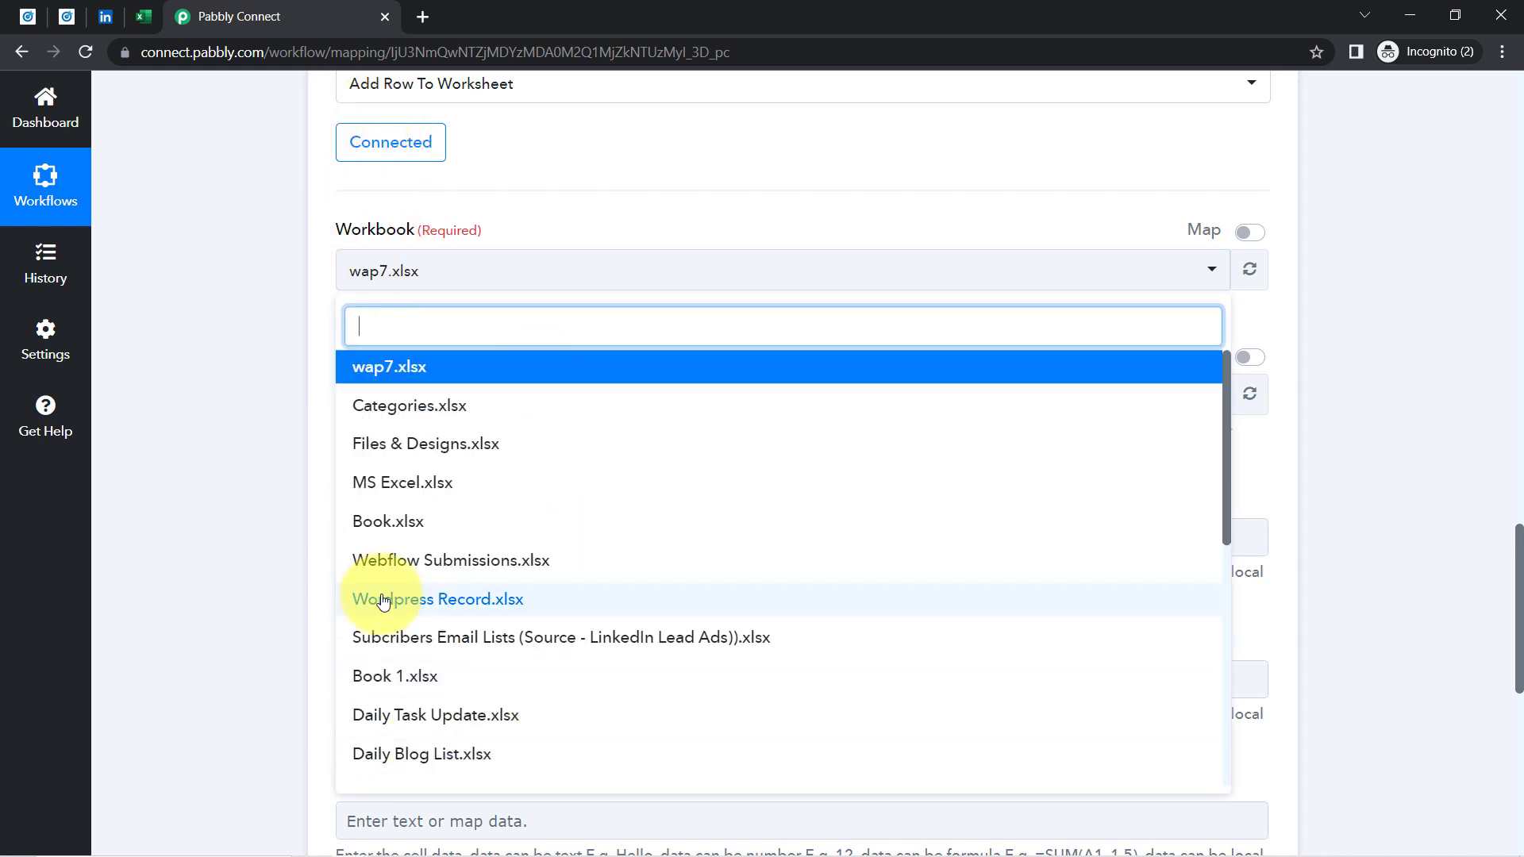
click(242, 305)
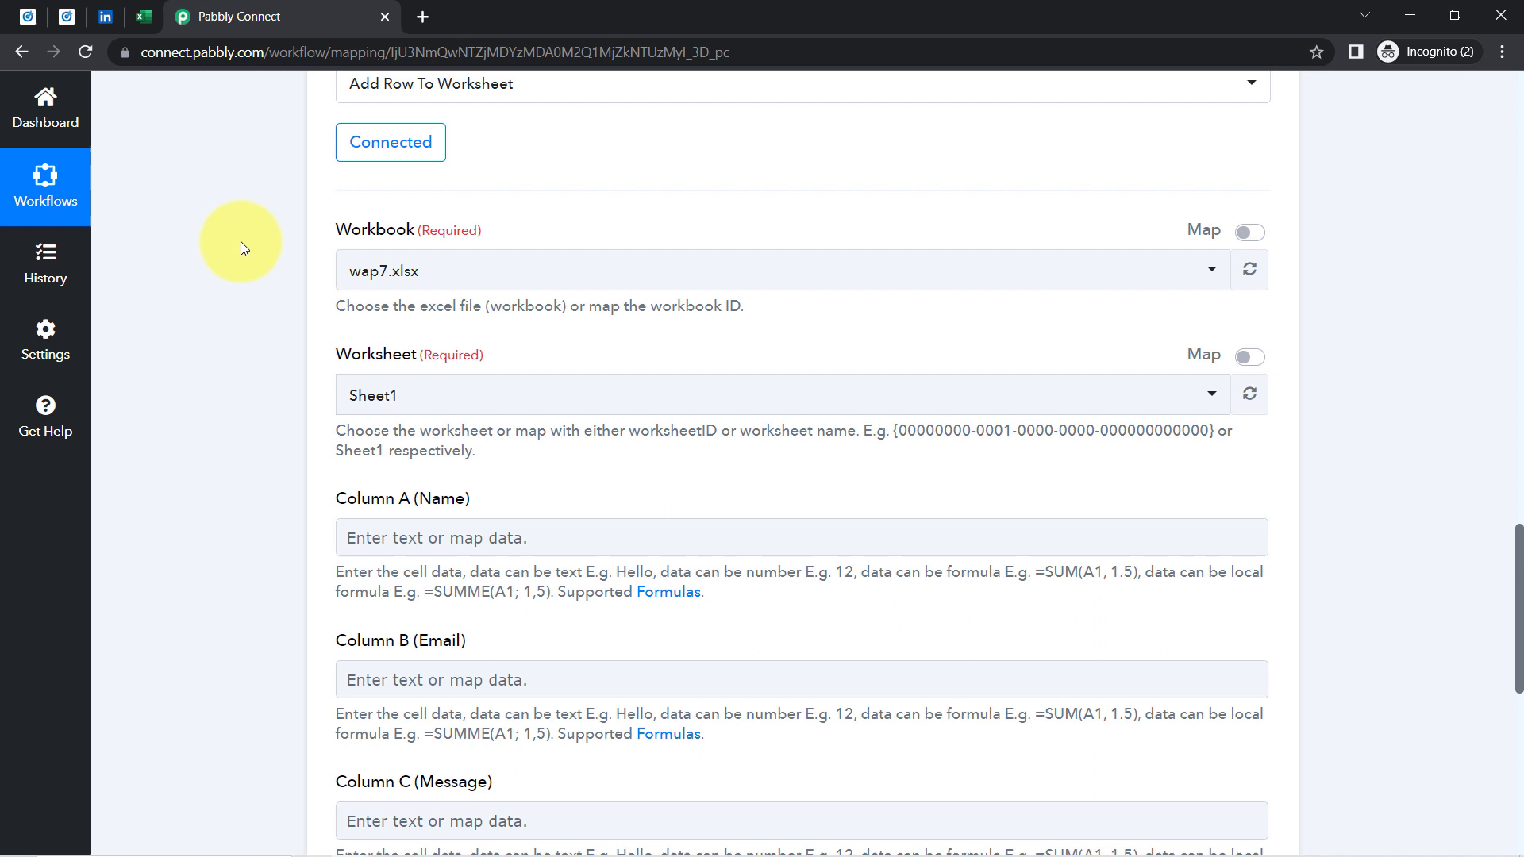
click(156, 16)
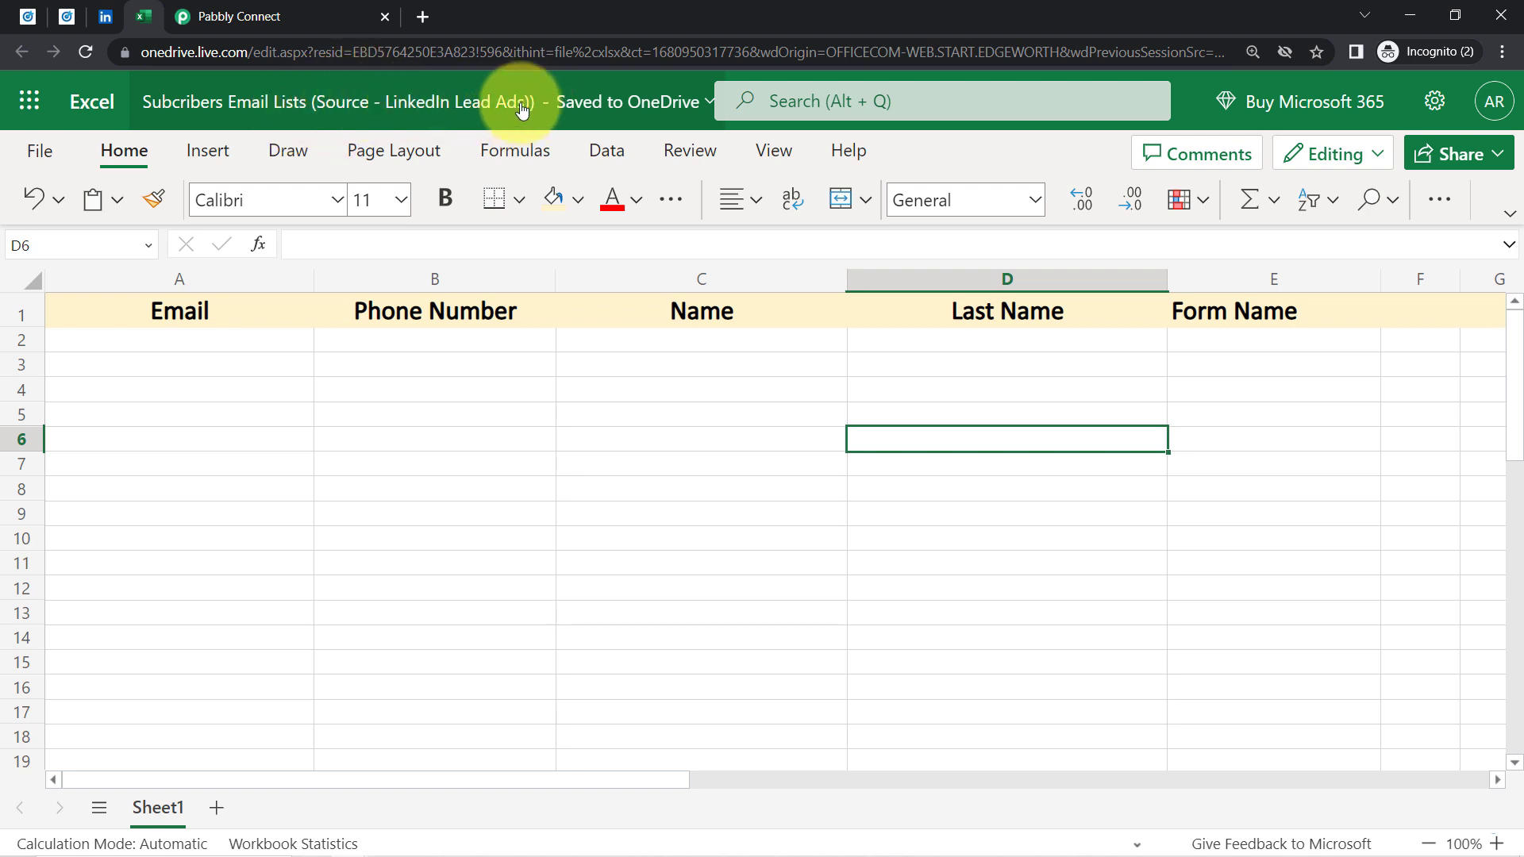
click(211, 16)
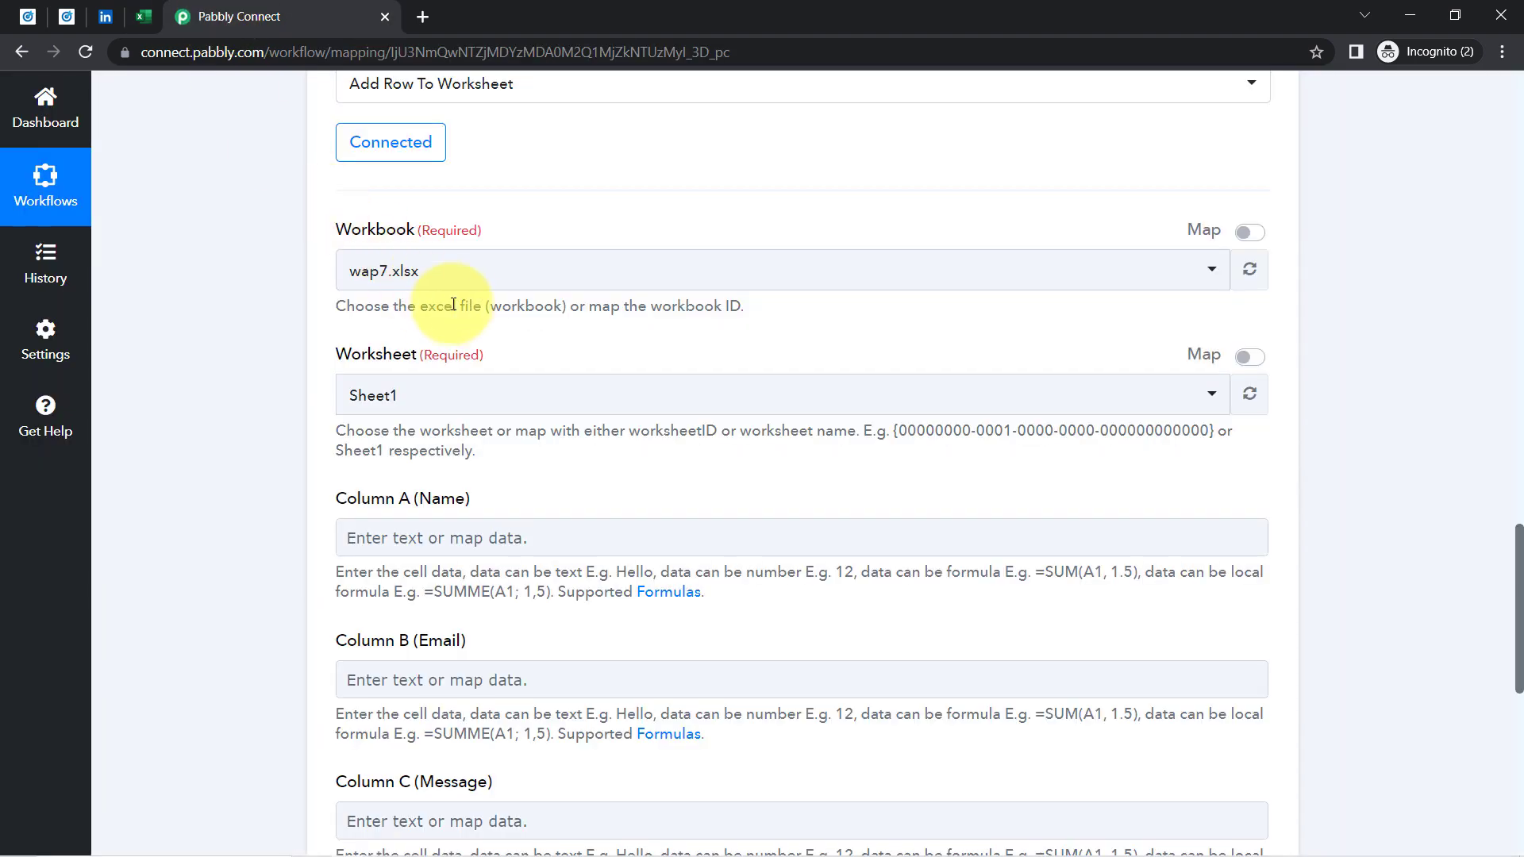
click(392, 289)
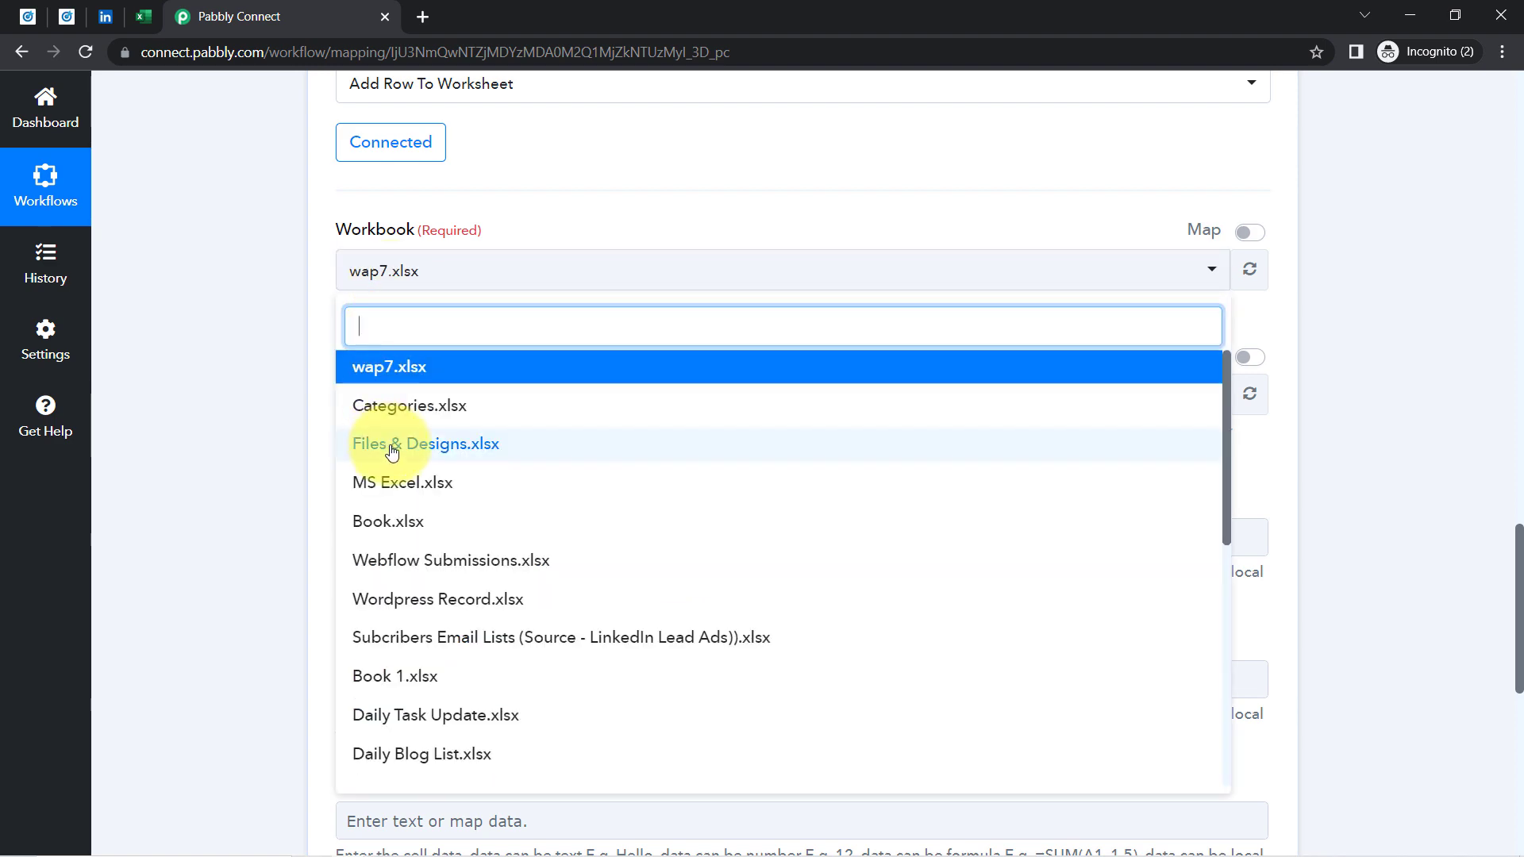
click(435, 637)
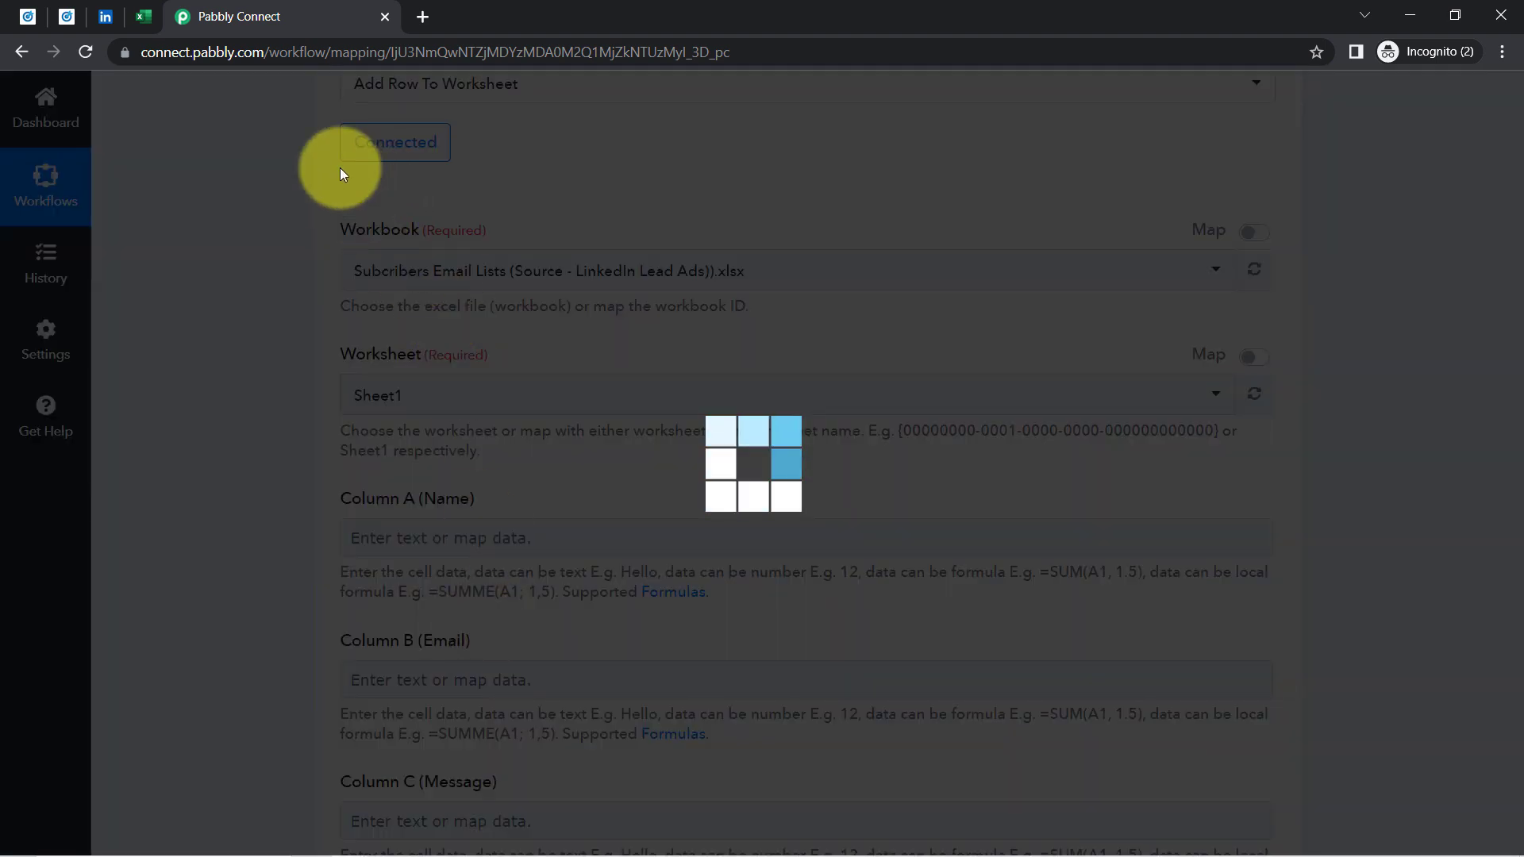
click(144, 16)
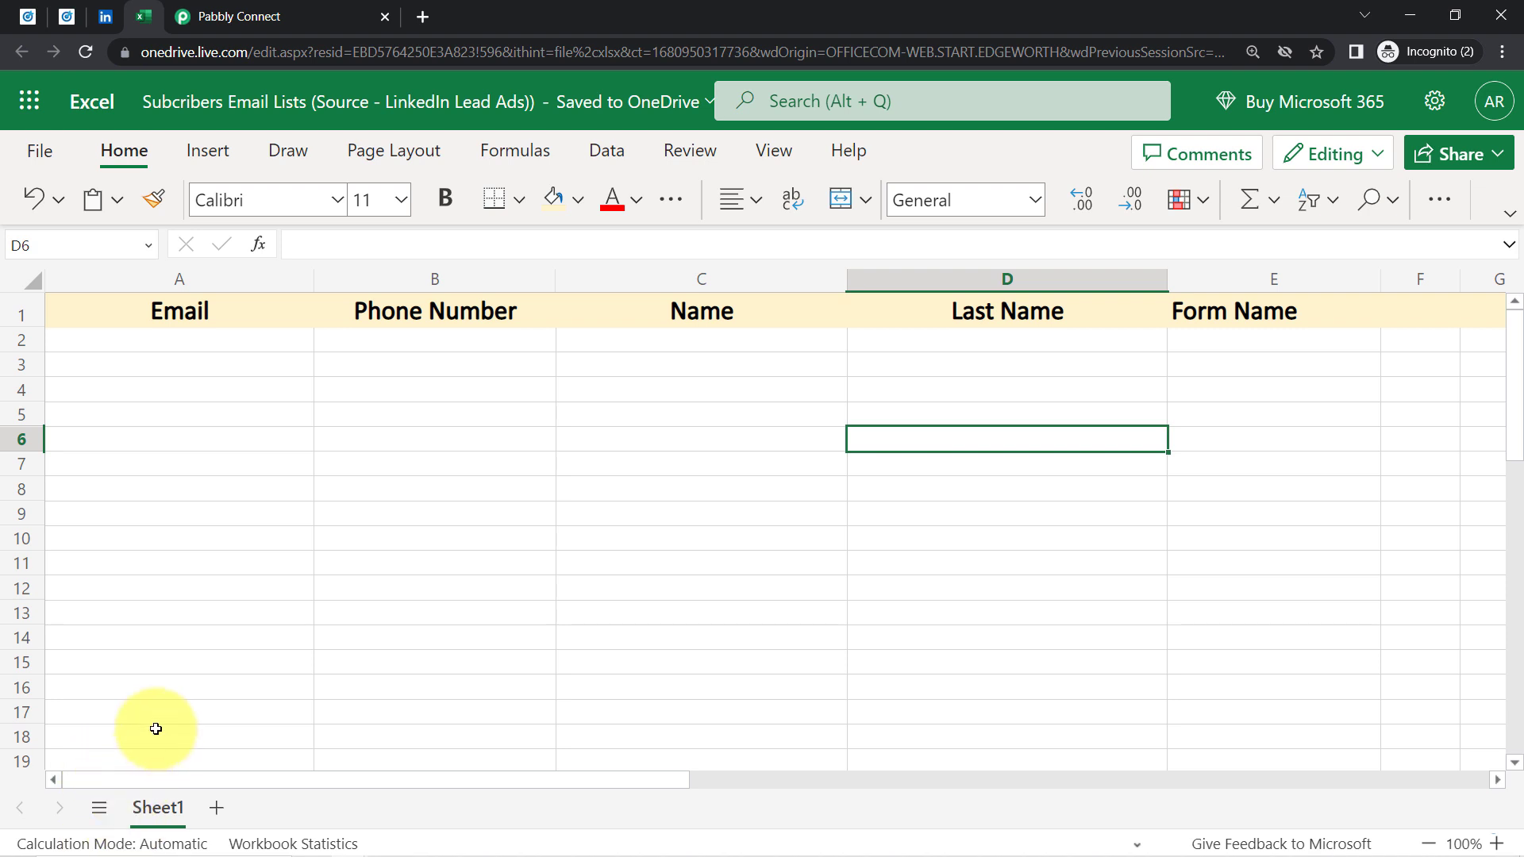
Go through the Excel headers in columns A–E: Email, Phone Number, Name, Last Name, Form Name
click(251, 15)
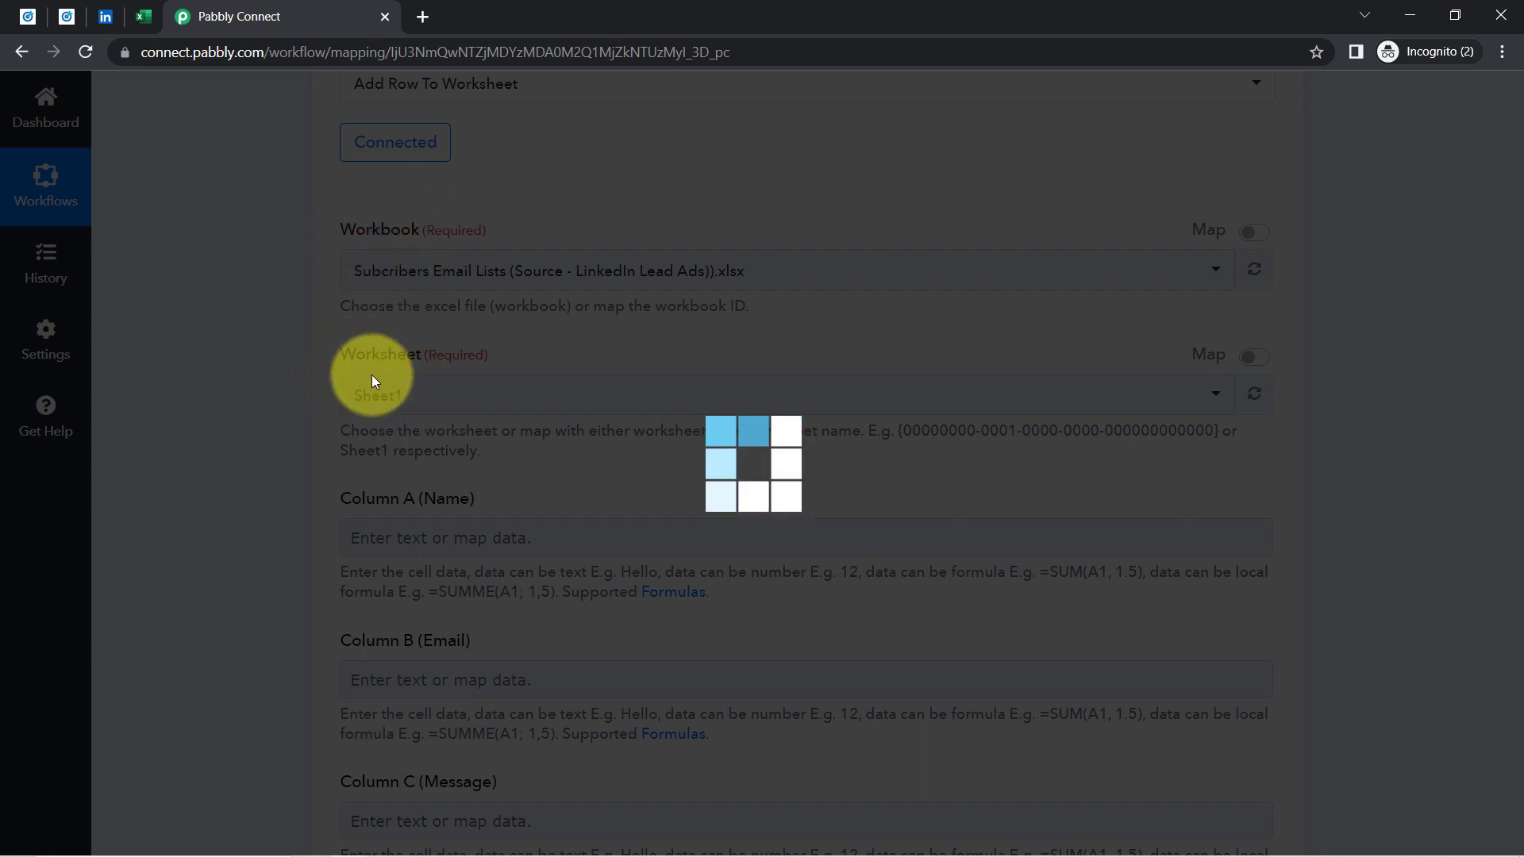
click(147, 23)
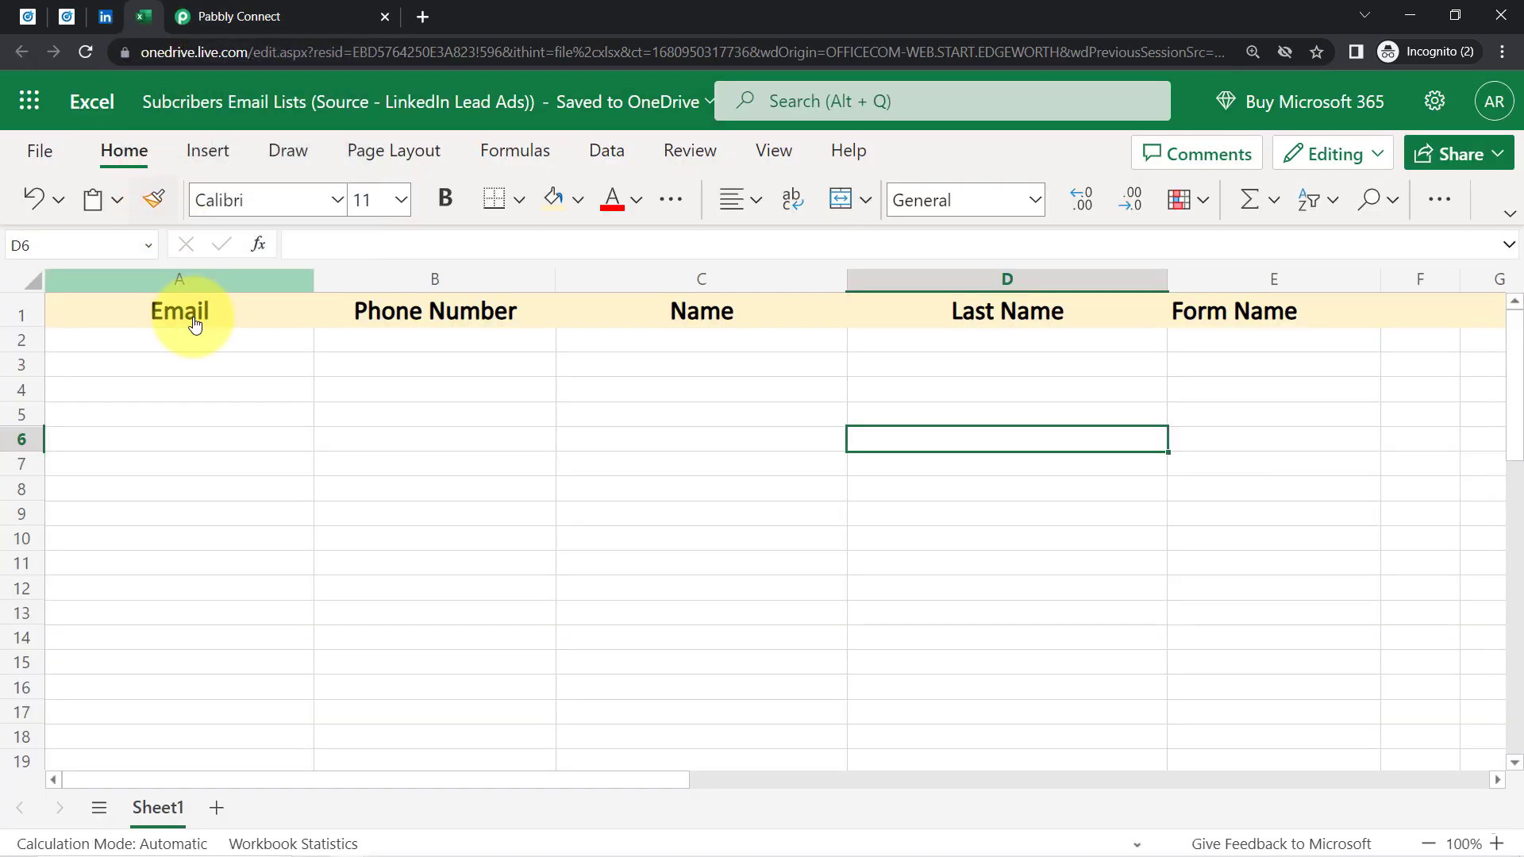
click(163, 279)
click(445, 271)
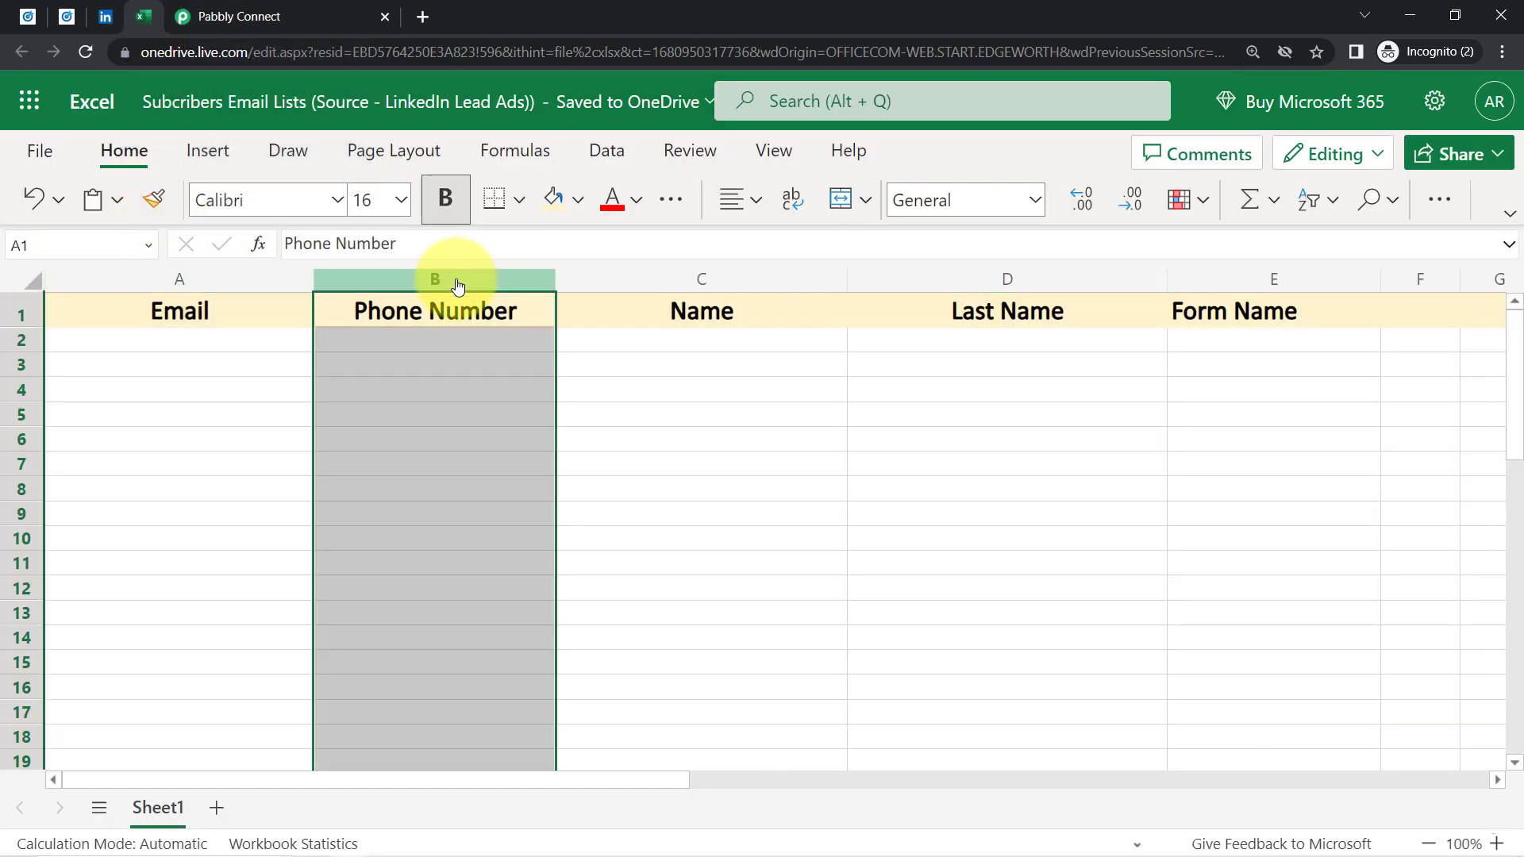
click(700, 284)
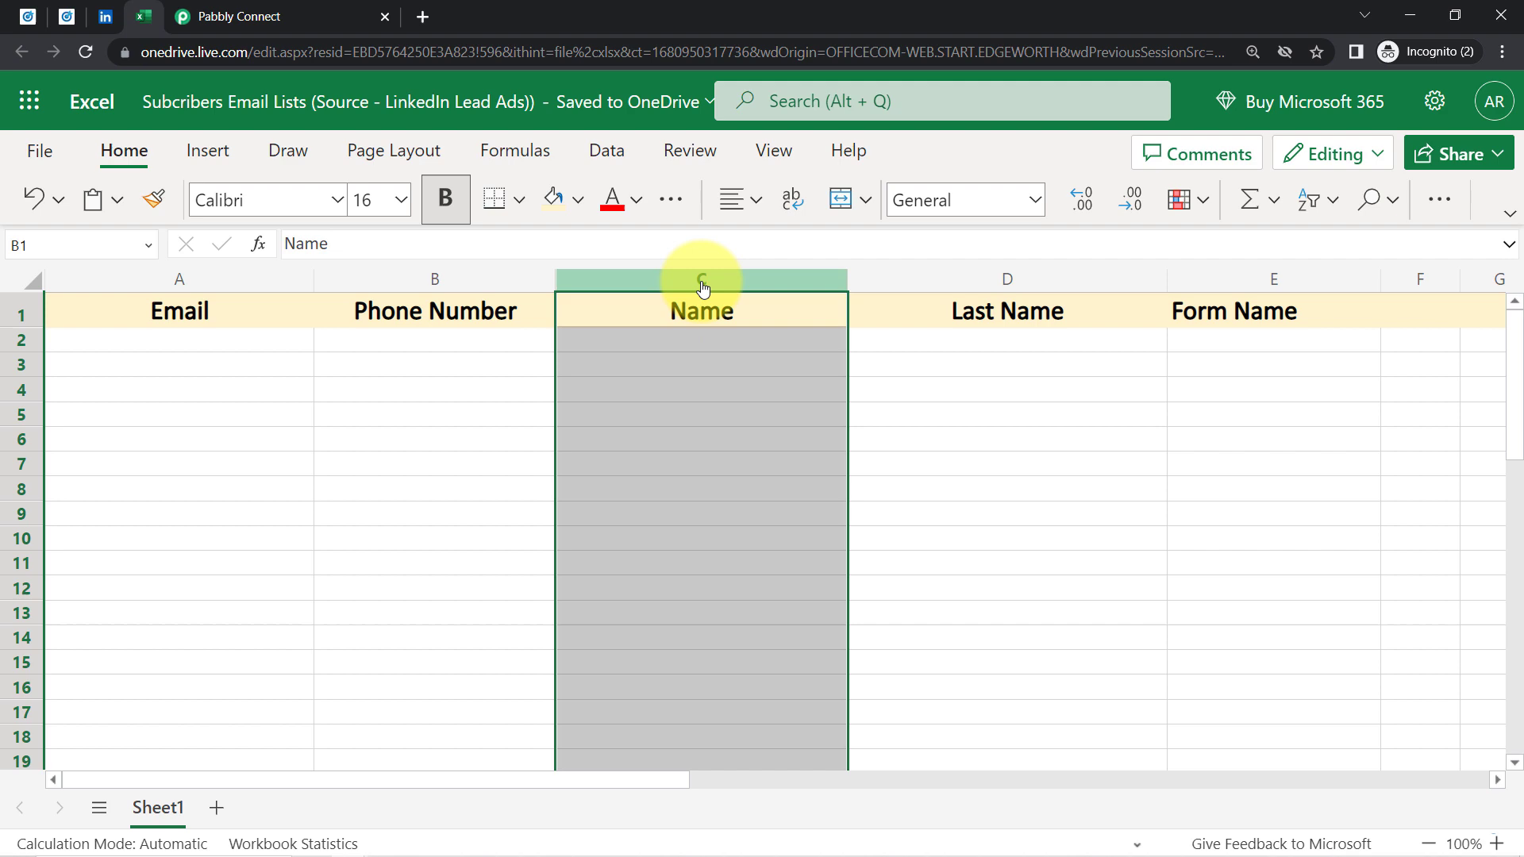
click(1010, 283)
click(1221, 286)
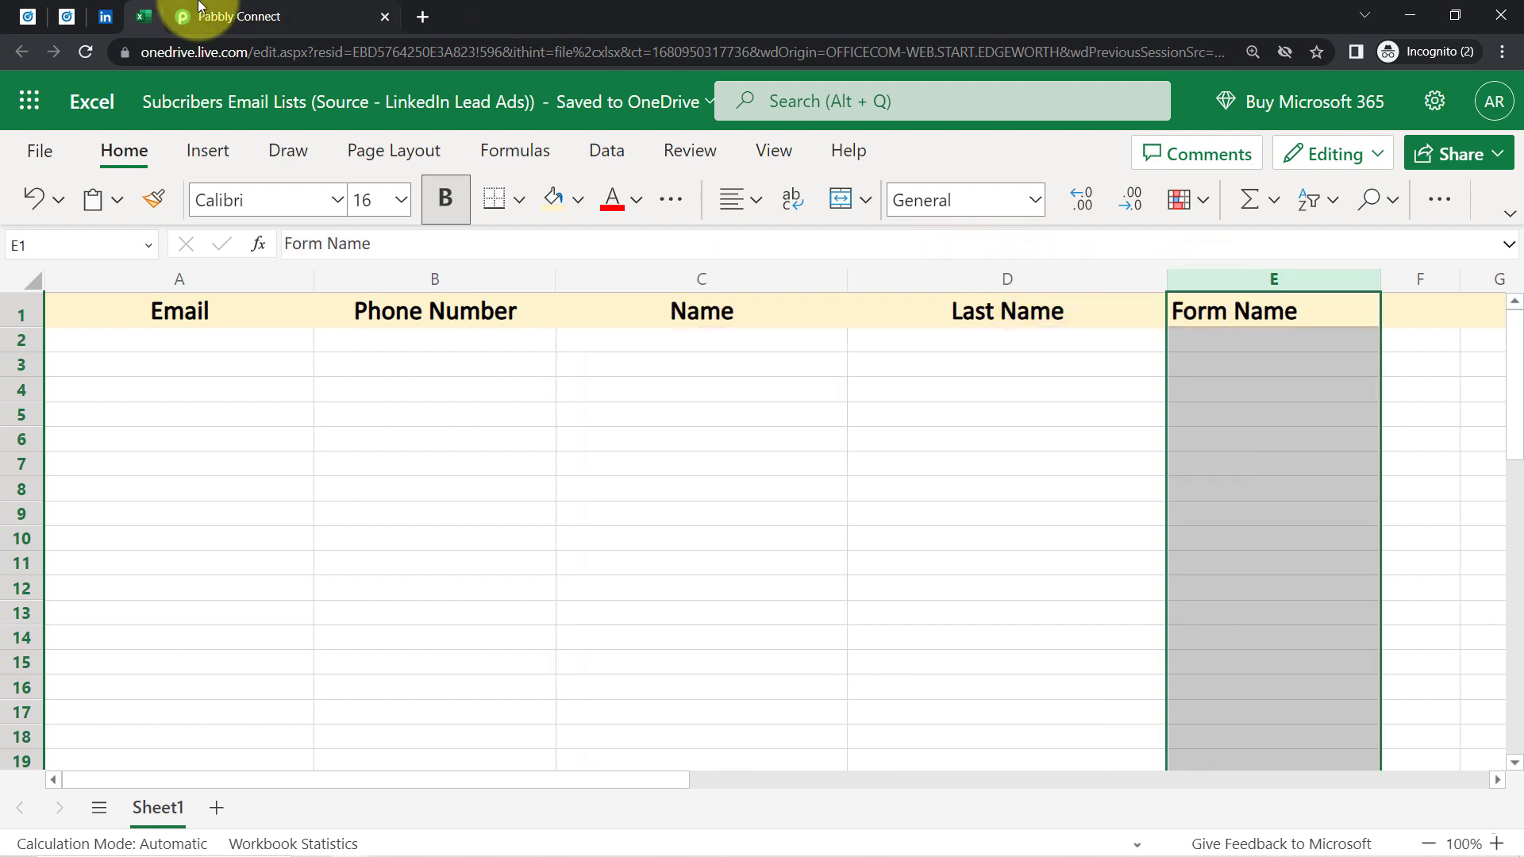
click(238, 16)
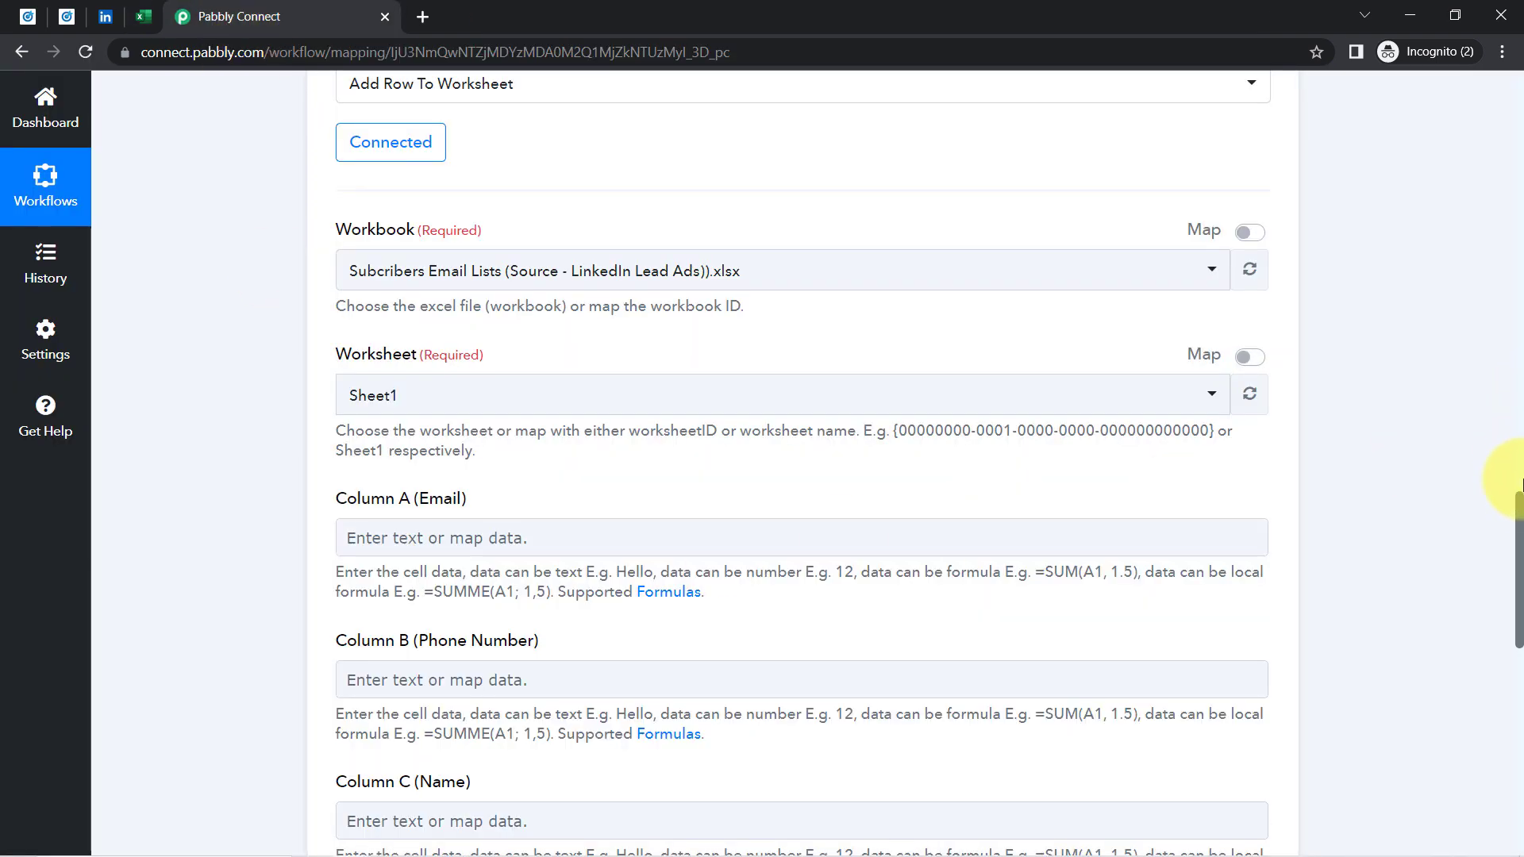
Scroll the Pabbly Connect action down to Sheet1's empty Column A–E fields, after deselecting Excel's columns
drag(1518, 500, 1518, 603)
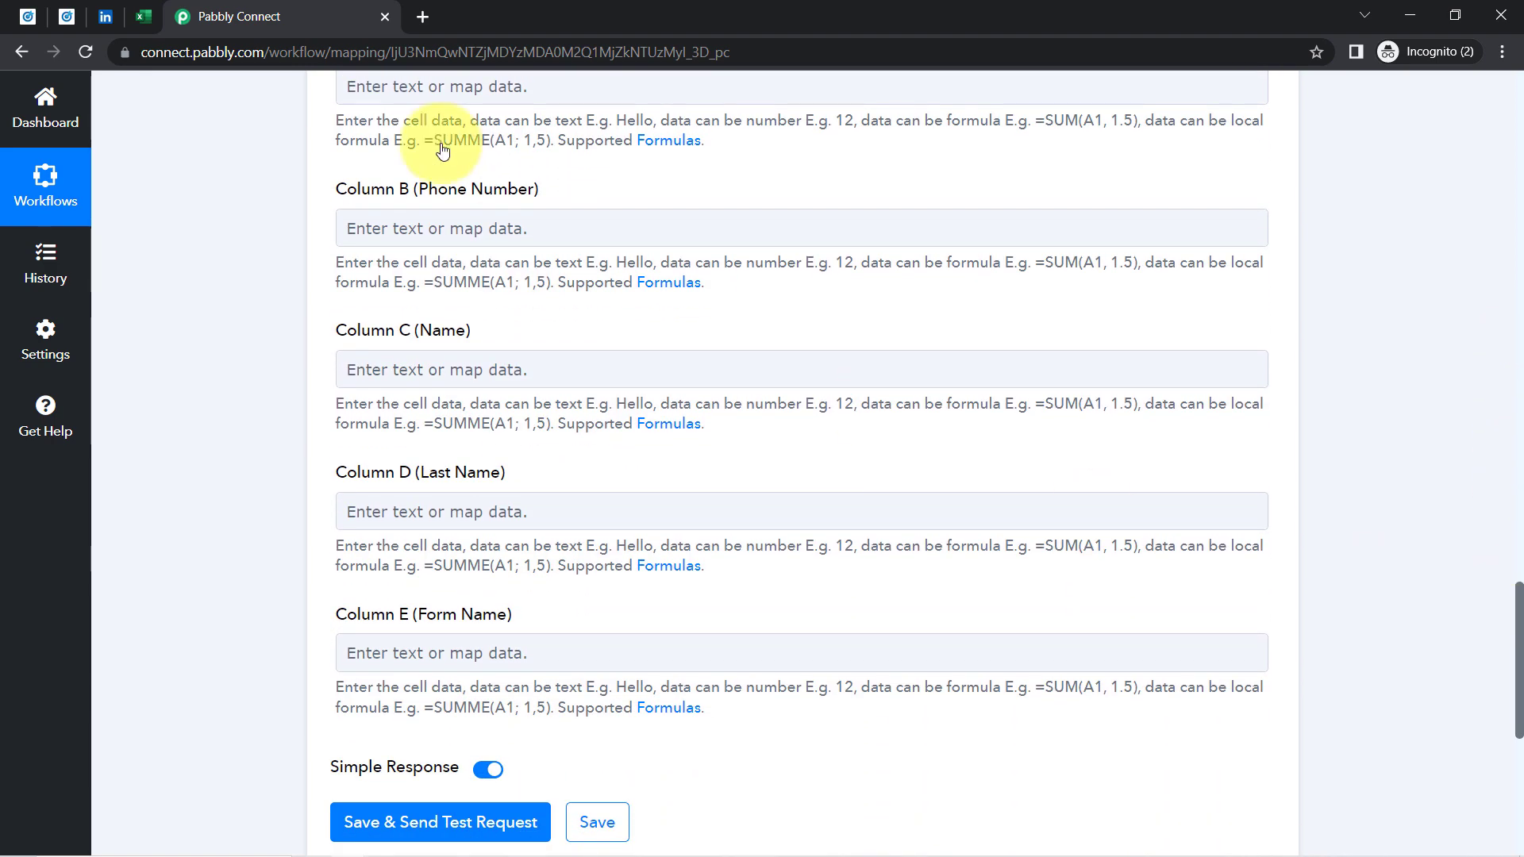
click(141, 17)
click(202, 439)
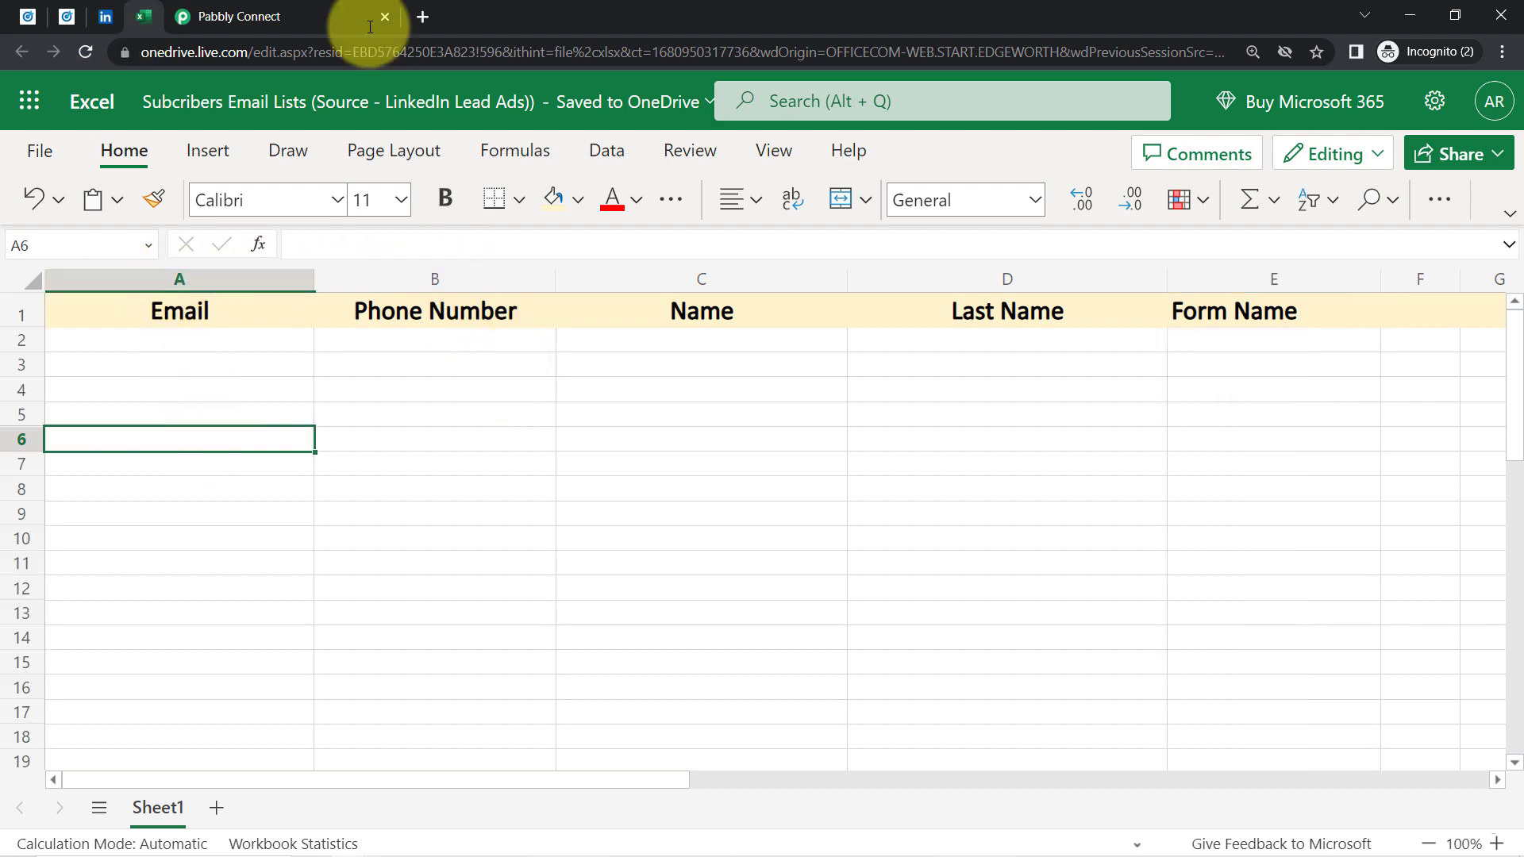
click(317, 10)
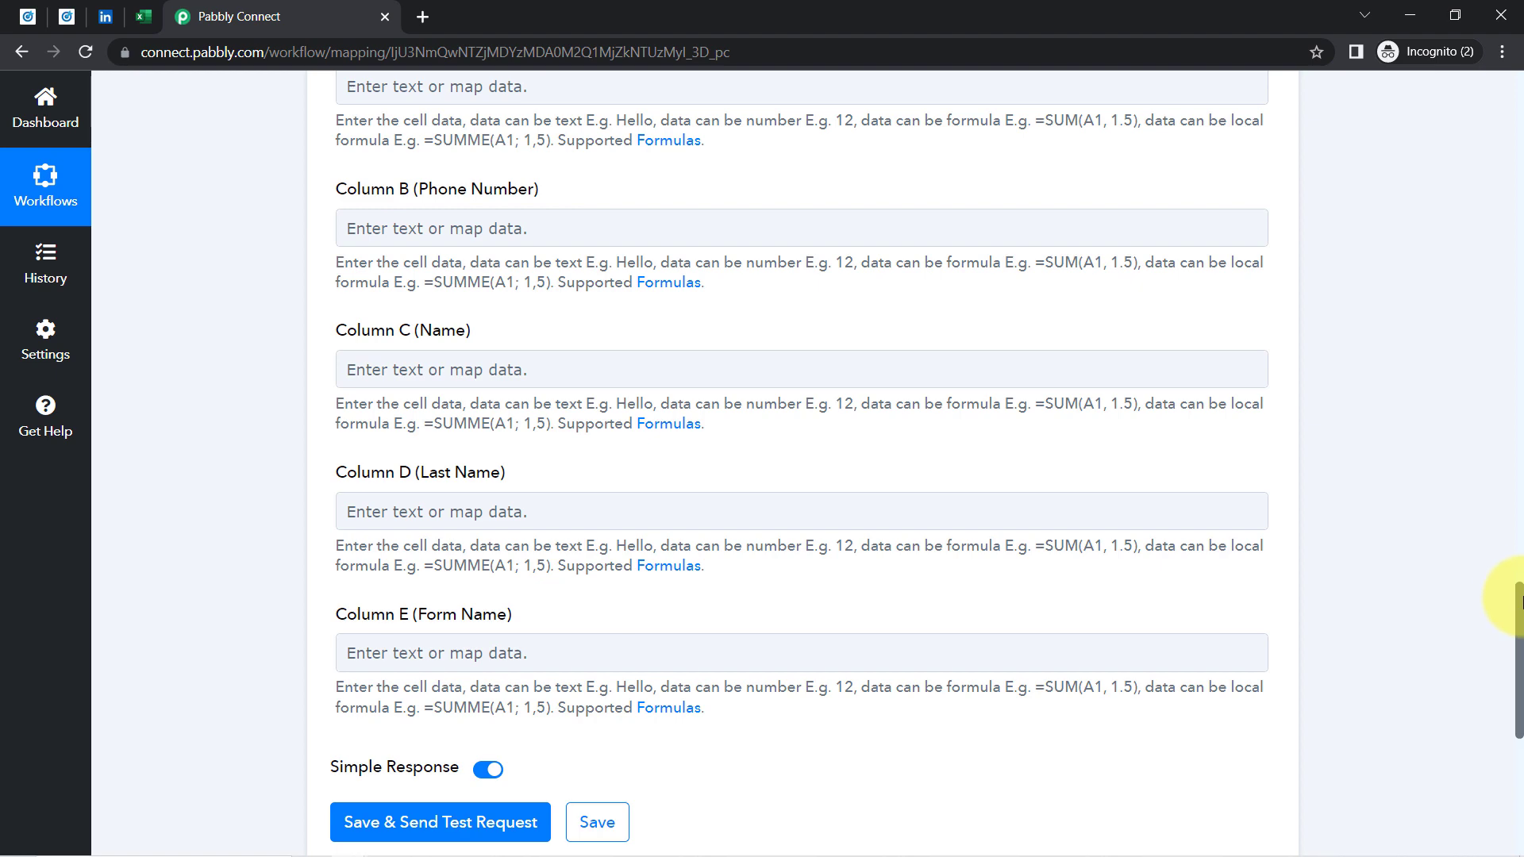
scroll(1516, 579, up, 3)
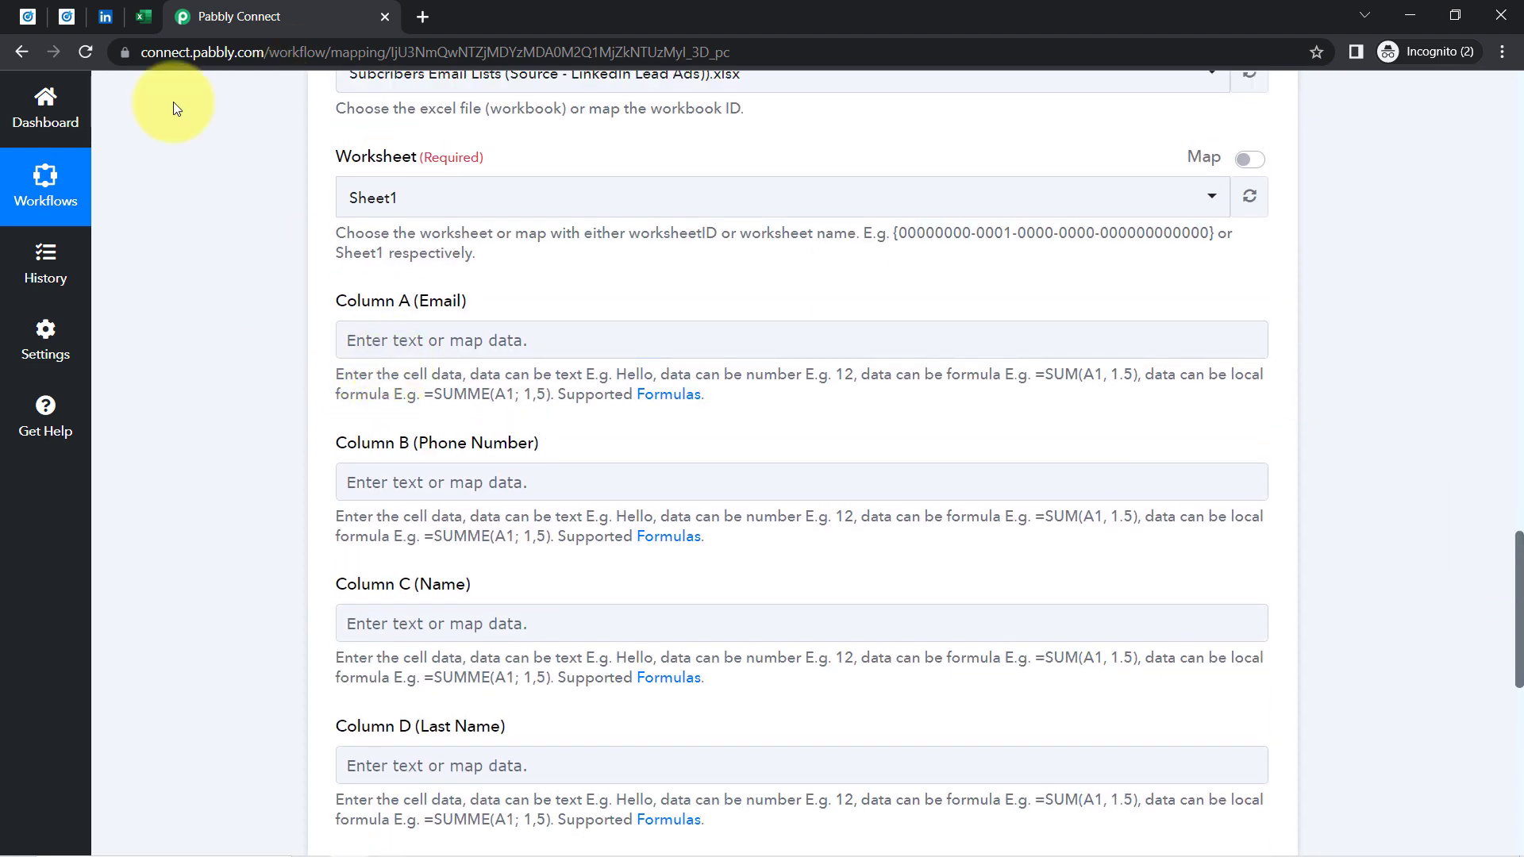
click(143, 16)
click(208, 16)
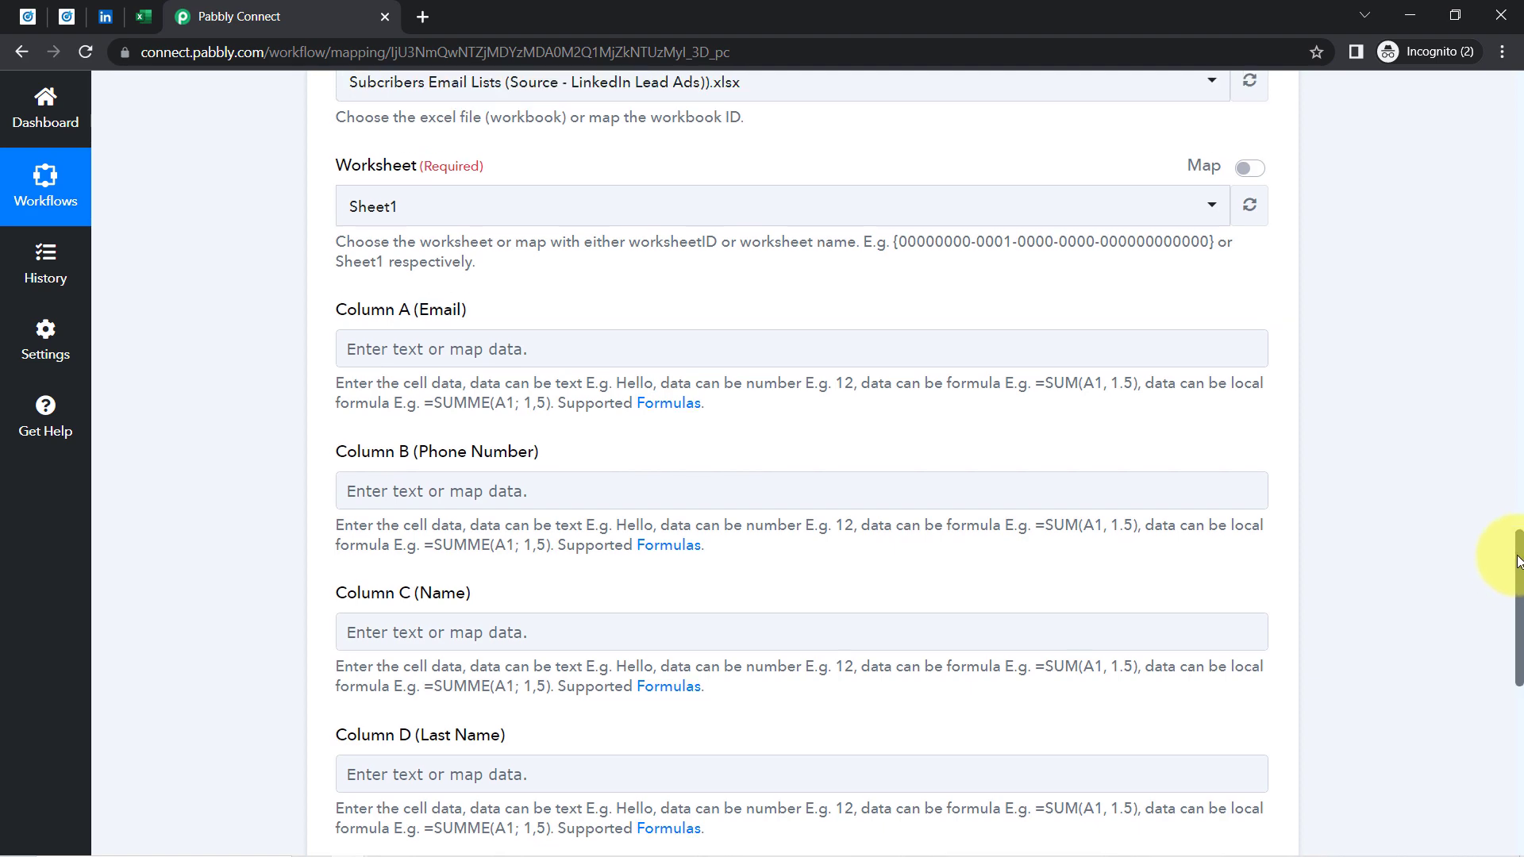
drag(1500, 635, 1489, 333)
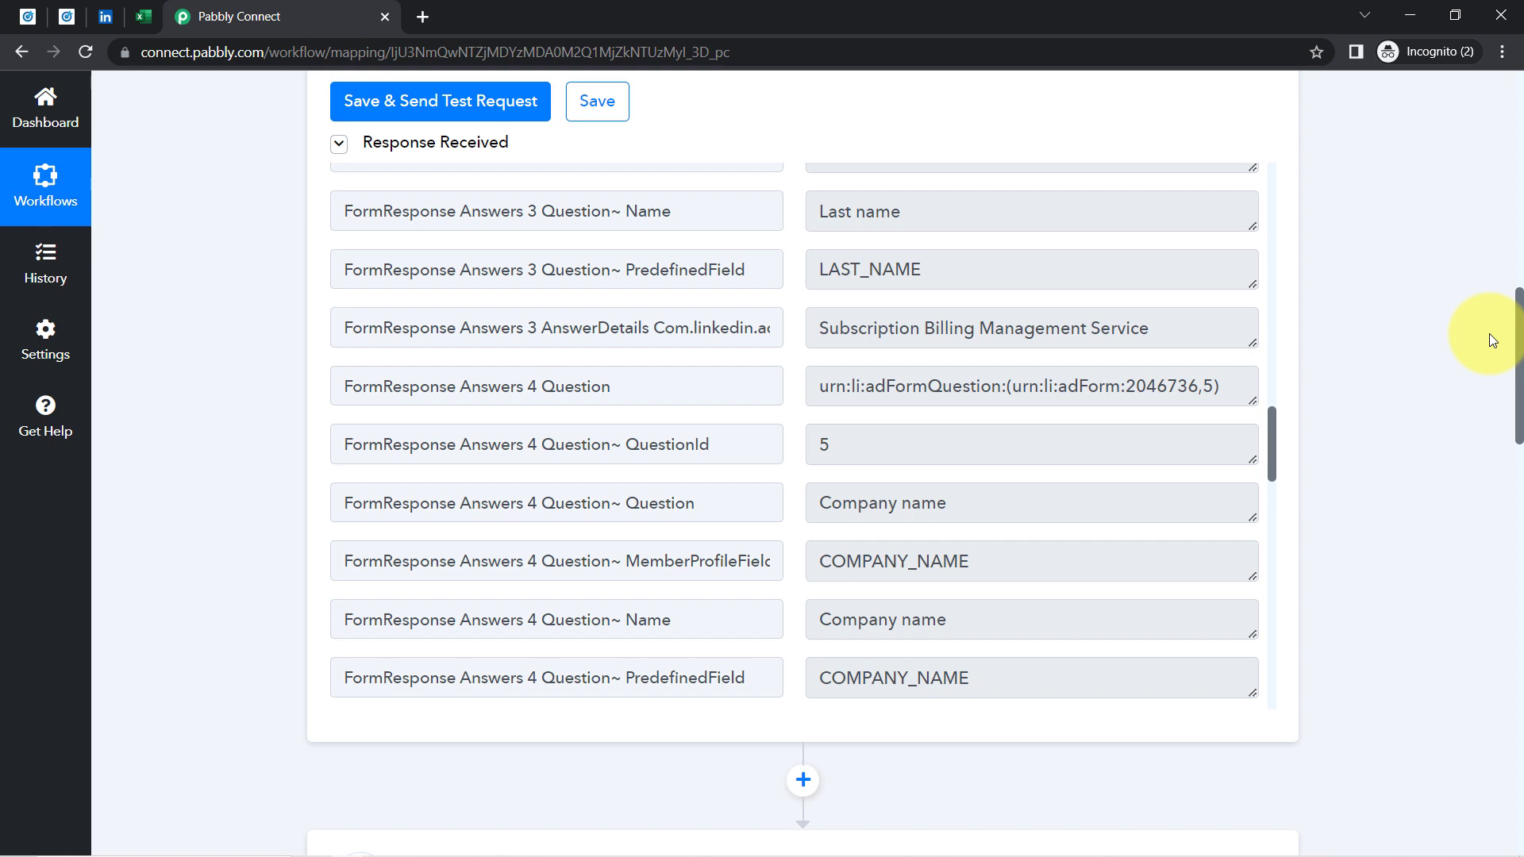
drag(1491, 340, 1515, 609)
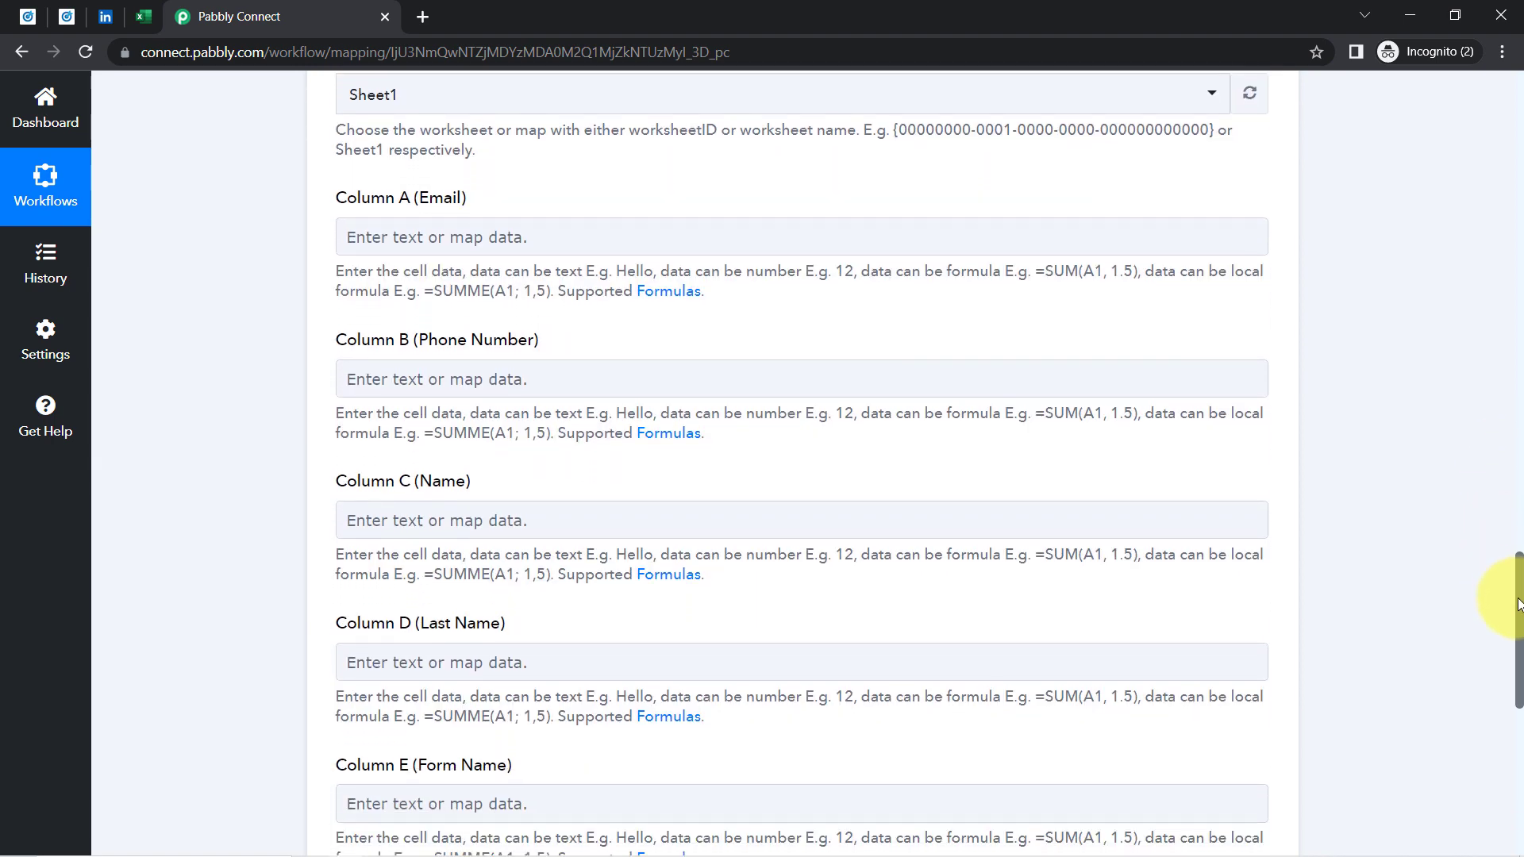
Map the lead's email address into Column A and phone number into Column B
click(445, 238)
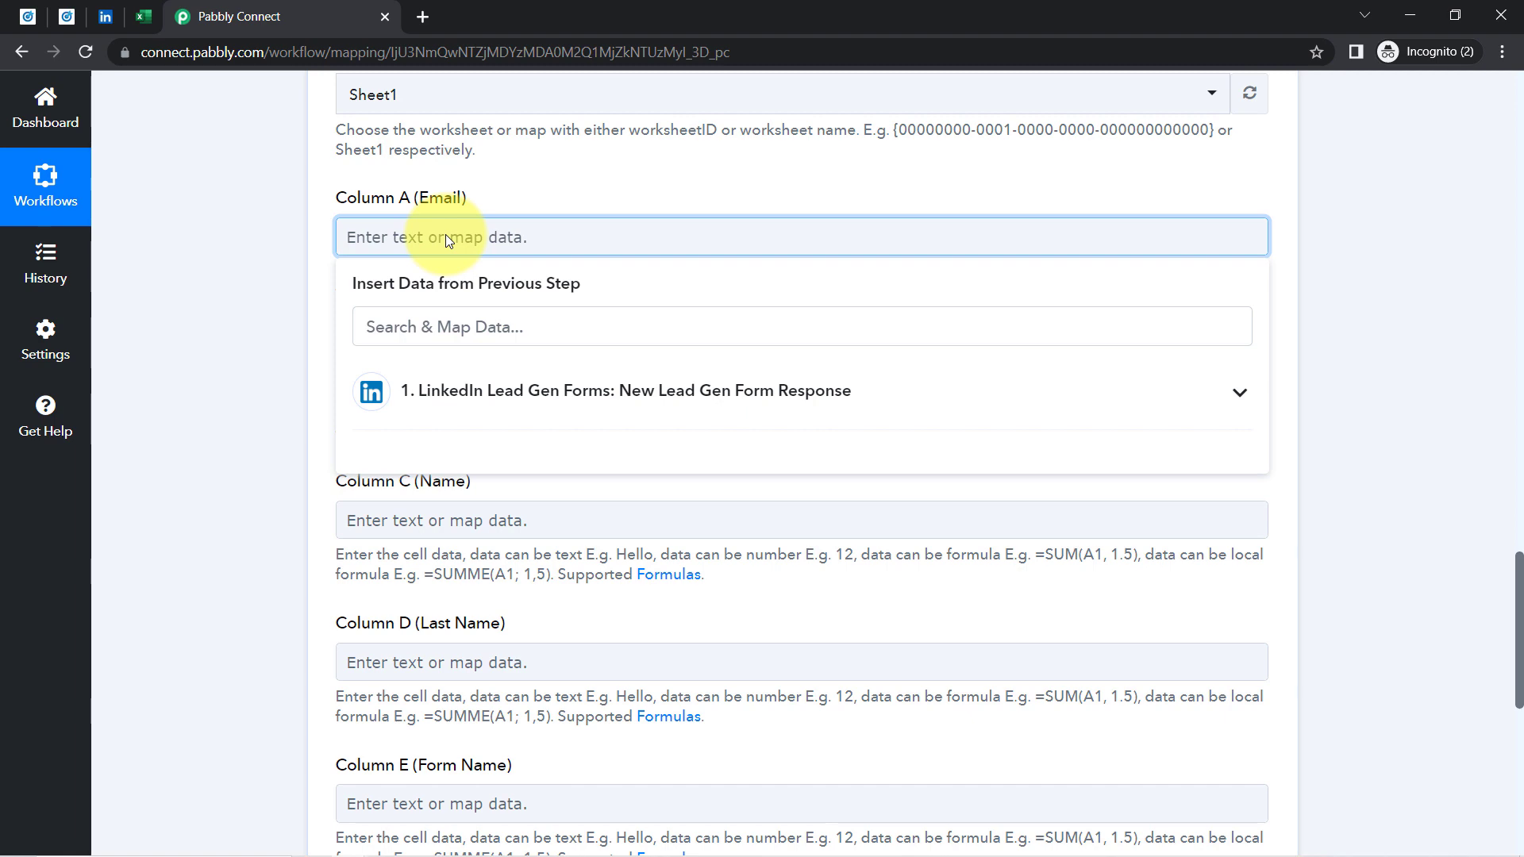
click(428, 391)
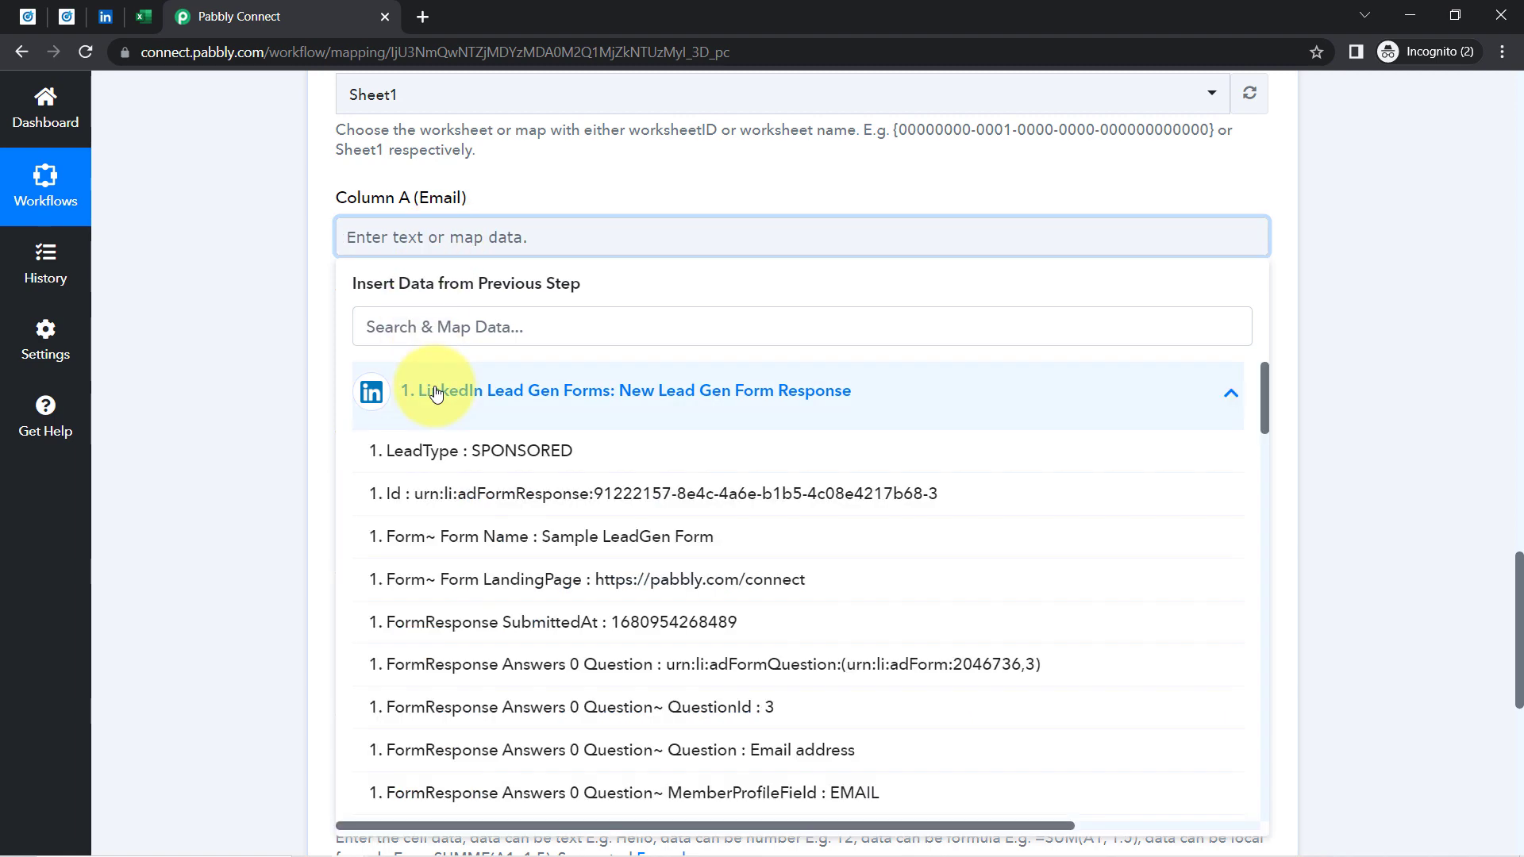
click(368, 328)
text(@)
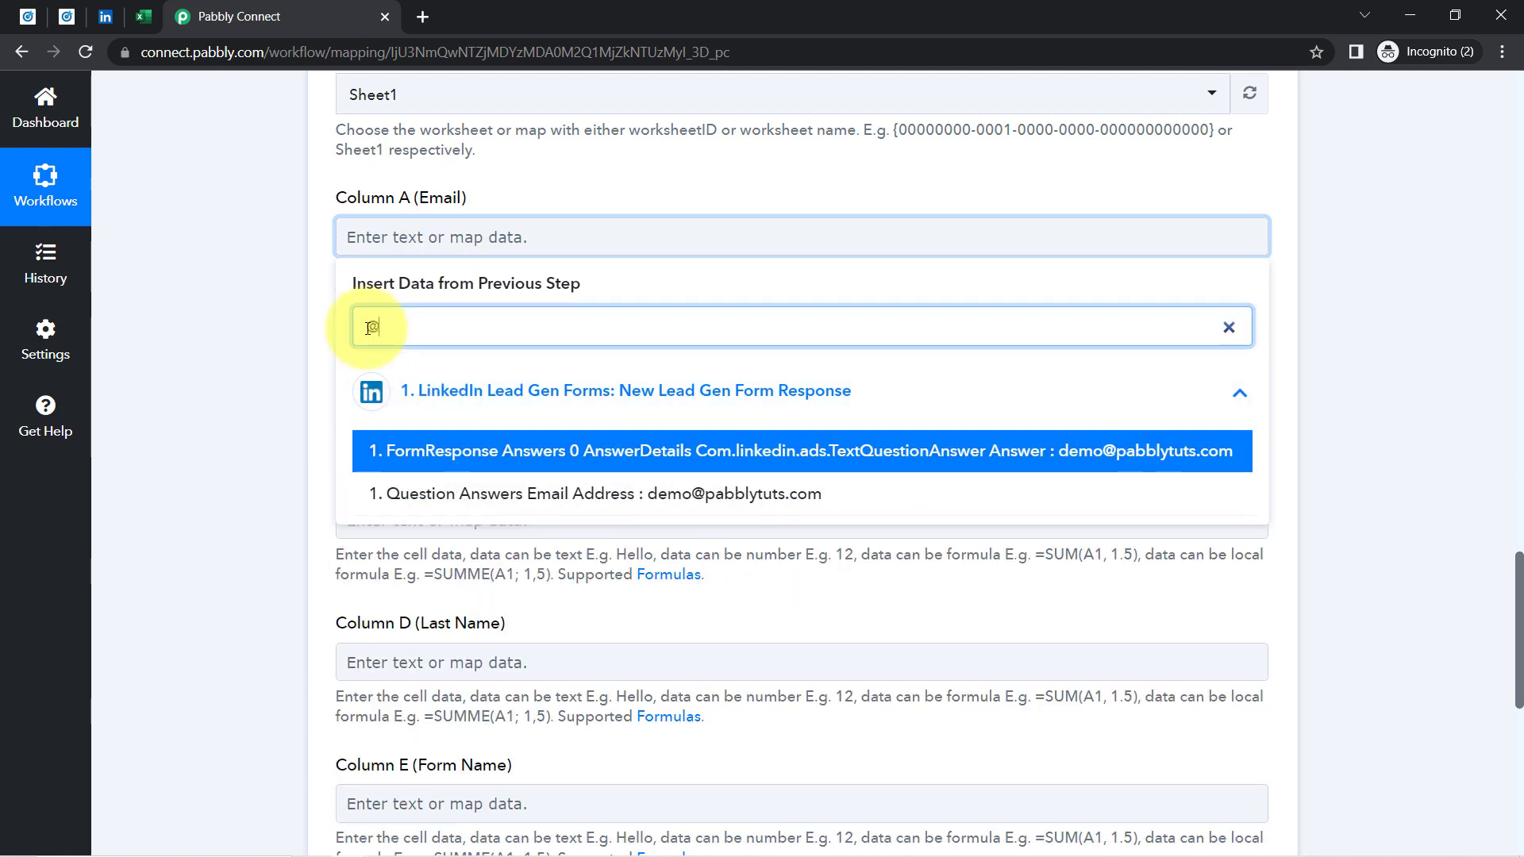
click(569, 494)
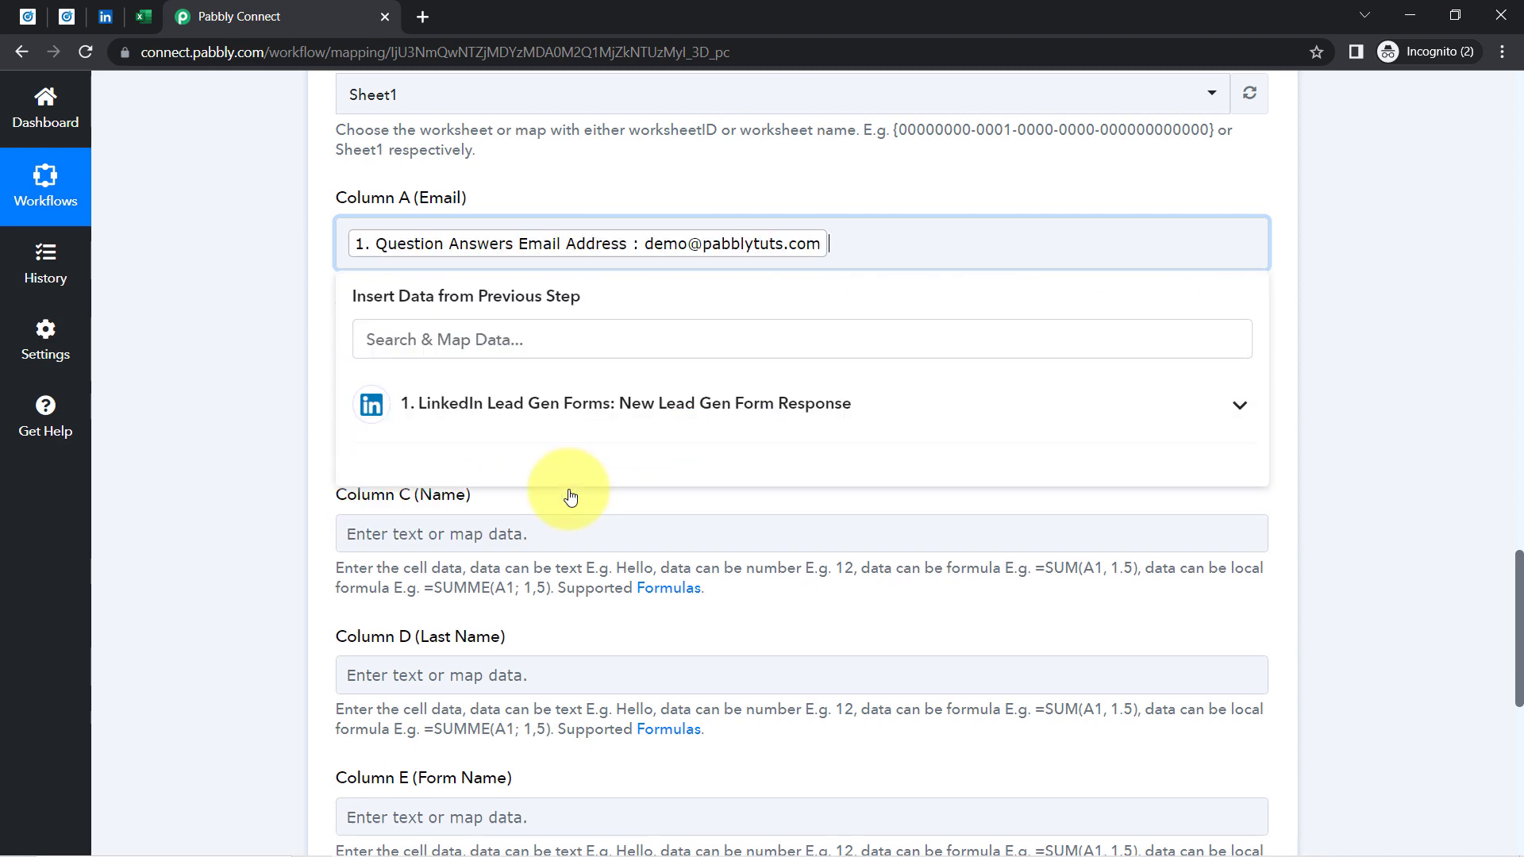
click(279, 365)
click(449, 393)
click(388, 480)
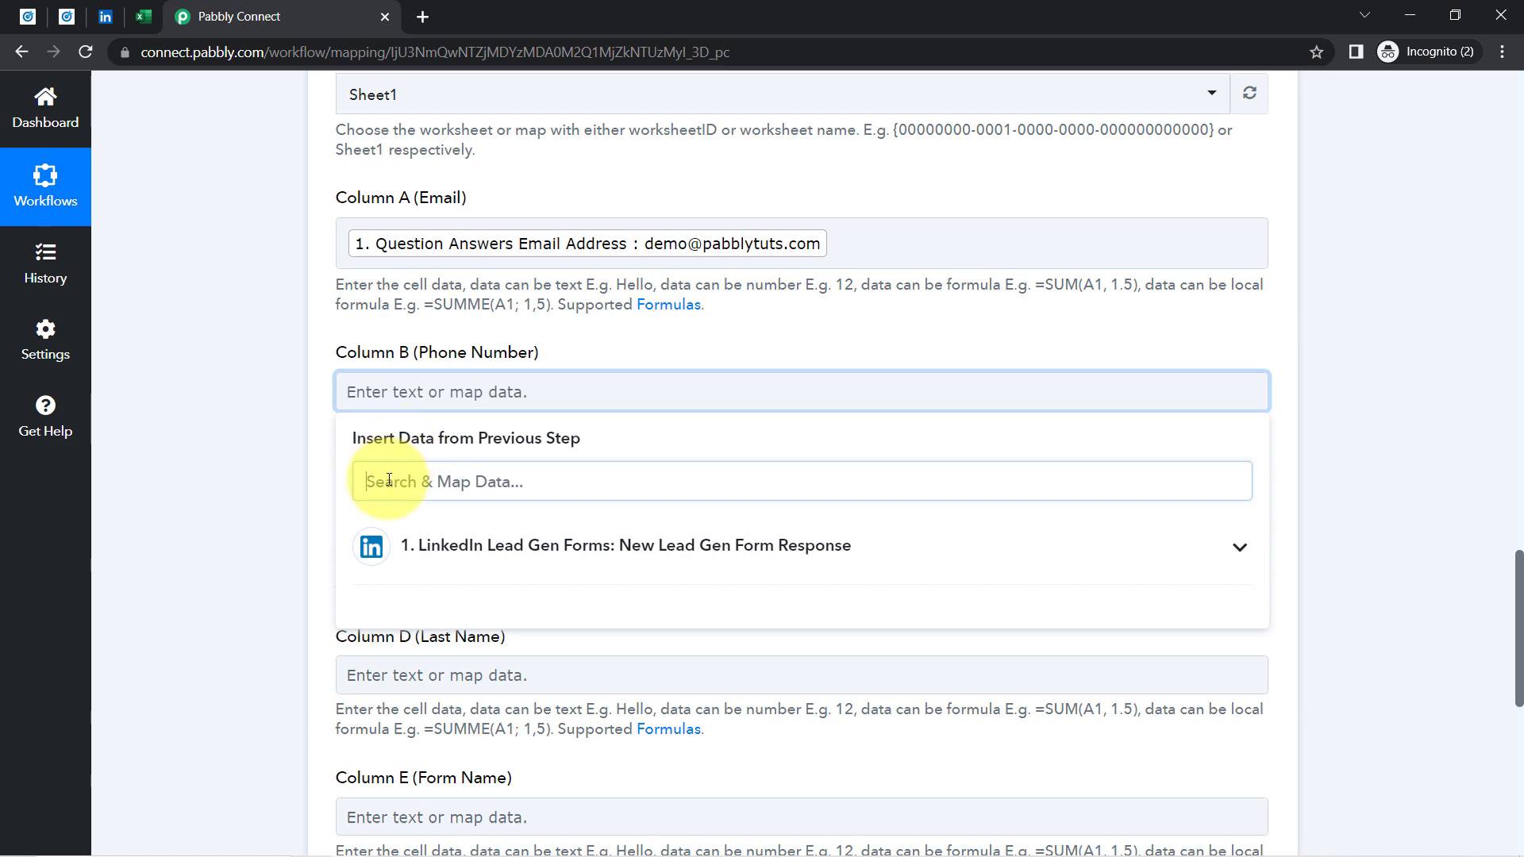
text(922)
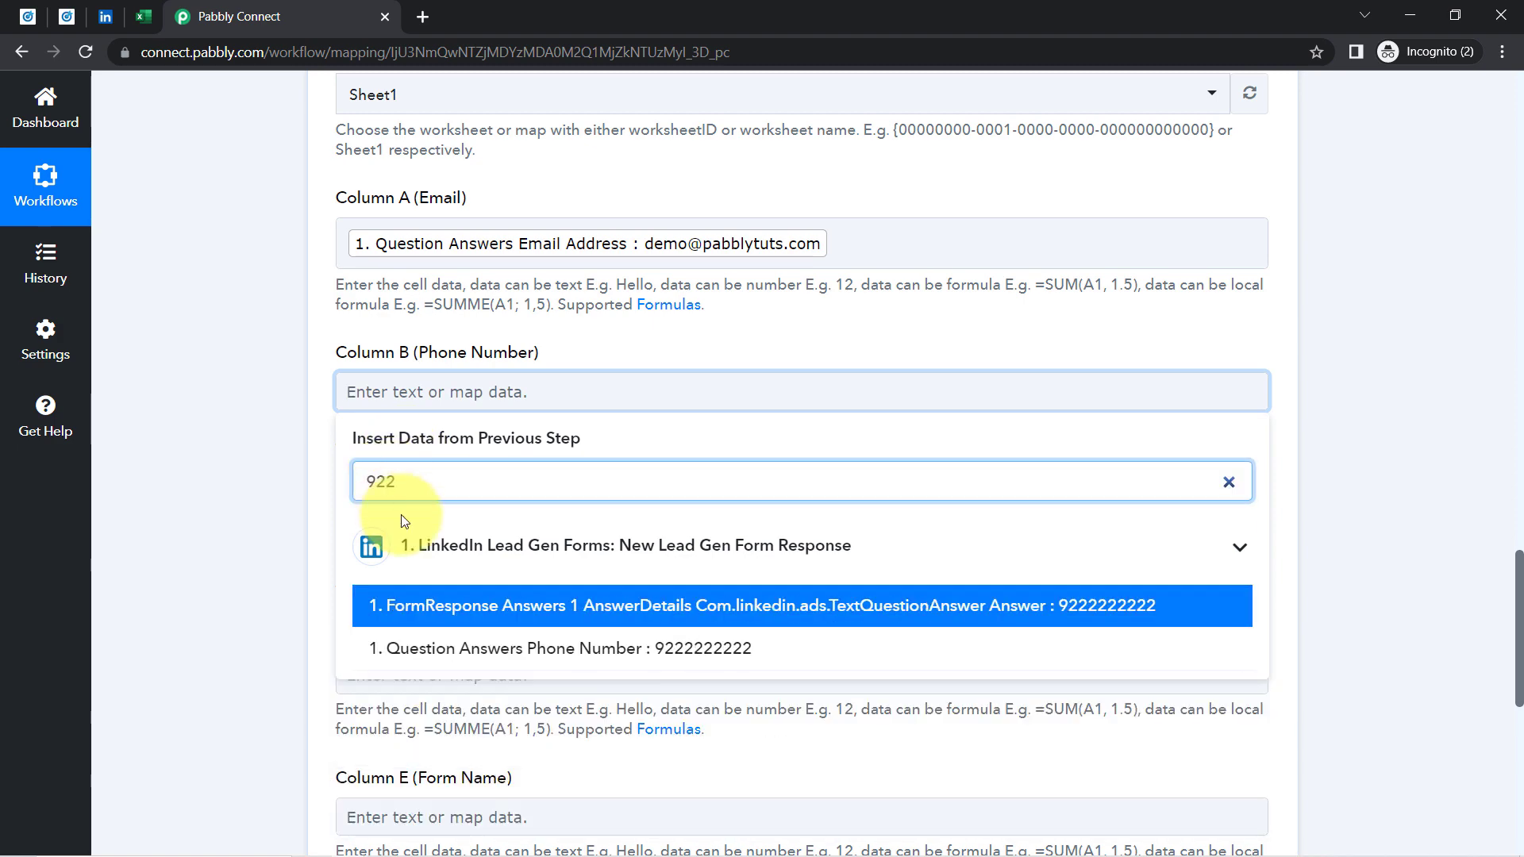
click(593, 649)
click(306, 374)
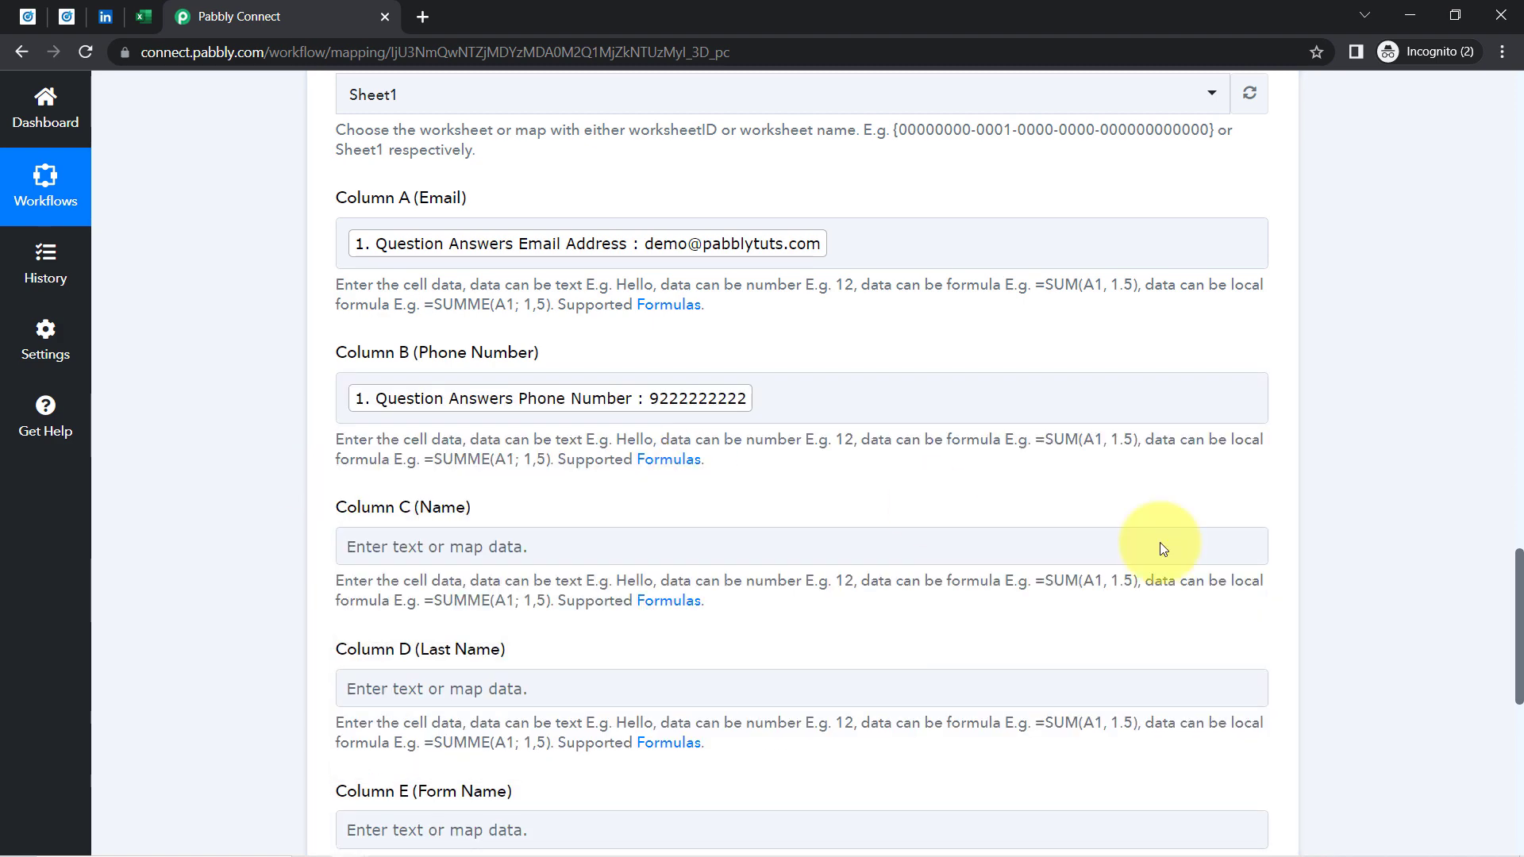
Map the lead's first name into Column C and last name into Column D
drag(1520, 600, 1519, 635)
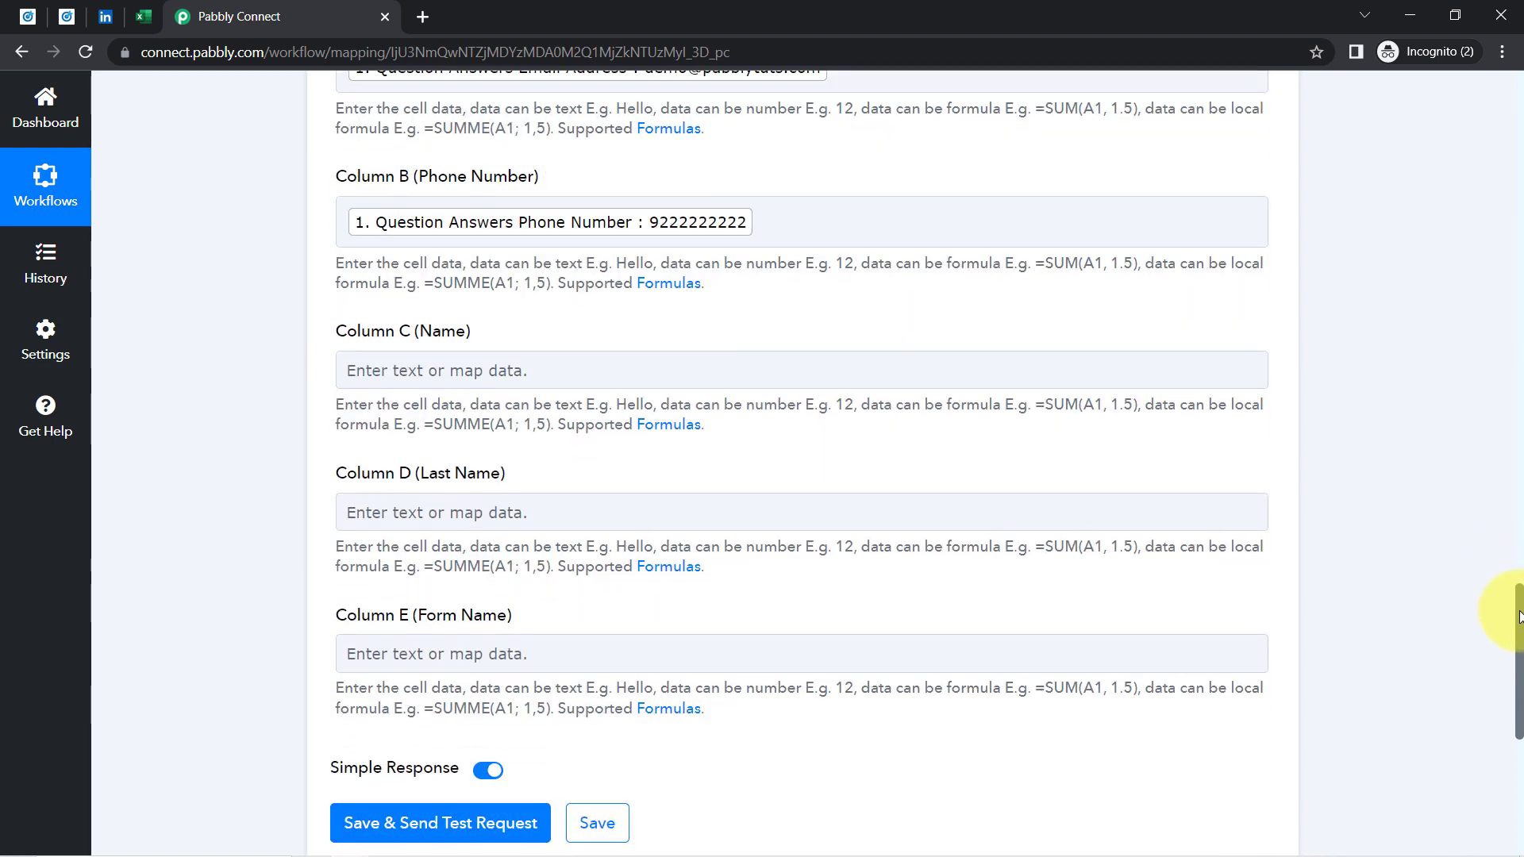
click(419, 367)
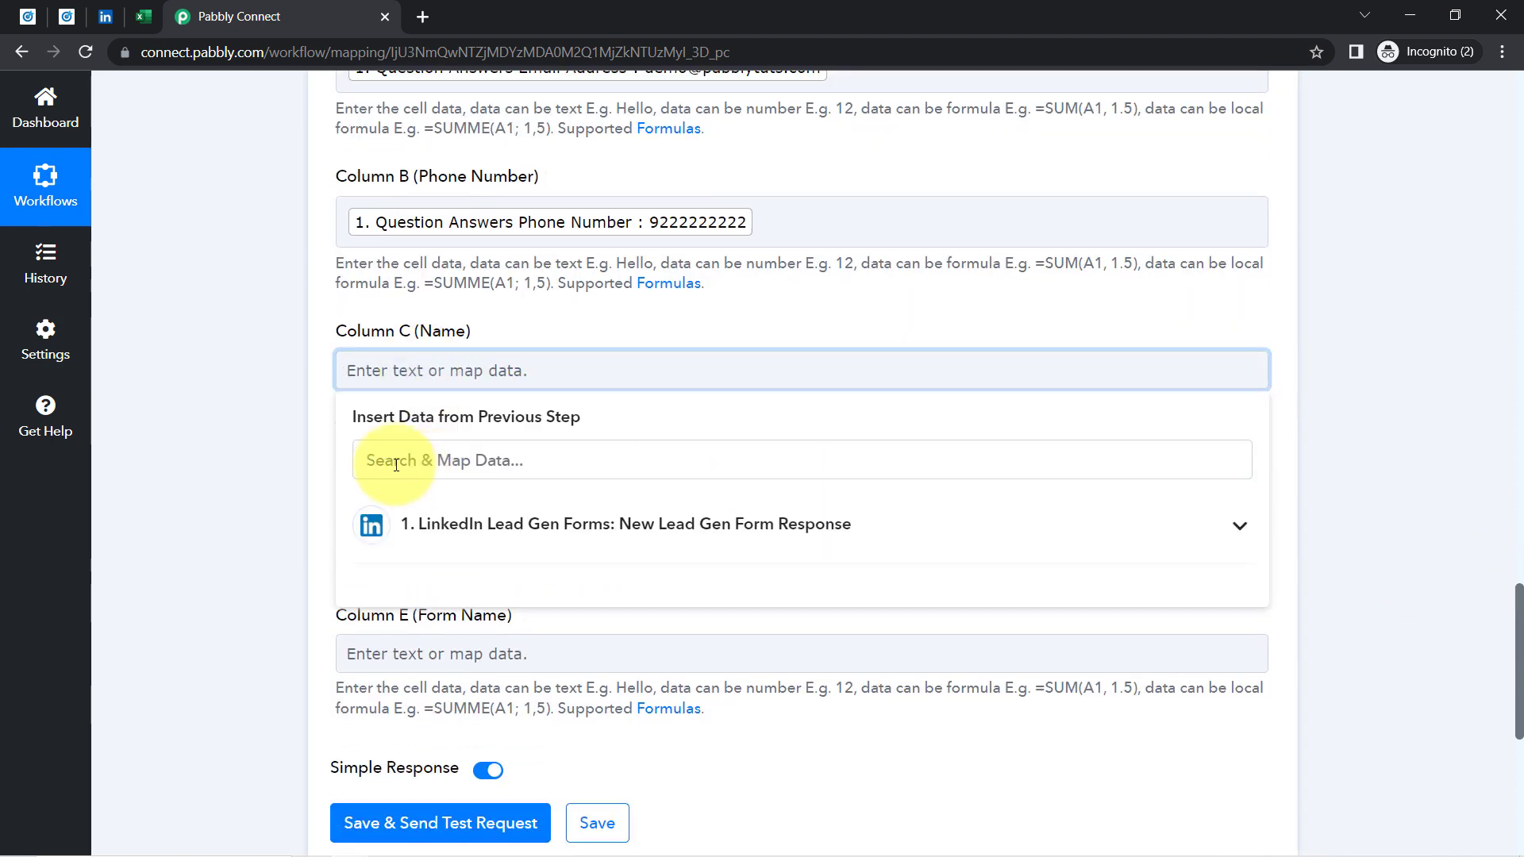
click(392, 463)
text(pabbl)
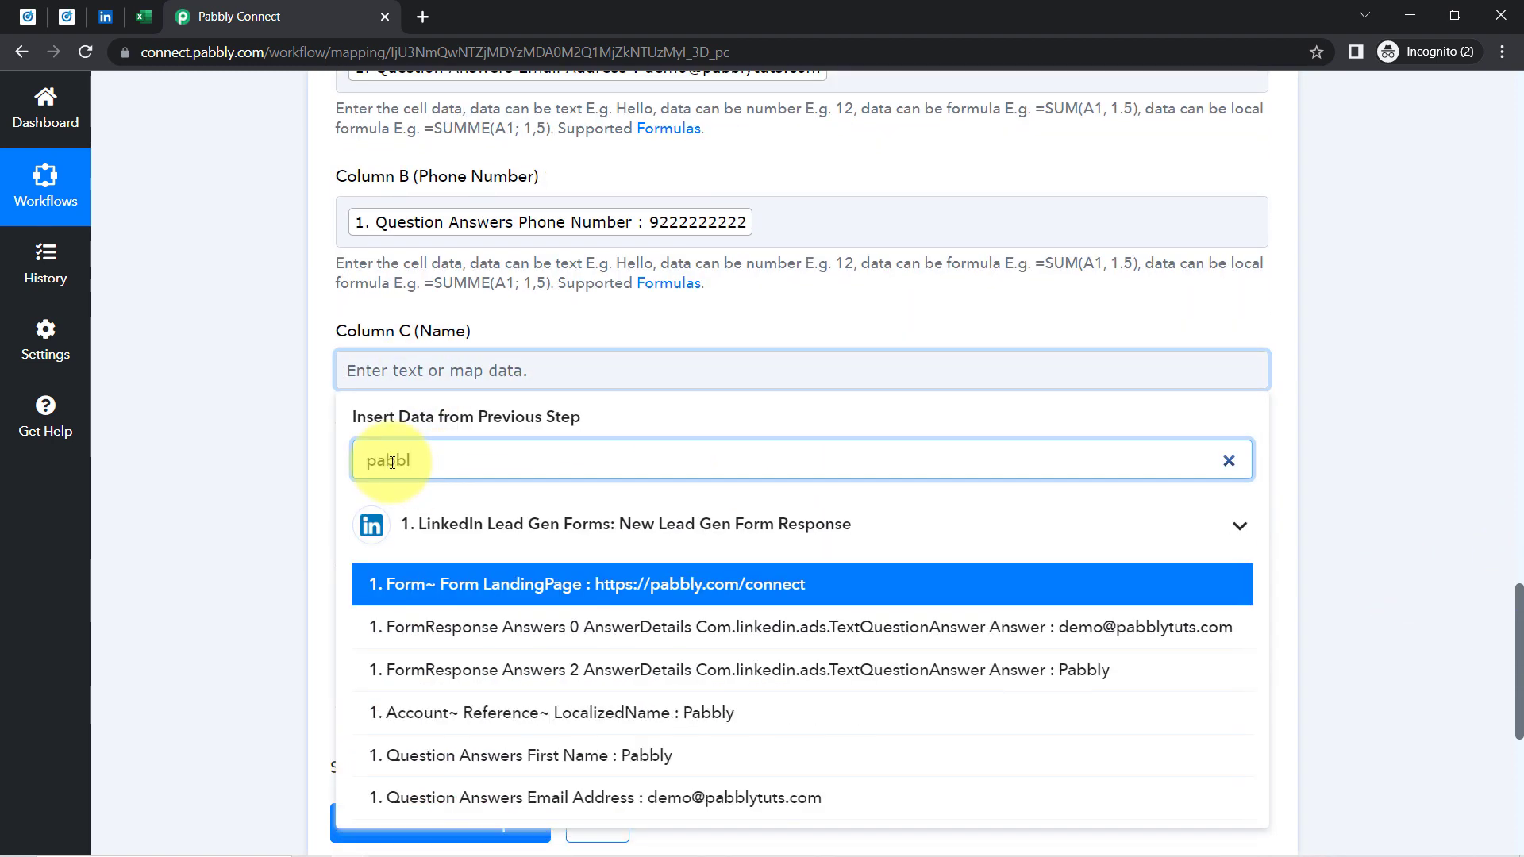
click(598, 754)
click(282, 496)
click(441, 526)
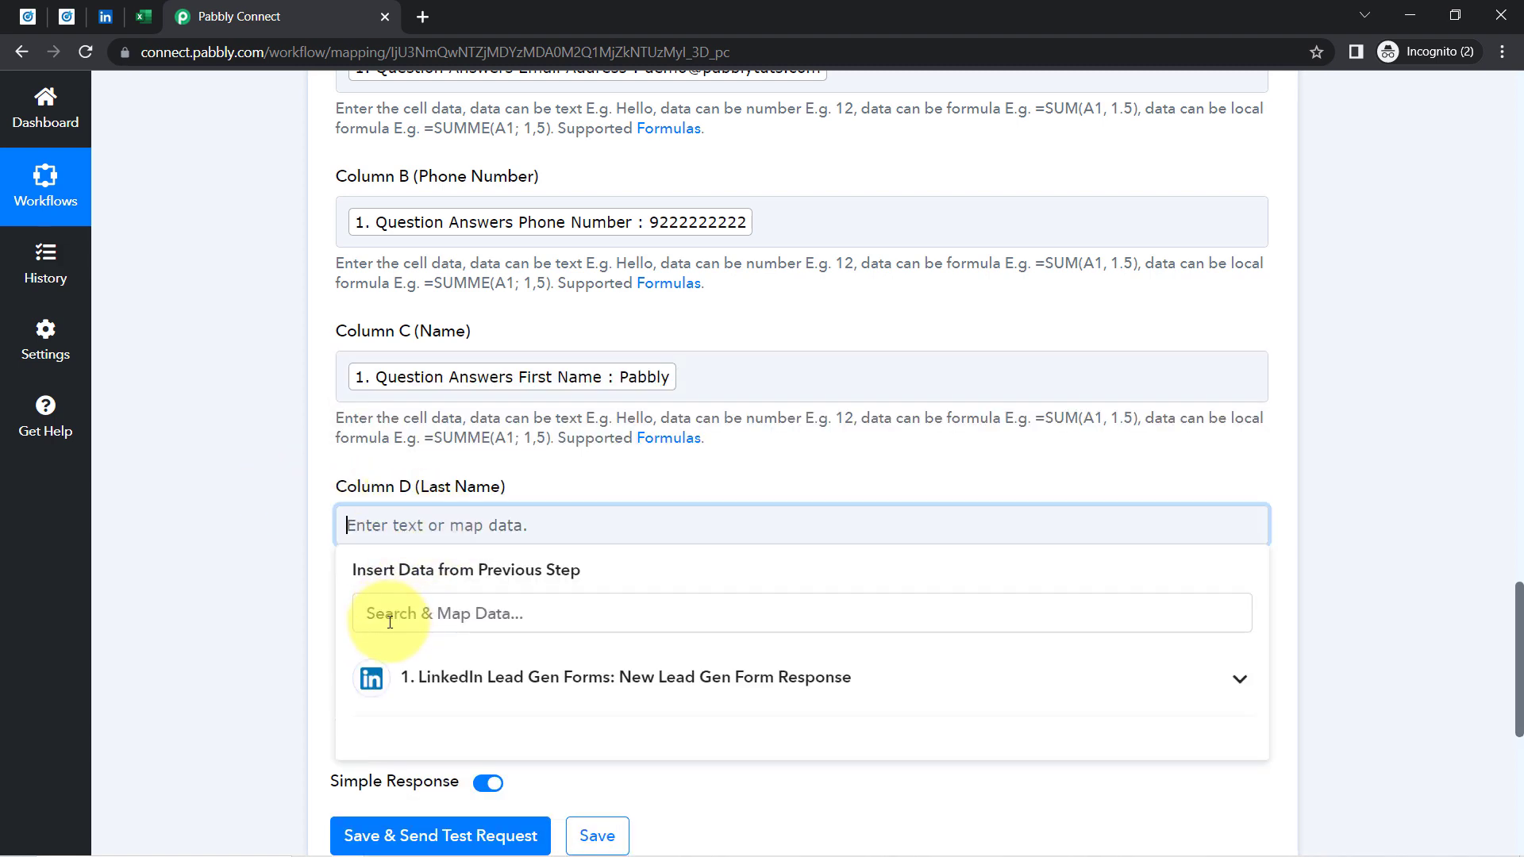
click(378, 616)
text(sub)
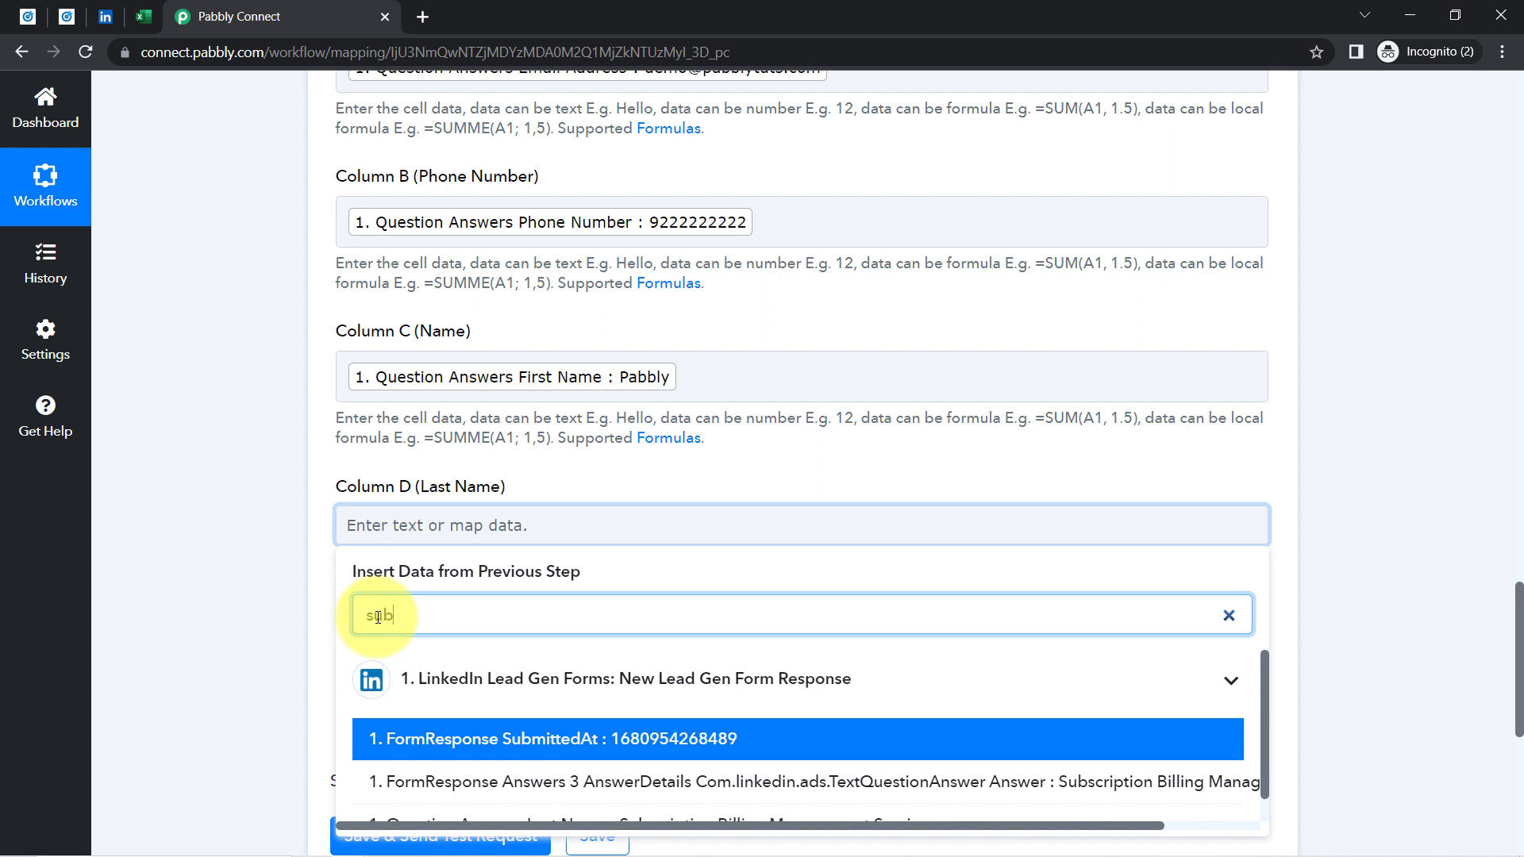
text(c)
key(BackSpace)
key(BackSpace)
text(bs)
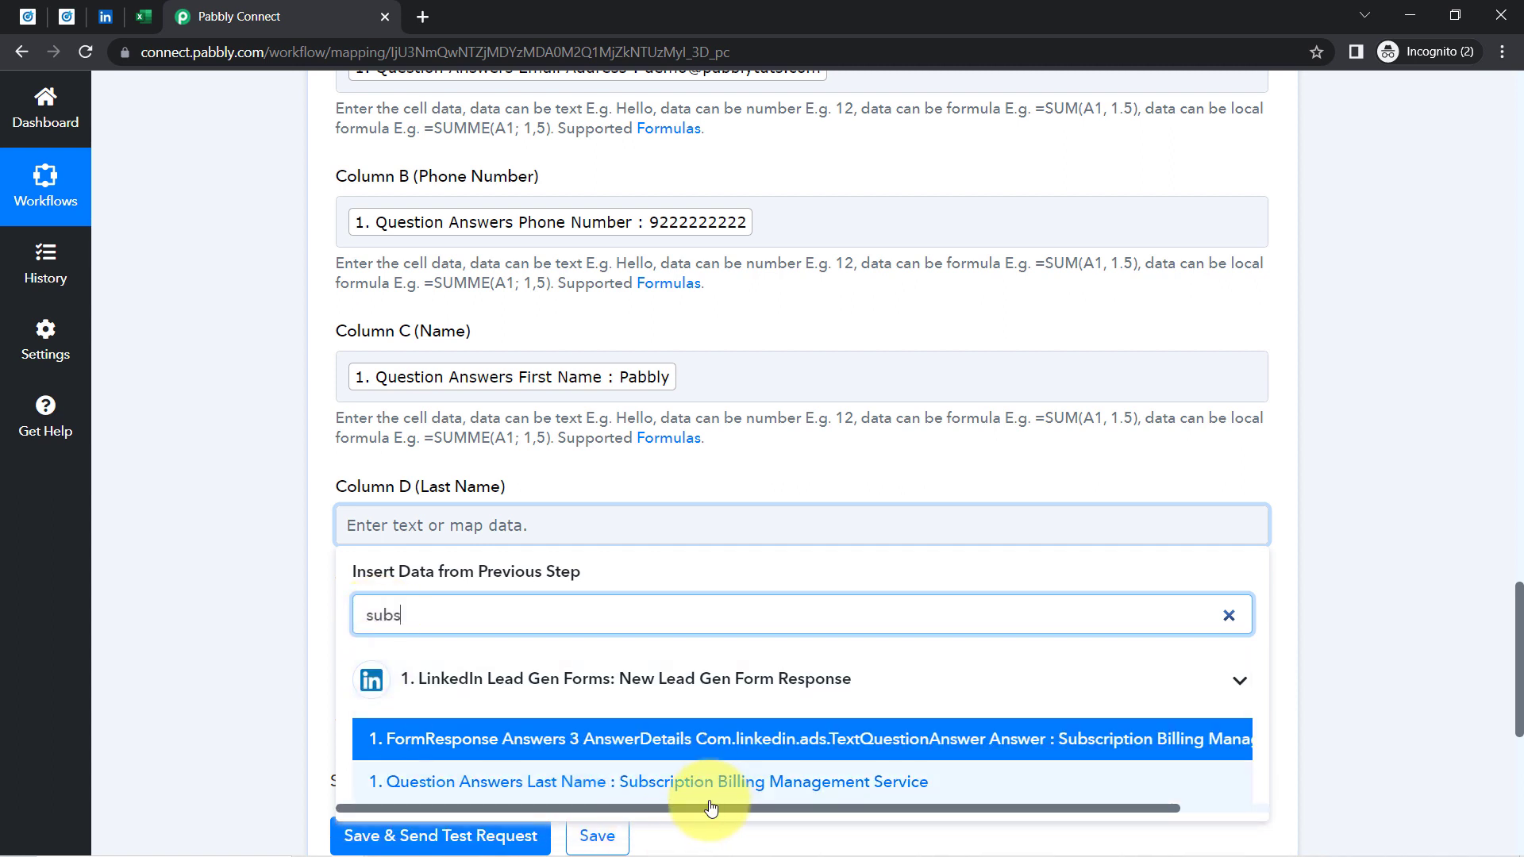
click(646, 784)
click(237, 617)
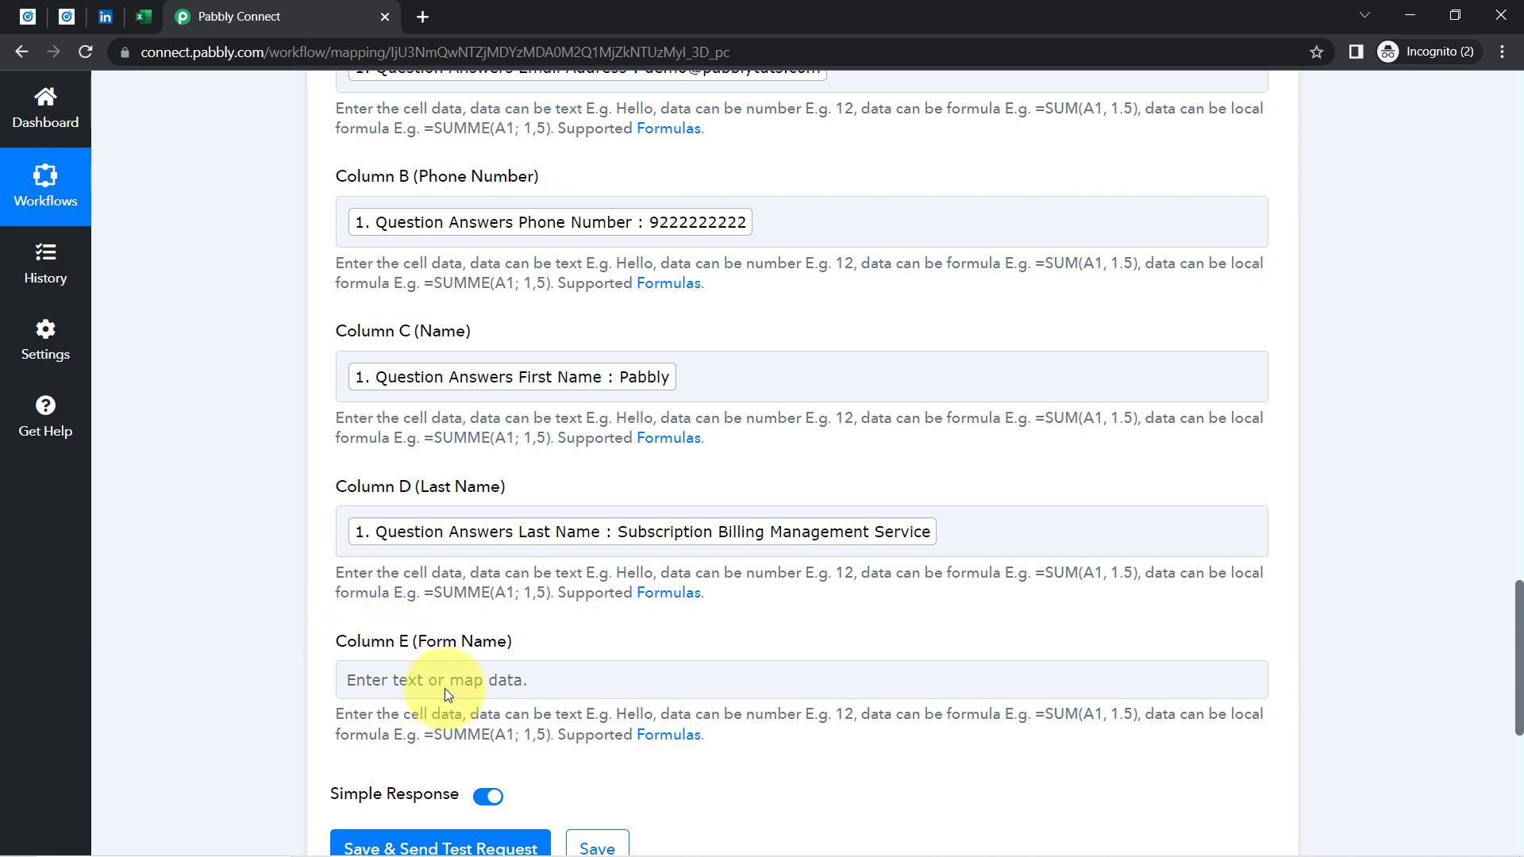
Map the Sample LeadGen Form name into Column E
click(440, 687)
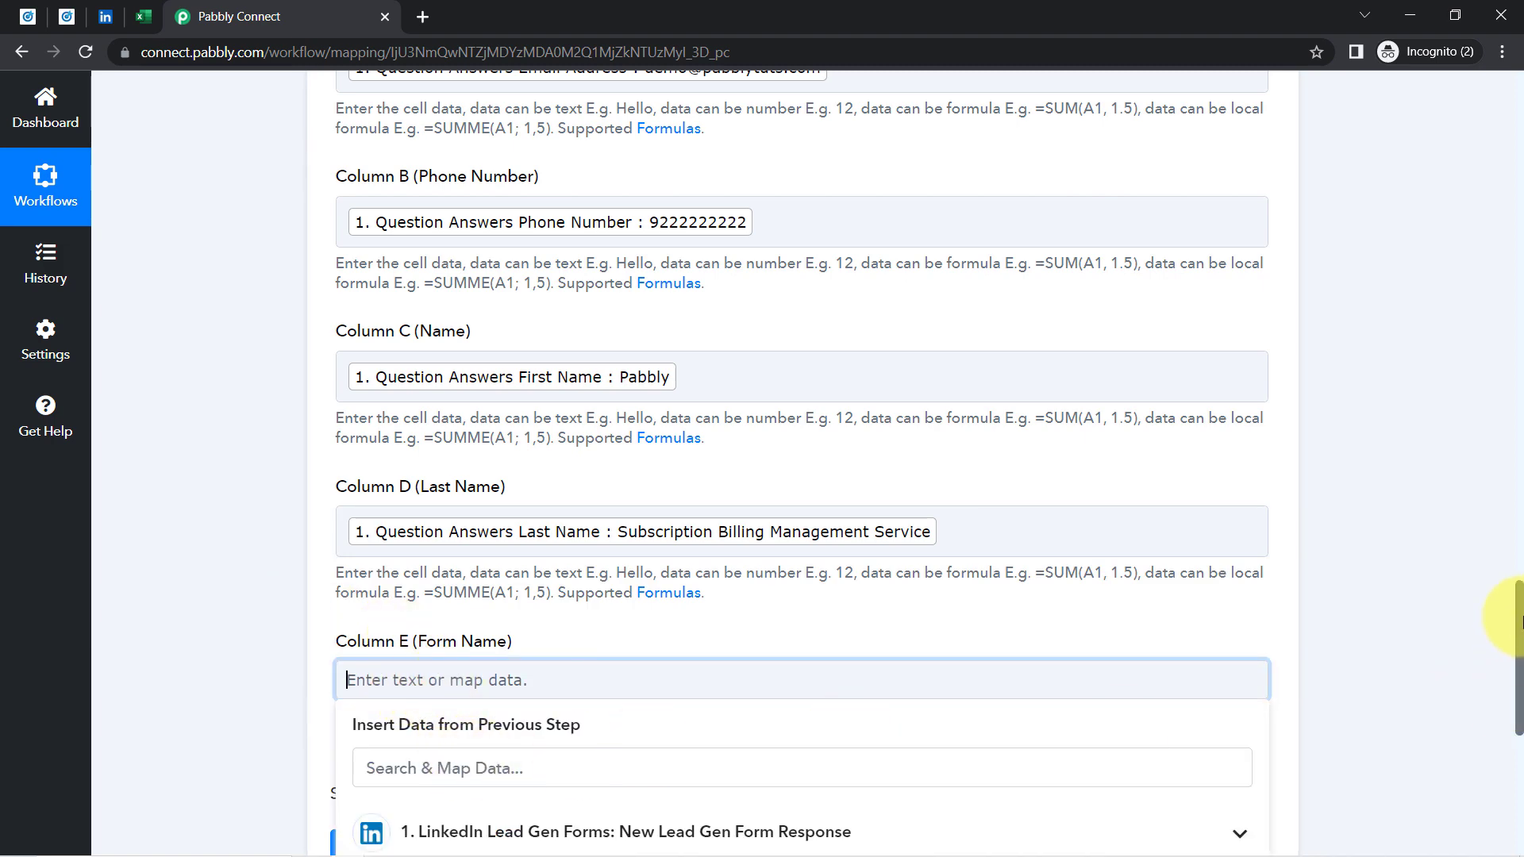
scroll(1520, 635, down, 3)
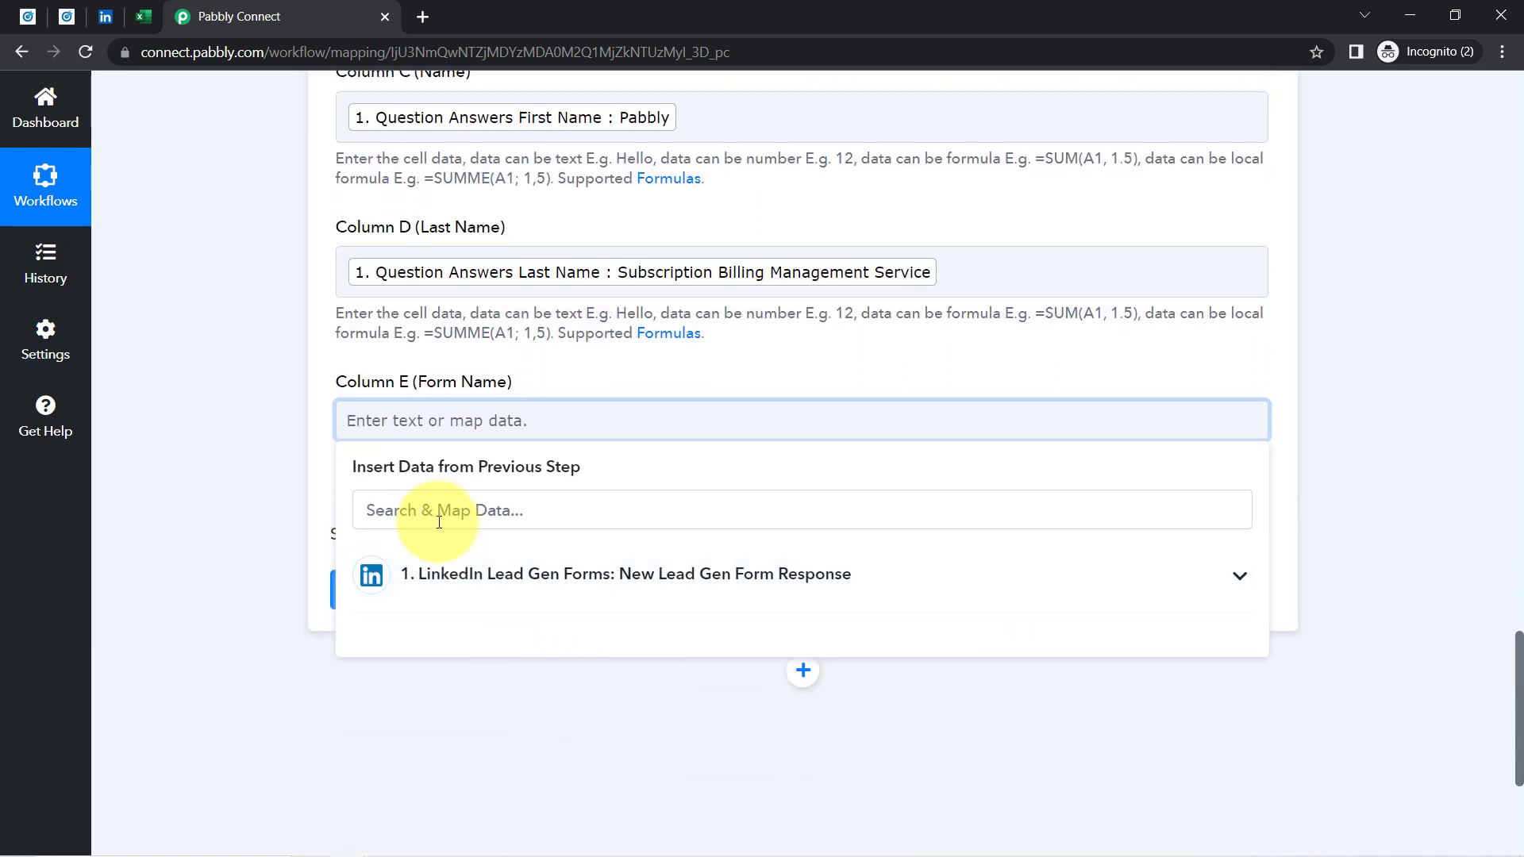
click(432, 514)
text(sam)
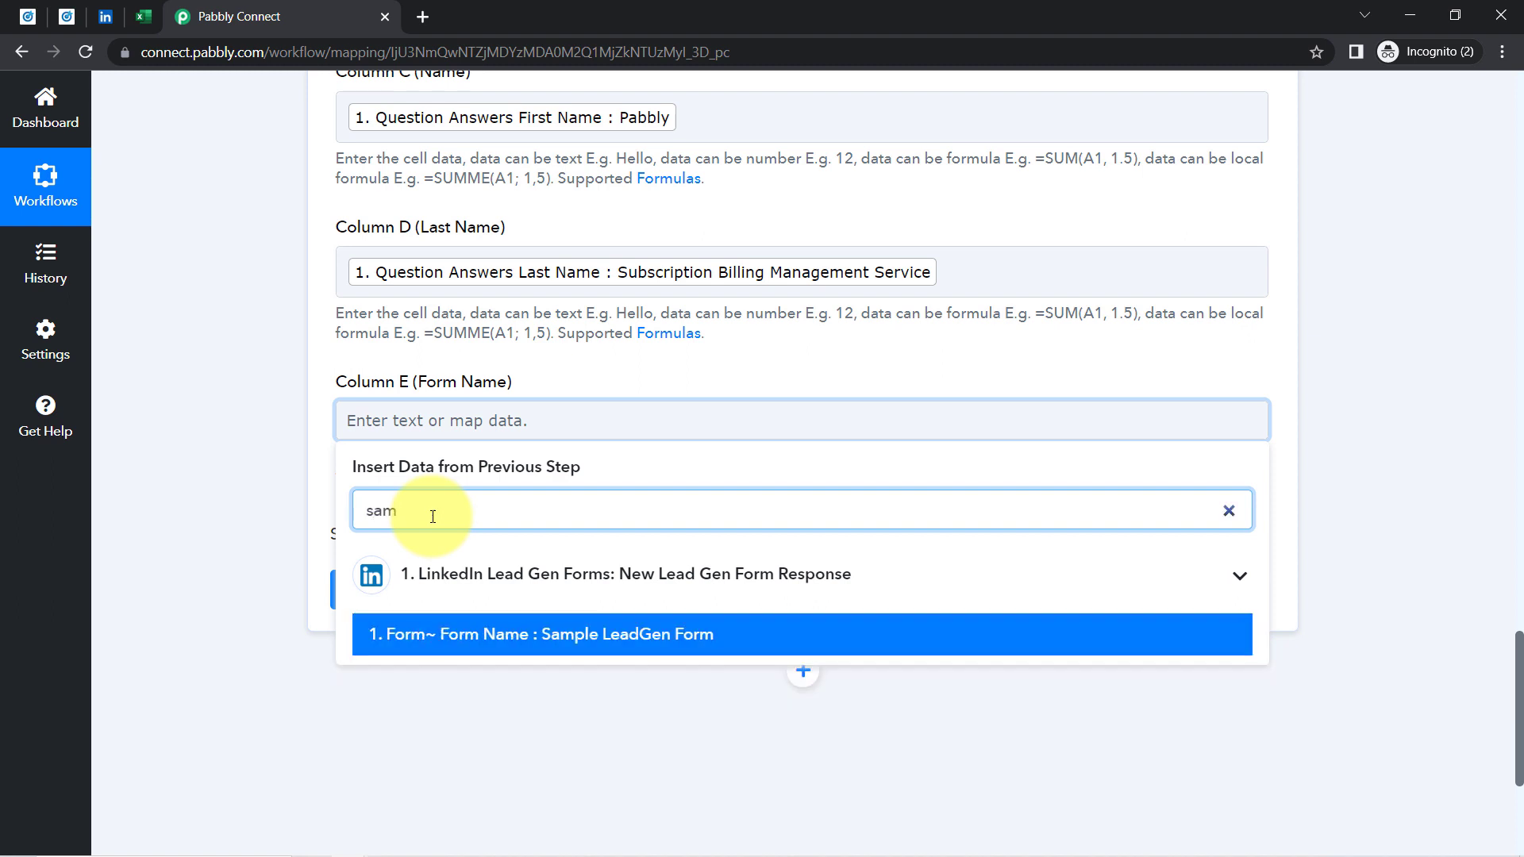
click(422, 725)
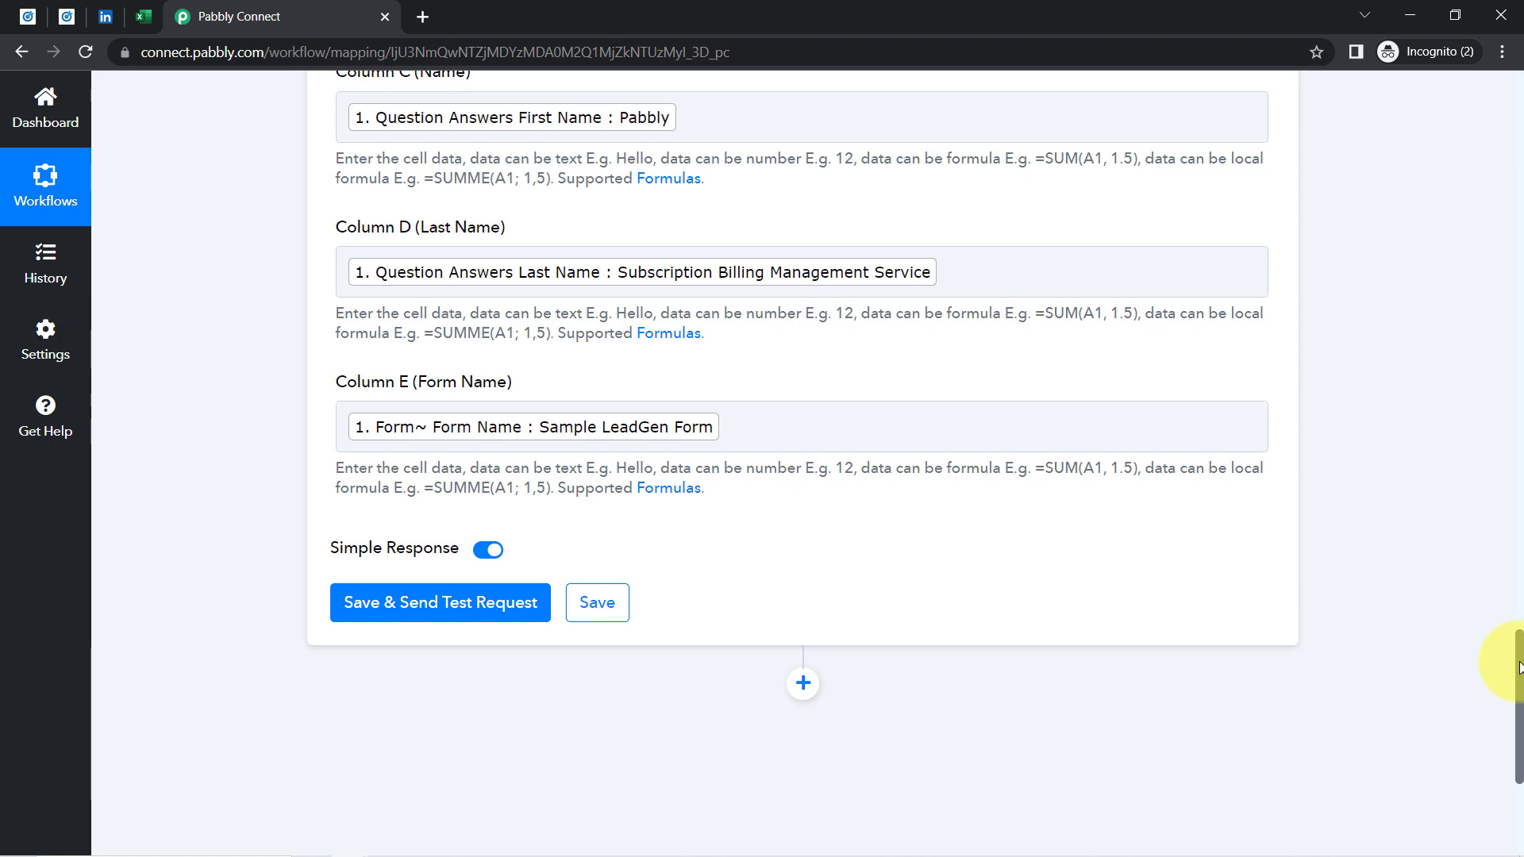
Delete the stray characters after the email field in the Column A mapping
drag(1518, 667, 1509, 572)
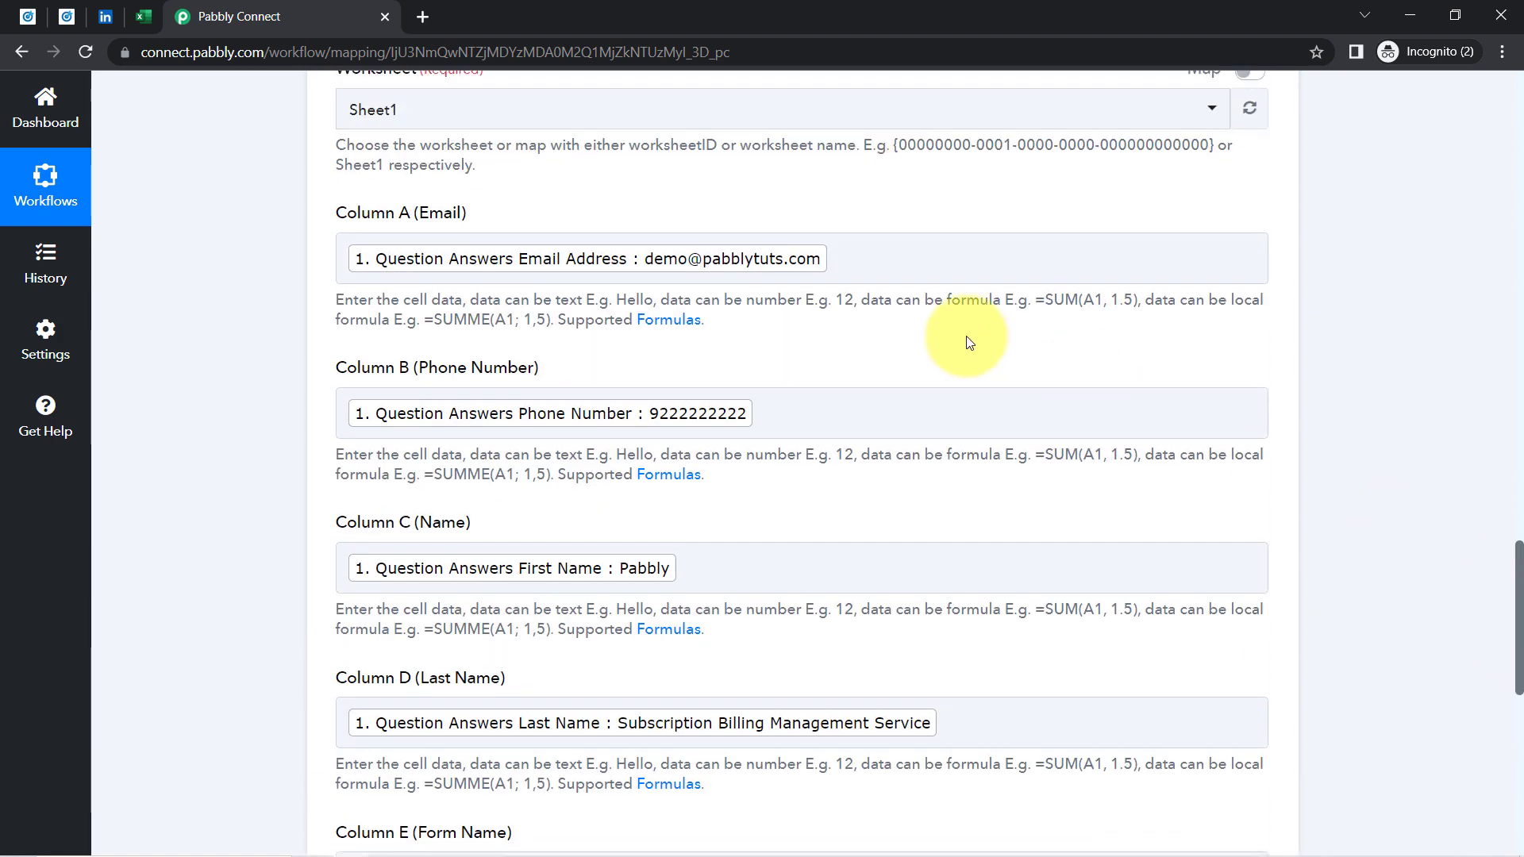
click(859, 264)
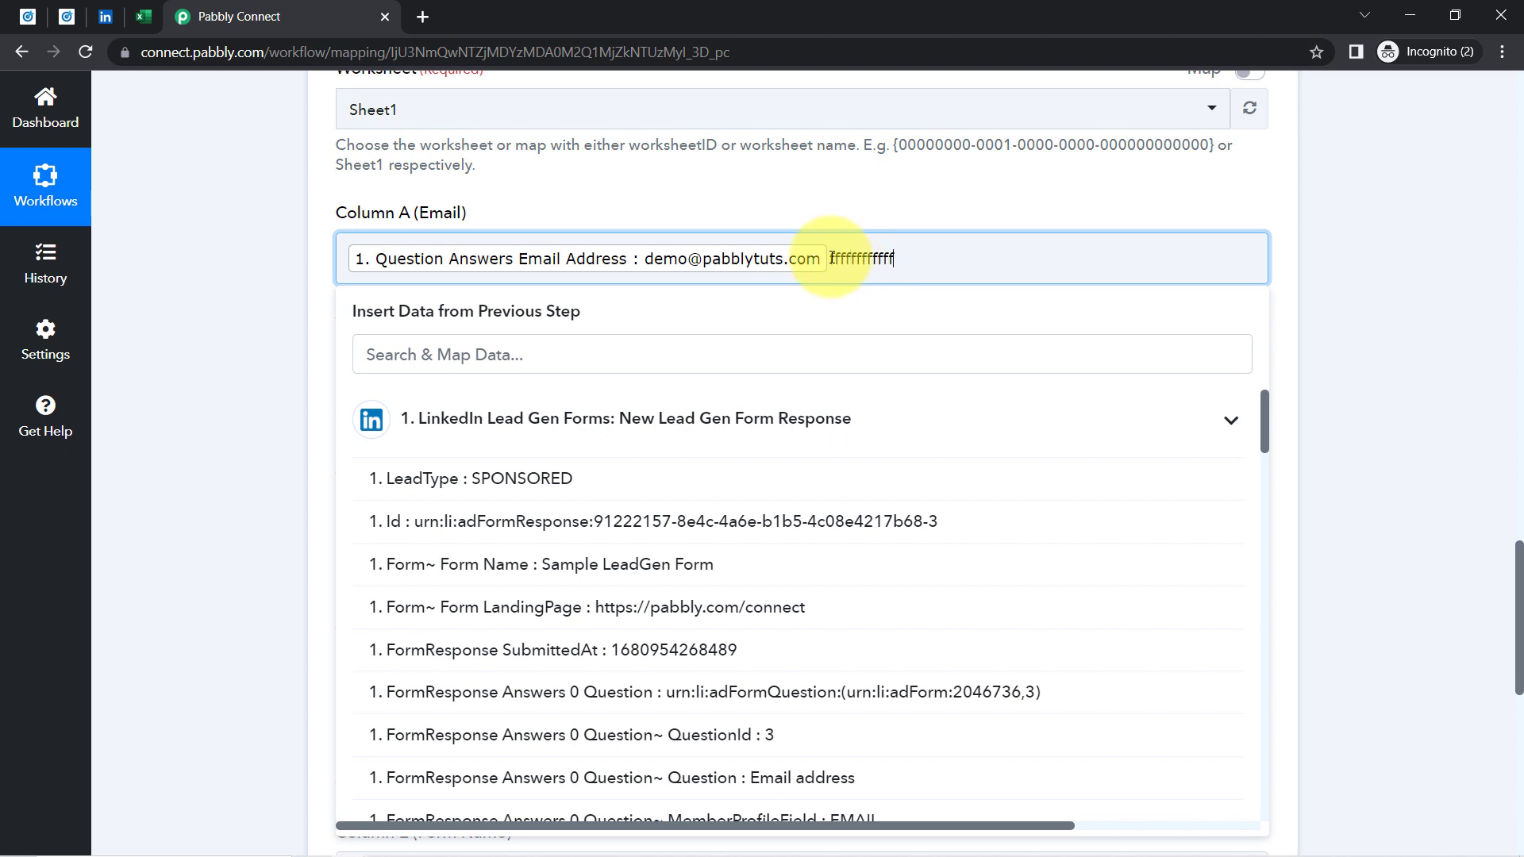
drag(830, 258, 931, 264)
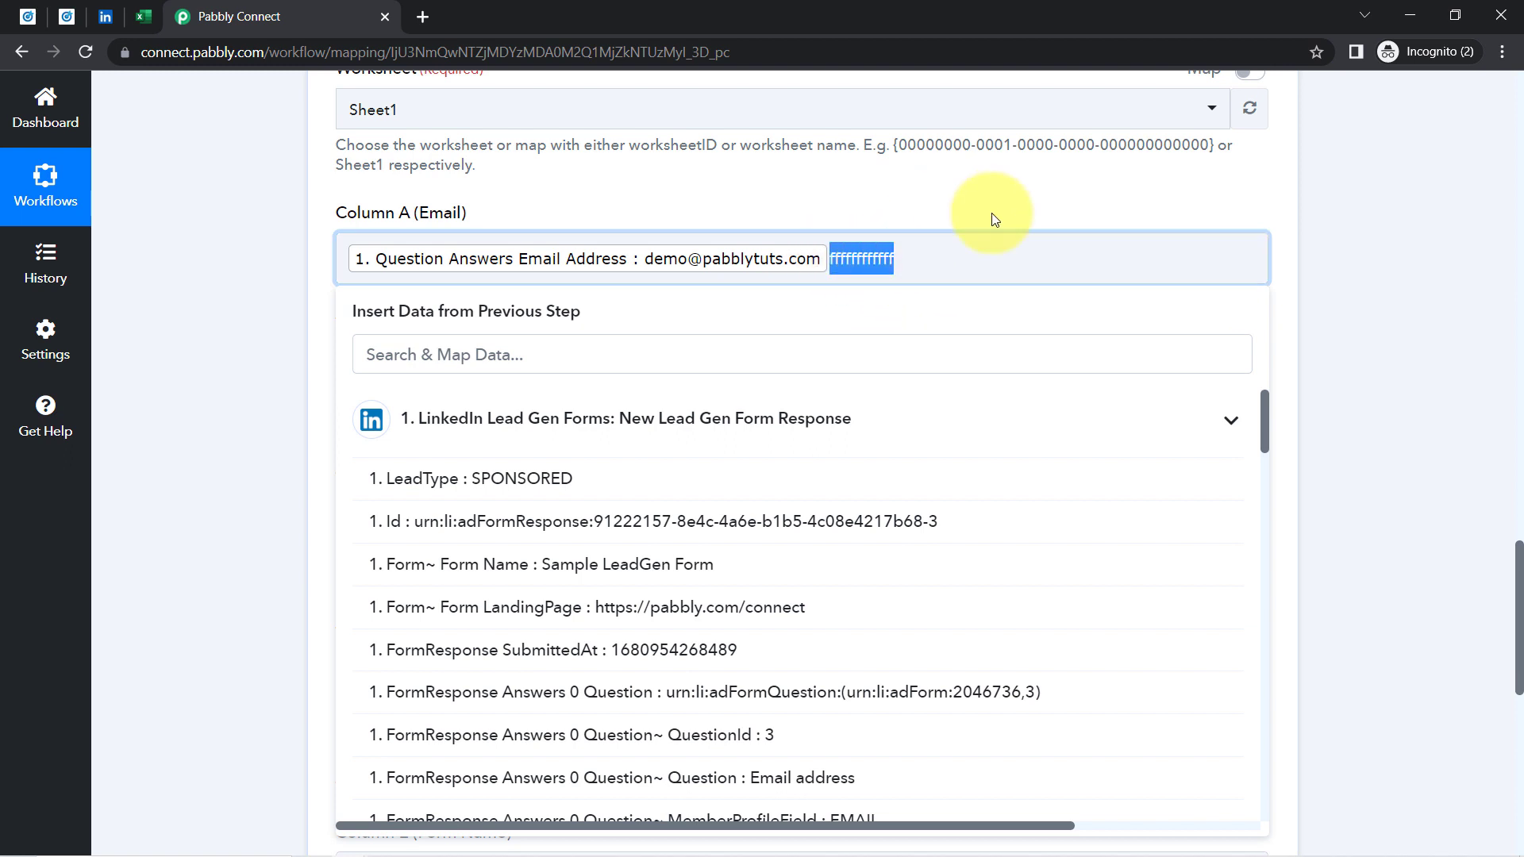
key(BackSpace)
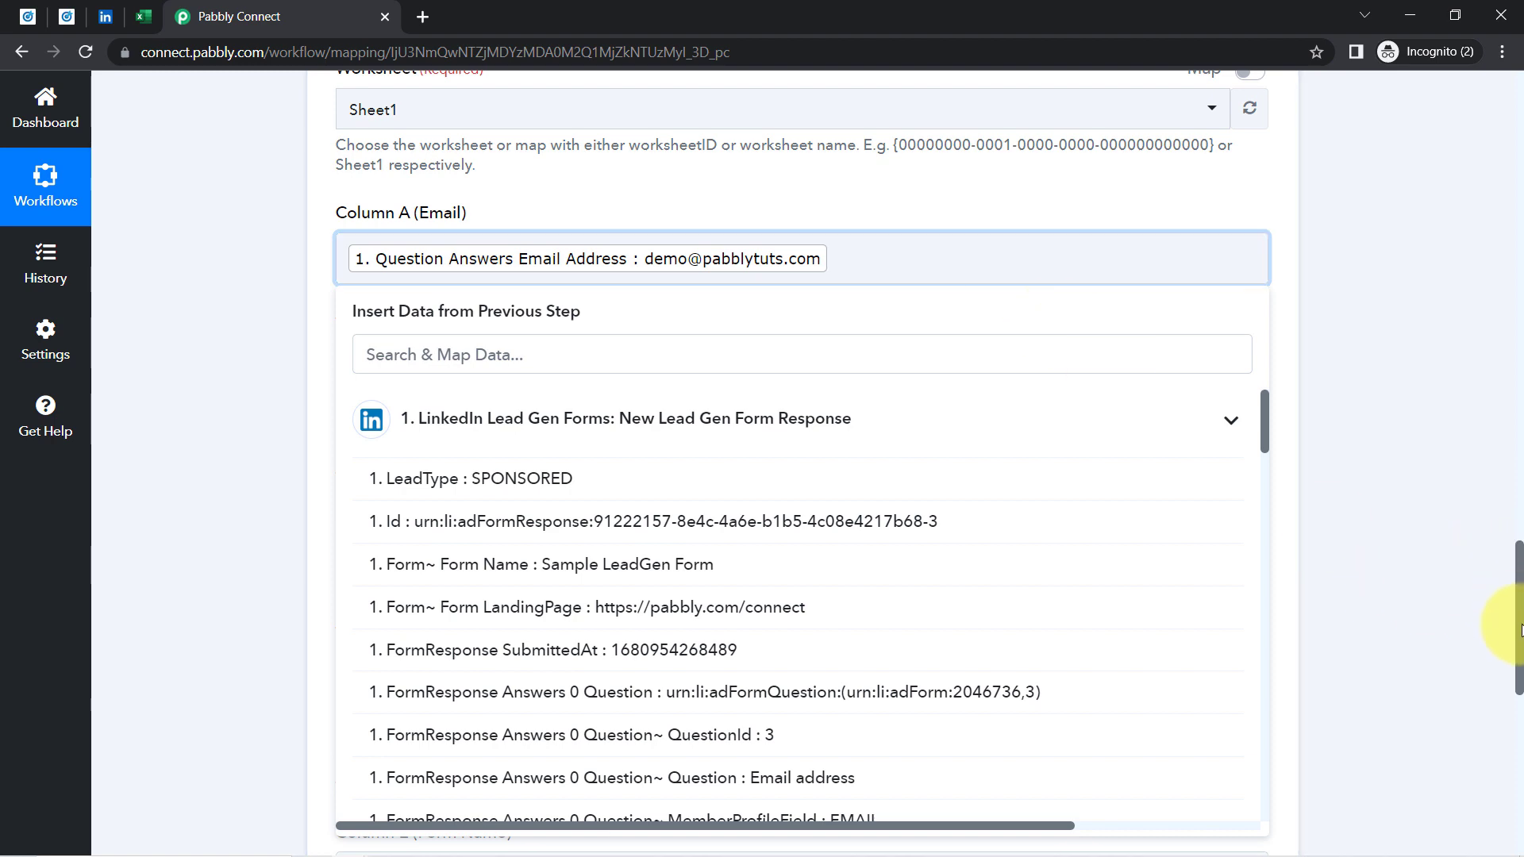
Save the Excel action and send a test request writing the lead's row
drag(1520, 630, 1510, 811)
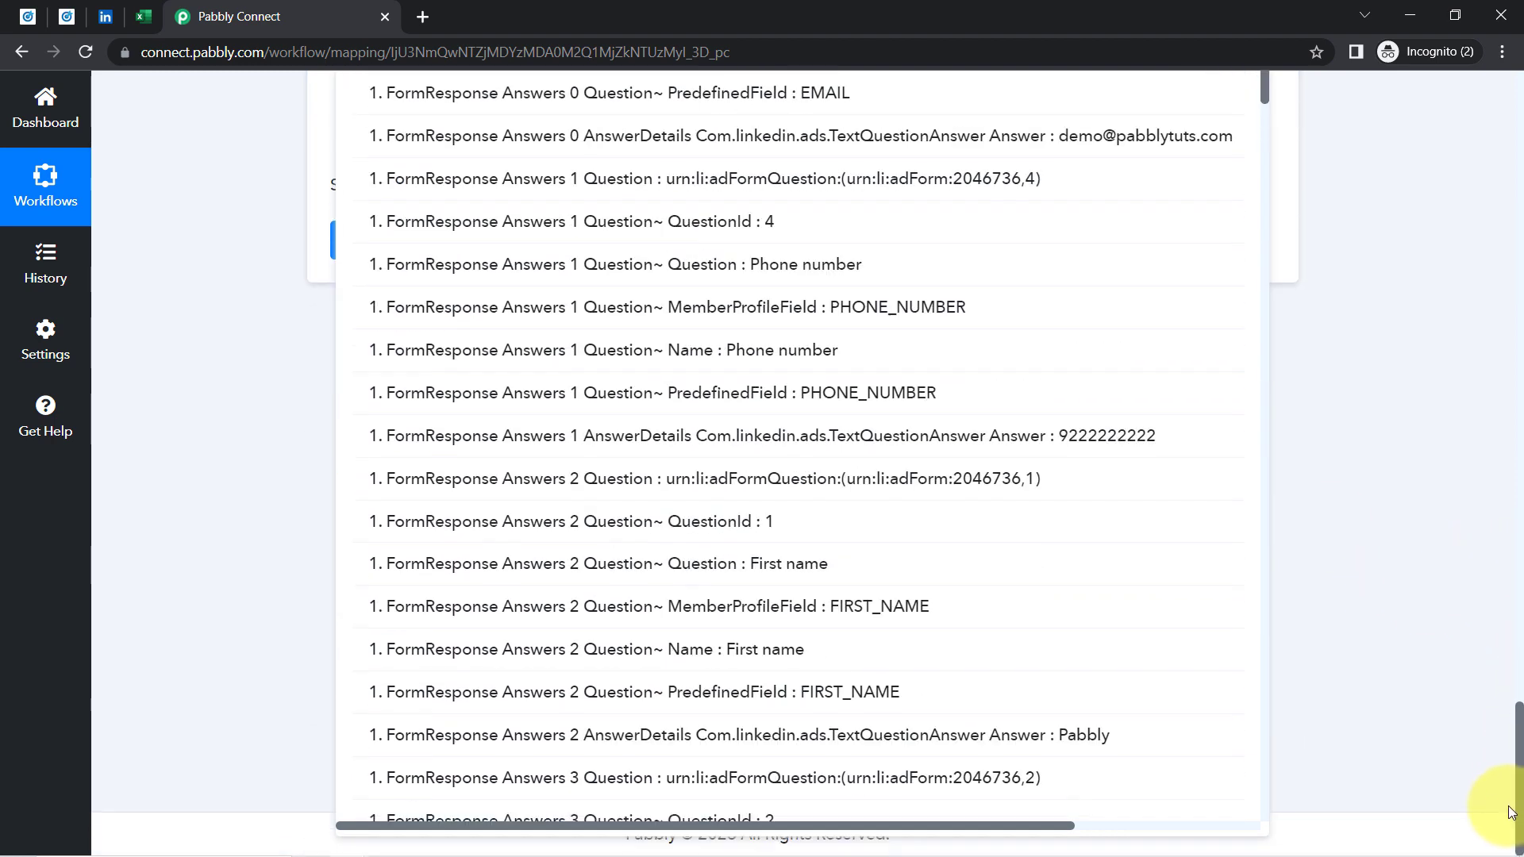
click(1479, 750)
click(349, 240)
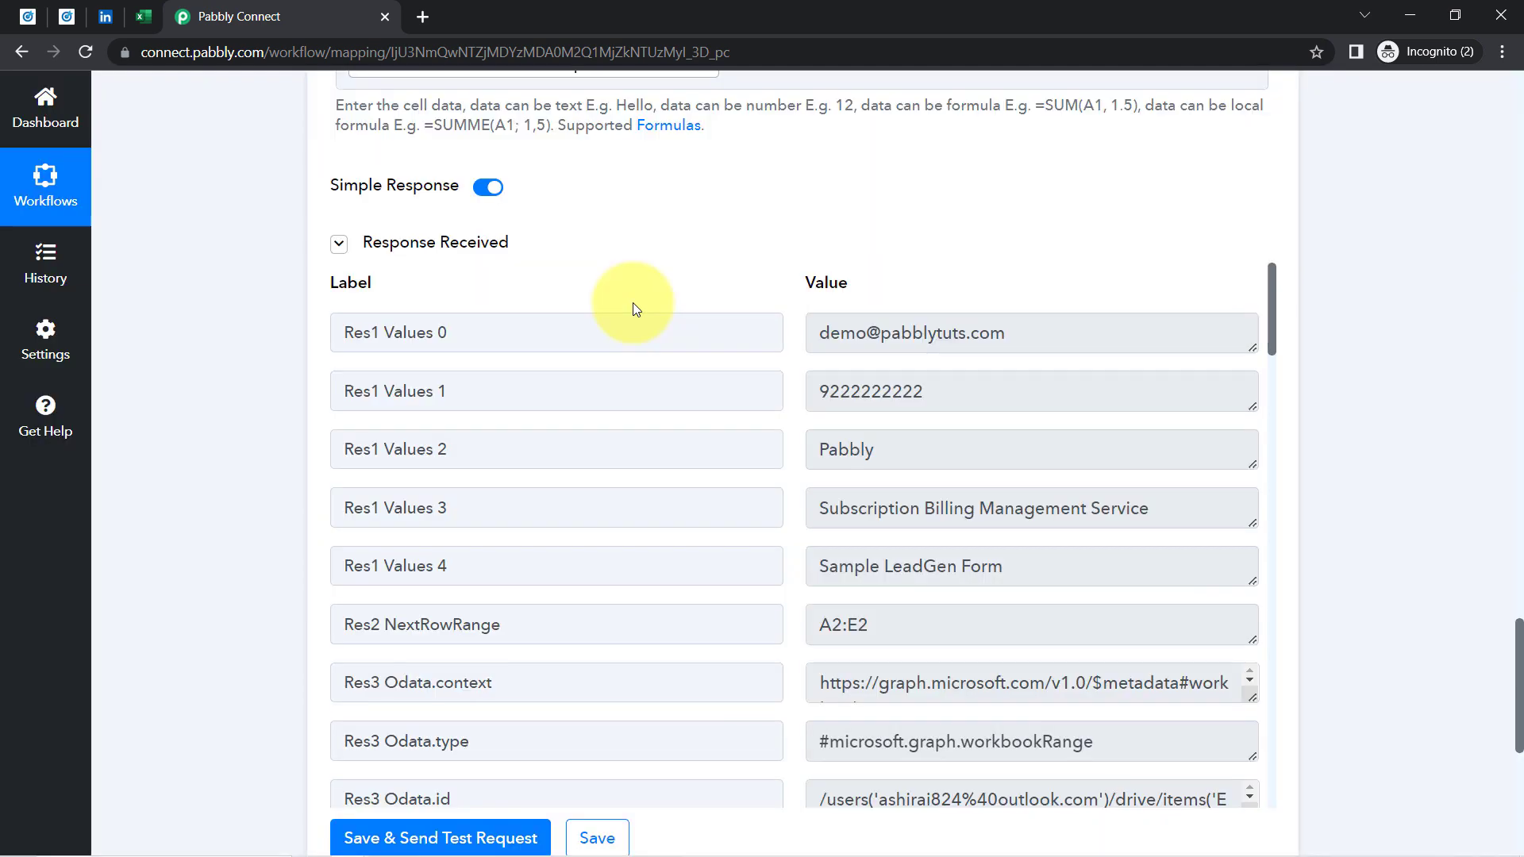
click(146, 17)
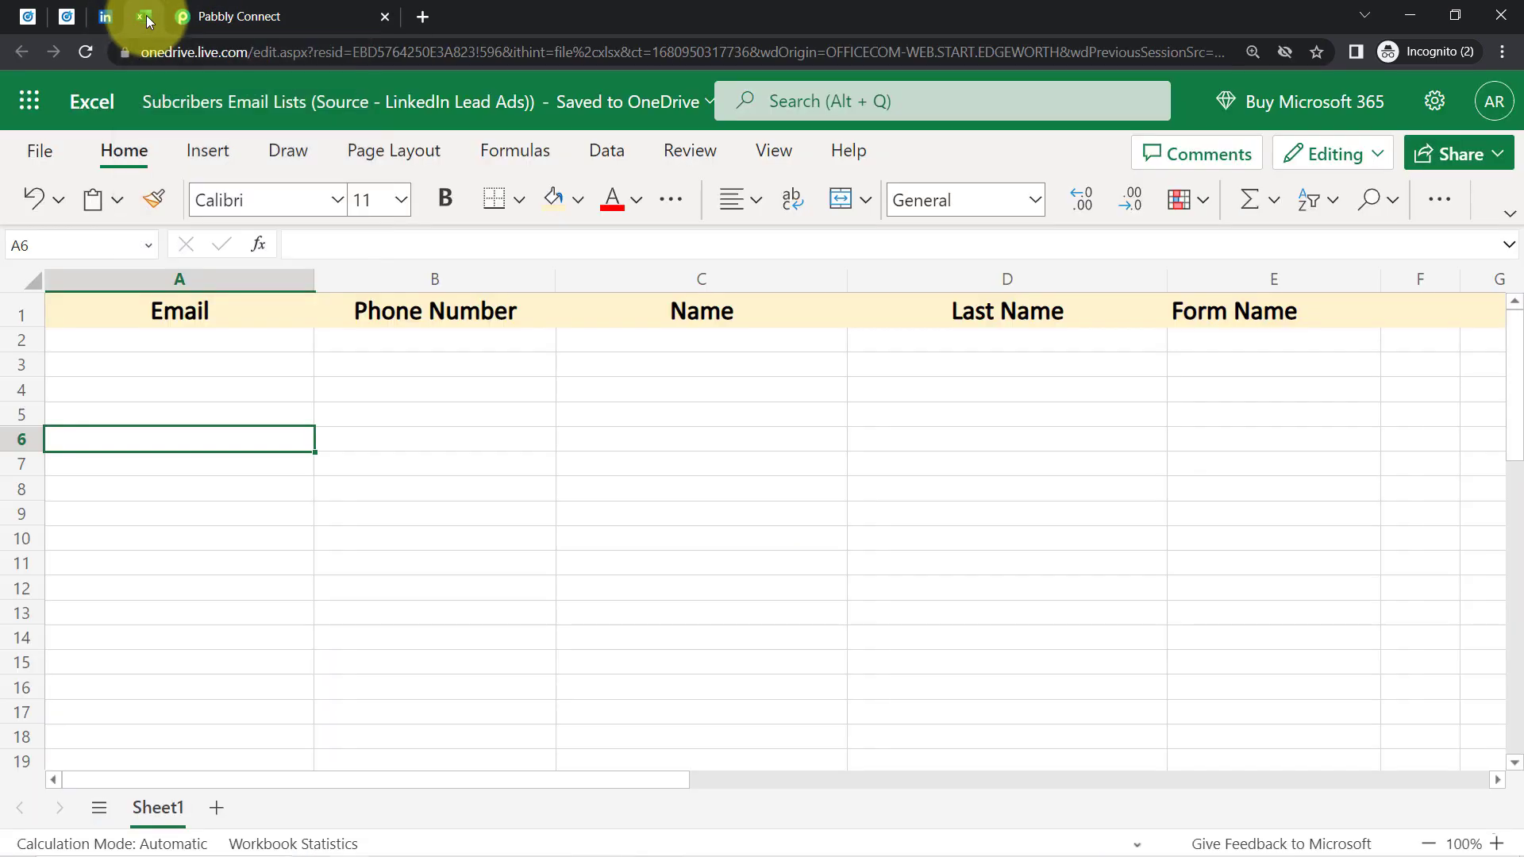
Reload the worksheet and left-align the new lead row 2, checking its Name and Last Name
click(85, 55)
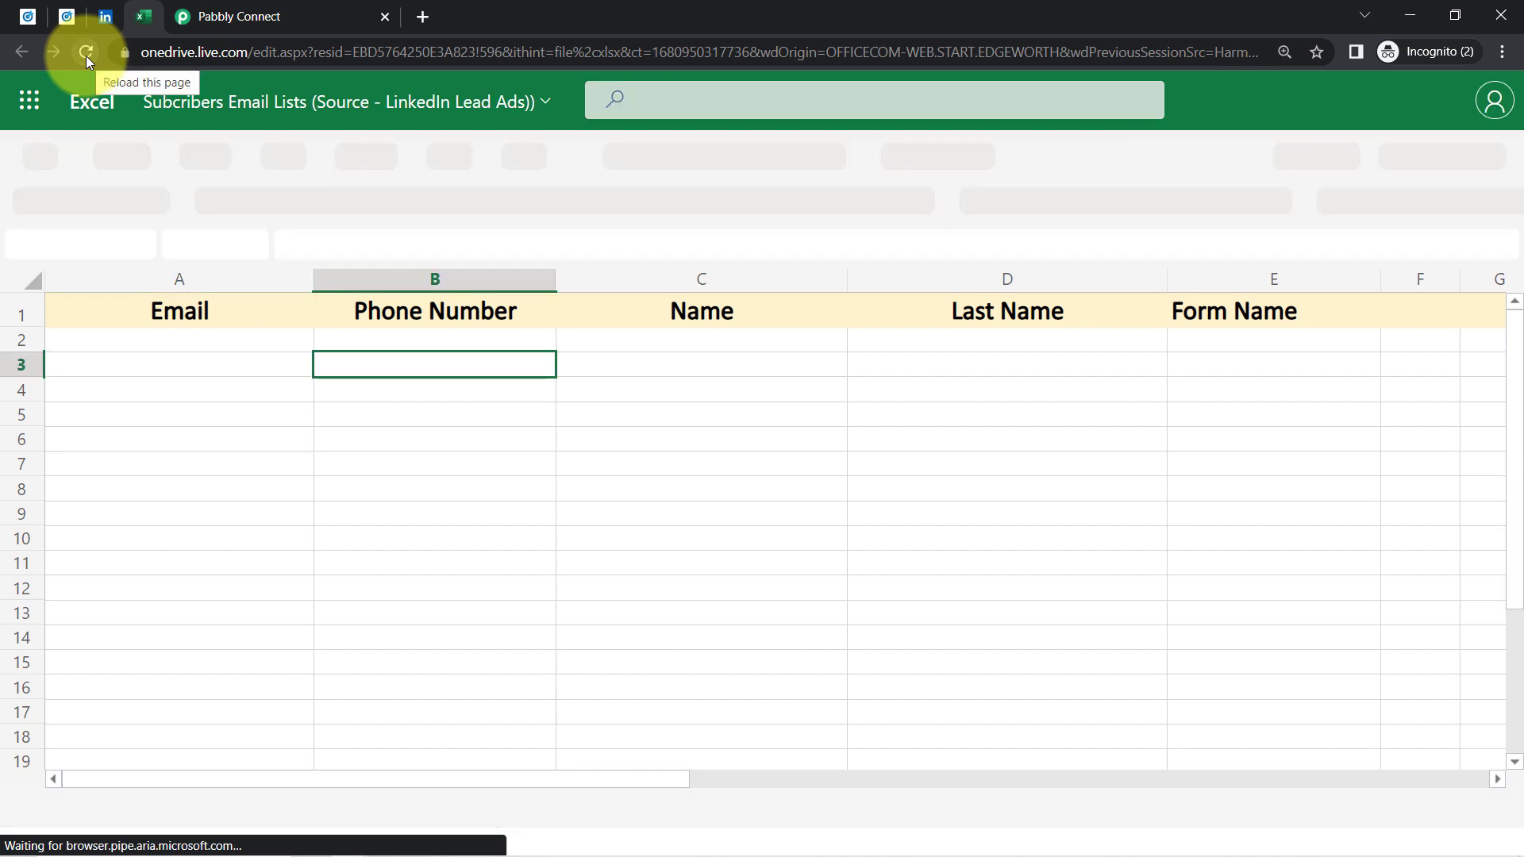
click(191, 404)
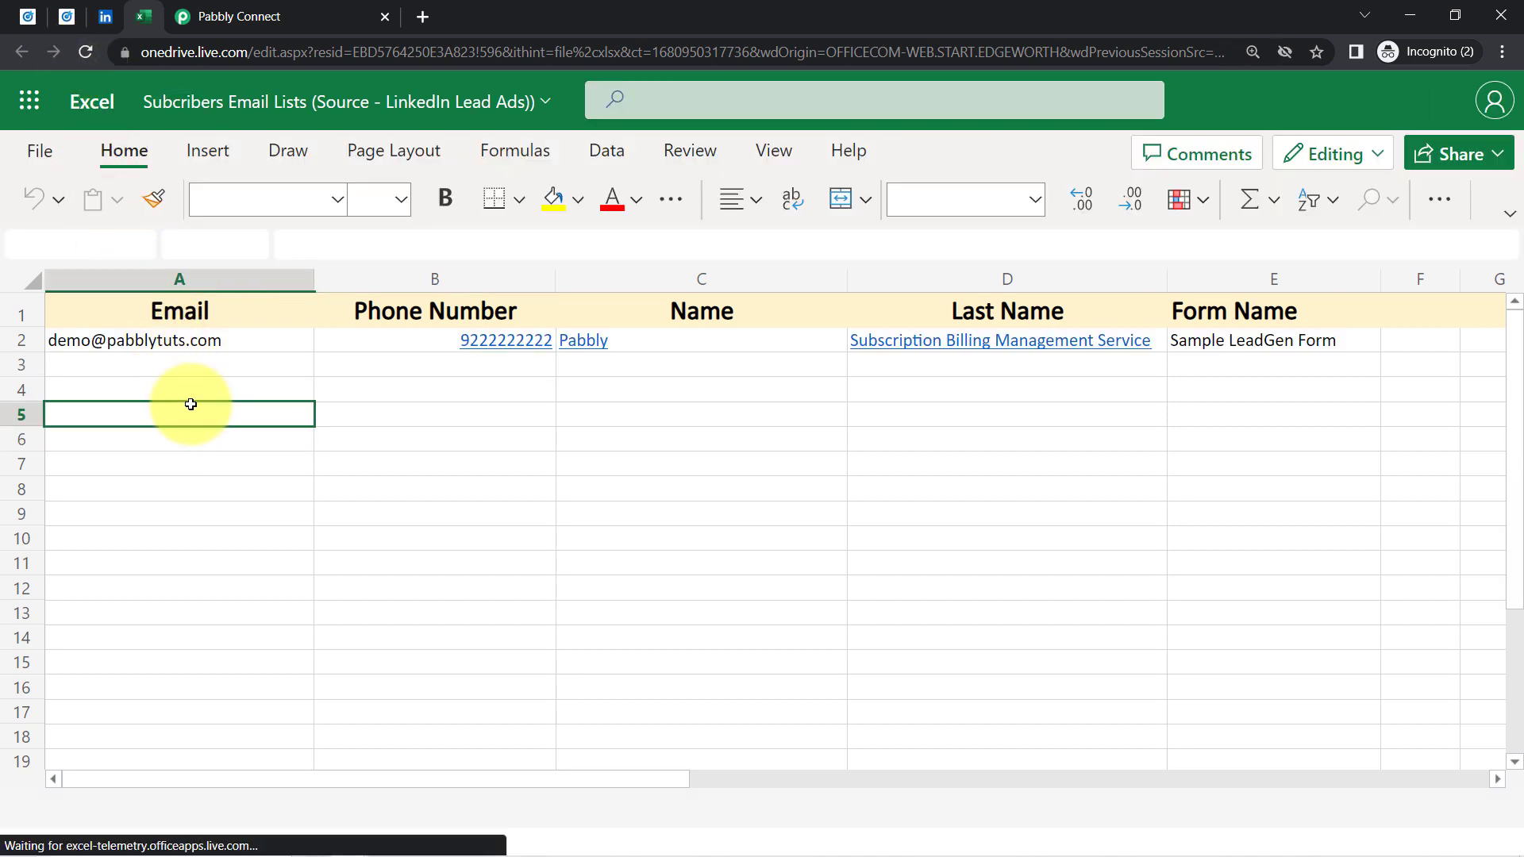
click(161, 343)
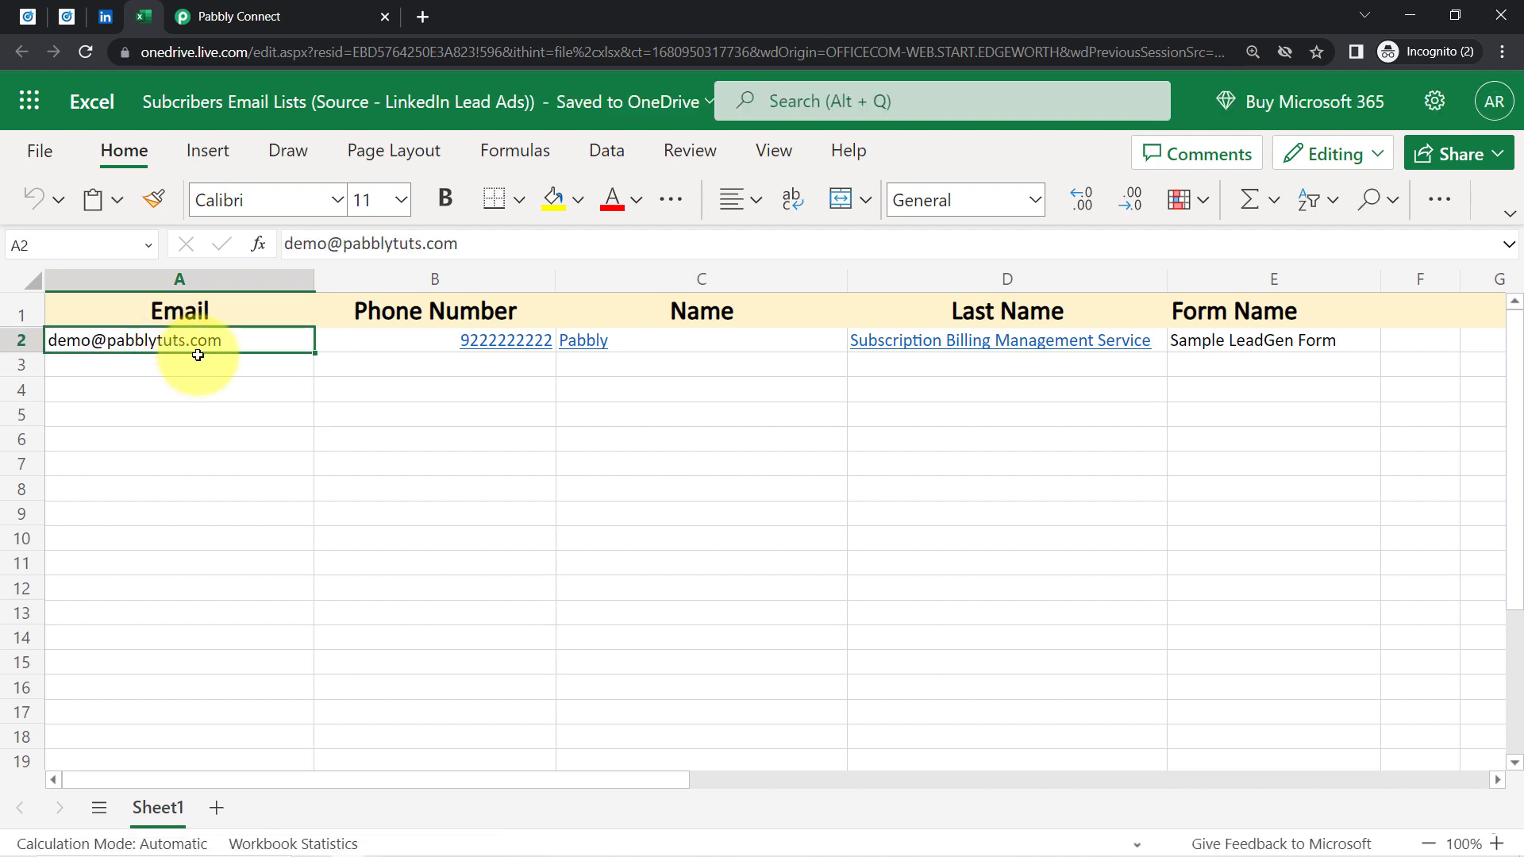
click(4, 343)
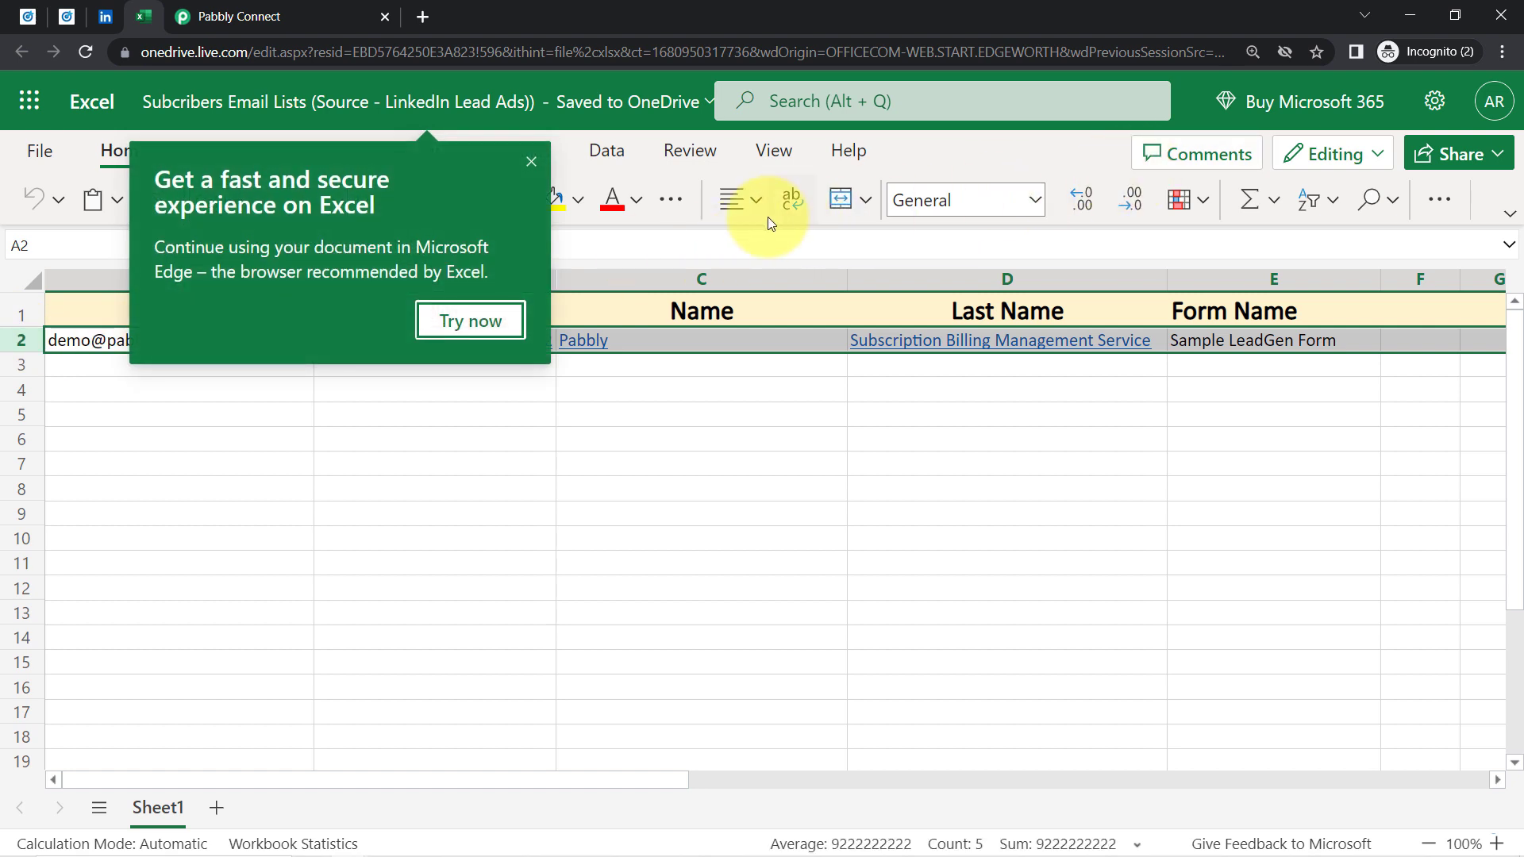
click(740, 203)
click(730, 299)
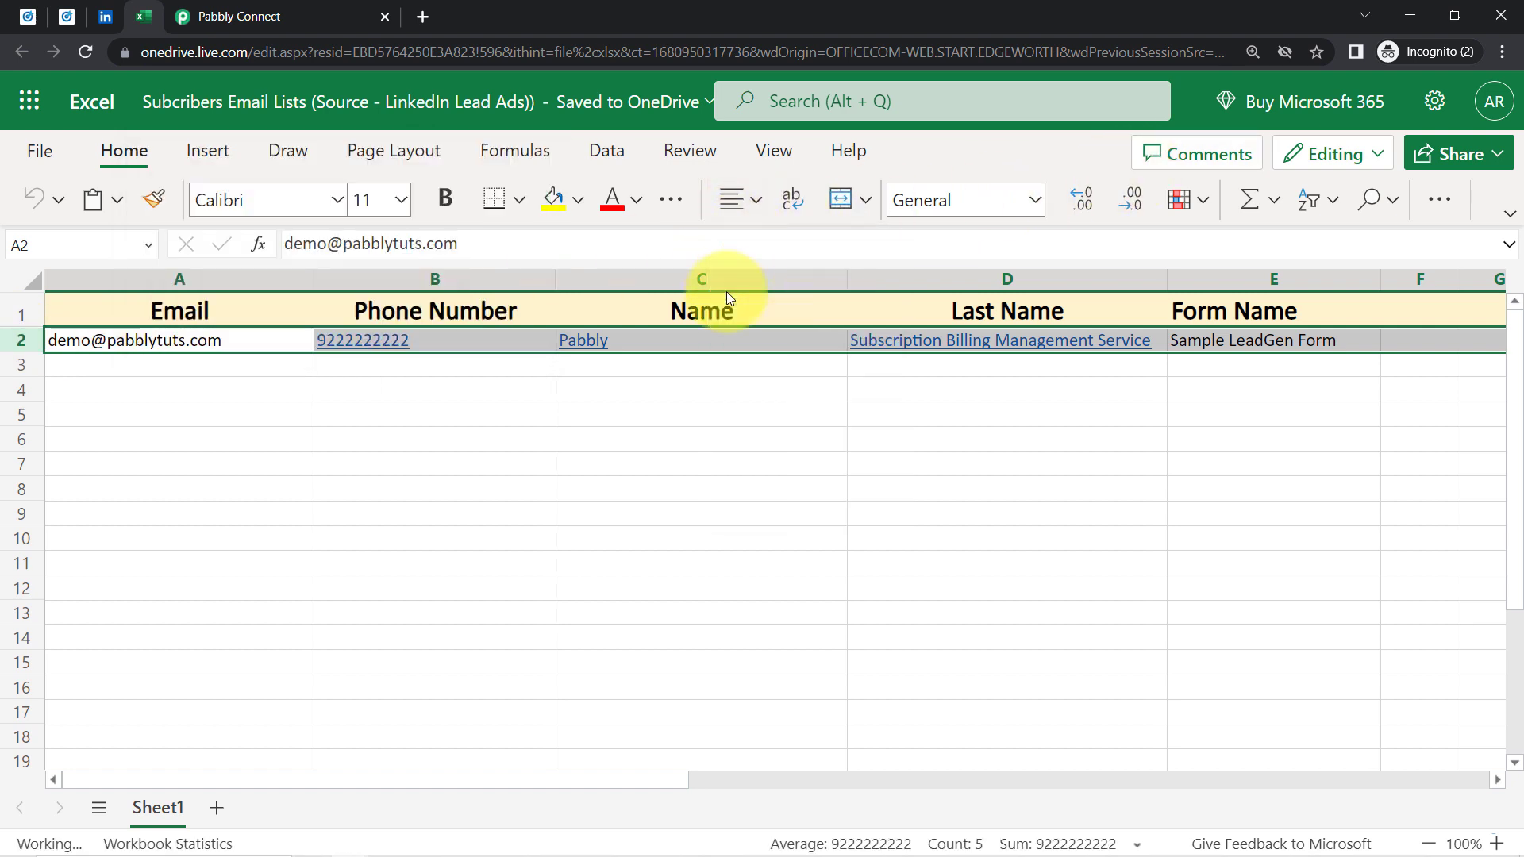
click(665, 450)
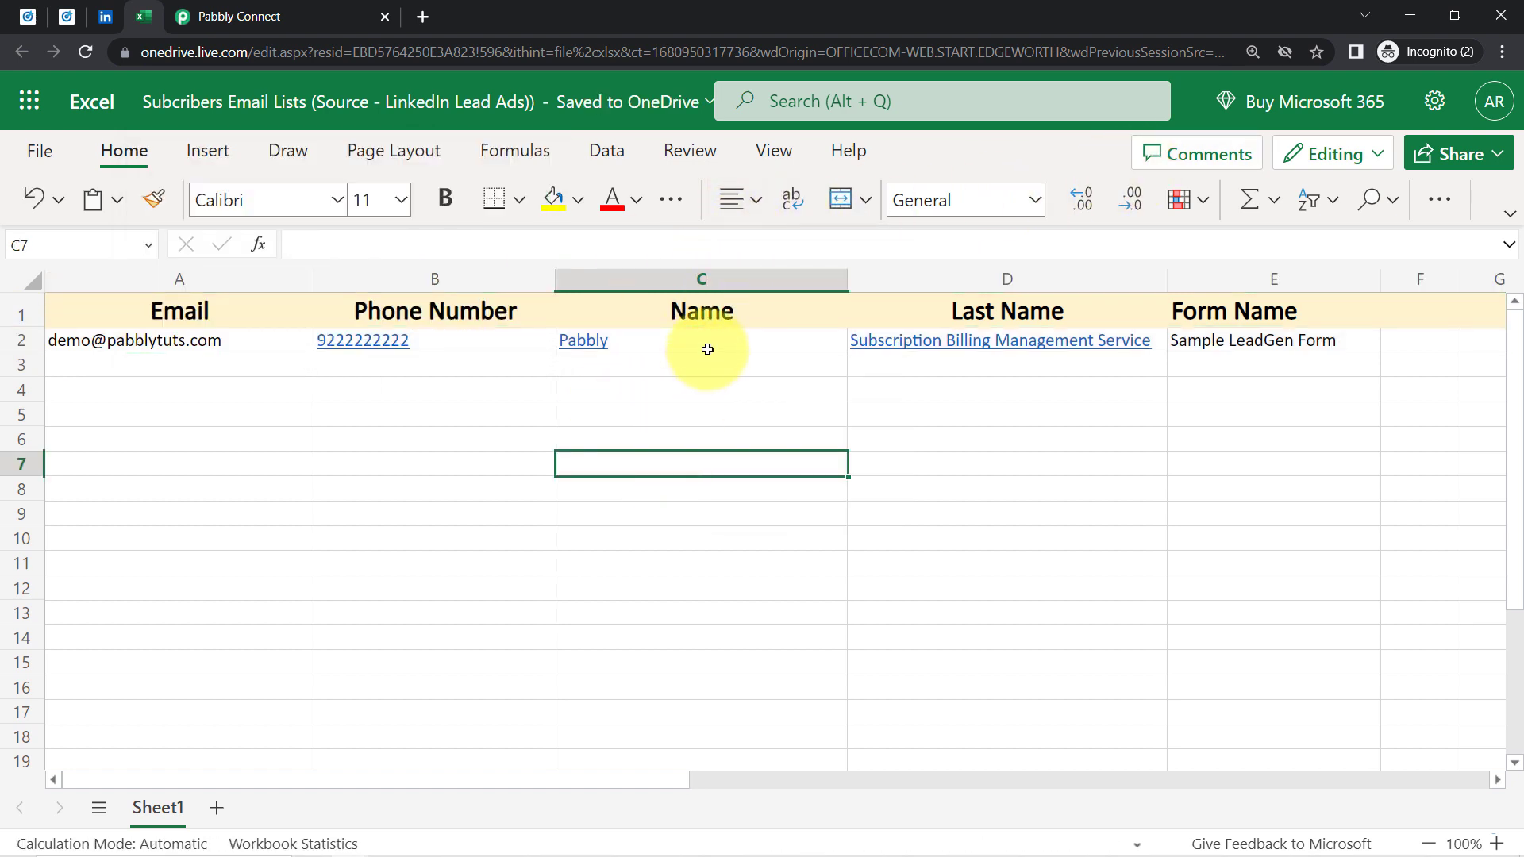
click(671, 345)
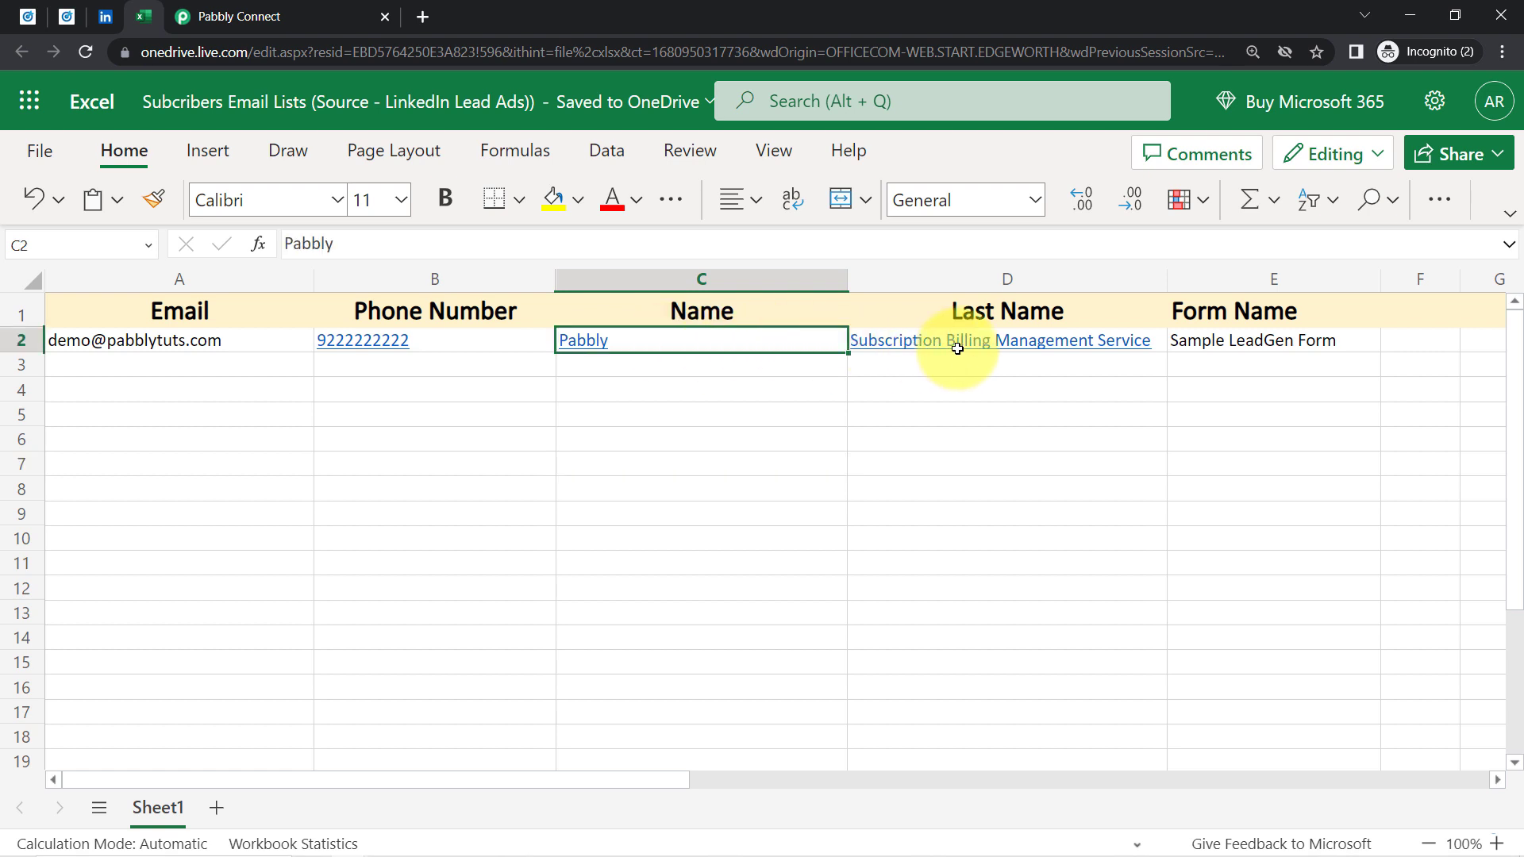
click(993, 348)
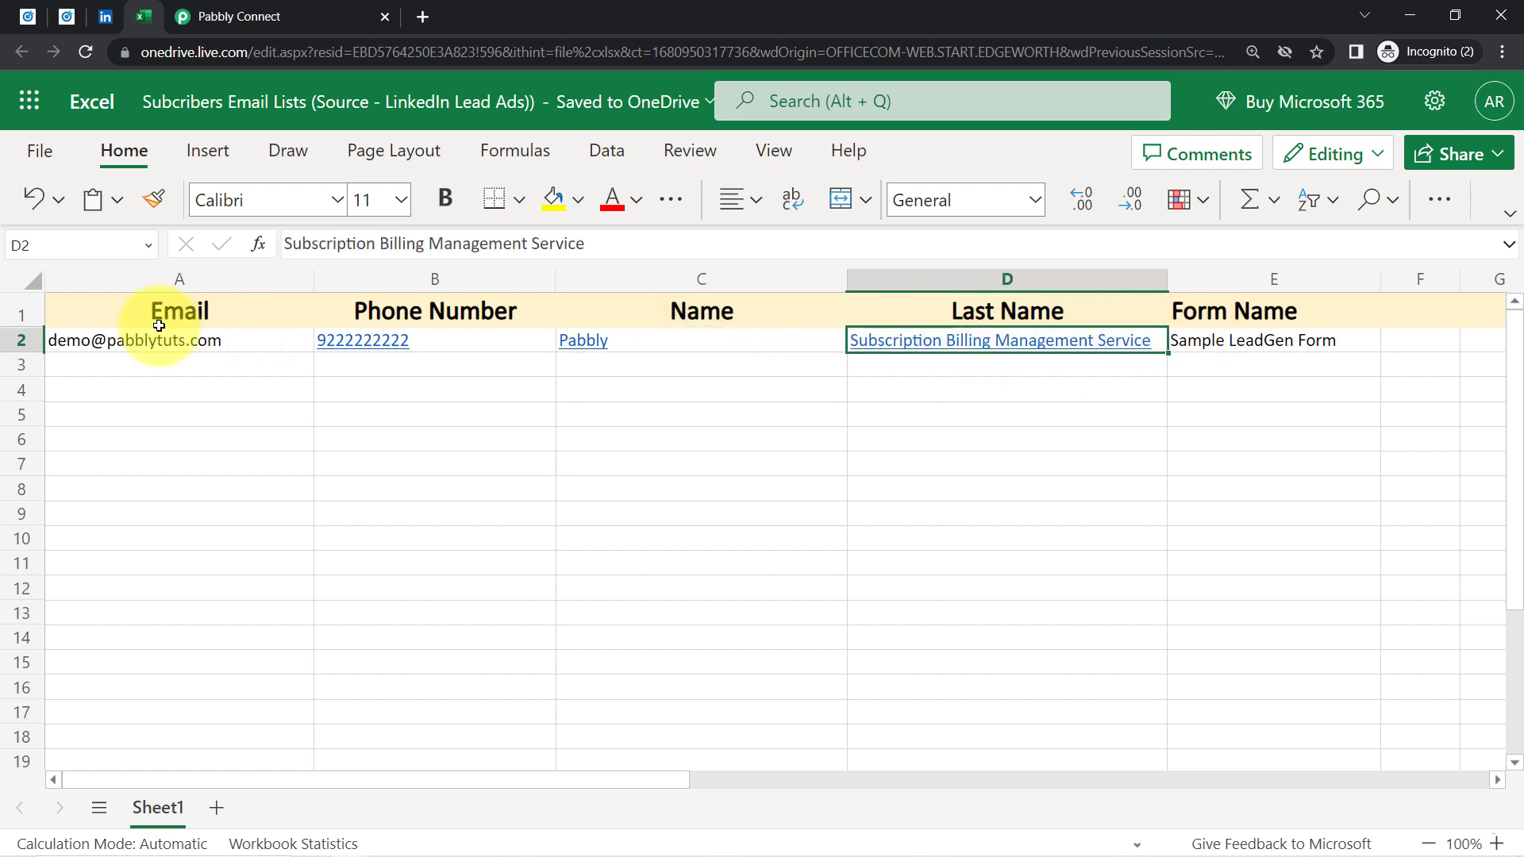
Set row 2's font size to 16
click(19, 349)
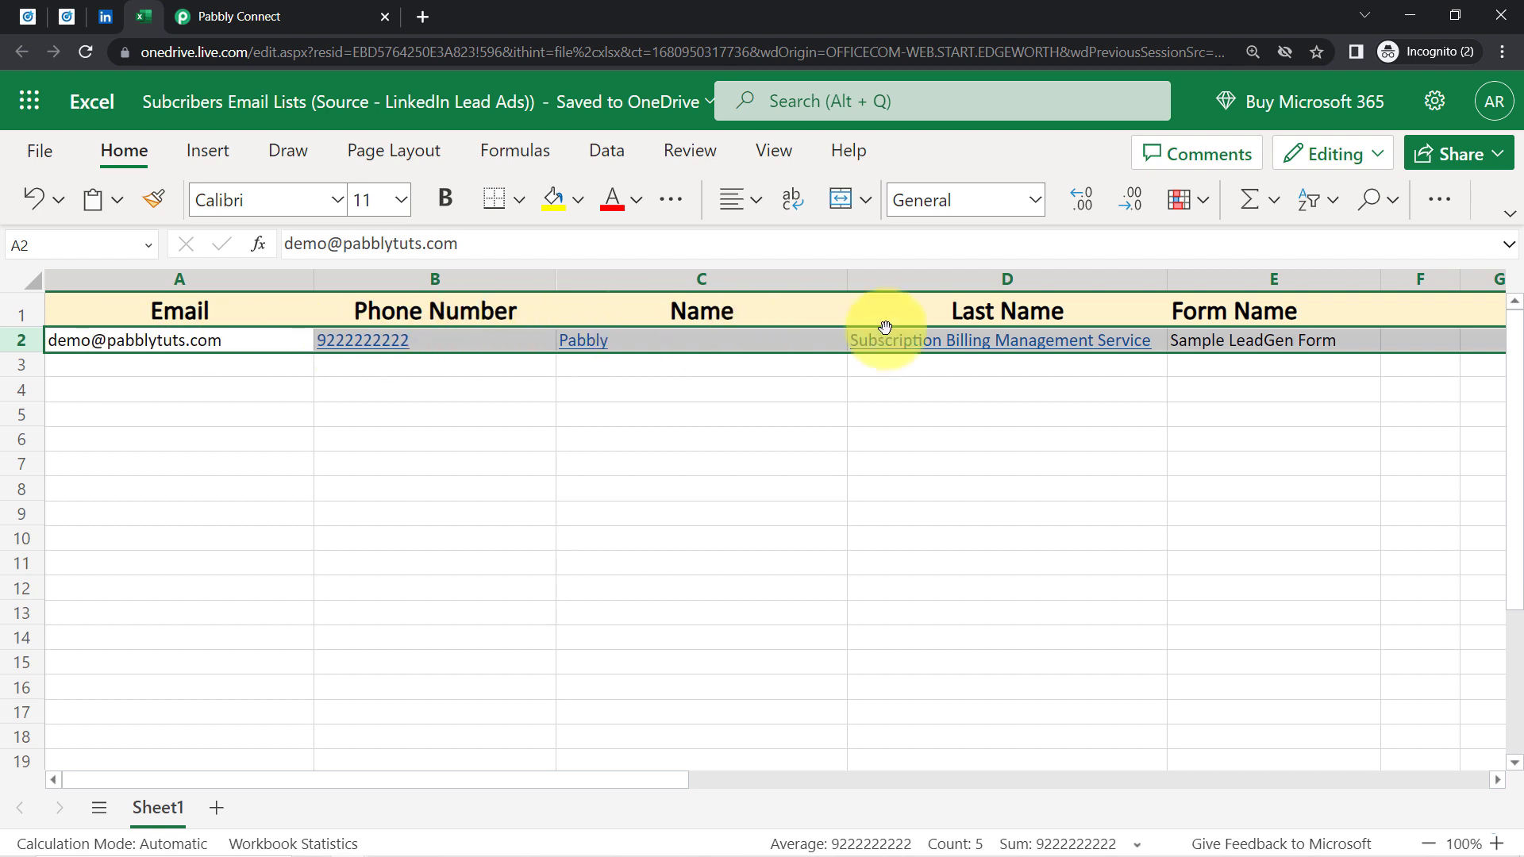
click(402, 205)
click(380, 479)
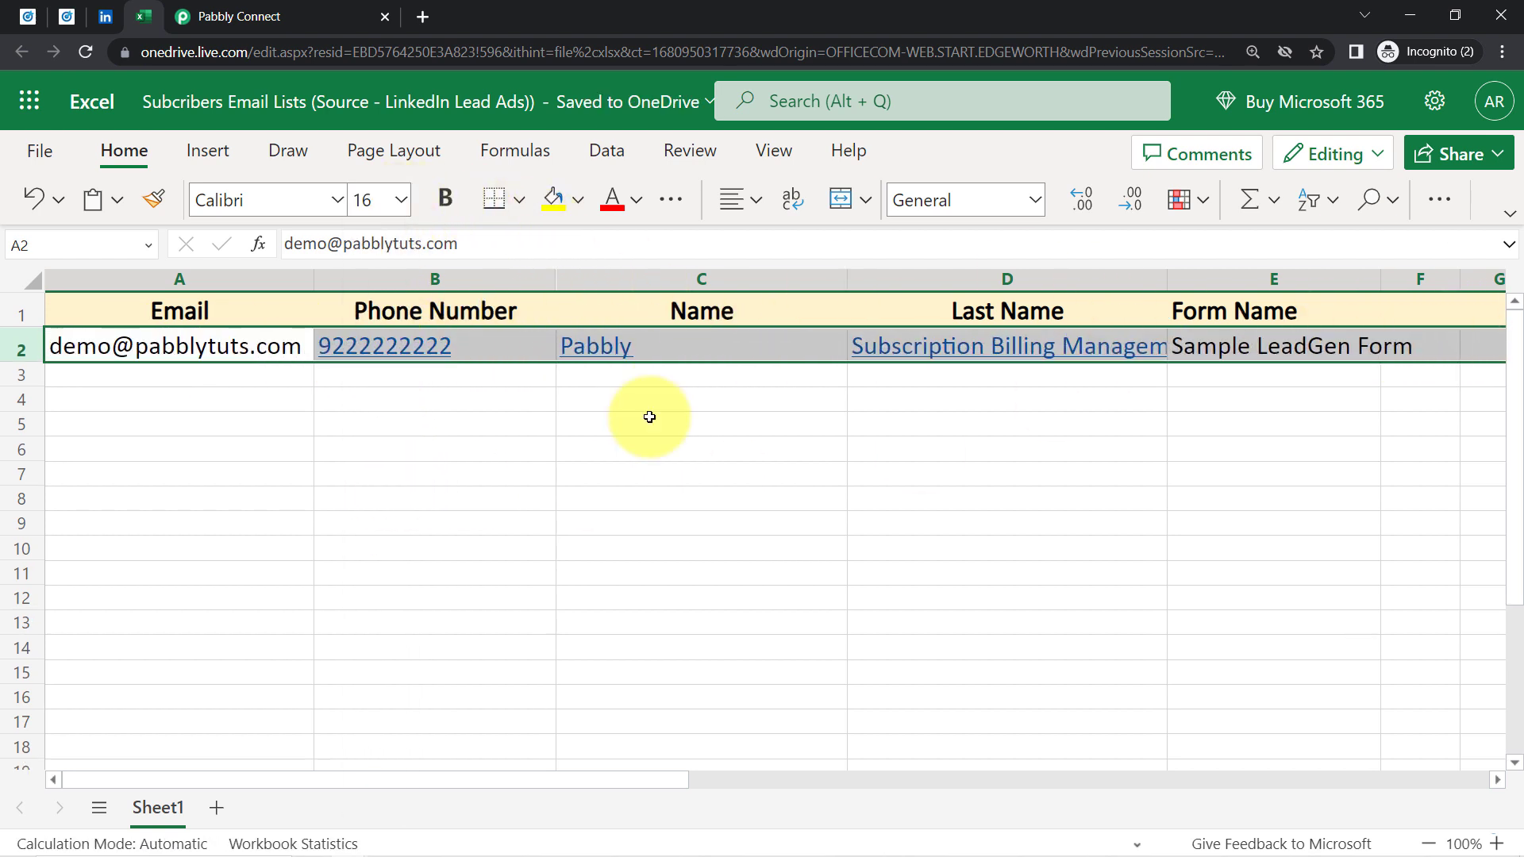
click(636, 497)
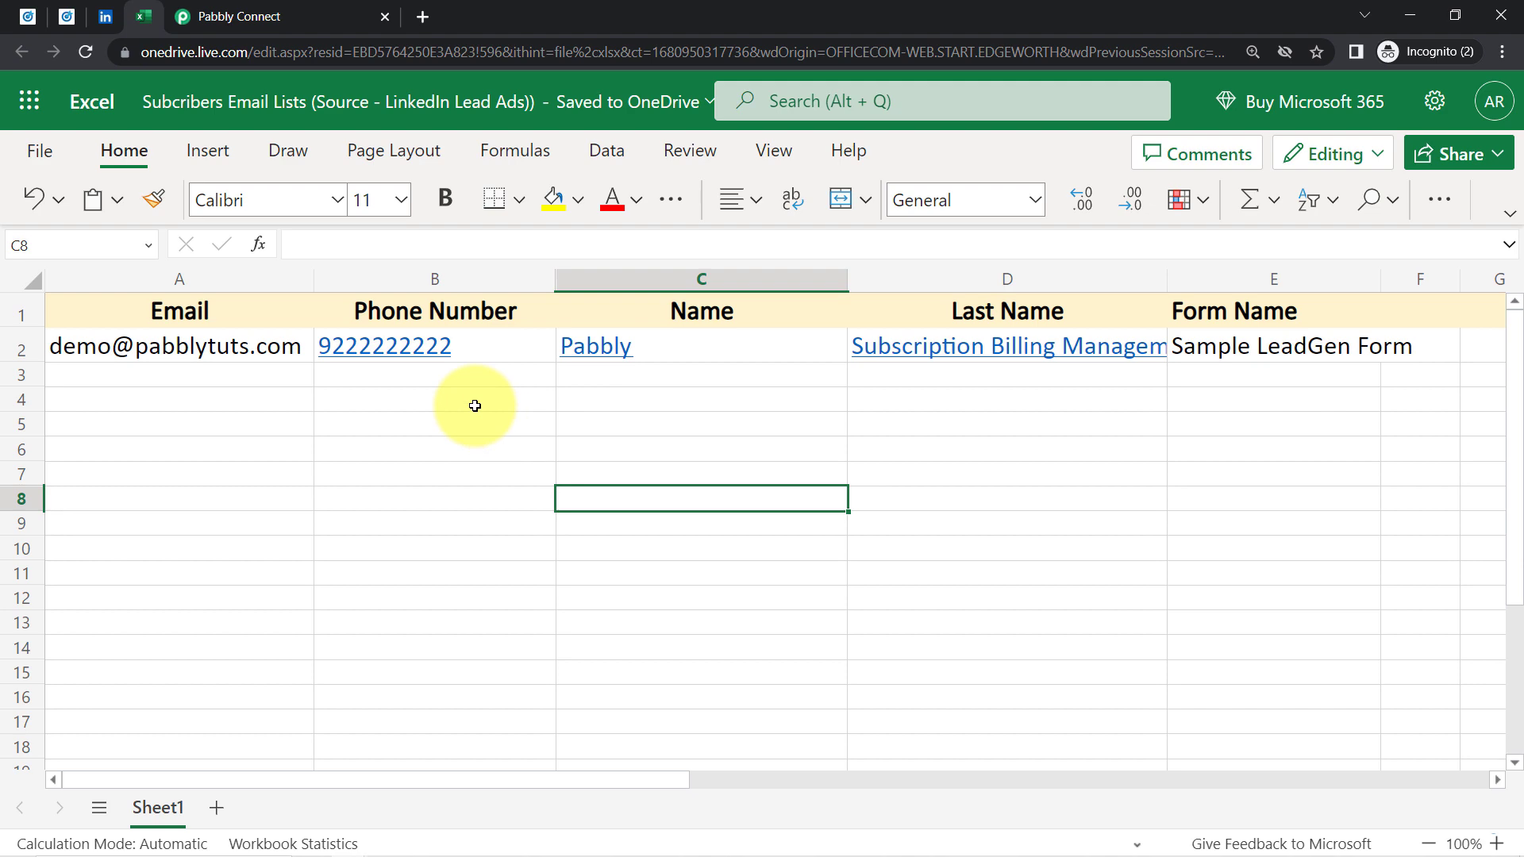
click(67, 16)
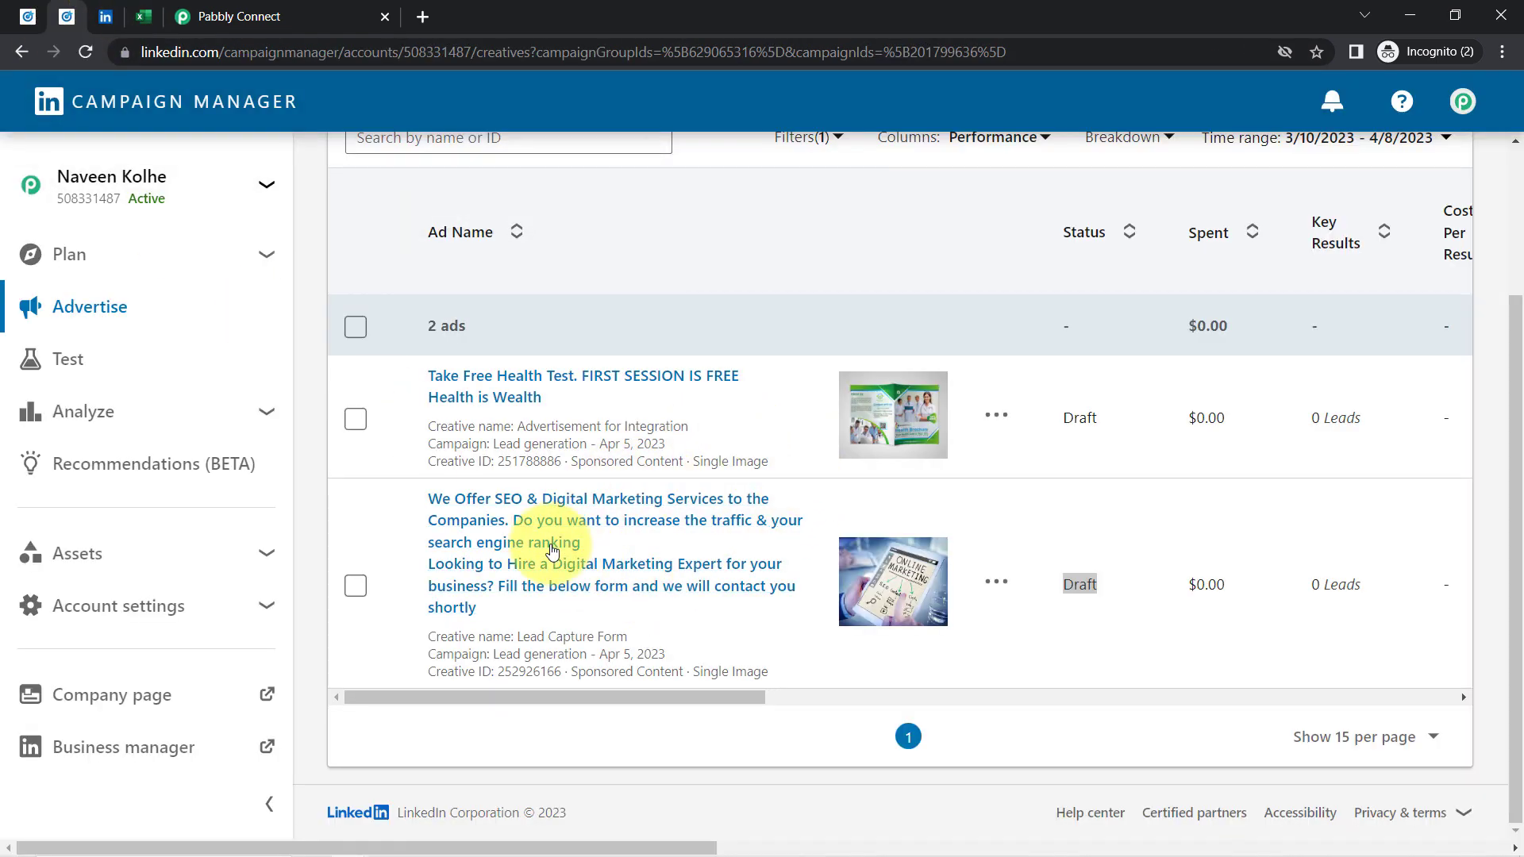
Preview the digital marketing ad as a post and open its Get Quote lead form
click(553, 551)
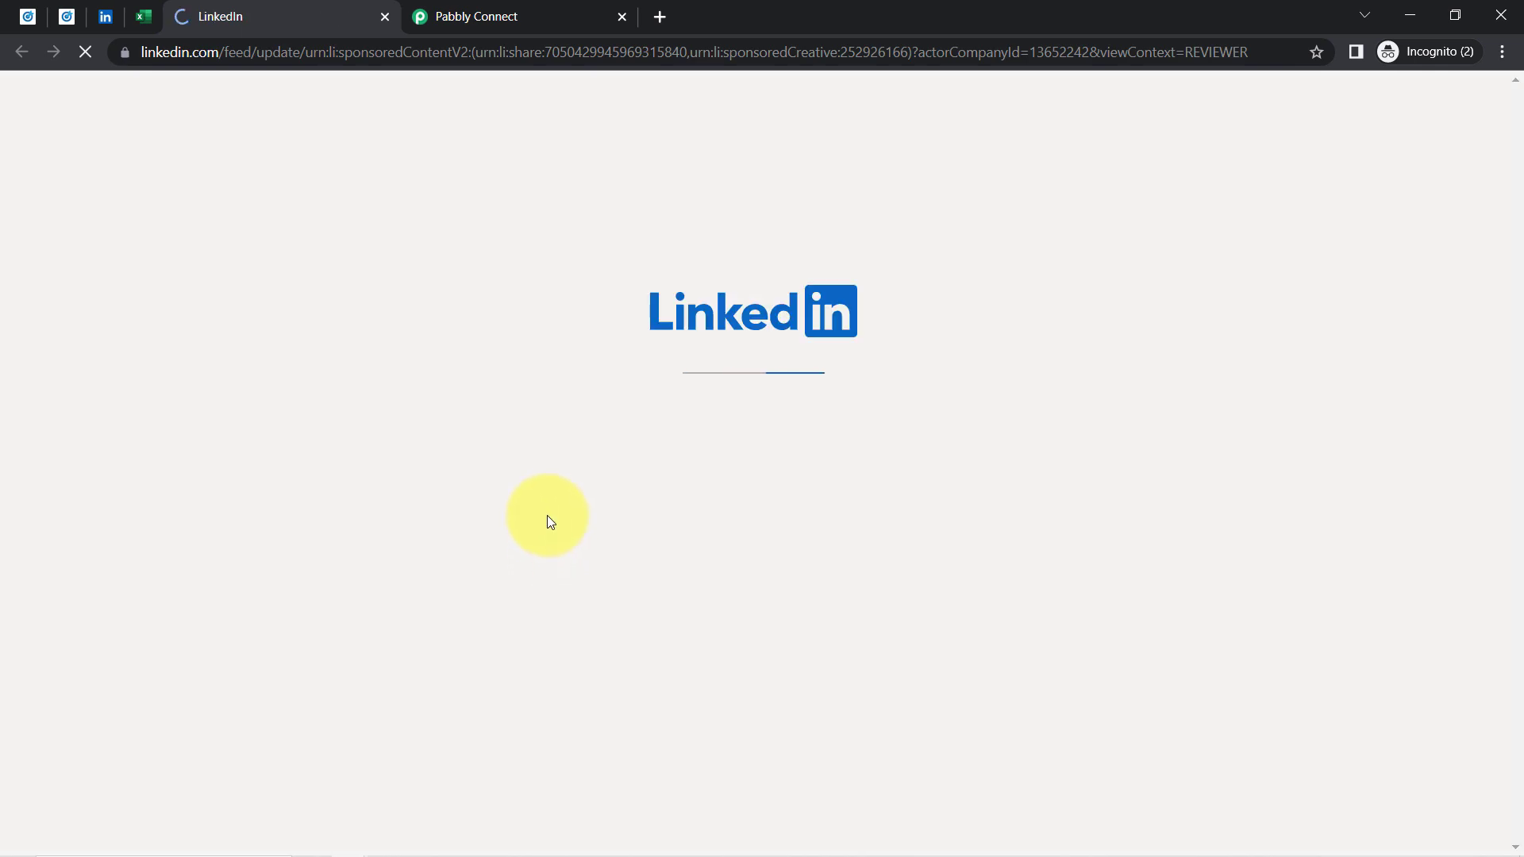
click(140, 18)
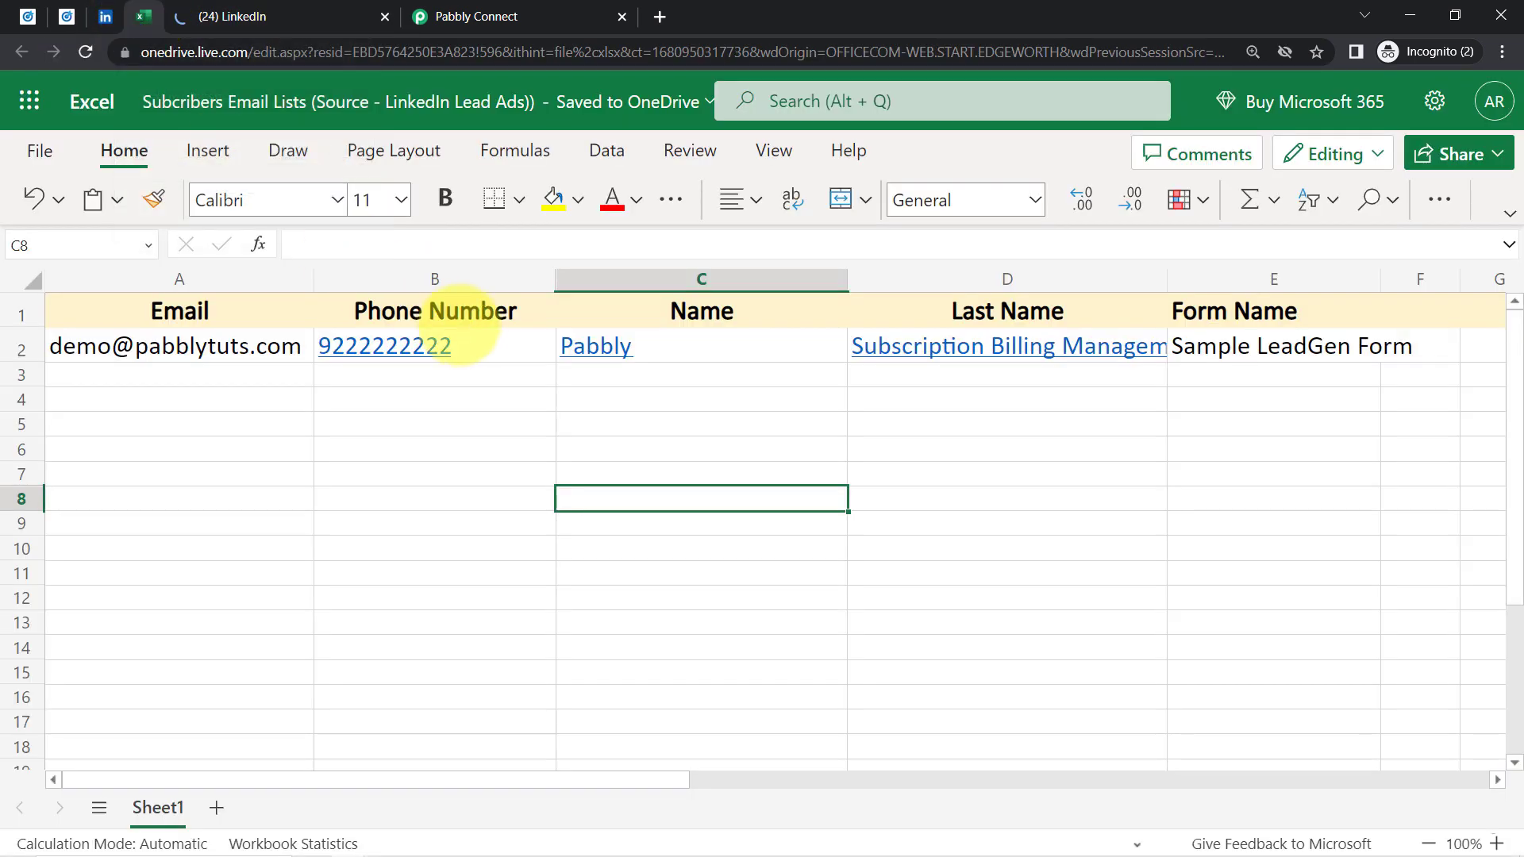
click(279, 8)
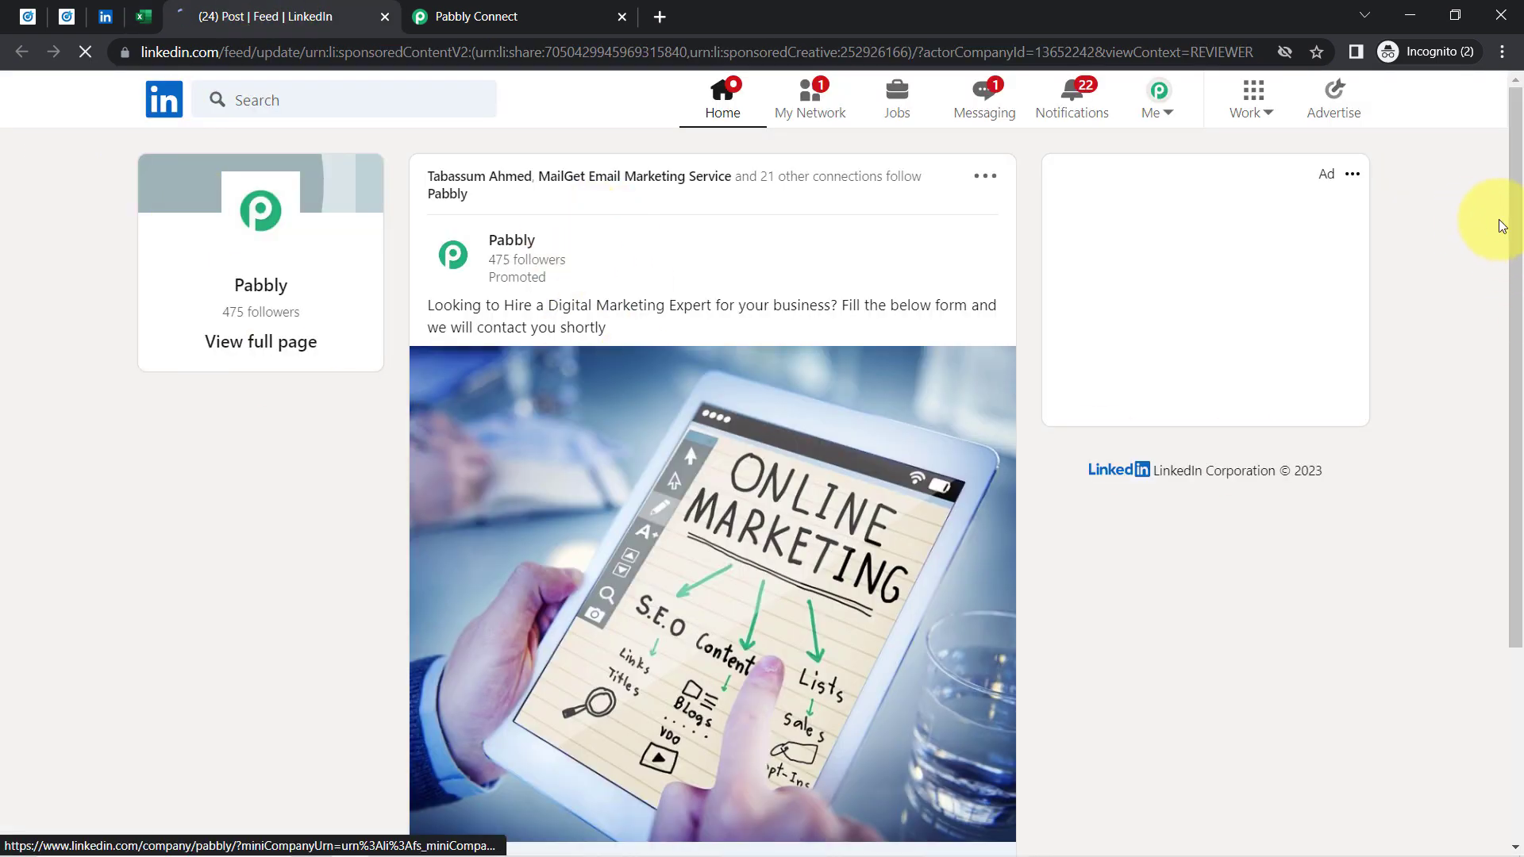
scroll(1499, 554, down, 3)
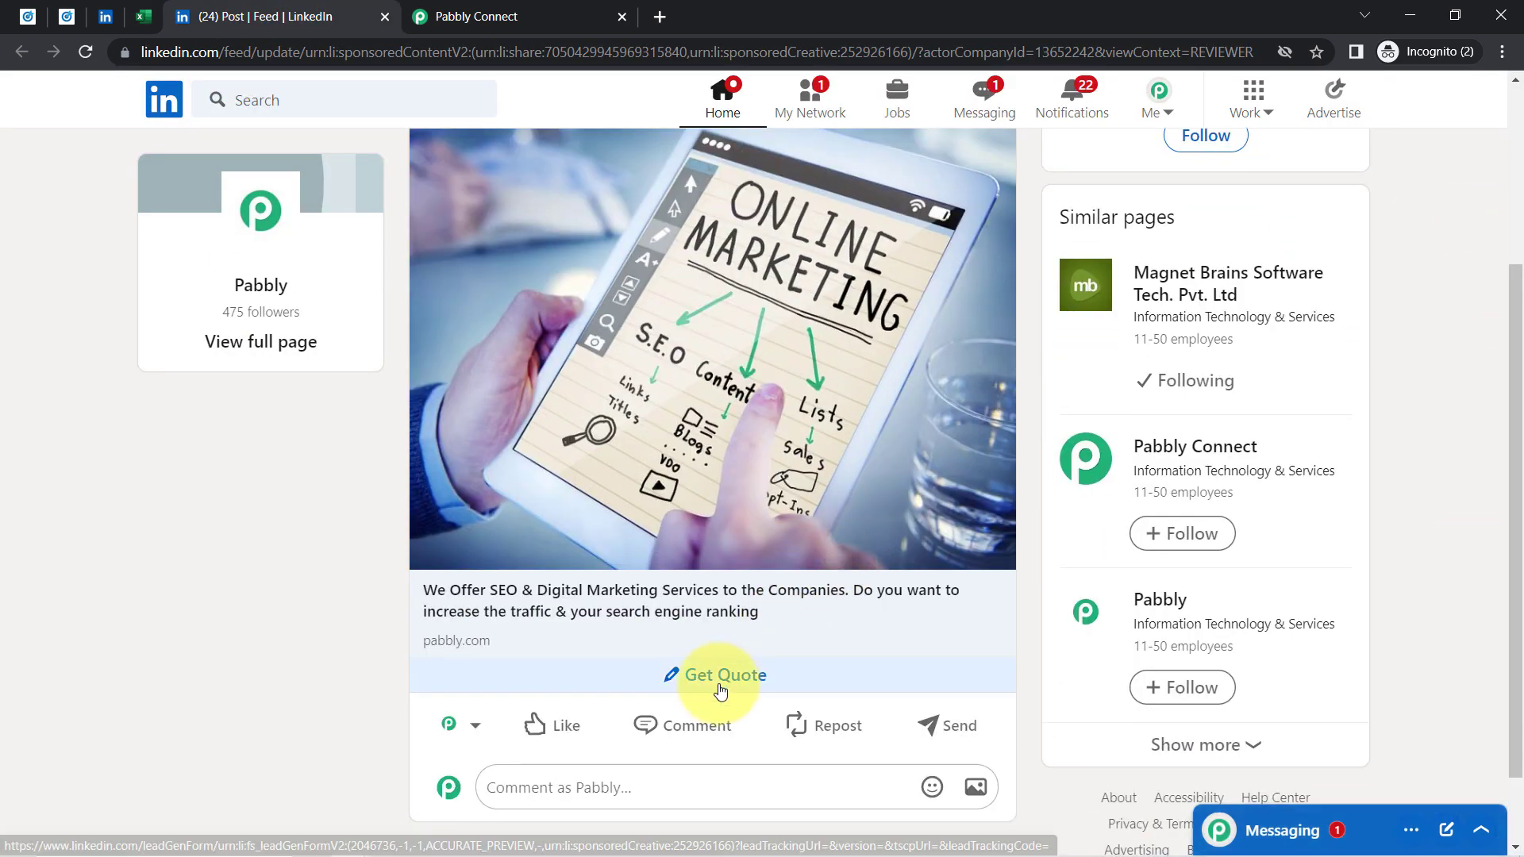
click(719, 687)
click(143, 17)
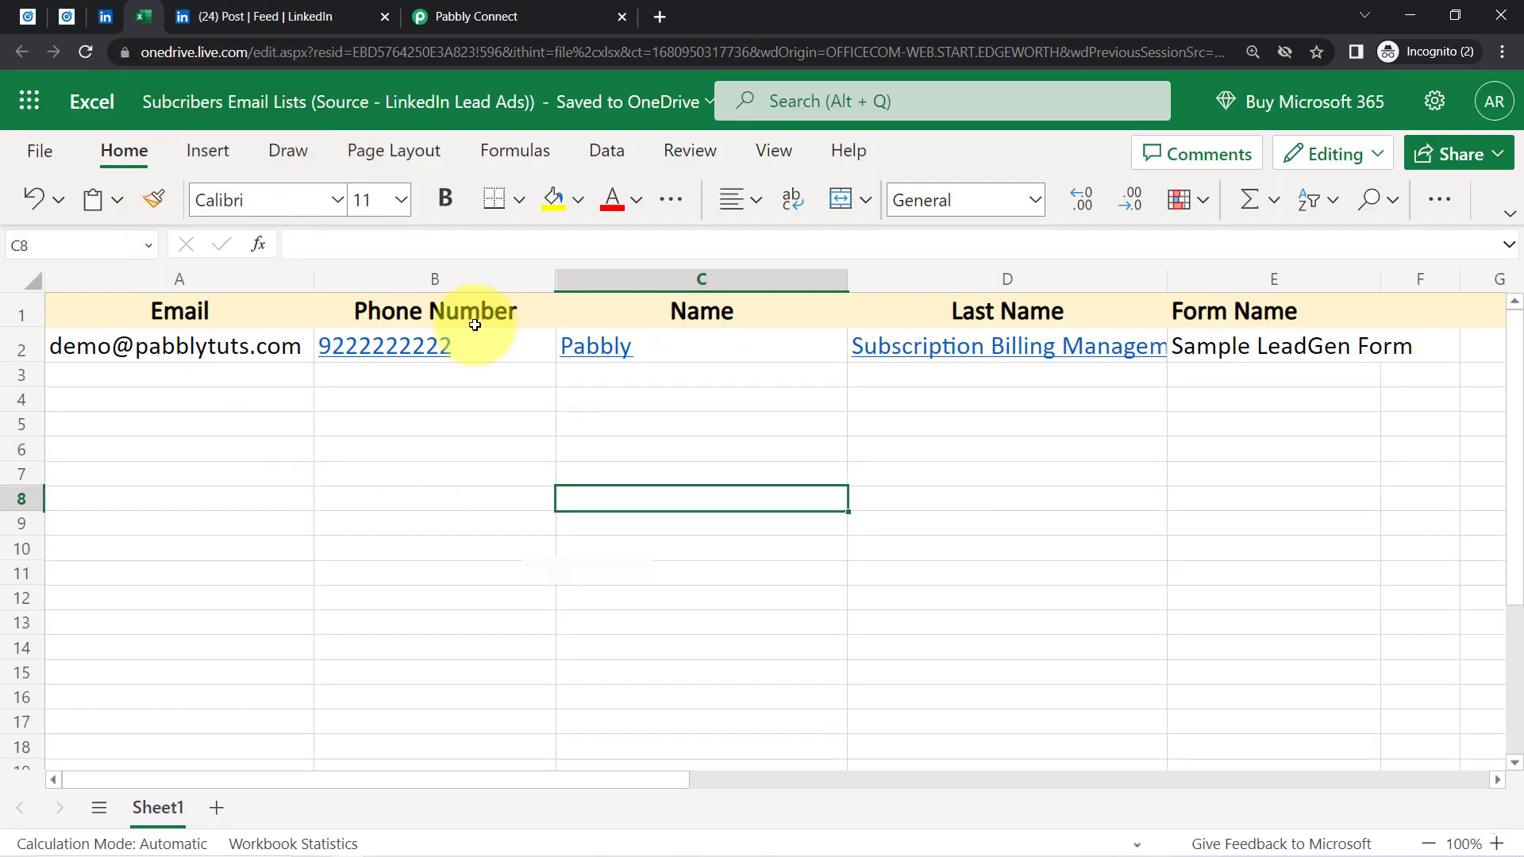
click(492, 16)
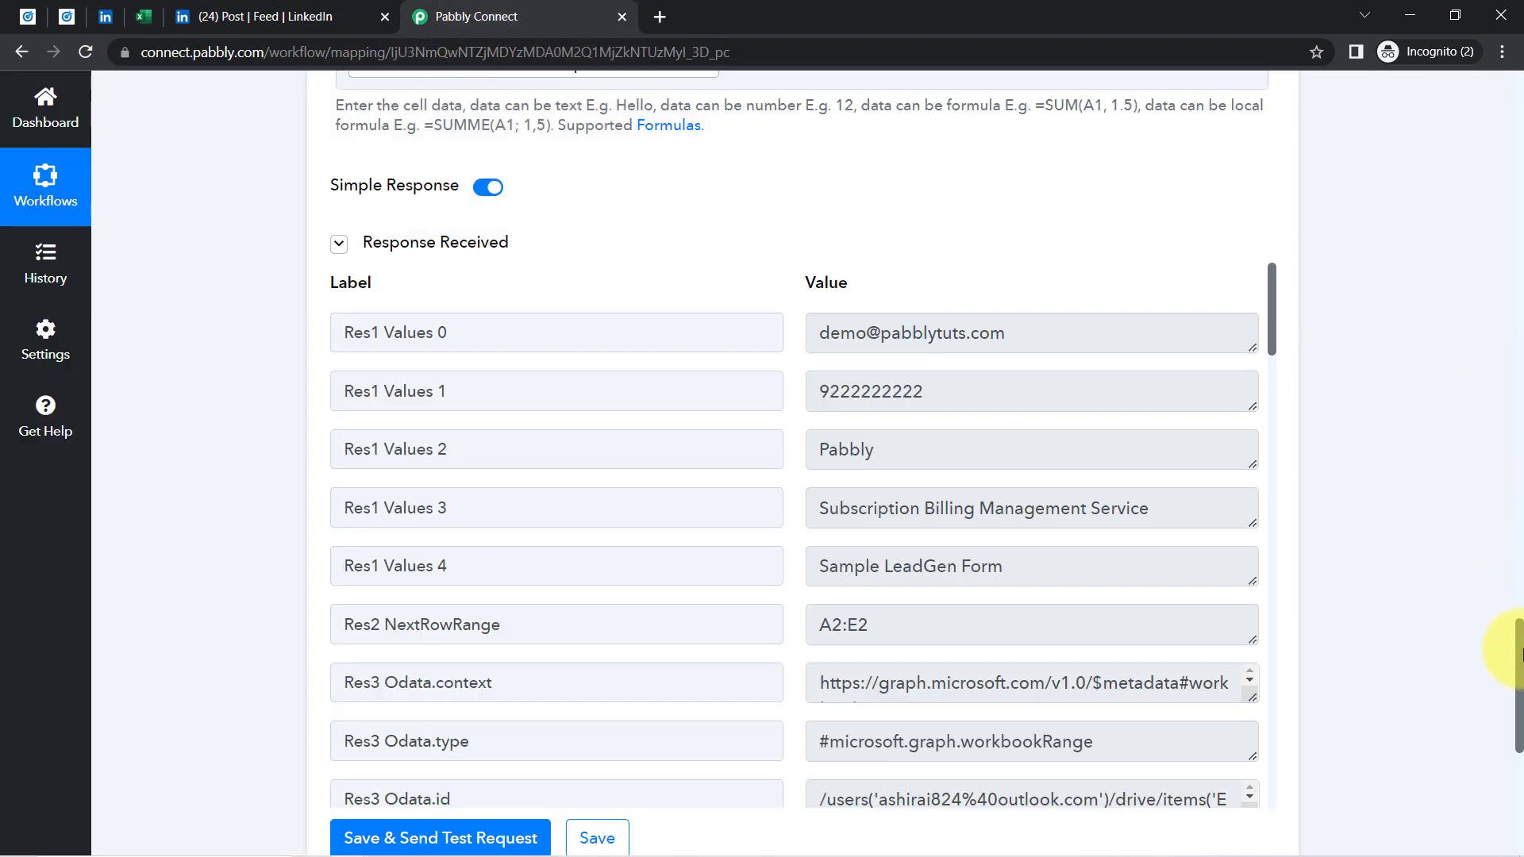
Collapse the LinkedIn trigger step and the Microsoft Excel action step
scroll(1519, 586, up, 20)
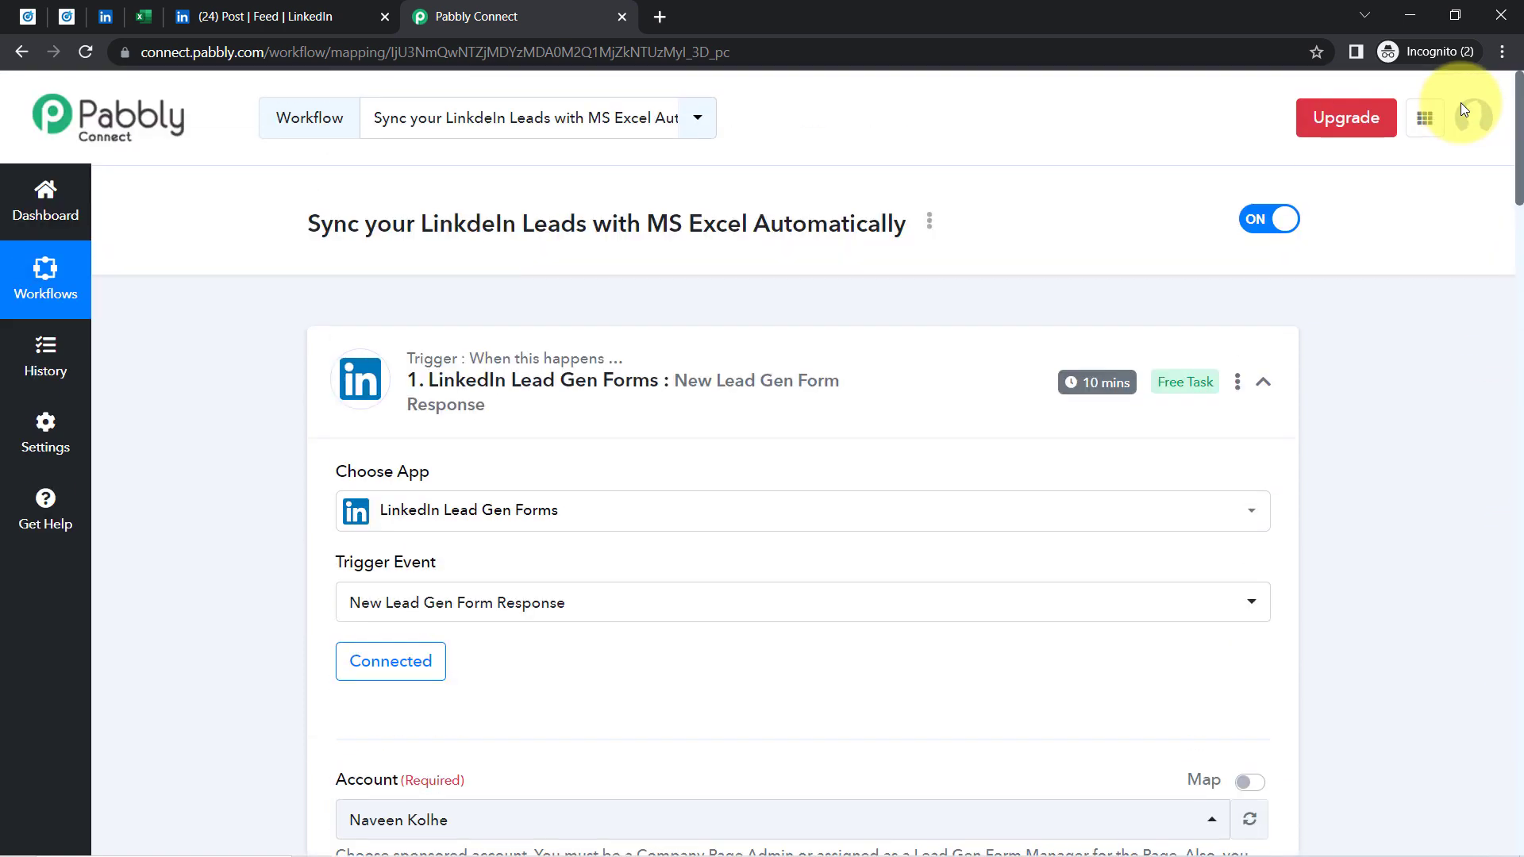
click(669, 354)
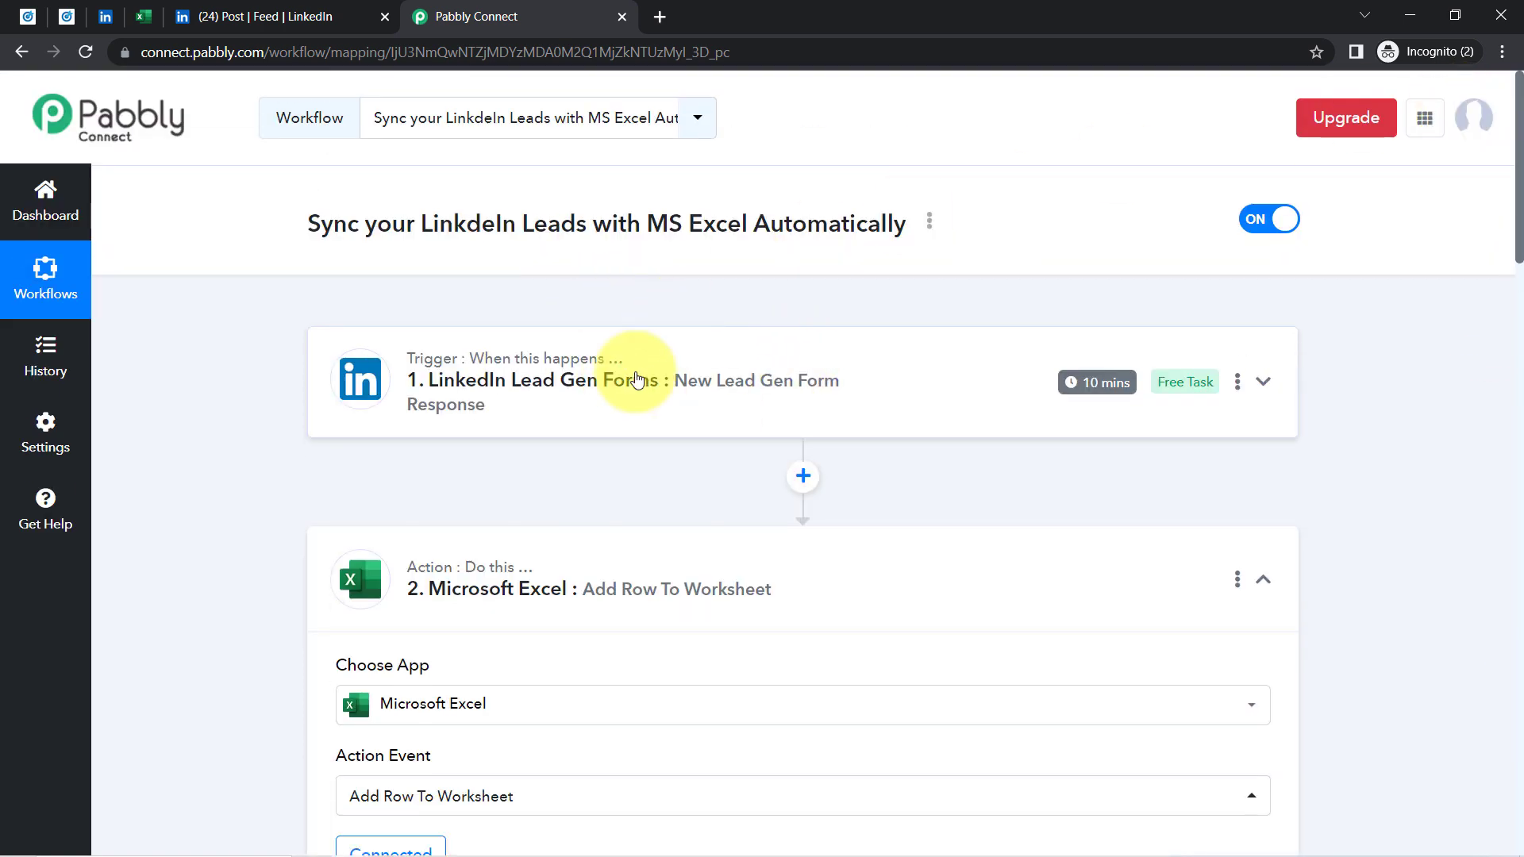
click(550, 603)
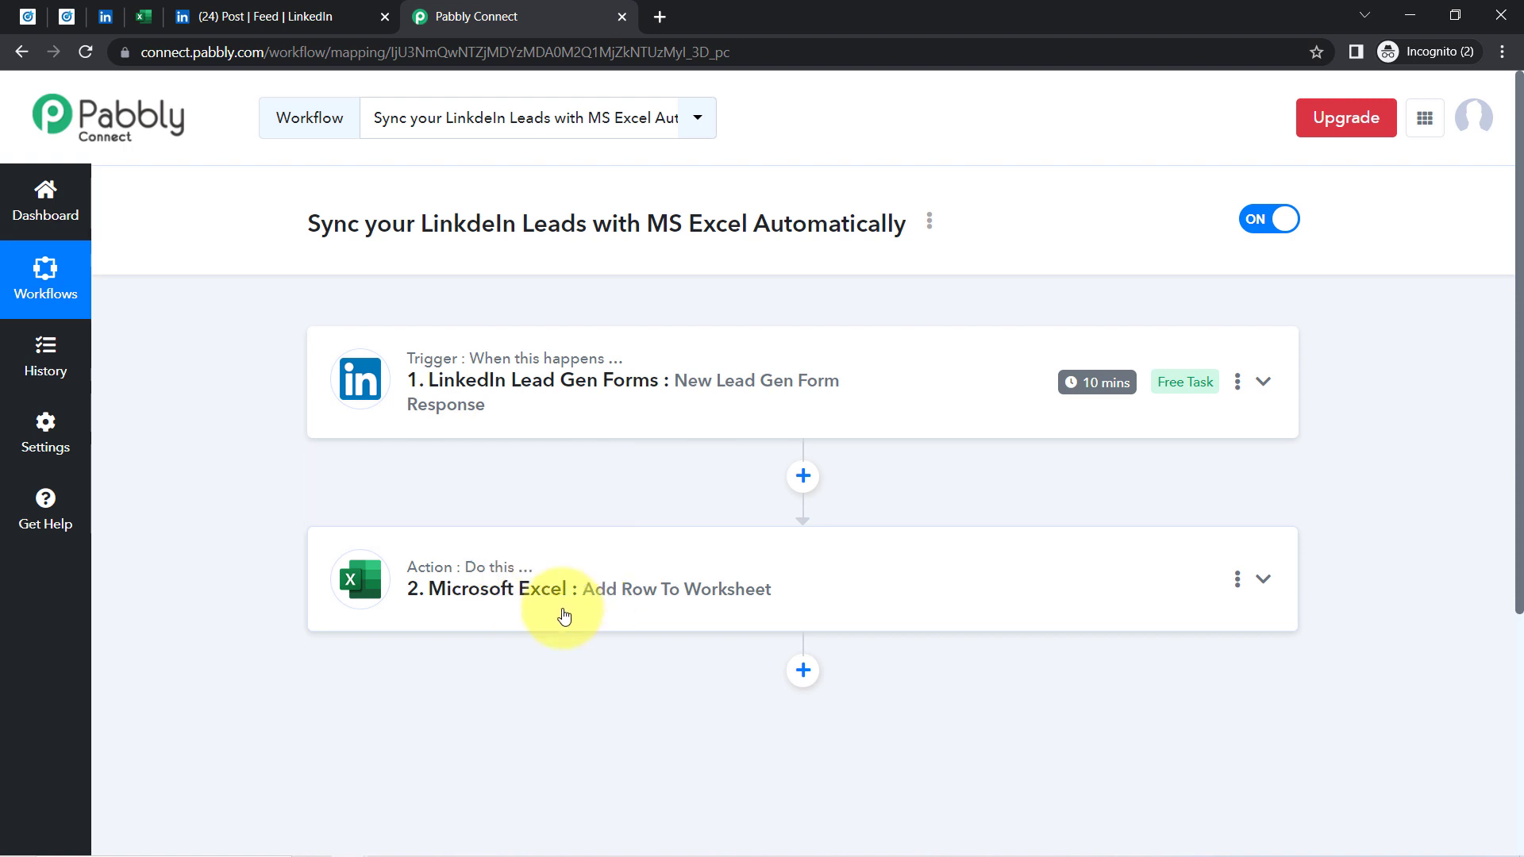
Copy the workflow's share link from the Share Workflow dialog, then close the dialog
mouse_move(1095, 387)
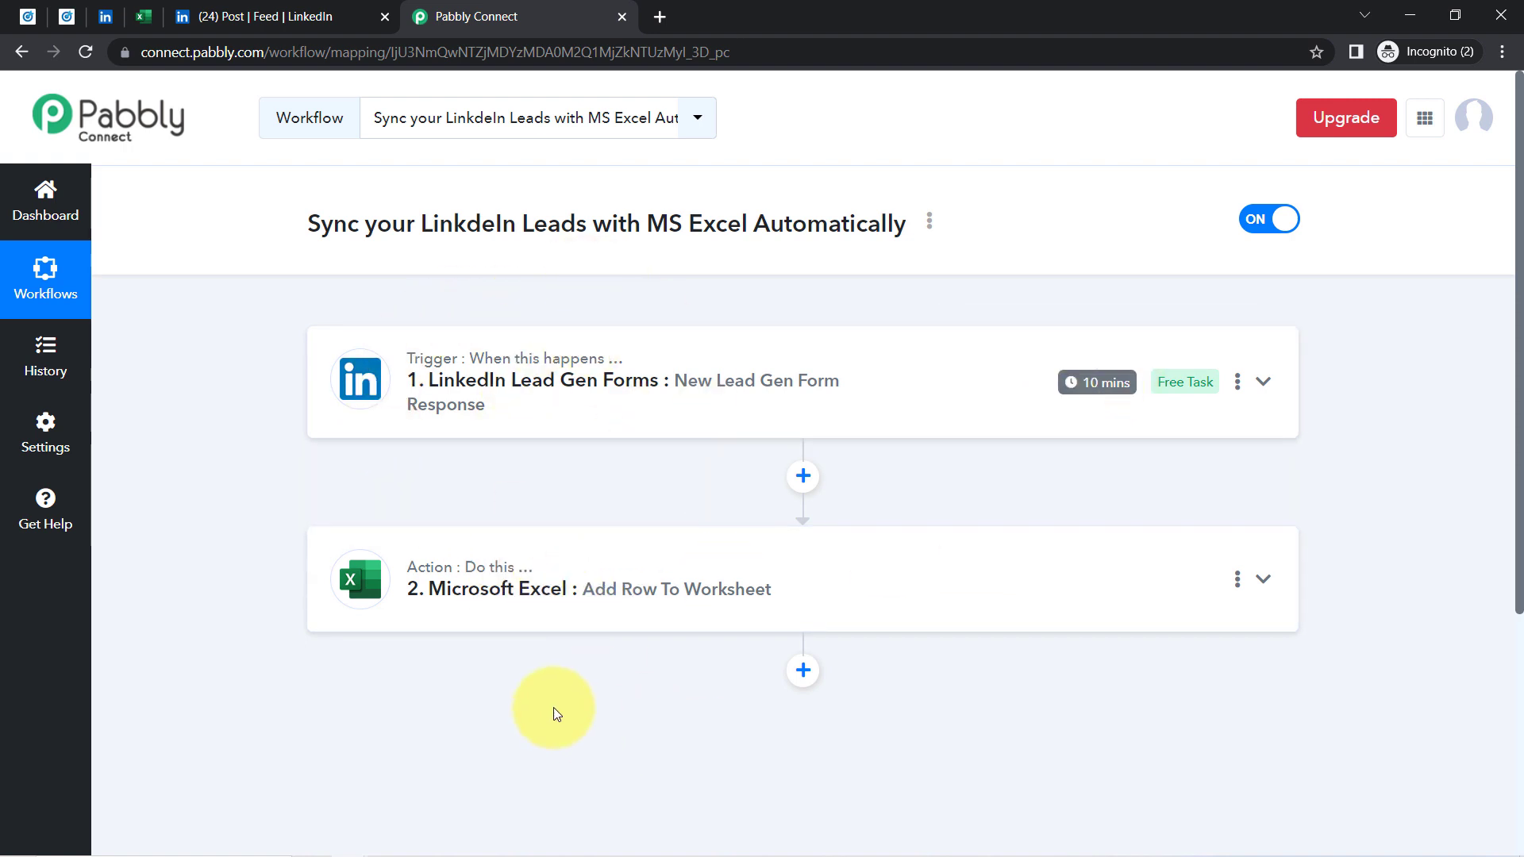
mouse_move(502, 574)
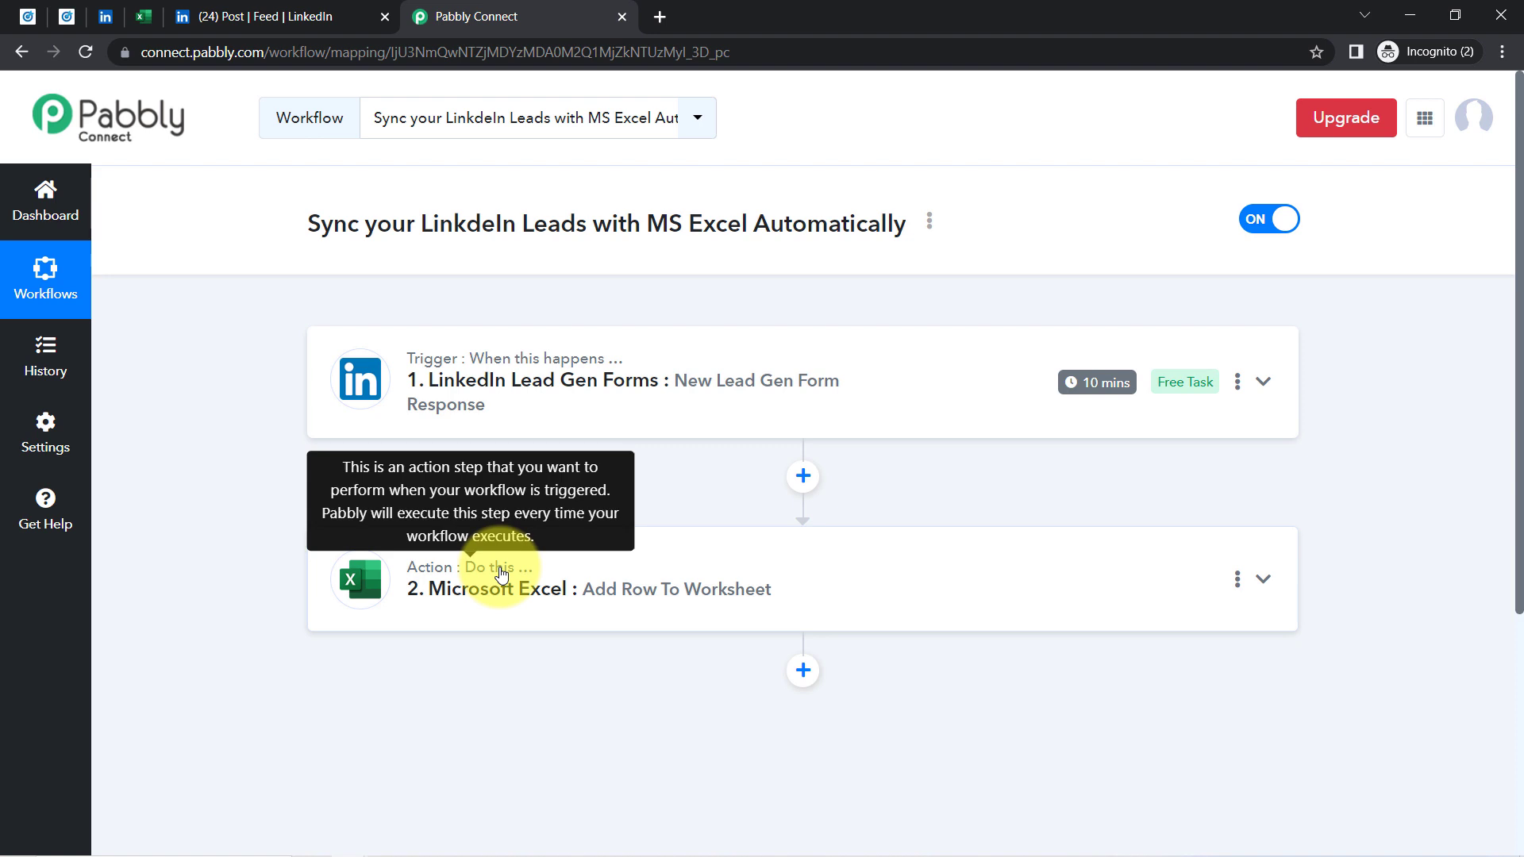
click(930, 224)
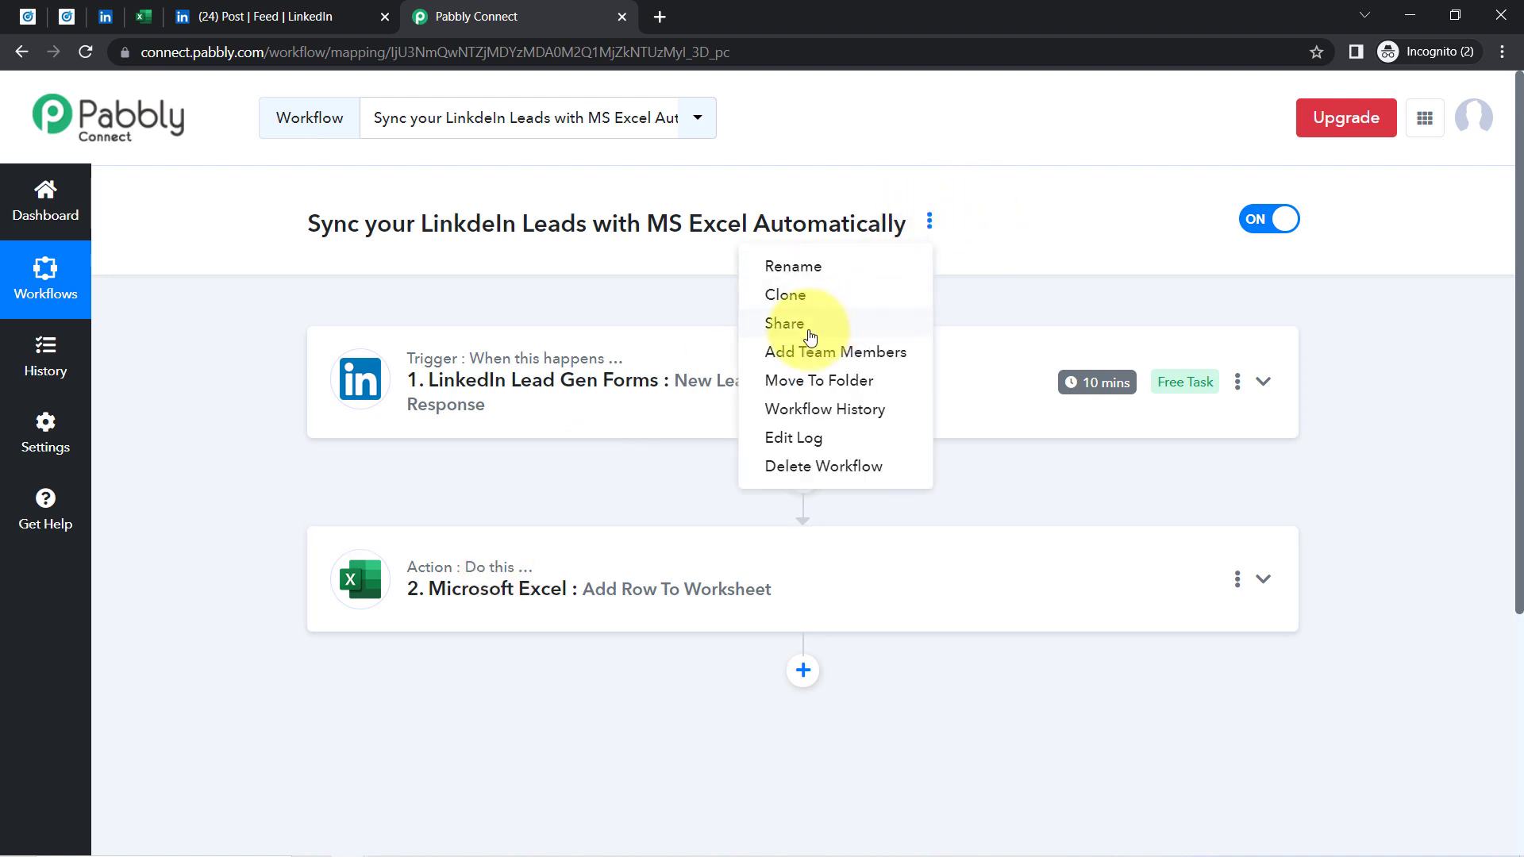
click(788, 316)
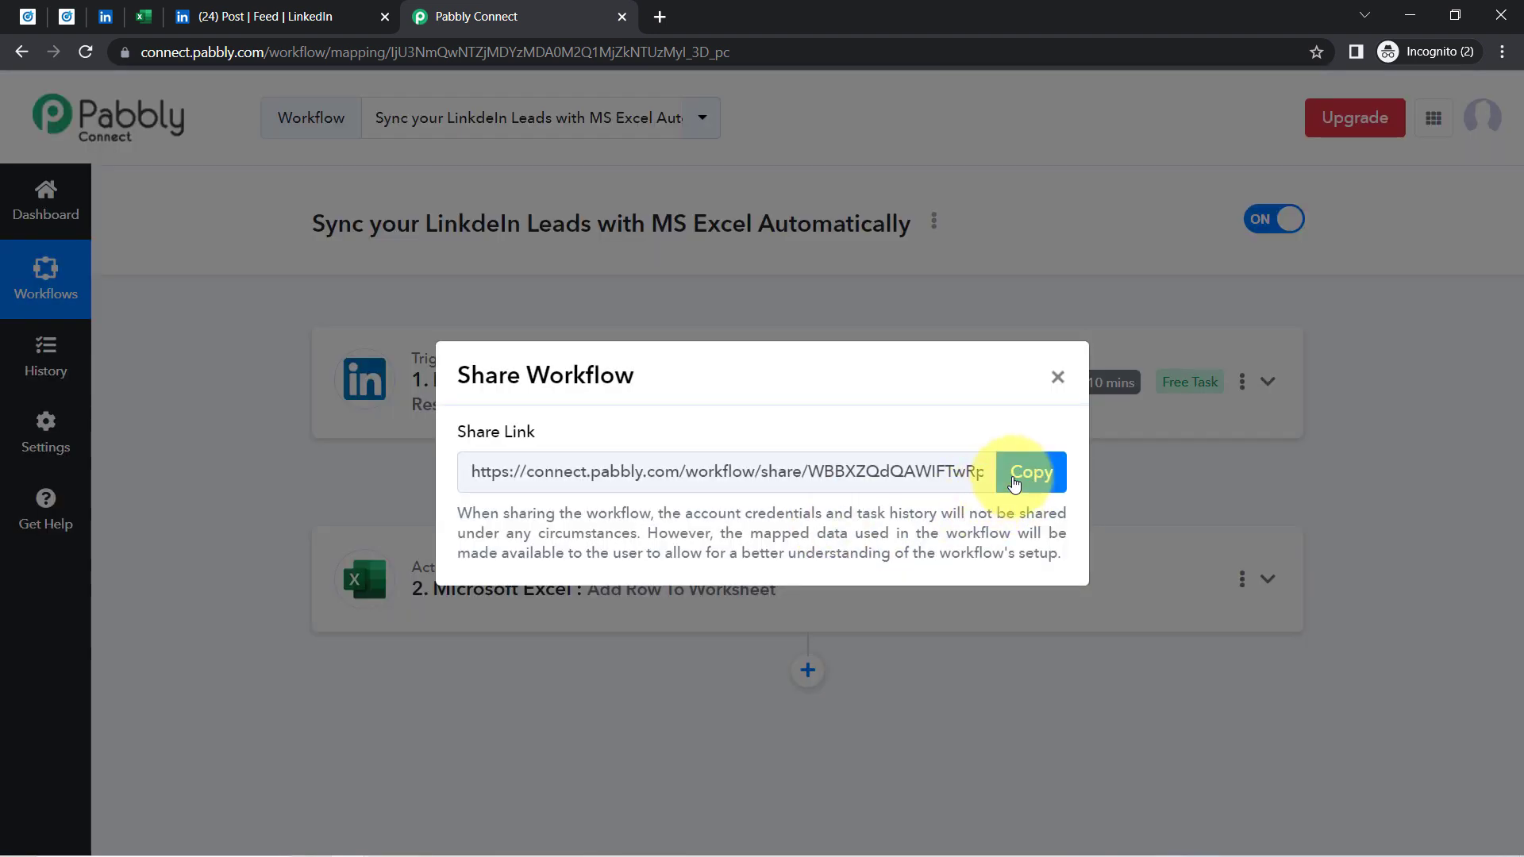
click(1023, 472)
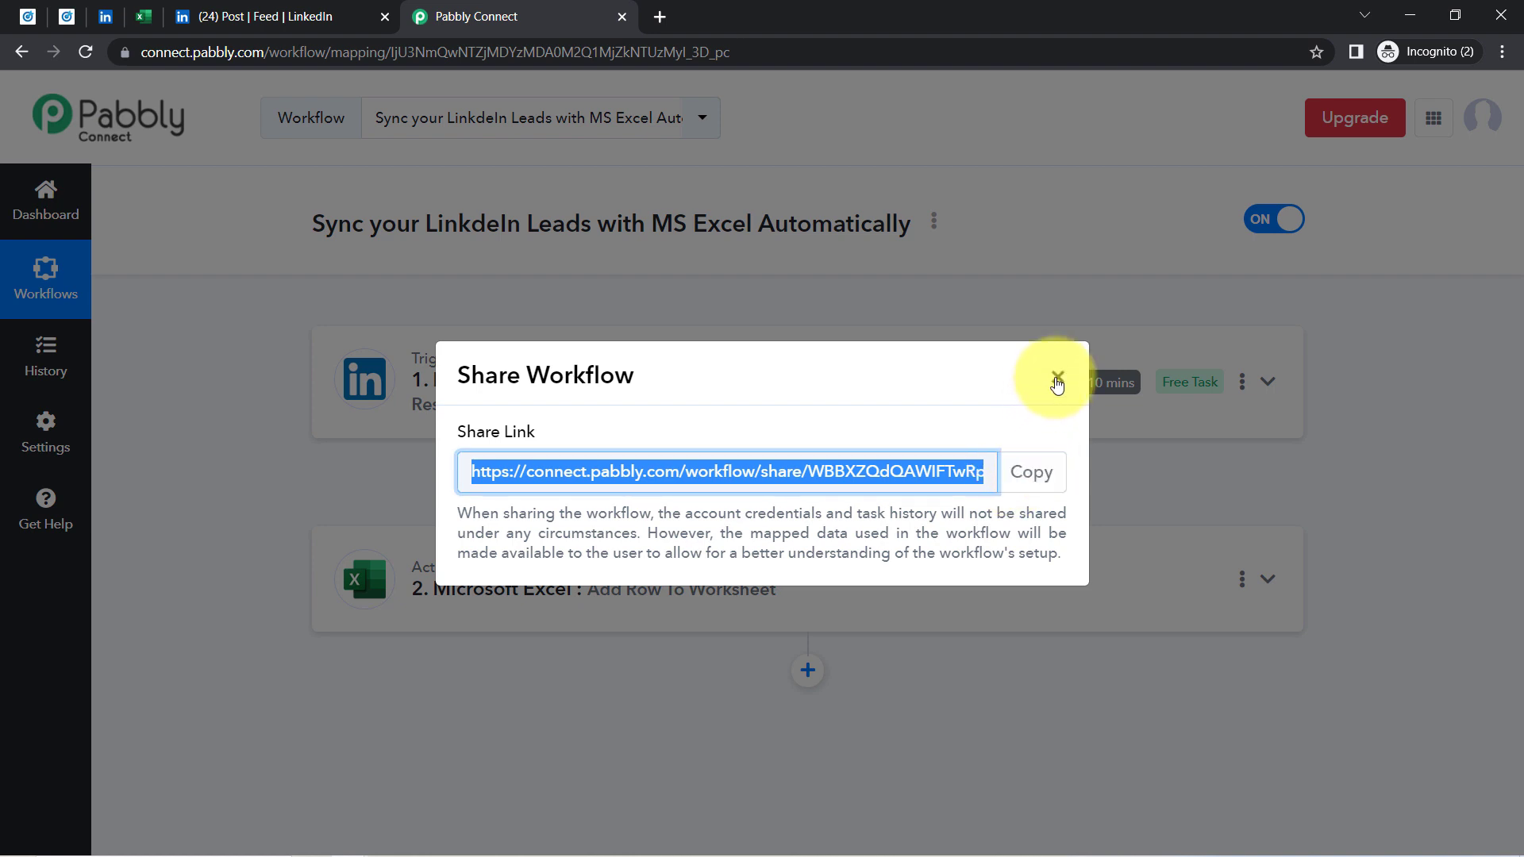
click(1057, 380)
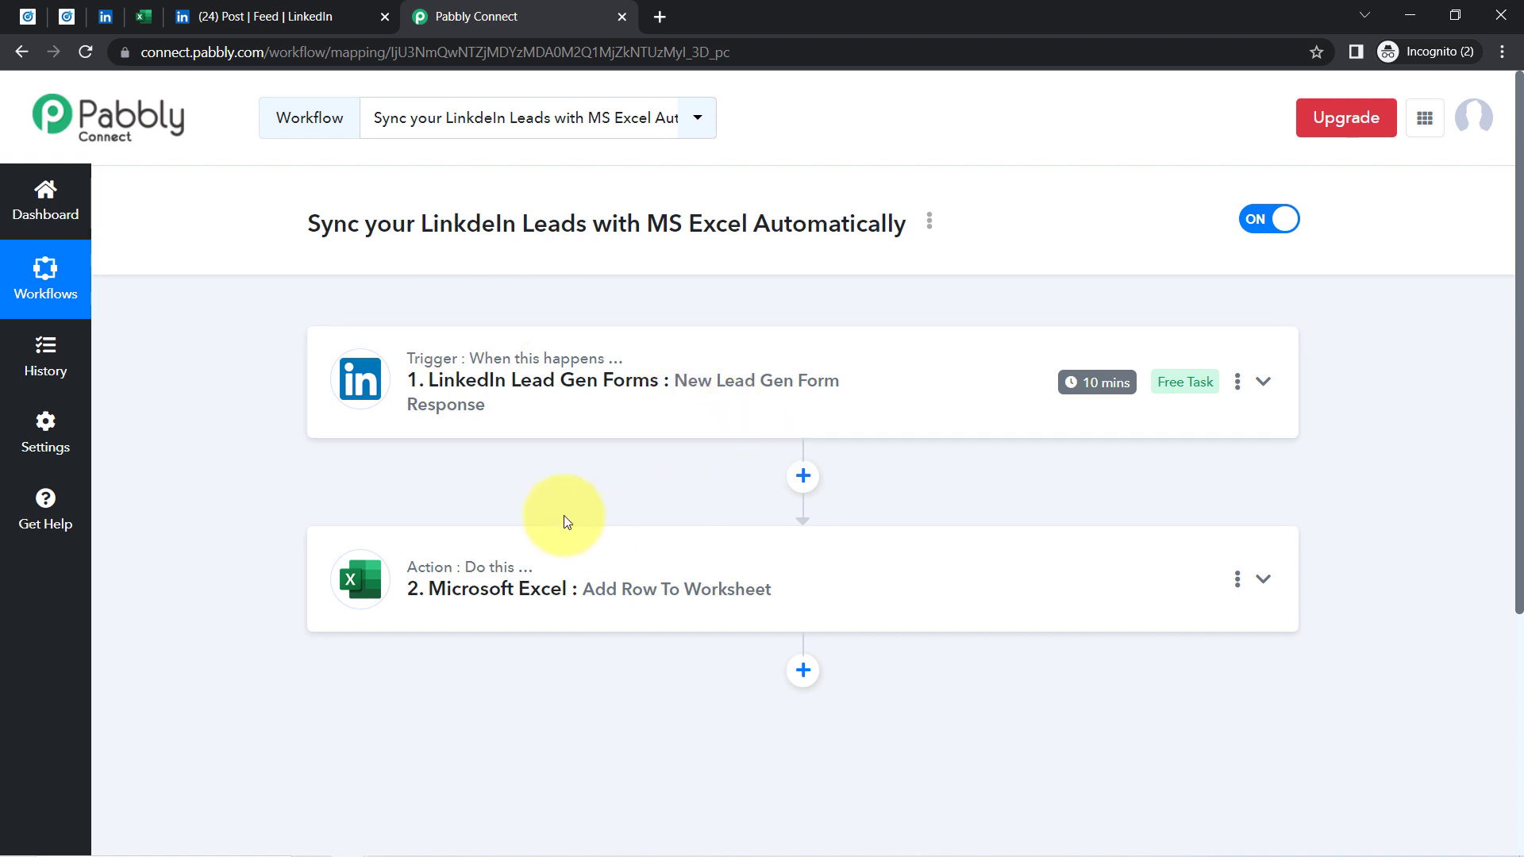